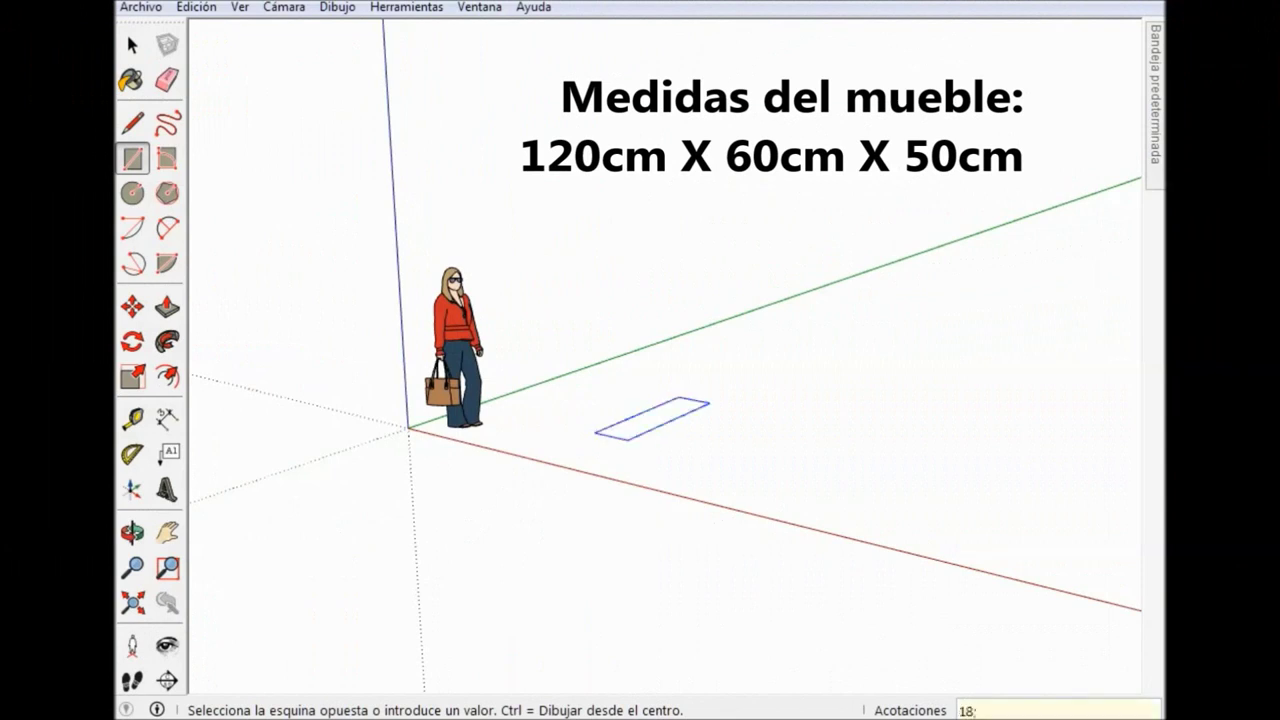
text(500)
Cancel the unfinished rectangle and orbit to look down at the plank.
key(Escape)
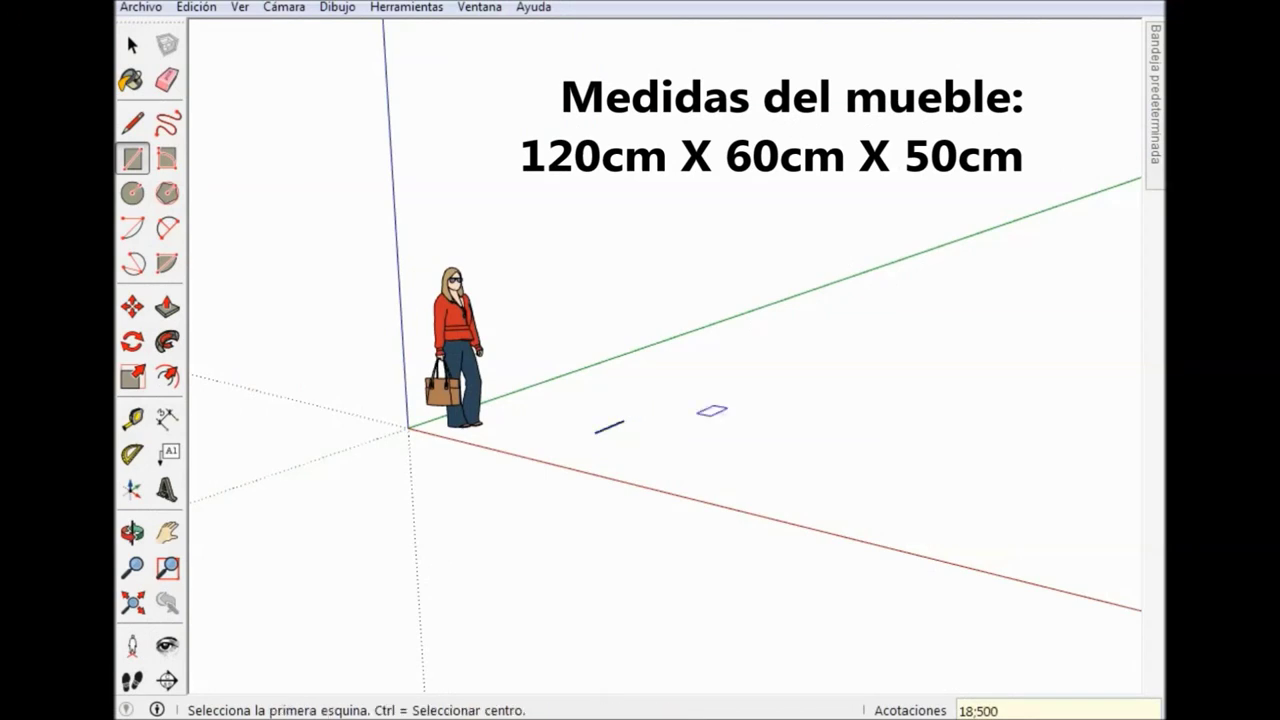
scroll(613, 449, up, 2)
scroll(613, 449, up, 3)
scroll(613, 449, up, 2)
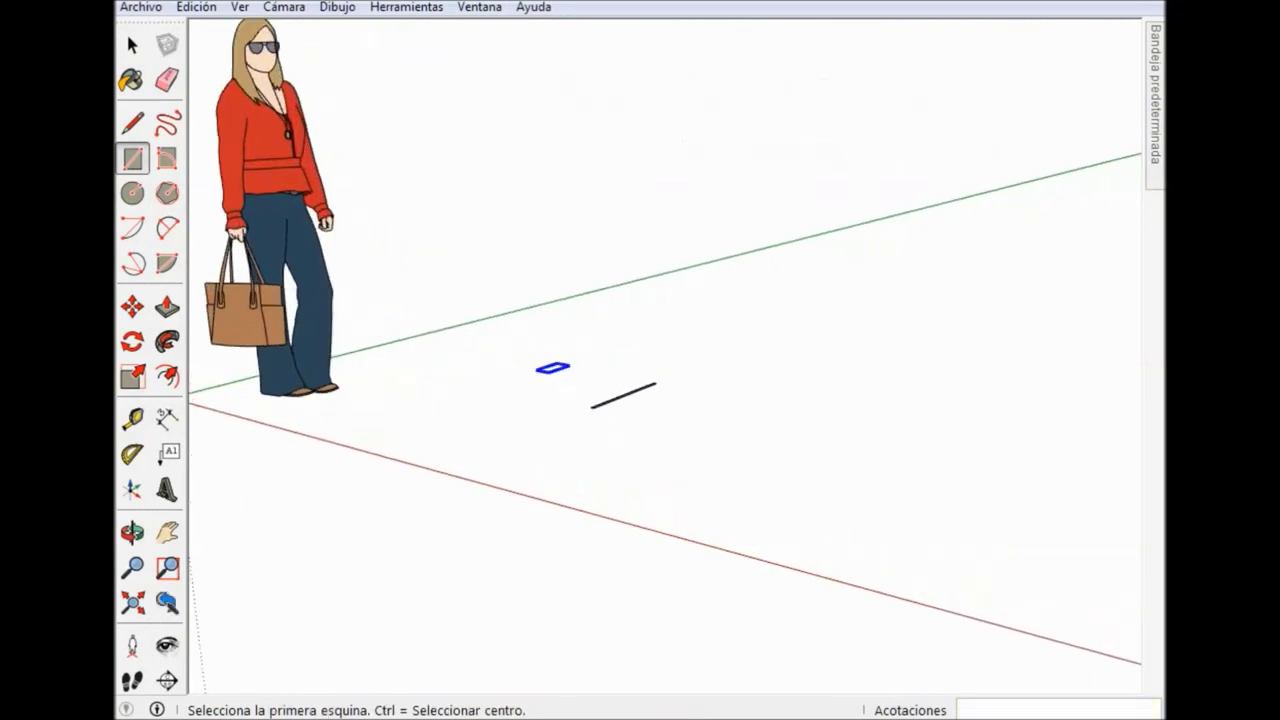
key(o)
scroll(555, 369, up, 3)
middle_drag(555, 369, 649, 492)
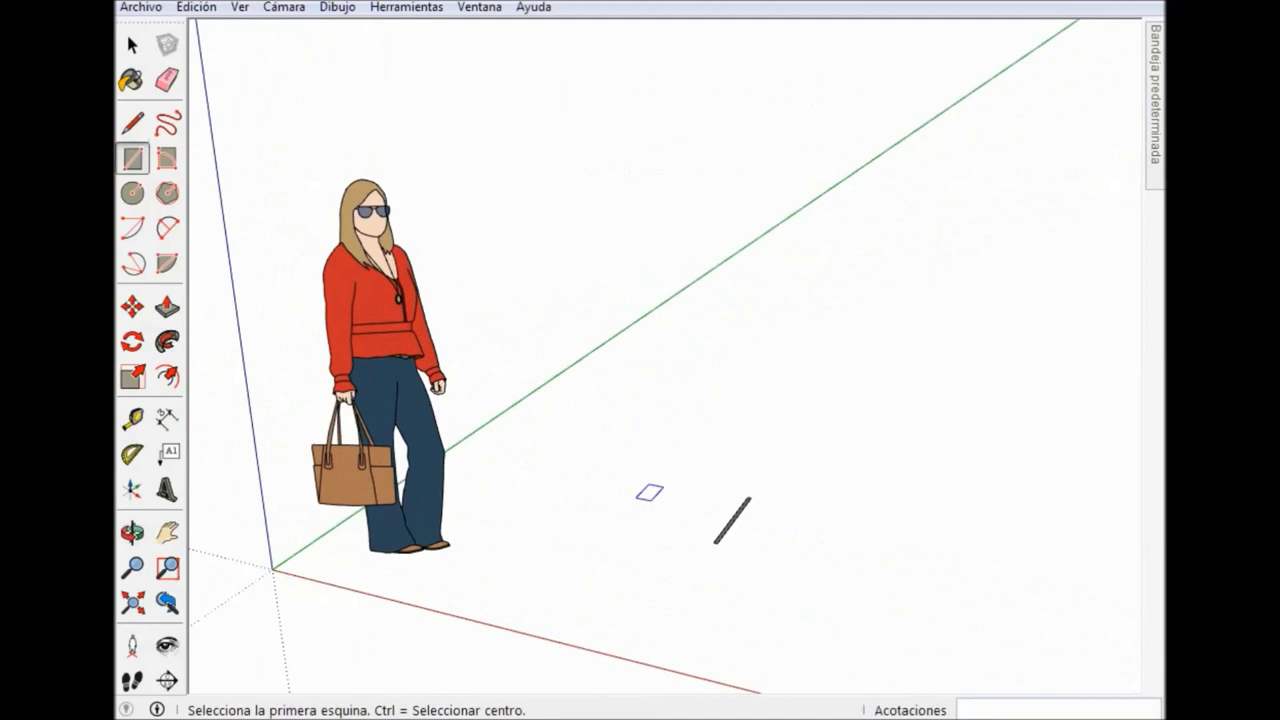
Window-select and delete the woman scale figure, leaving only the melamine plank.
click(133, 45)
drag(280, 120, 543, 633)
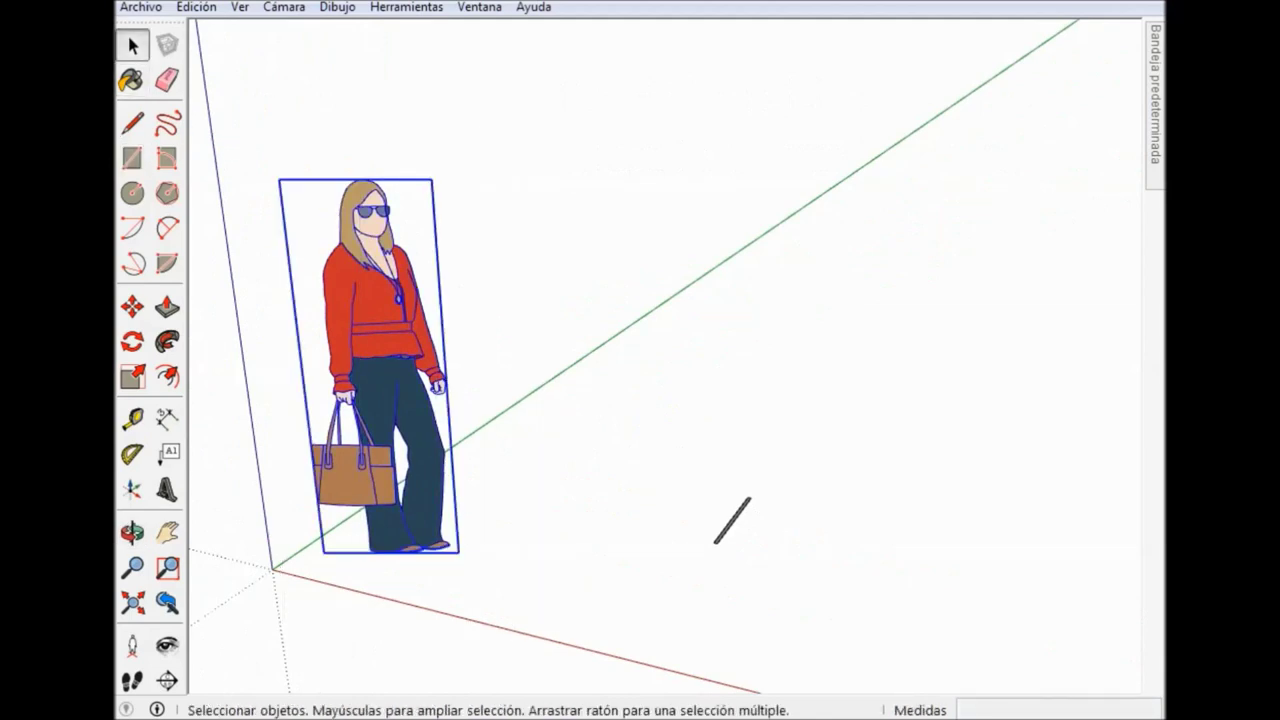
key(Delete)
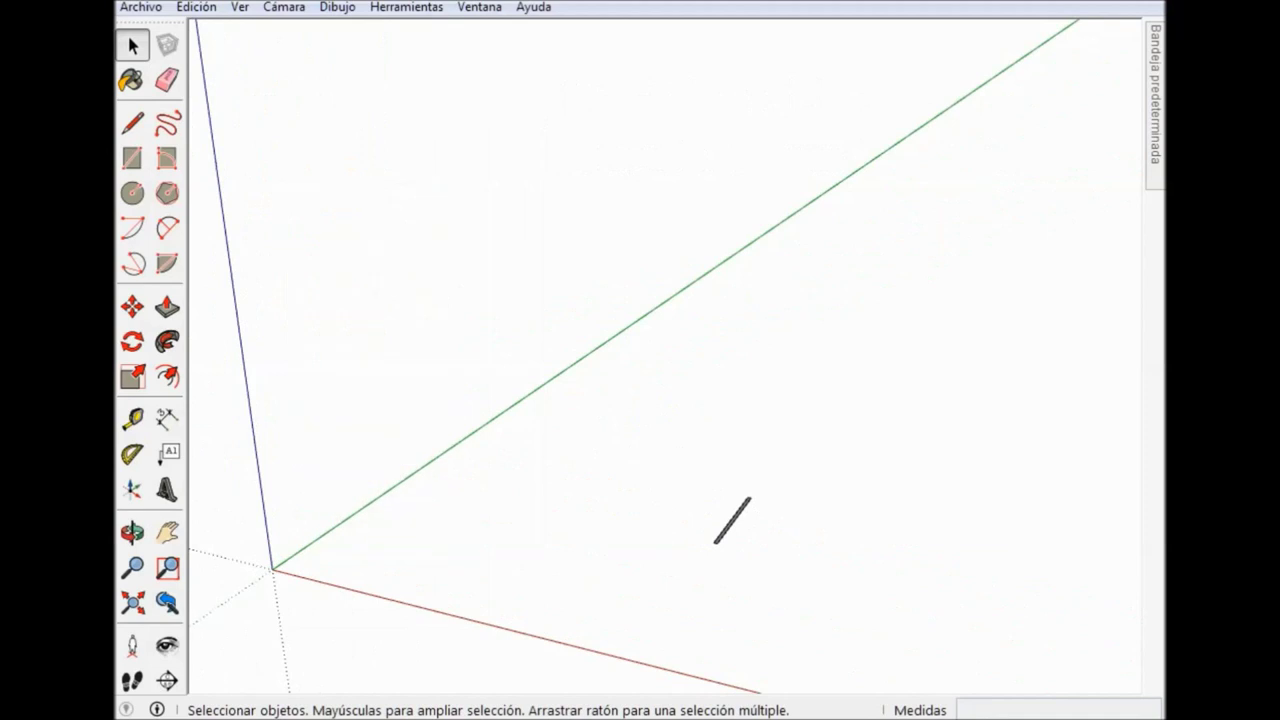
mouse_move(730, 520)
middle_down()
mouse_move(575, 447)
mouse_move(595, 458)
middle_up()
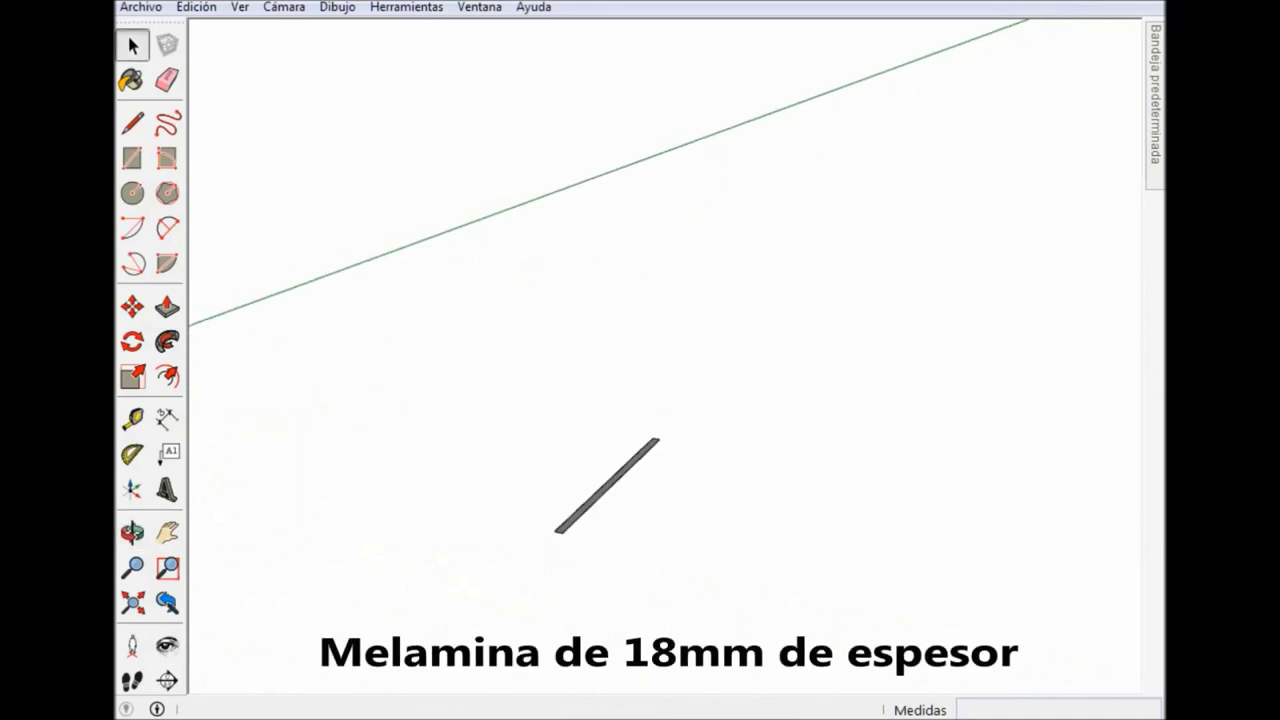
key(alt+a)
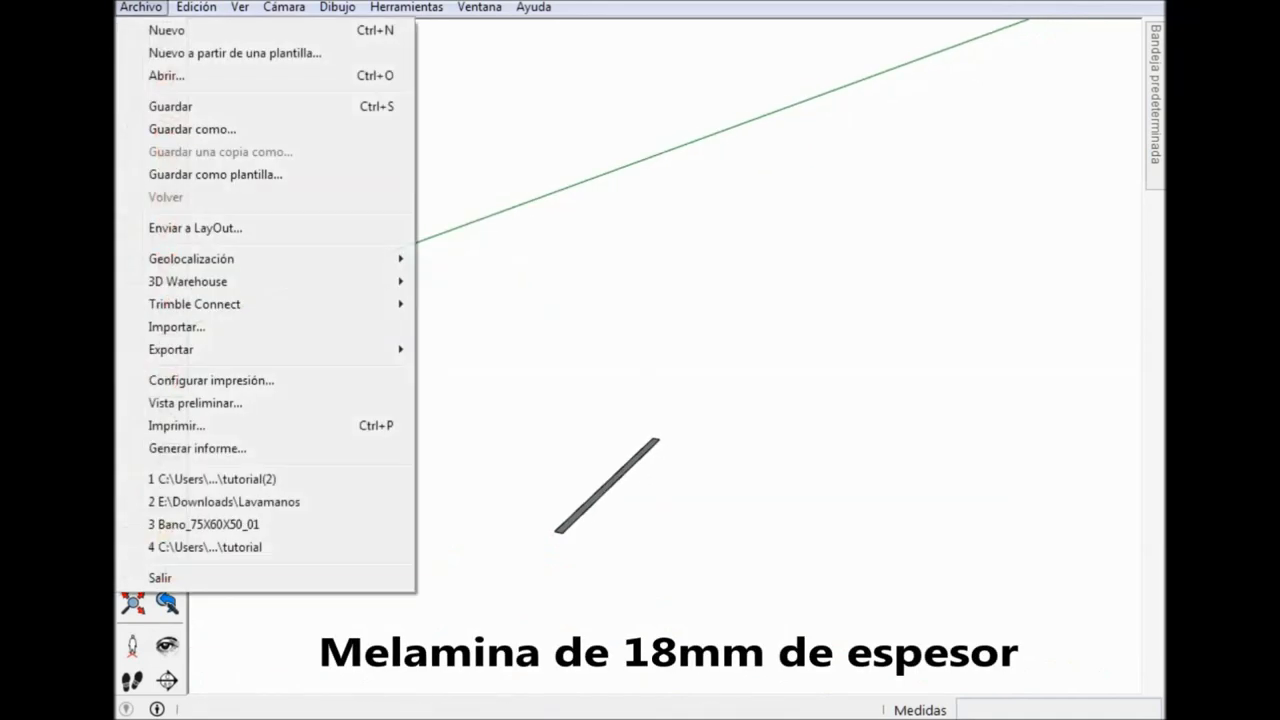
Import the Eucalyptus wood image, anchor it at the plank's end, then cancel placement.
key(Return)
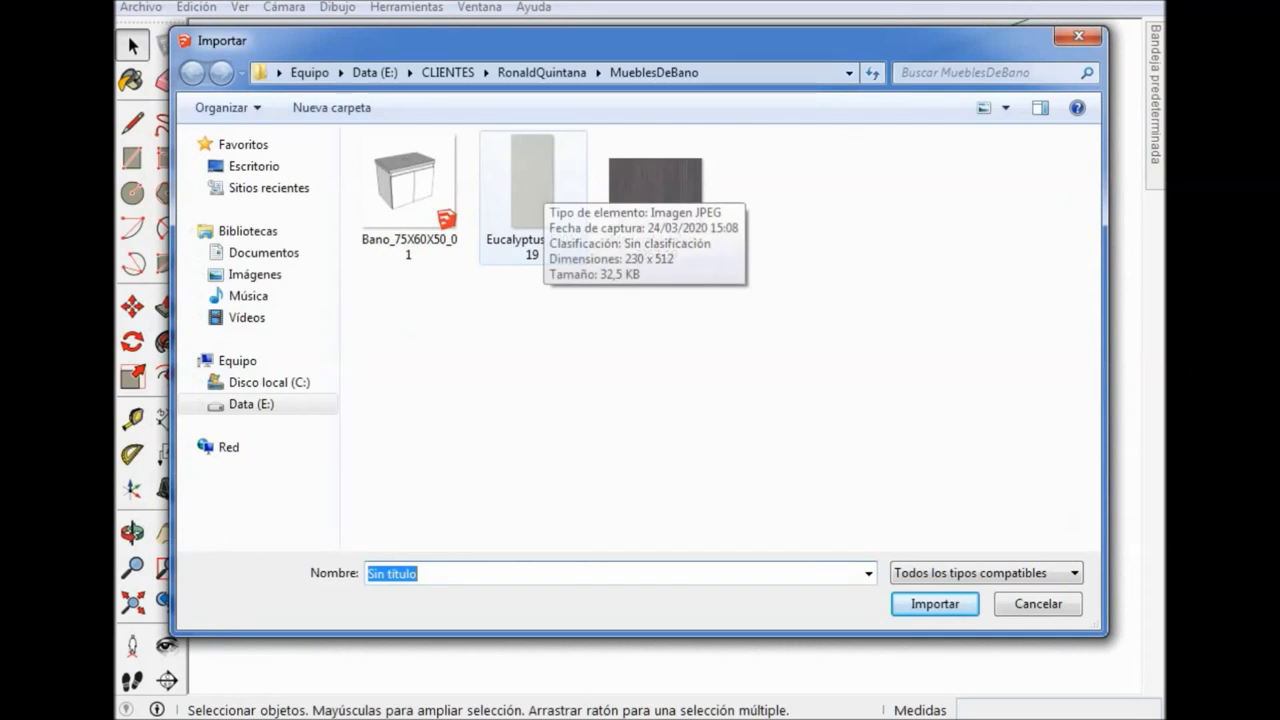
double_click(532, 190)
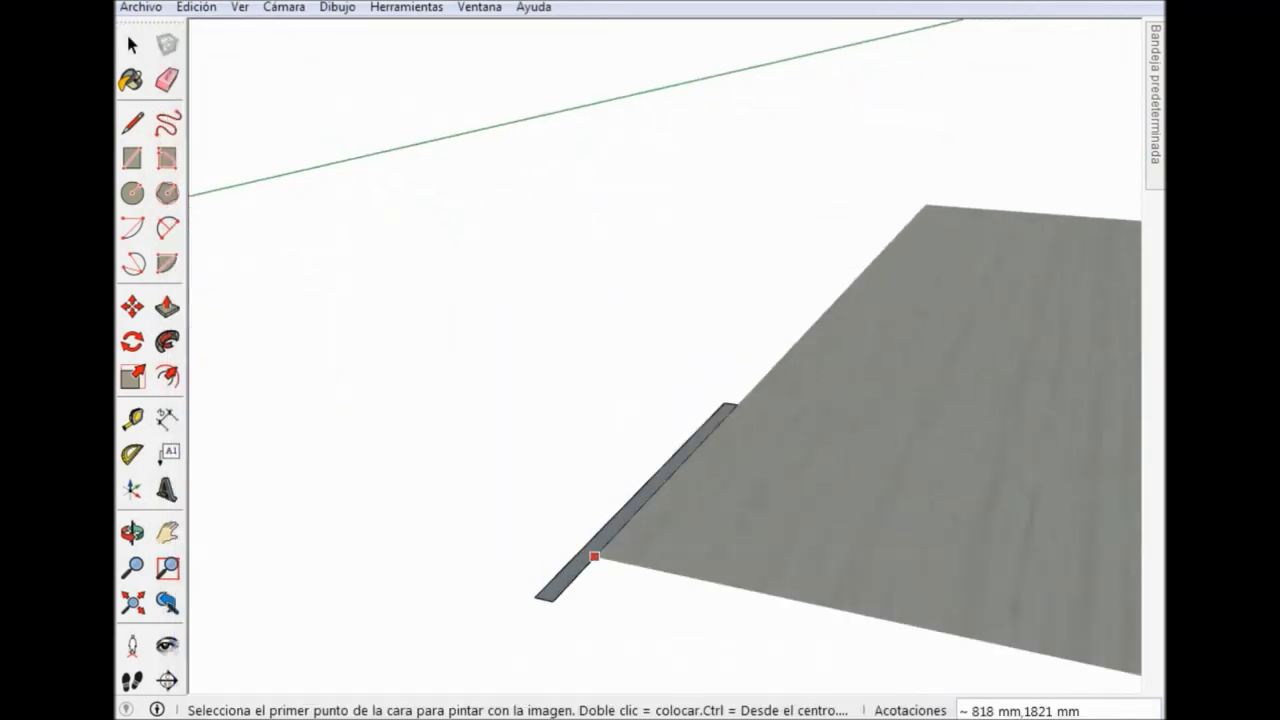
click(533, 596)
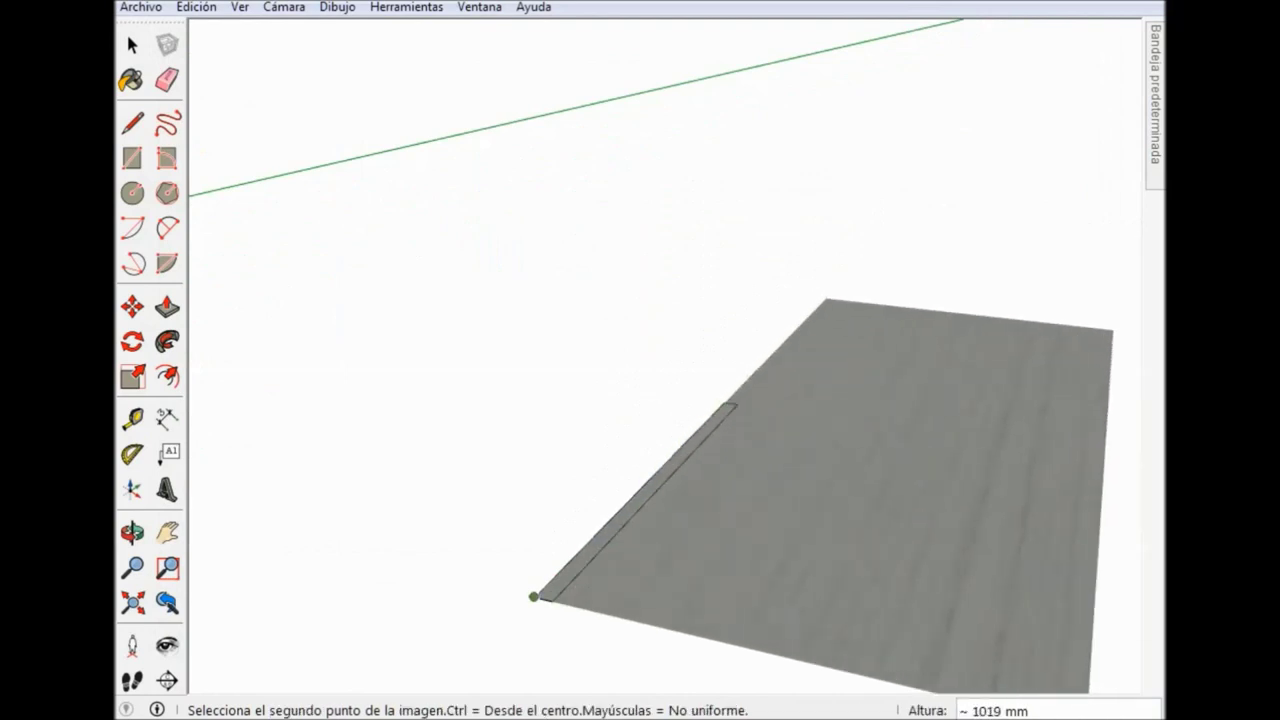
key(Escape)
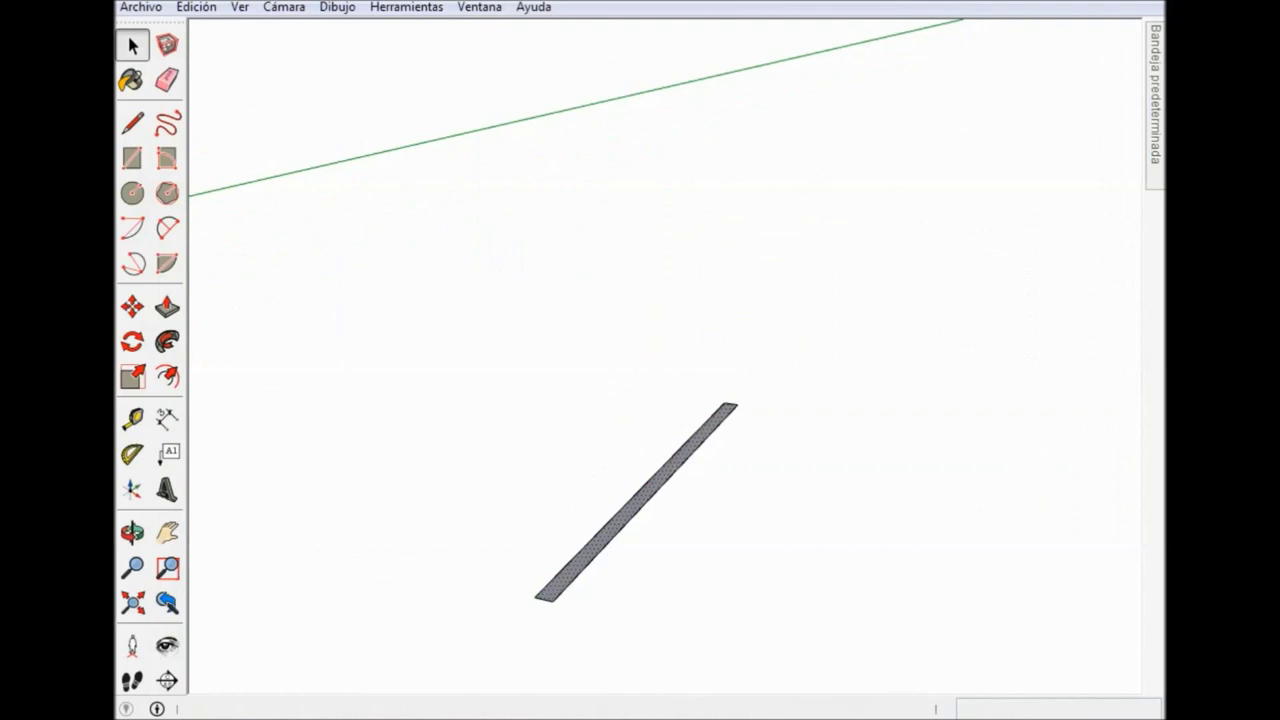
middle_drag(640, 450, 580, 450)
Push/Pull the plank face up 600 mm into a standing panel.
middle_drag(660, 500, 720, 470)
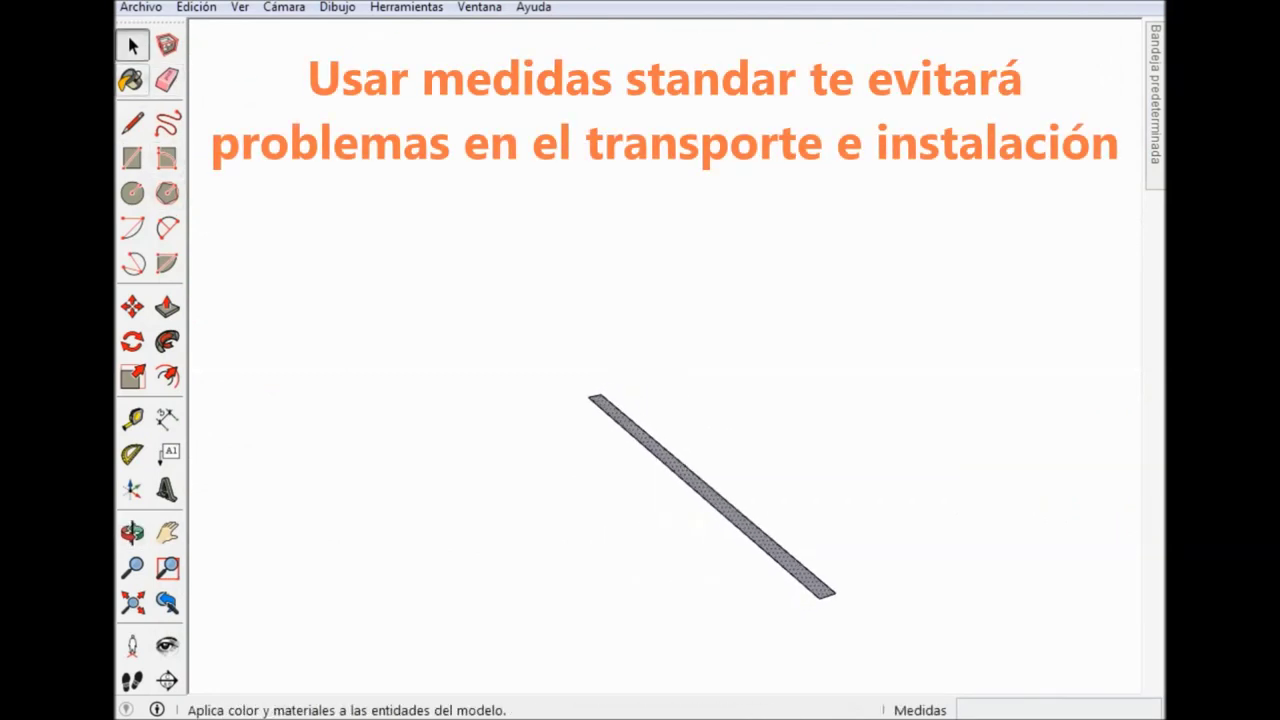
click(131, 80)
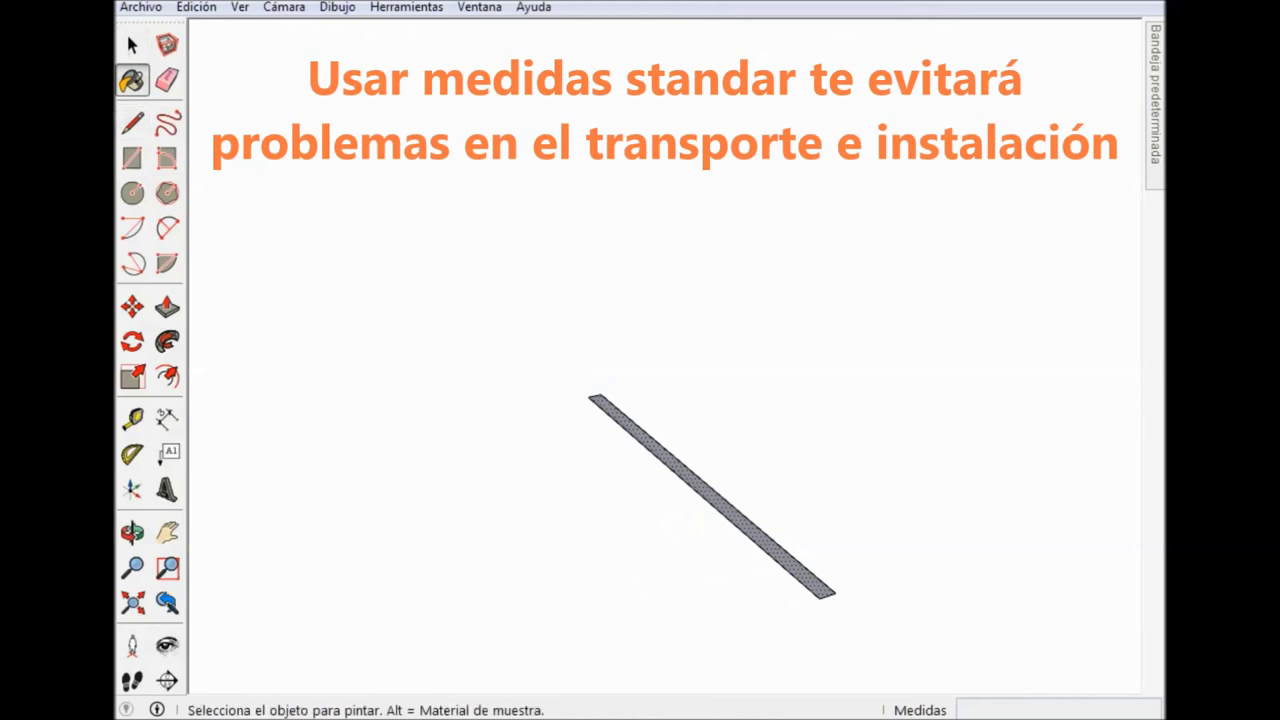
click(167, 306)
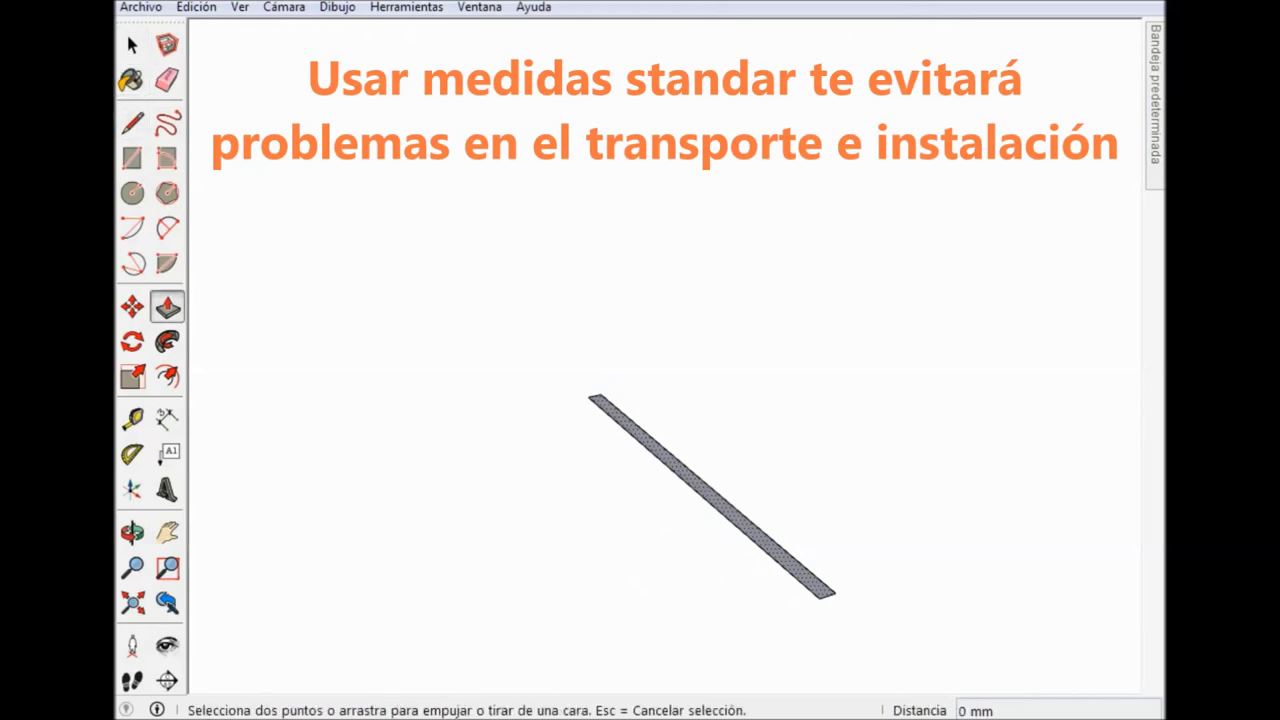
click(722, 513)
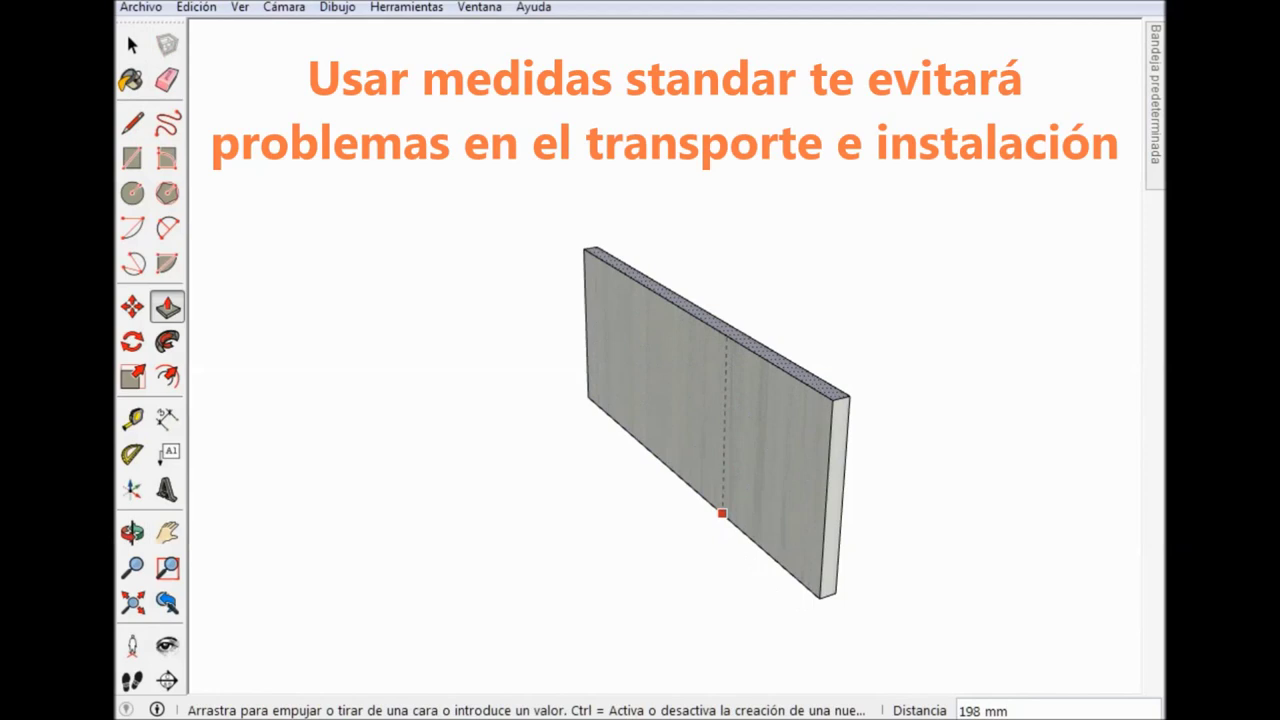
text(600)
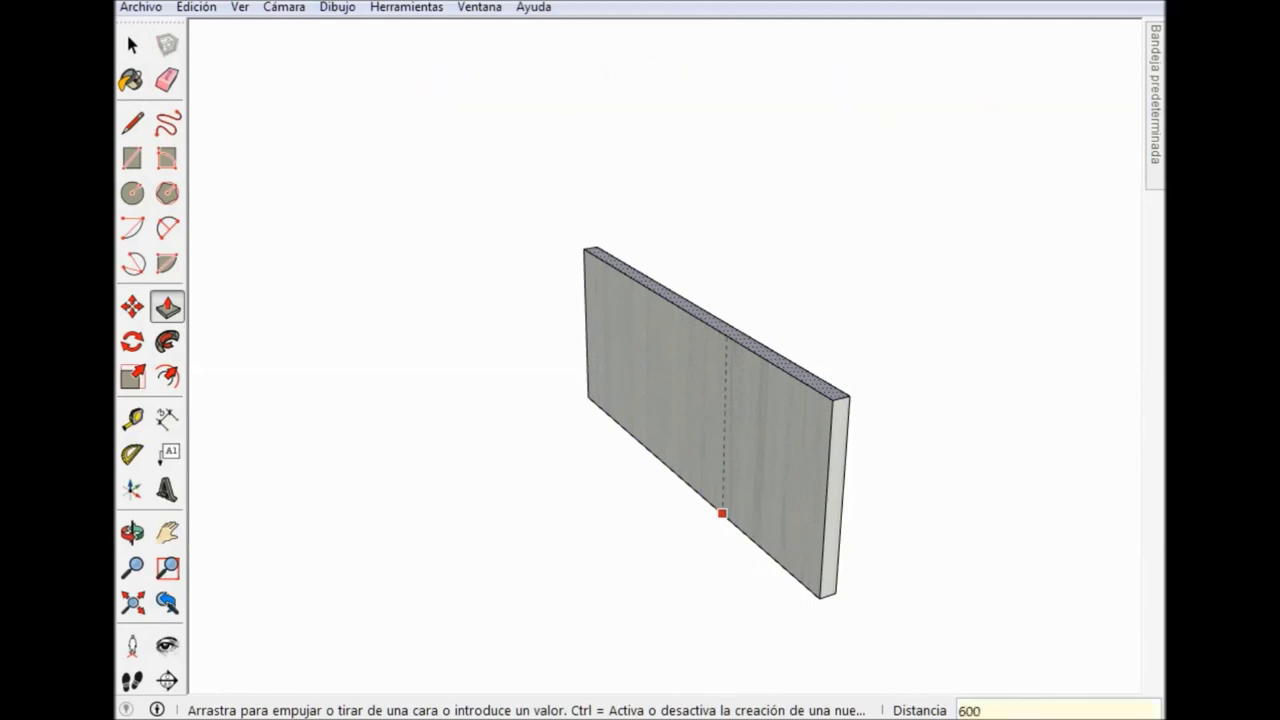
key(Return)
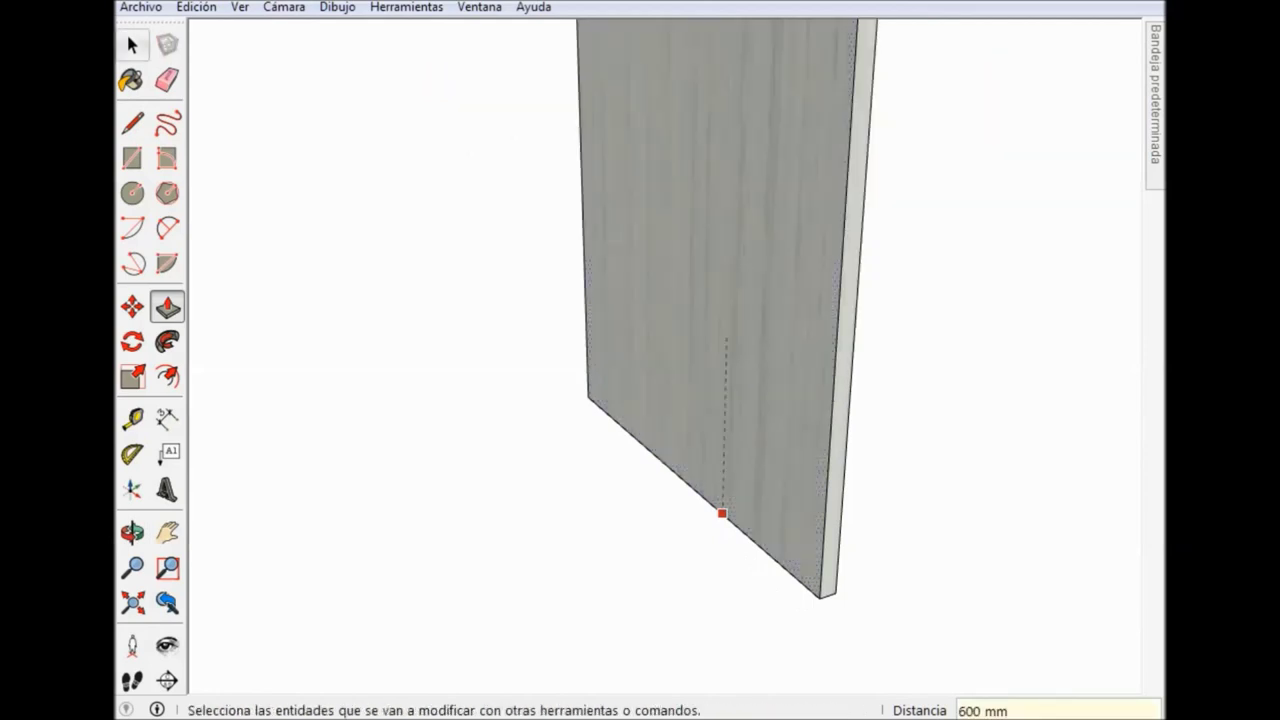
key(space)
Zoom out and window-select the whole 600 mm board.
scroll(722, 513, down, 3)
scroll(722, 513, down, 3)
mouse_move(722, 513)
middle_down()
mouse_move(730, 500)
mouse_move(940, 455)
middle_up()
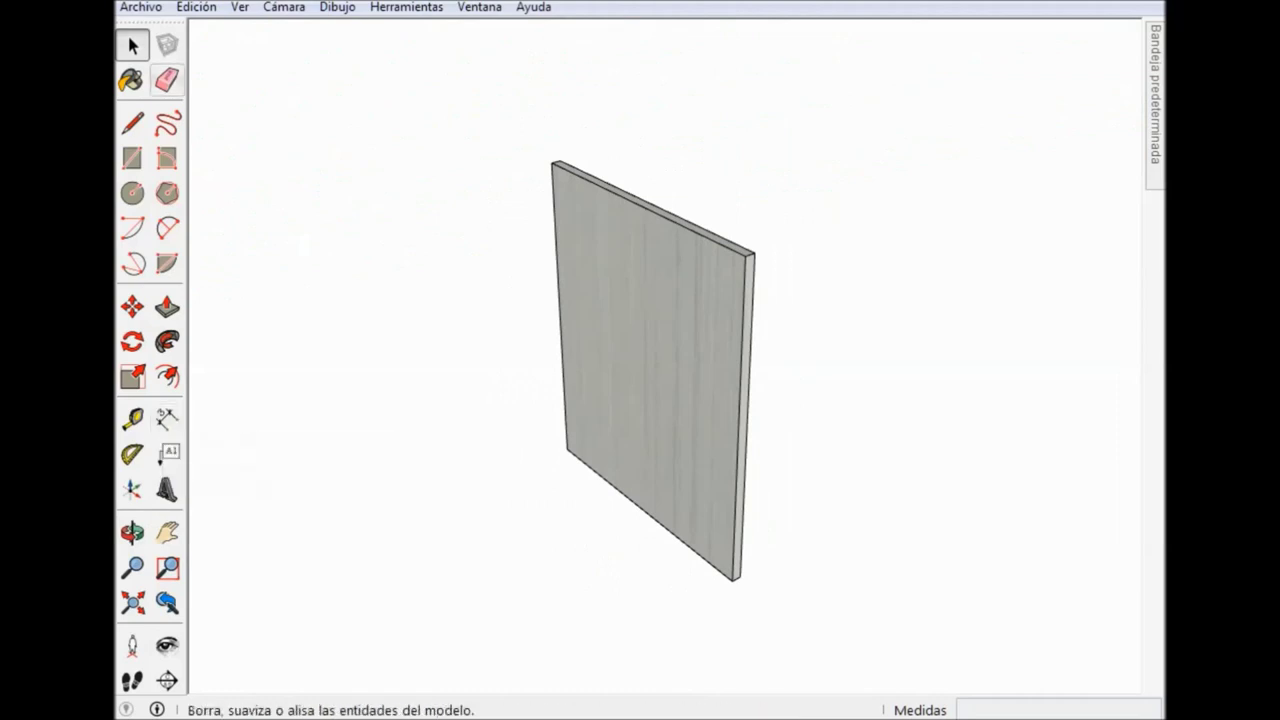
drag(522, 213, 915, 666)
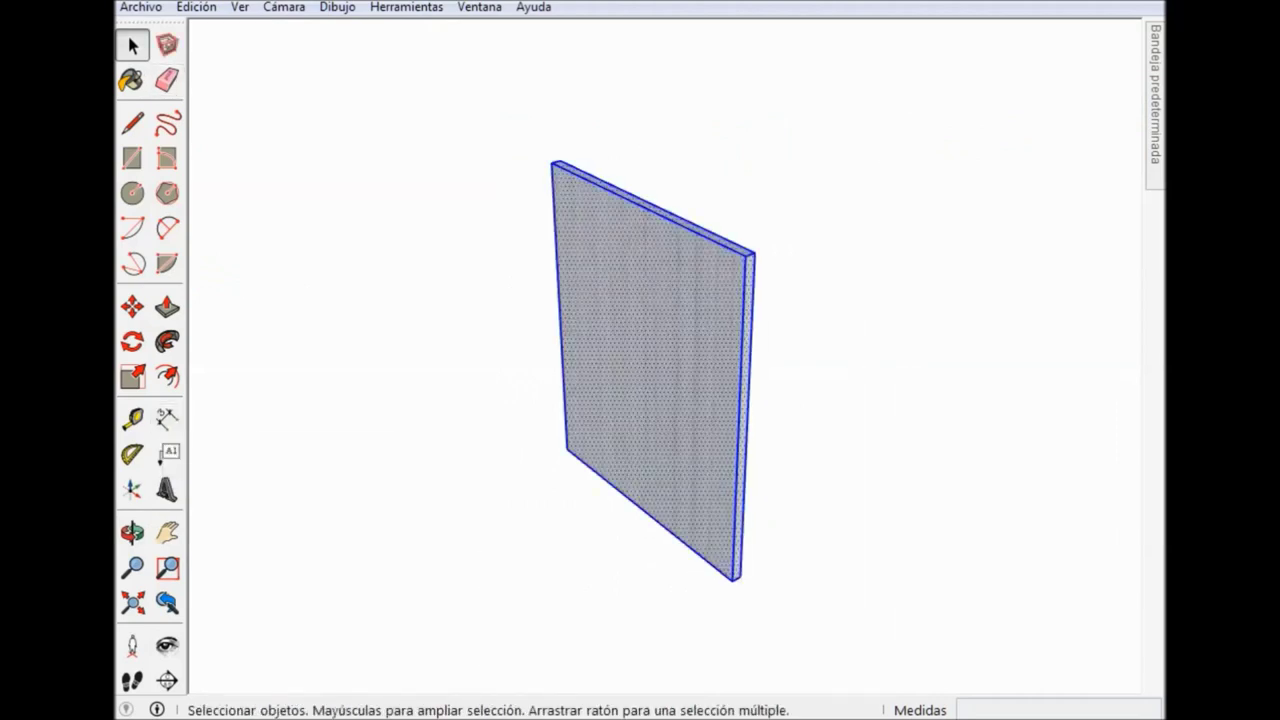
Group the board with Crear grupo and dimension its 600 mm height.
right_click(690, 352)
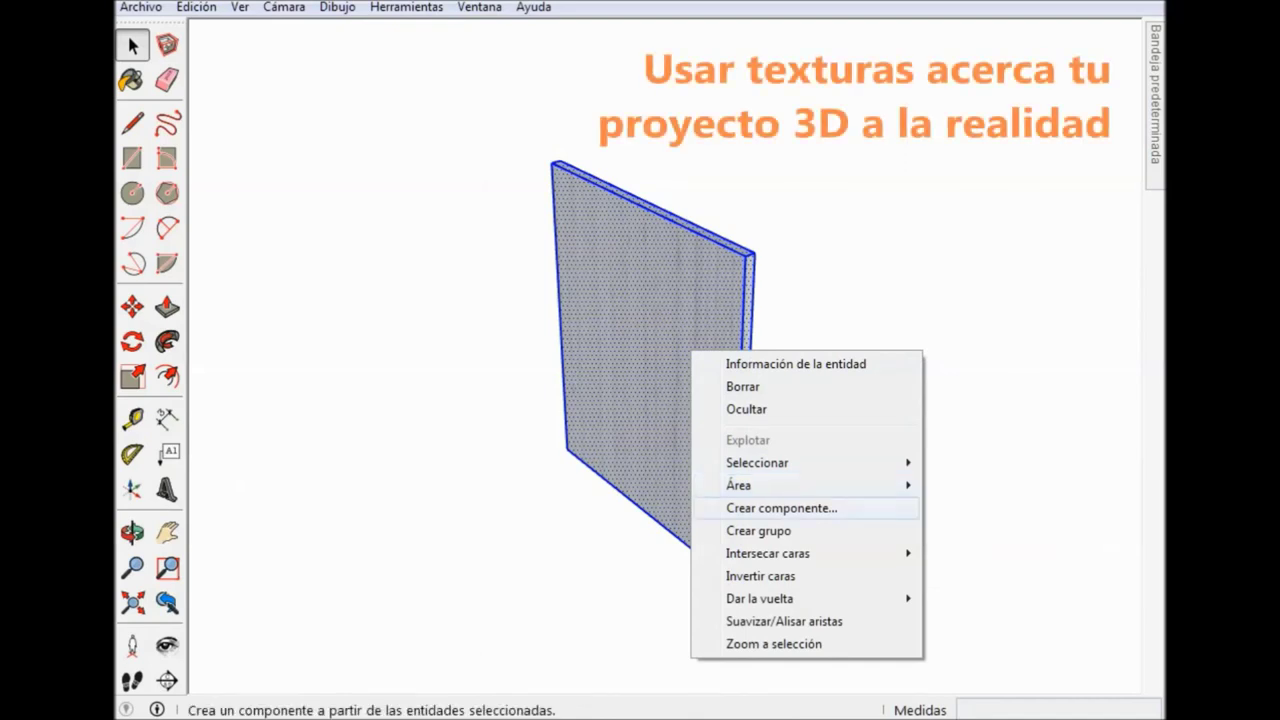
click(758, 531)
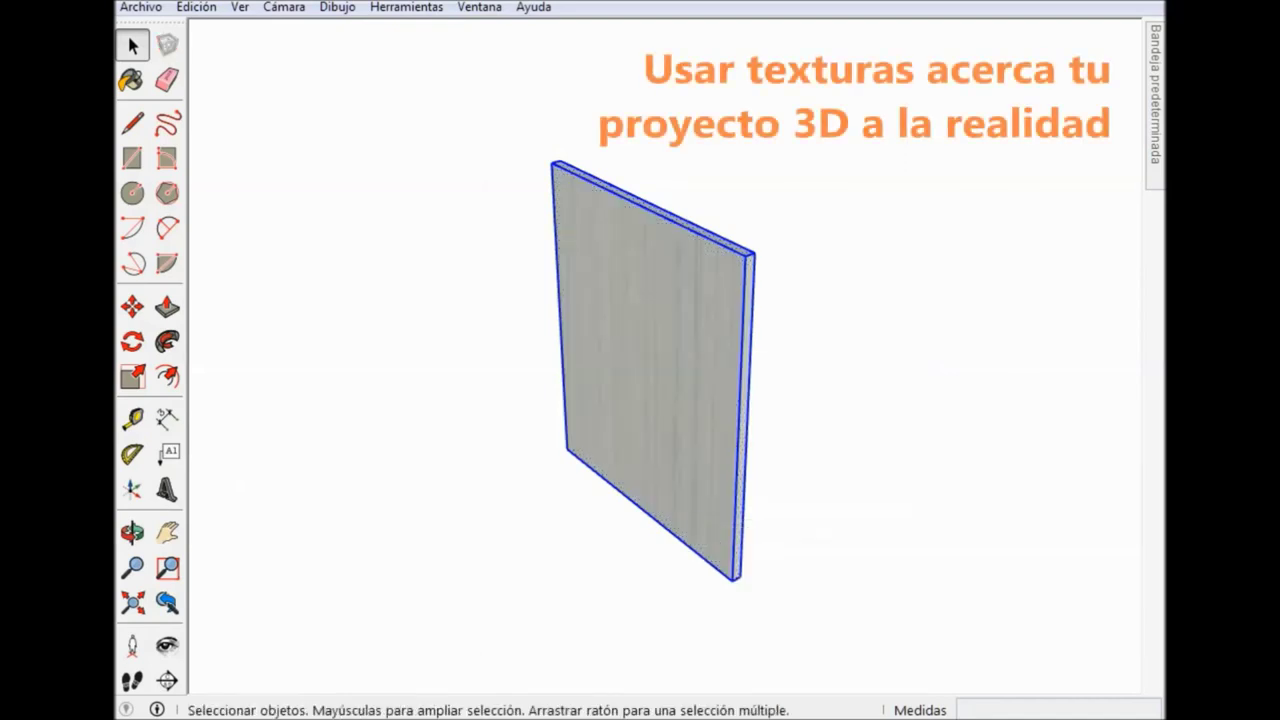
click(167, 419)
click(551, 162)
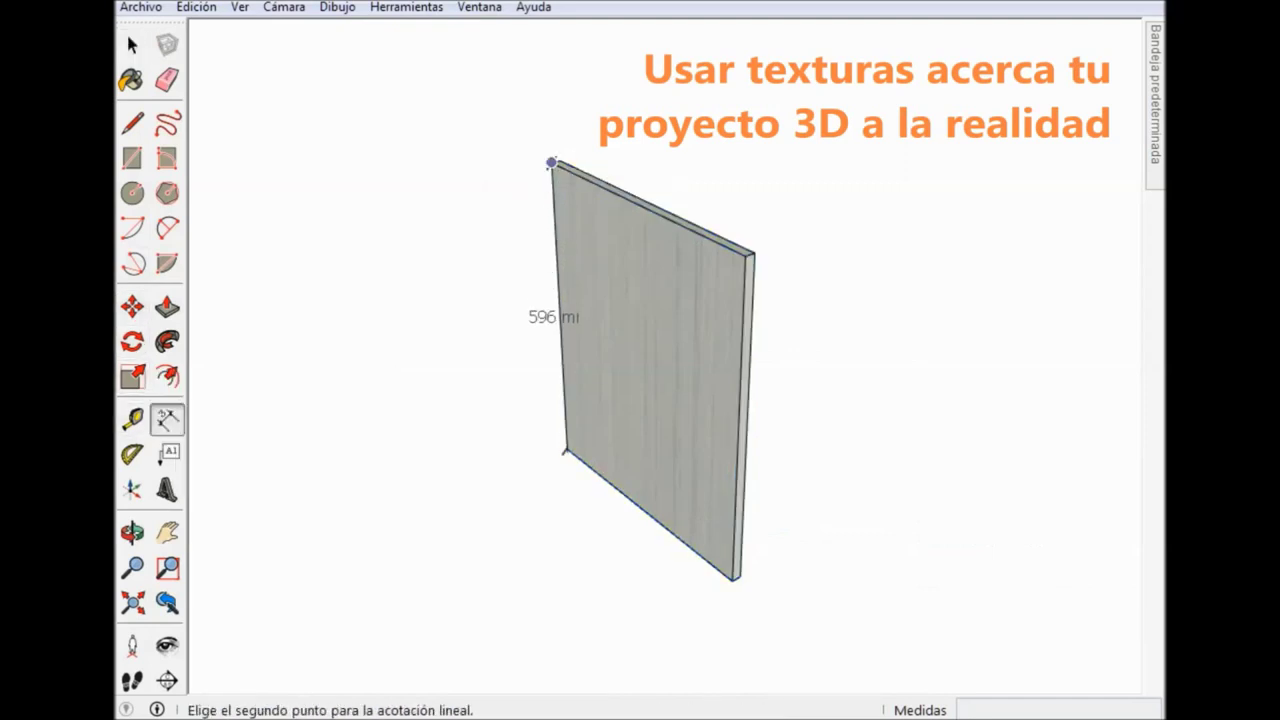
click(566, 449)
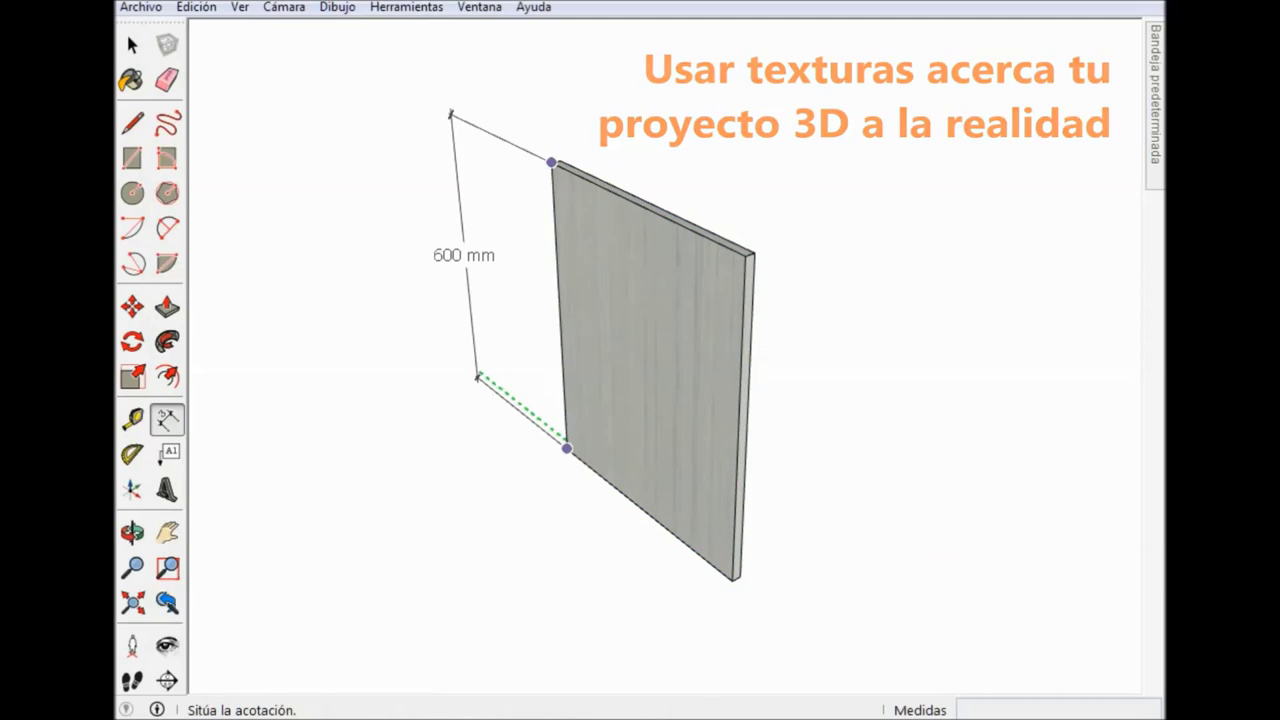
click(477, 378)
Add the 500 mm width dimension, then delete both dimensions.
click(566, 449)
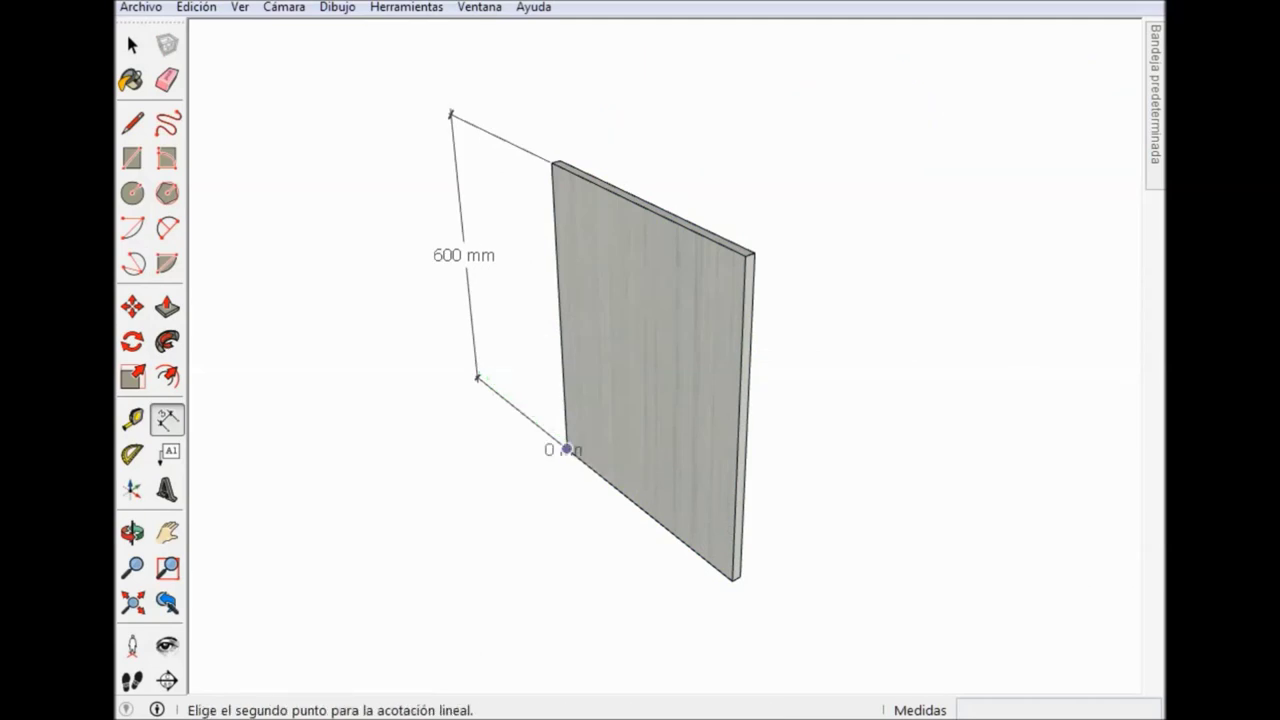
click(731, 580)
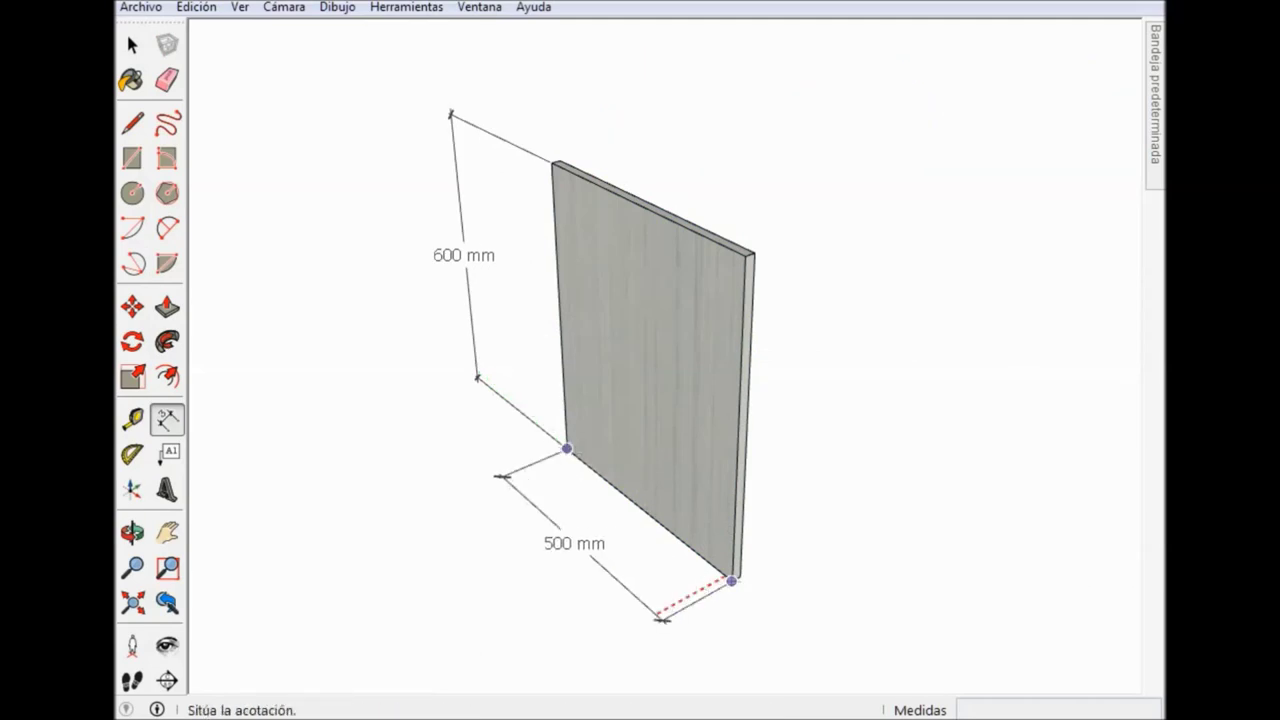
click(608, 650)
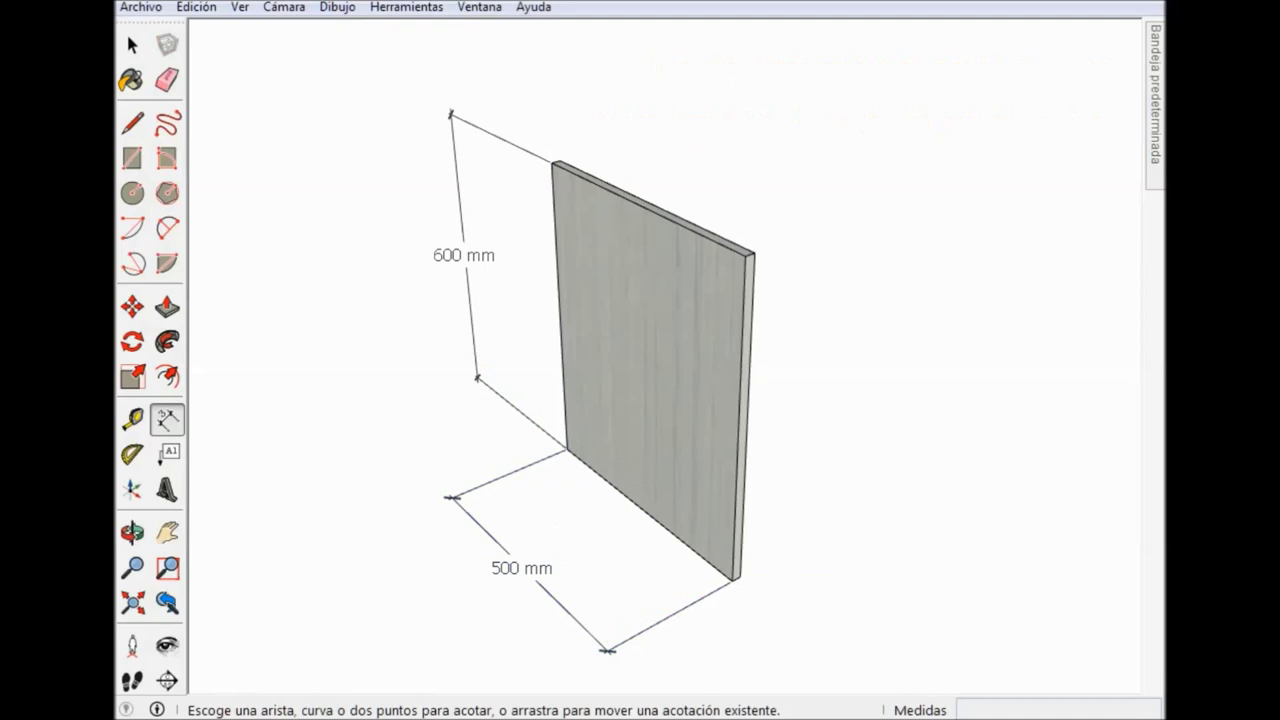
key(space)
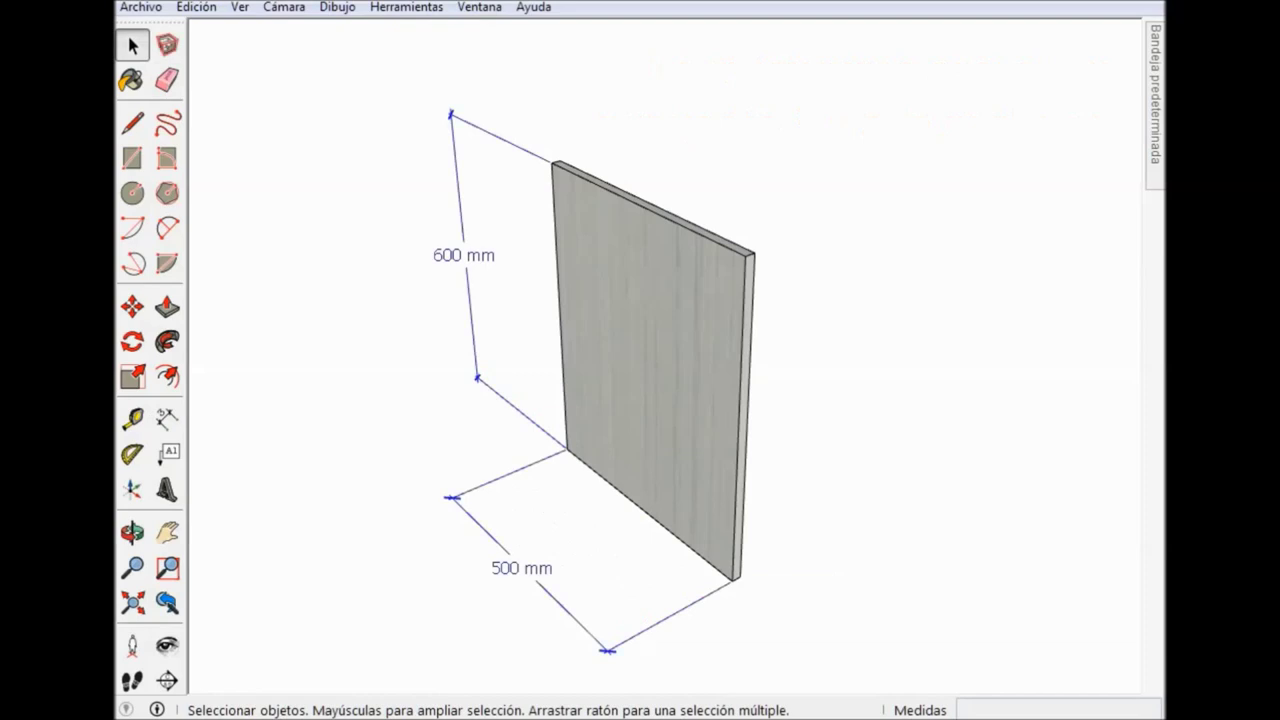
key(Delete)
Copy the side panel 1200 mm along the red axis with Move and Ctrl.
key(o)
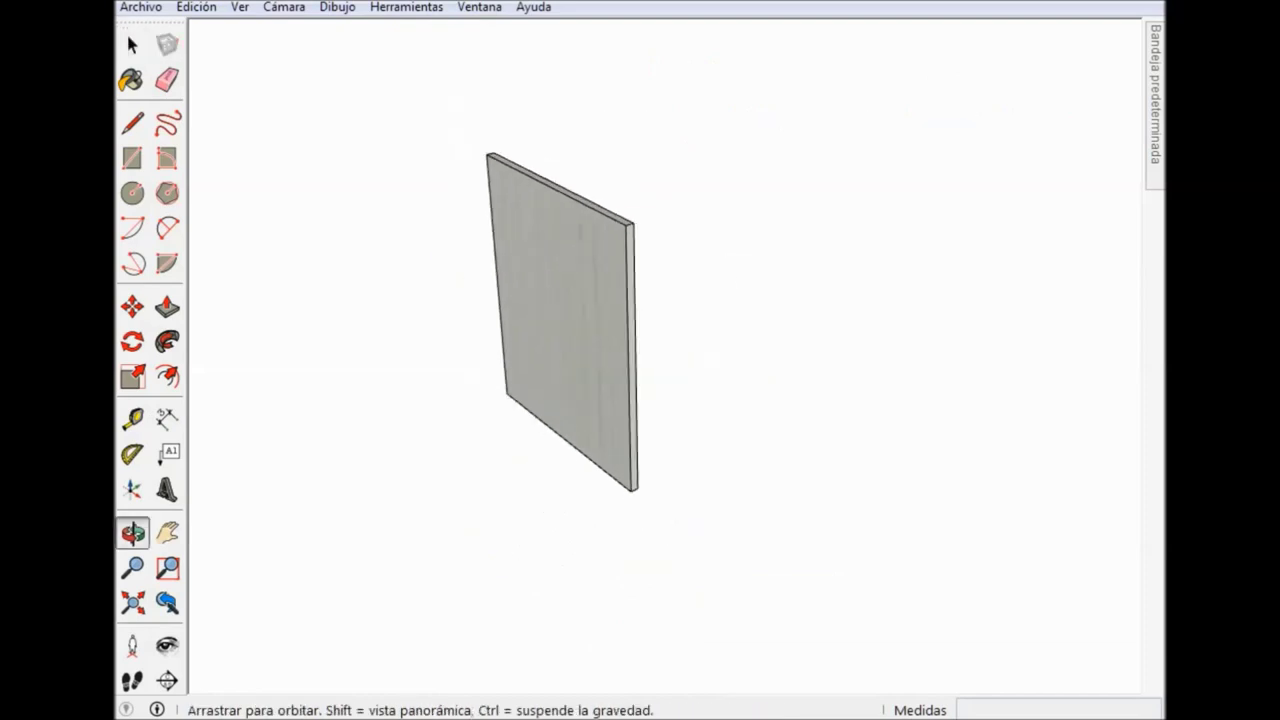
drag(640, 360, 480, 360)
key(space)
mouse_move(640, 360)
middle_down()
mouse_move(600, 380)
mouse_move(620, 350)
middle_up()
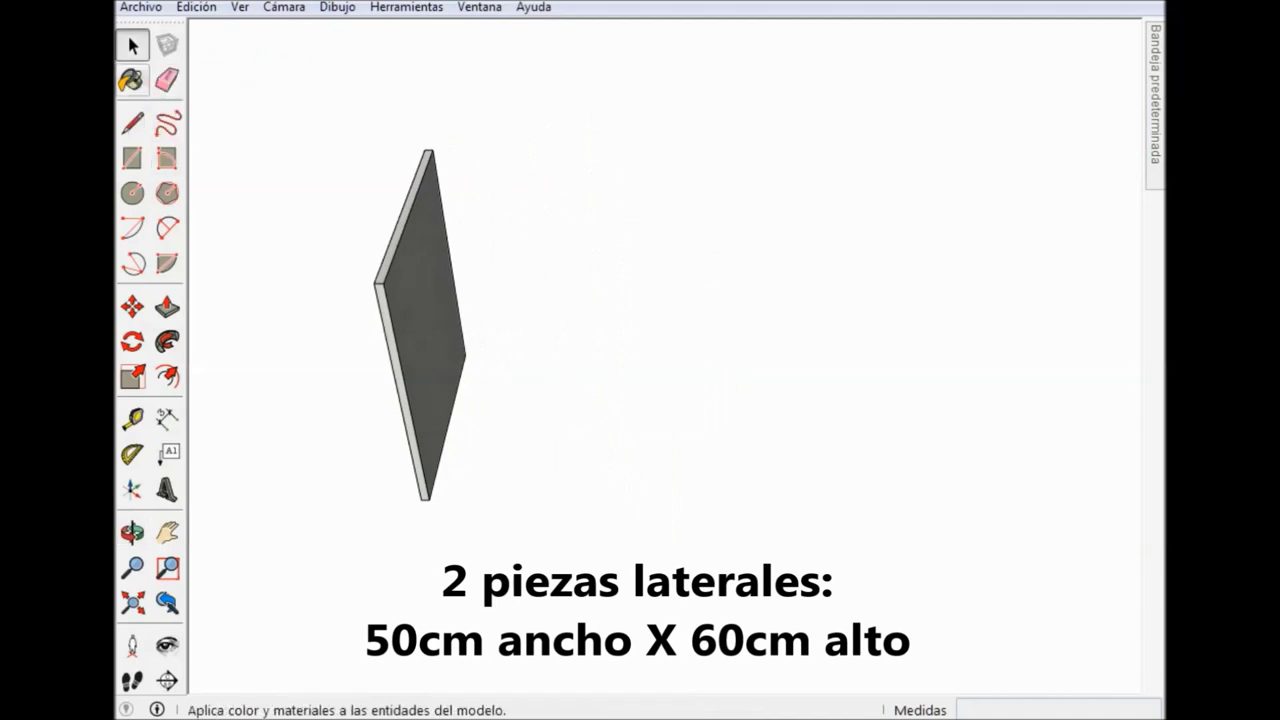
click(132, 306)
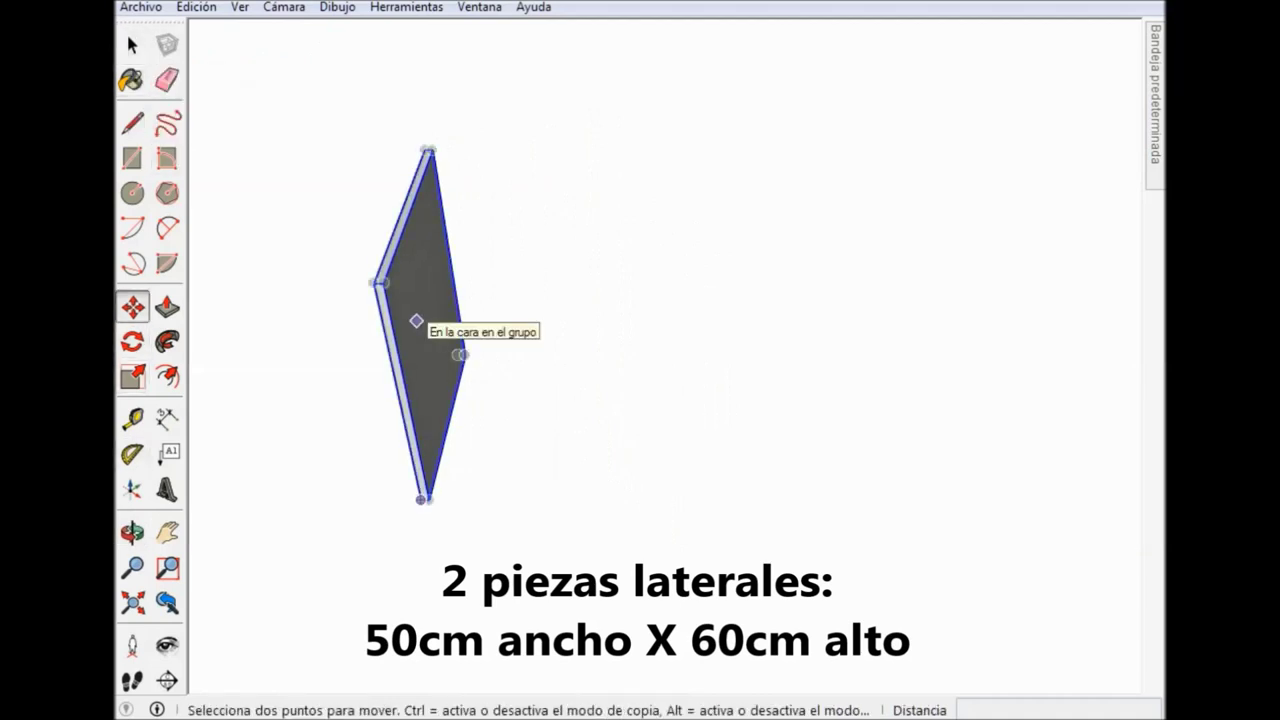
click(416, 320)
key(ctrl)
text(1200)
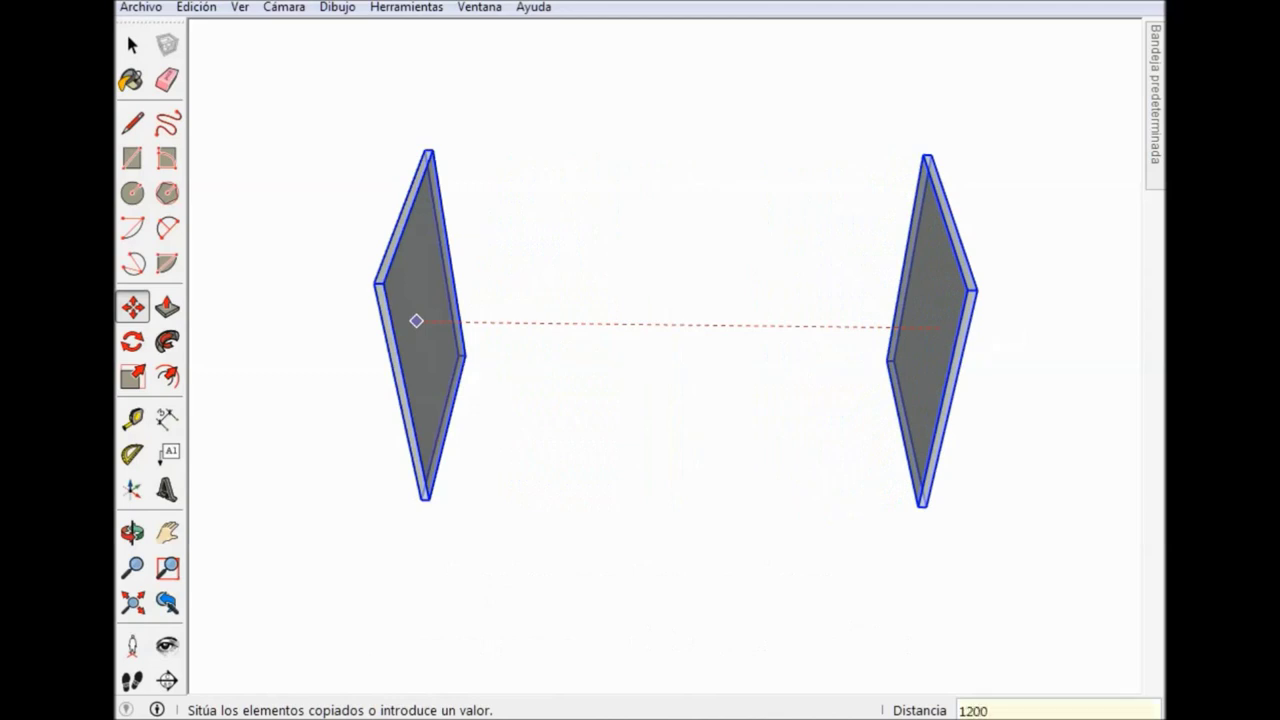
key(Return)
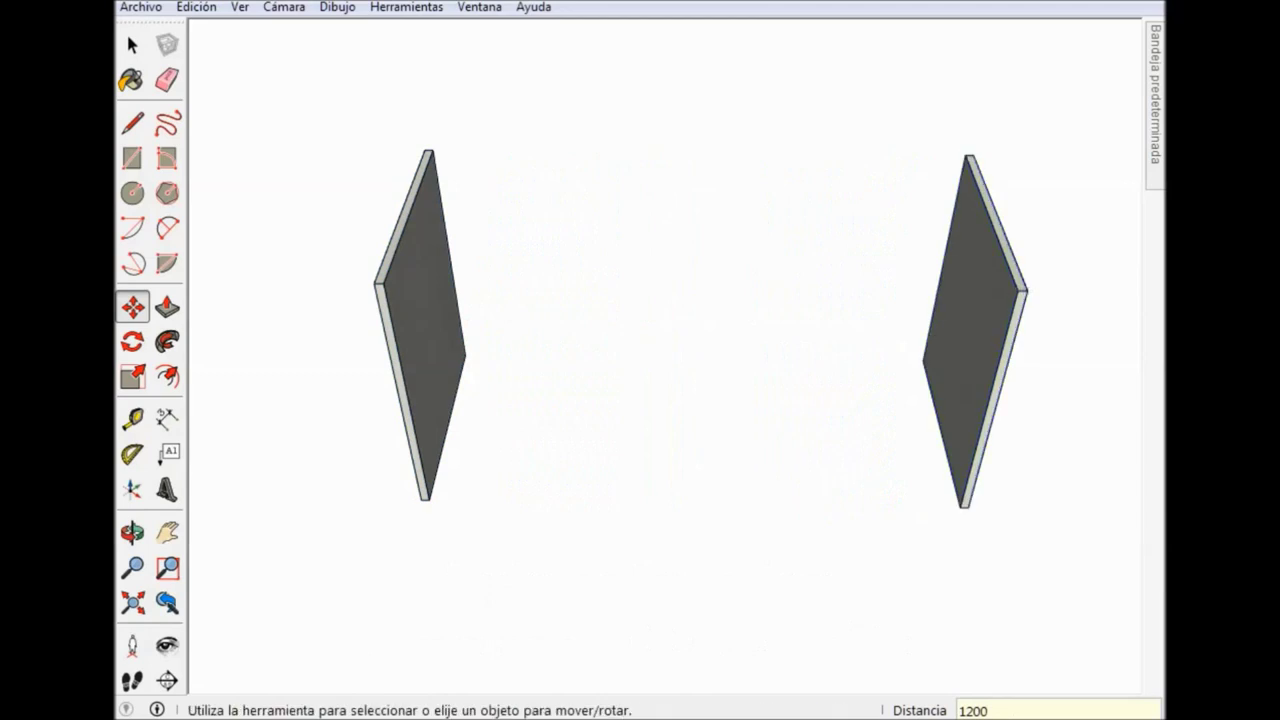
click(132, 45)
Orbit to see both side panels in perspective.
middle_drag(660, 360, 700, 330)
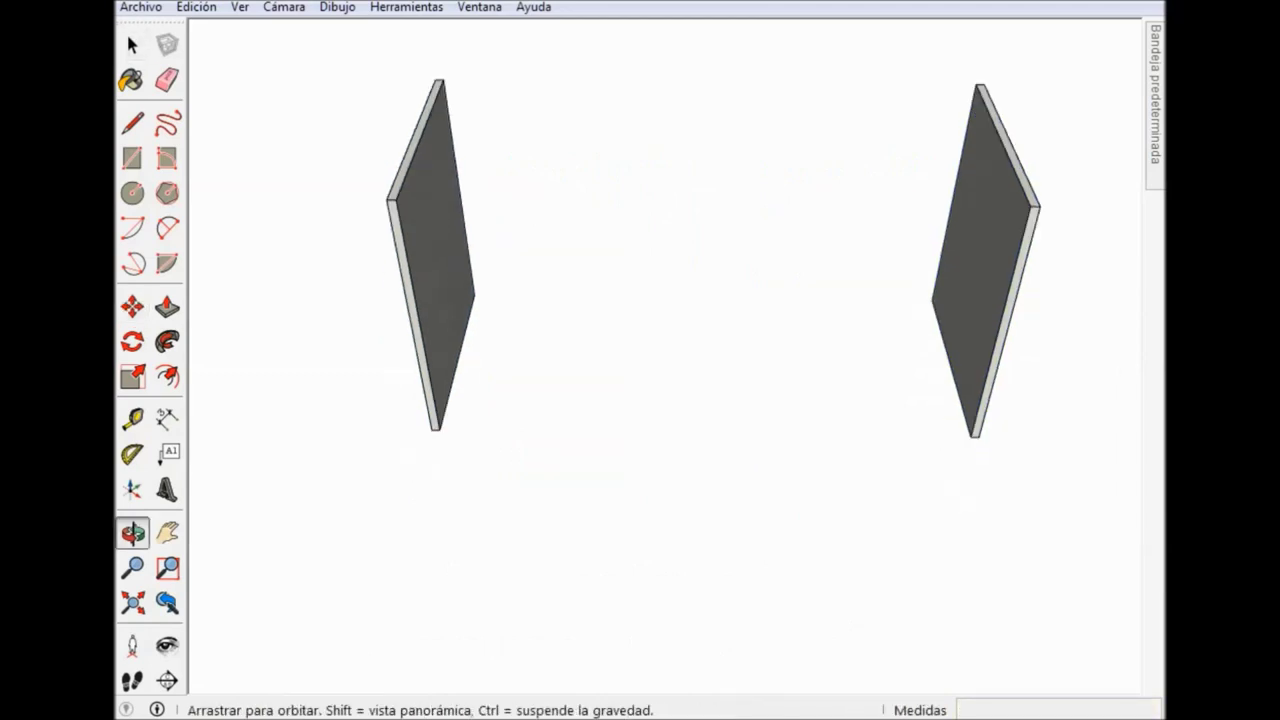
mouse_move(640, 360)
middle_down()
mouse_move(640, 420)
mouse_move(660, 390)
middle_up()
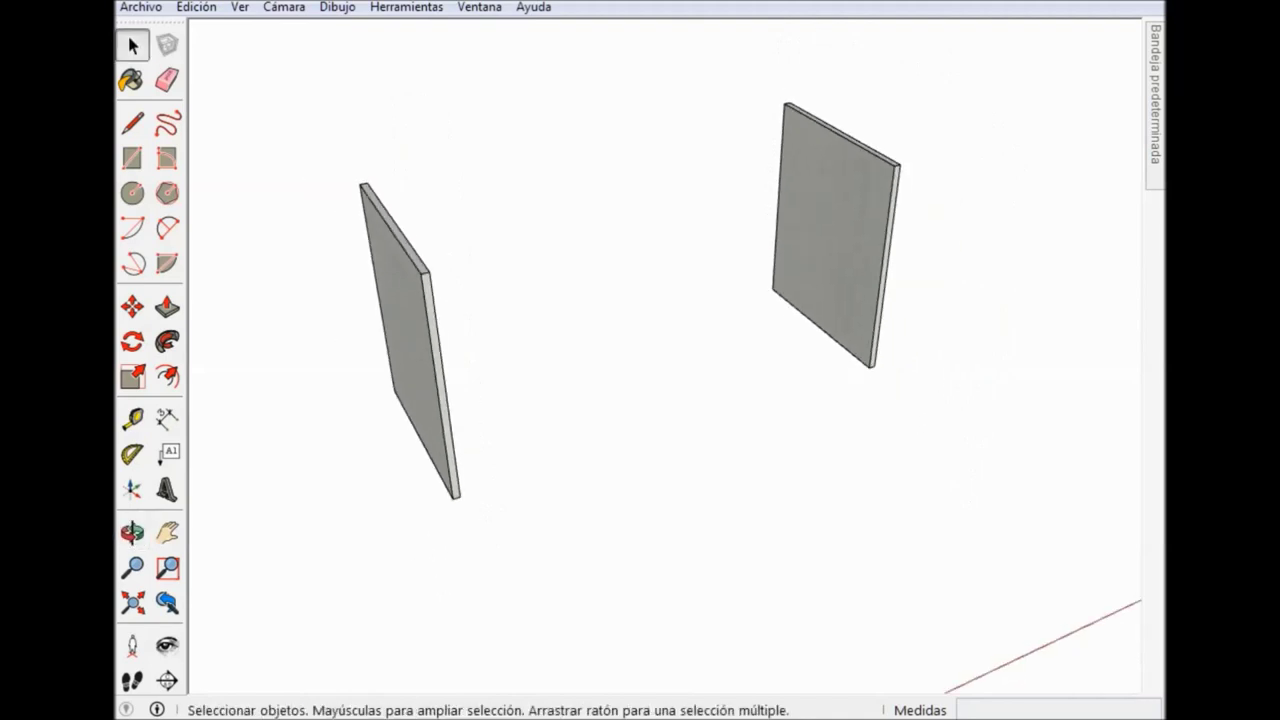
key(b)
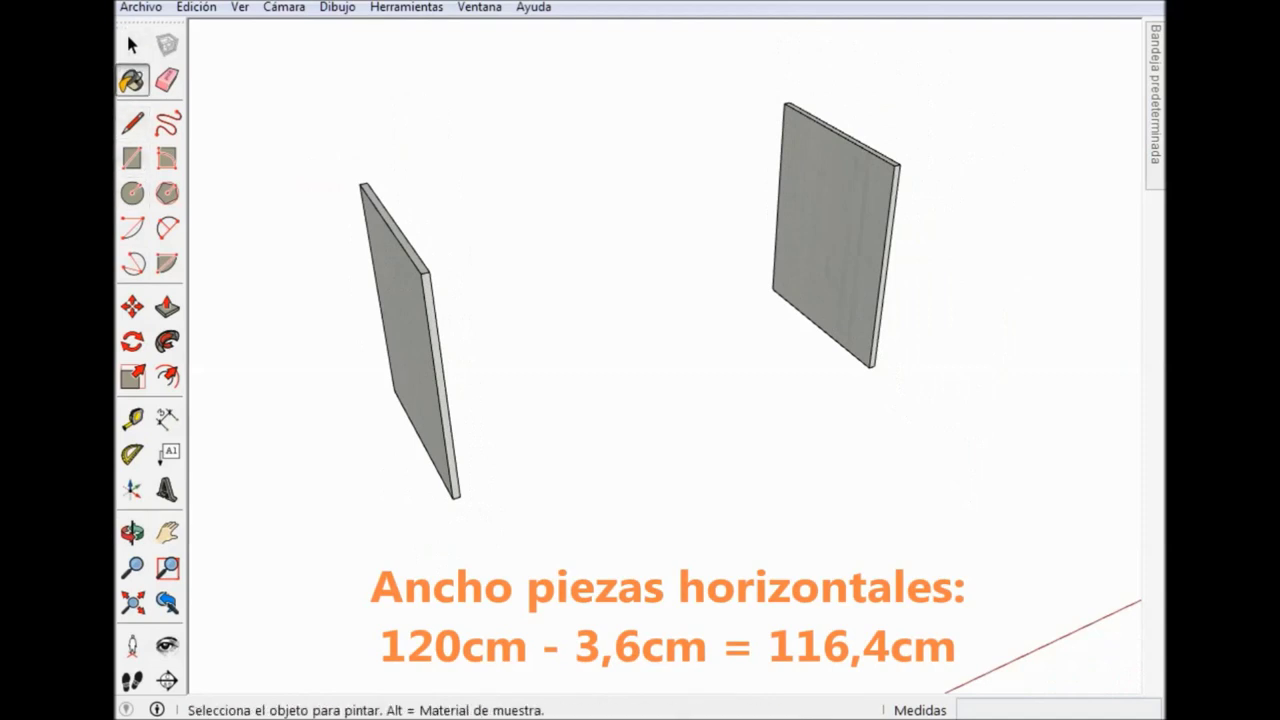
Draw a 1164 × 500 mm rectangle on the ground near the panels.
click(132, 158)
middle_drag(631, 434, 585, 375)
click(480, 472)
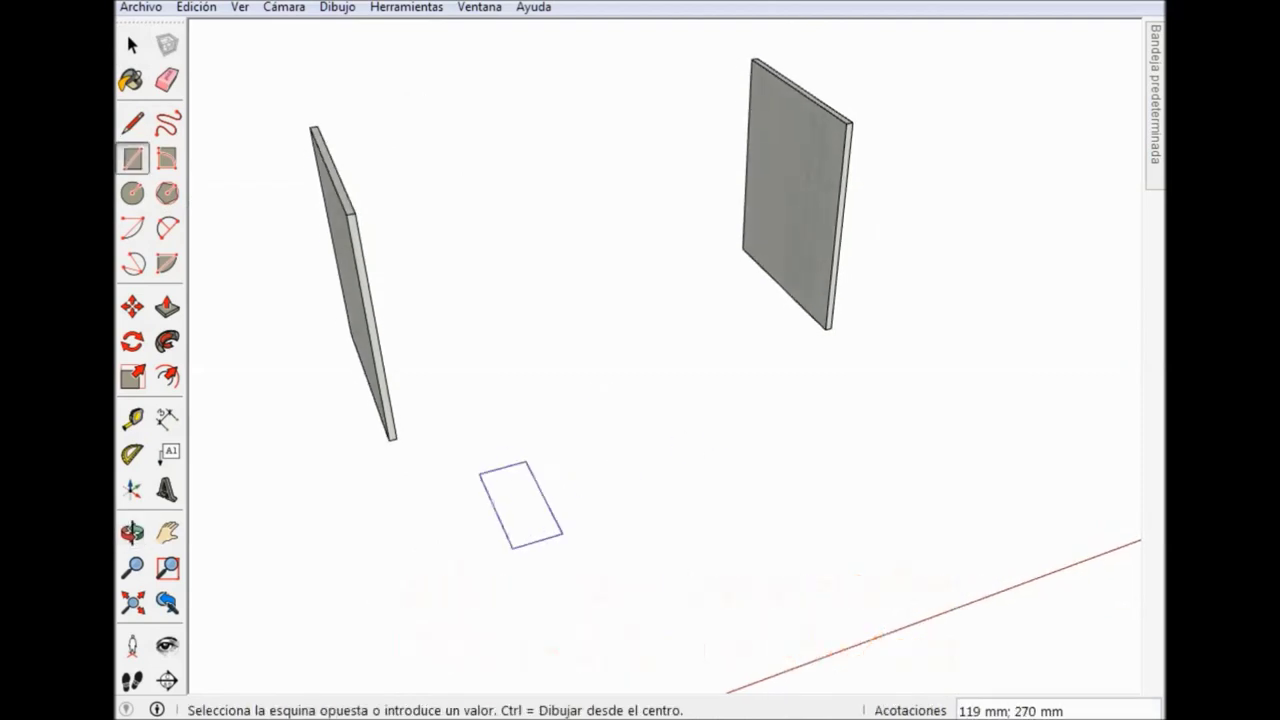
text(1164;500)
key(Return)
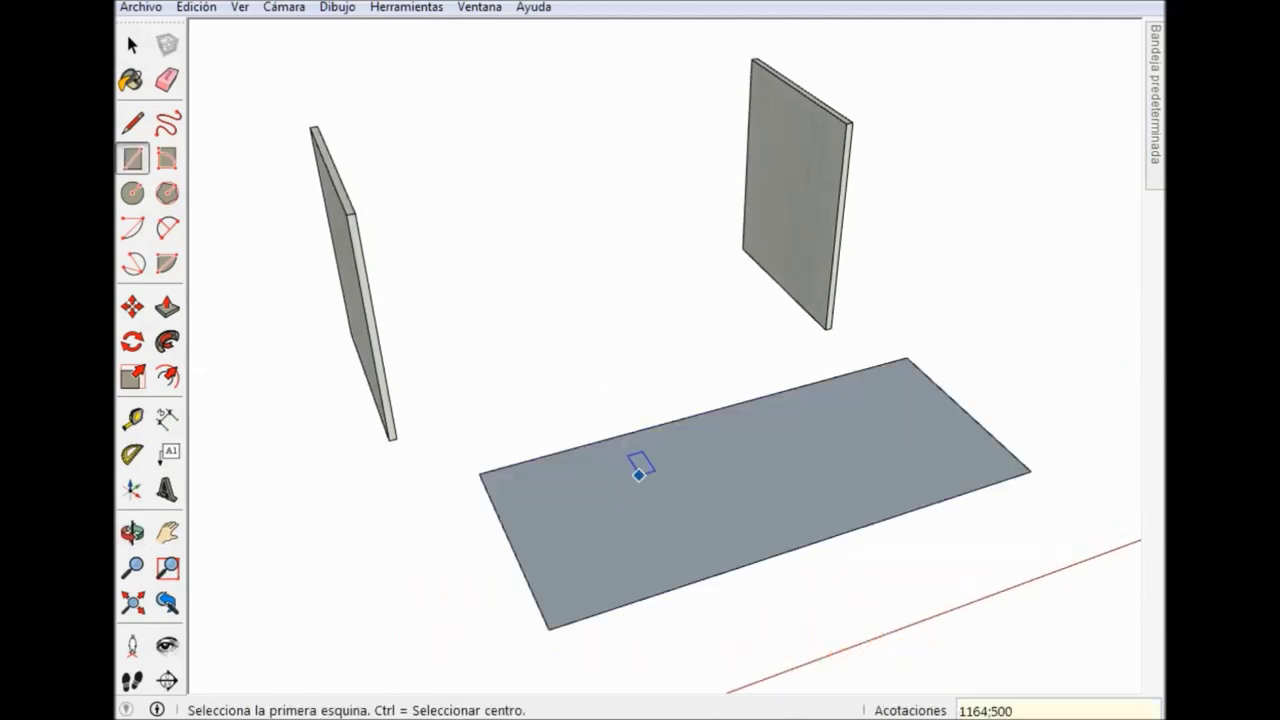
Paint the floor rectangle with the side panels' wood material.
click(131, 80)
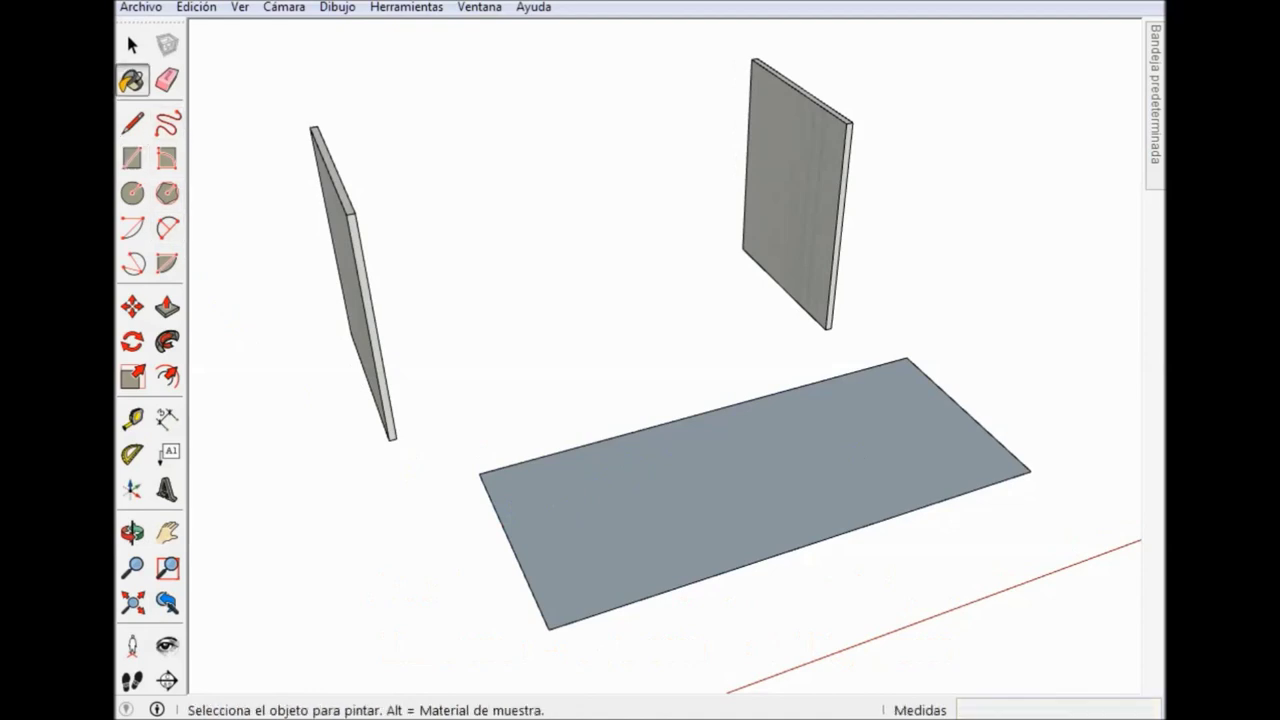
click(755, 495)
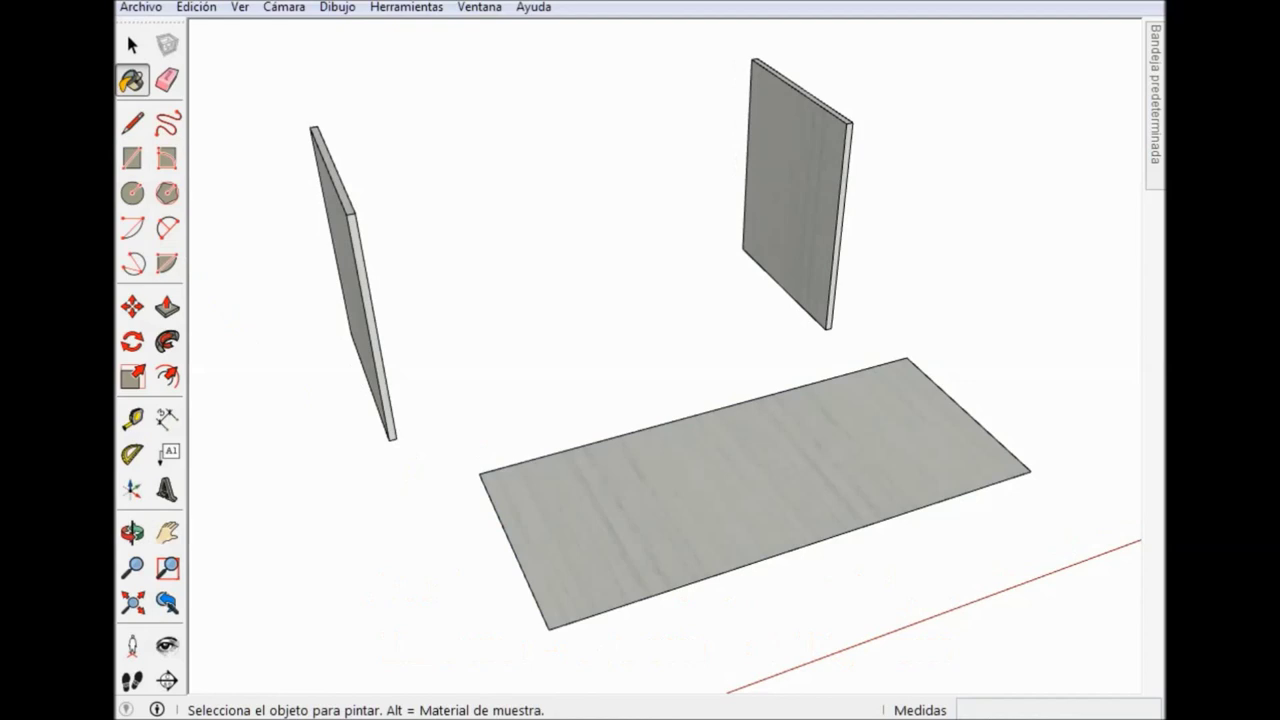
right_click(684, 514)
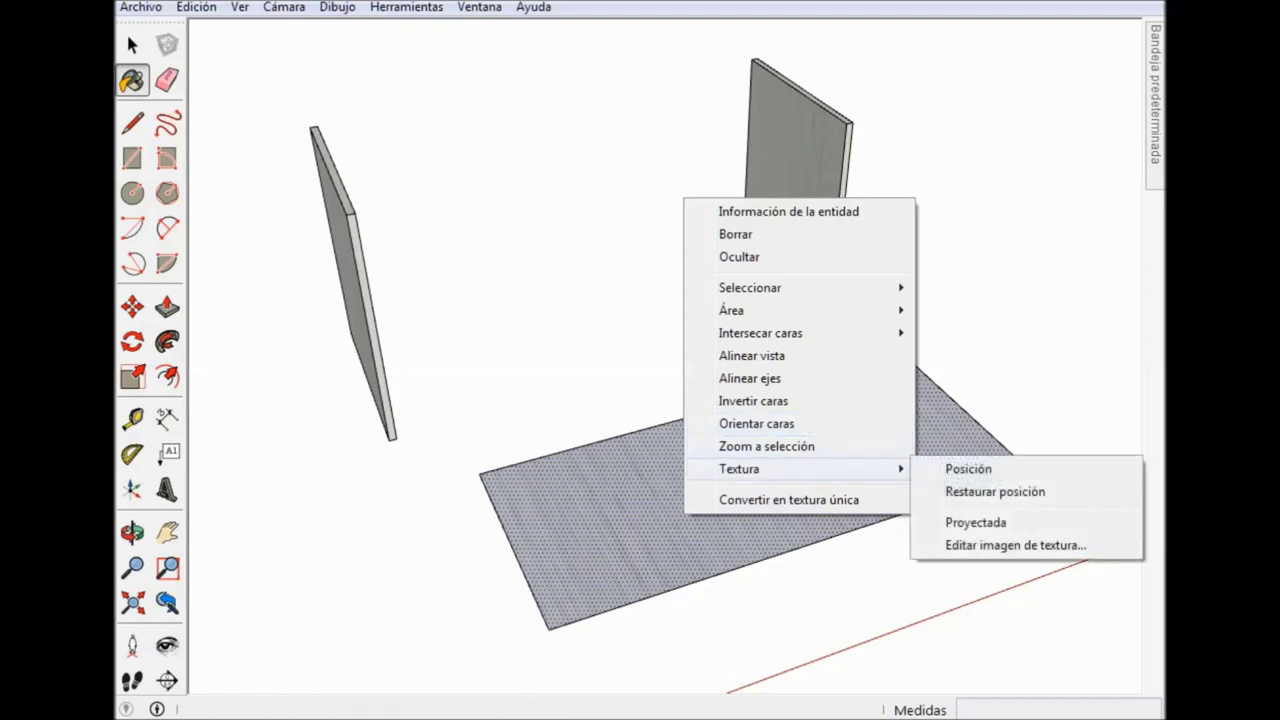
Rotate, scale and slide the floor's wood texture so the grain runs along its 1164 mm length.
click(968, 468)
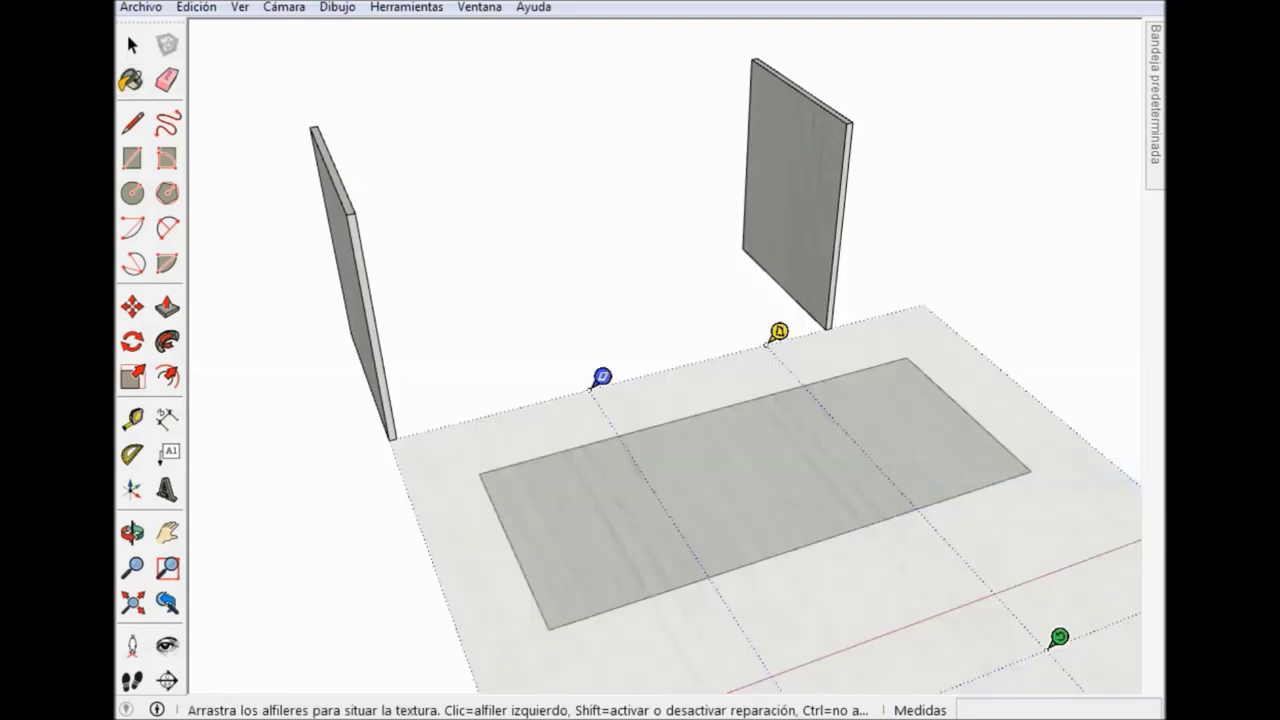
scroll(890, 440, down, 2)
scroll(890, 440, down, 1)
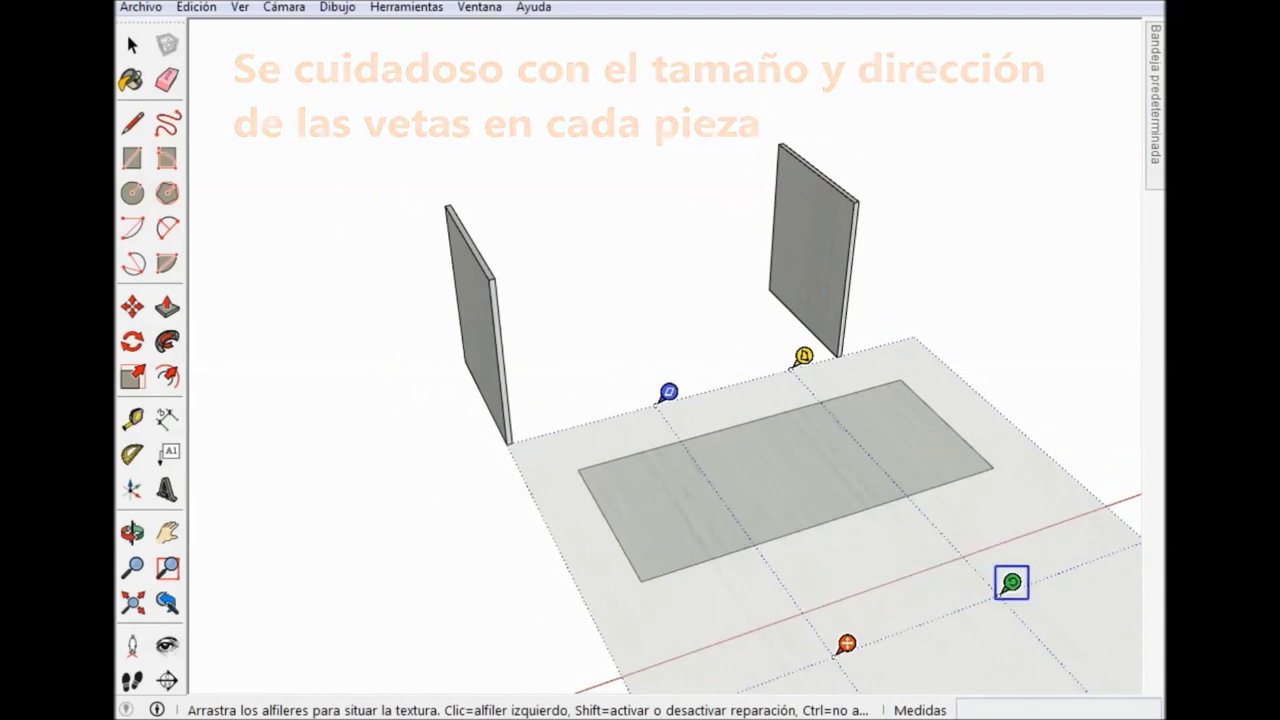
mouse_move(1011, 582)
mouse_down()
mouse_move(1062, 424)
mouse_move(829, 323)
mouse_move(760, 409)
mouse_move(745, 500)
mouse_up()
middle_drag(745, 500, 640, 460)
drag(750, 480, 465, 575)
drag(240, 552, 242, 550)
key(Return)
scroll(755, 490, up, 3)
middle_drag(755, 490, 700, 470)
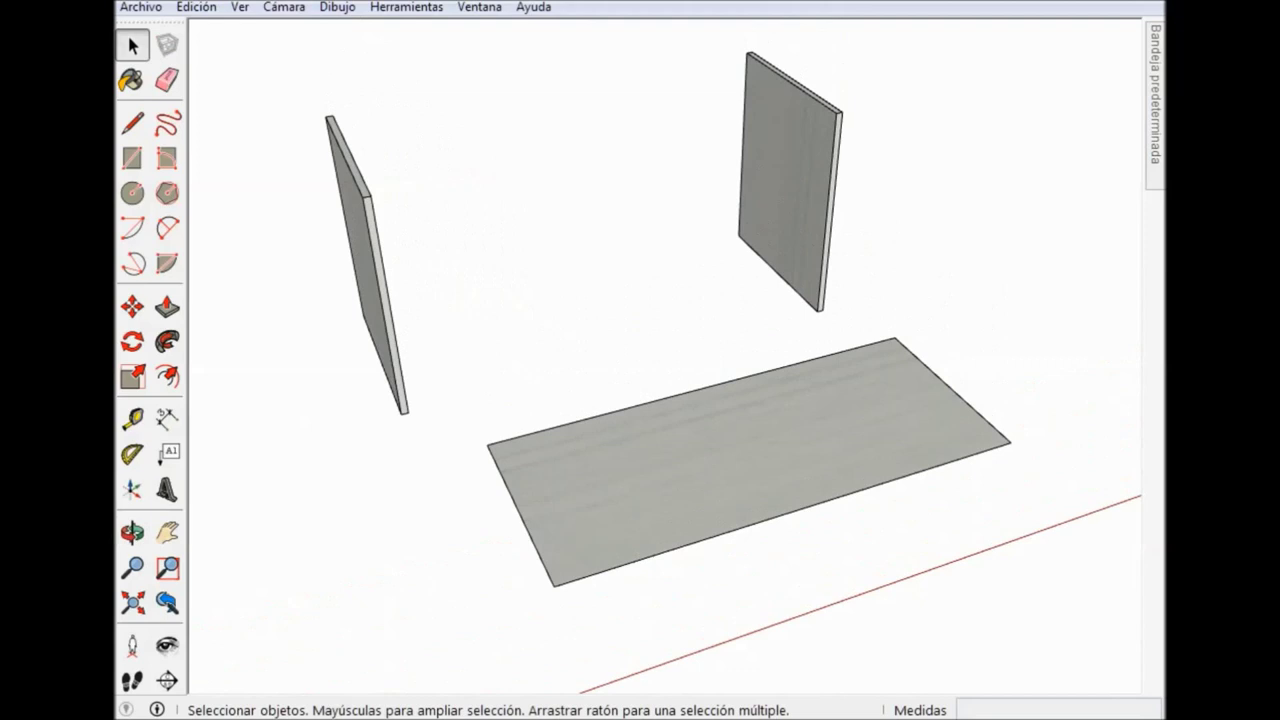
middle_drag(700, 470, 640, 455)
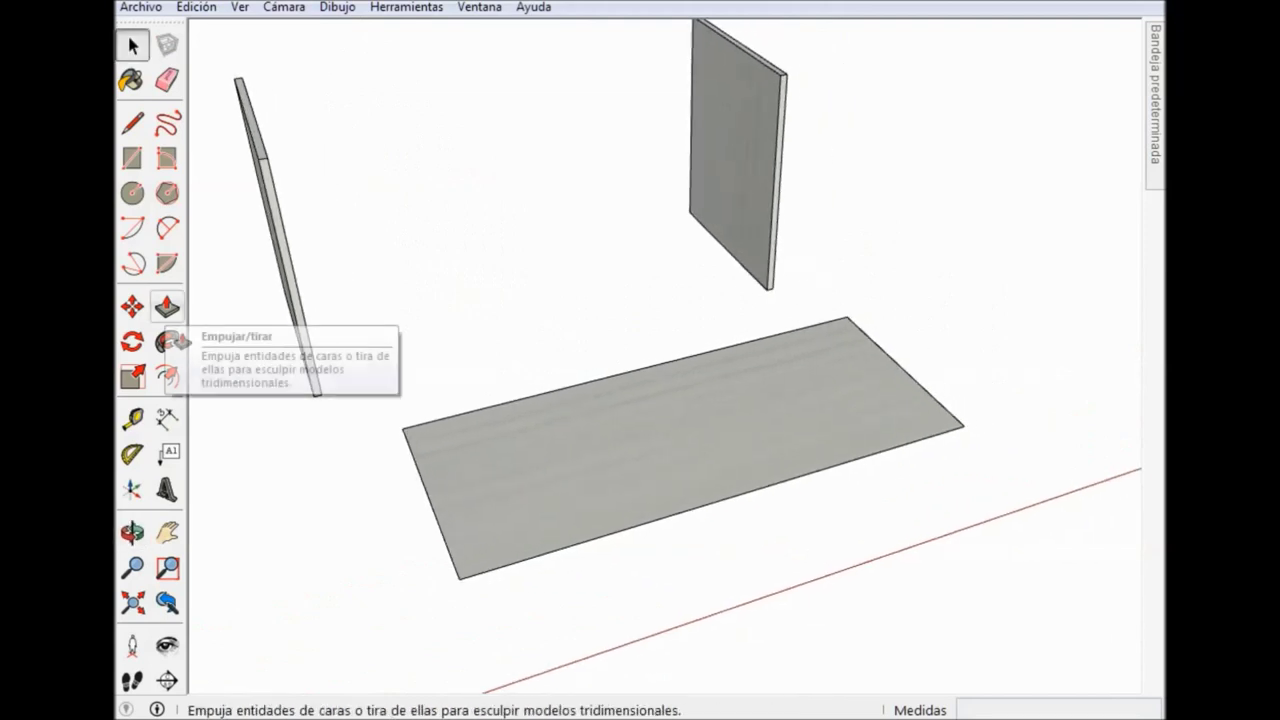
Push/Pull the floor rectangle up 18 mm into a solid board.
click(167, 307)
click(690, 445)
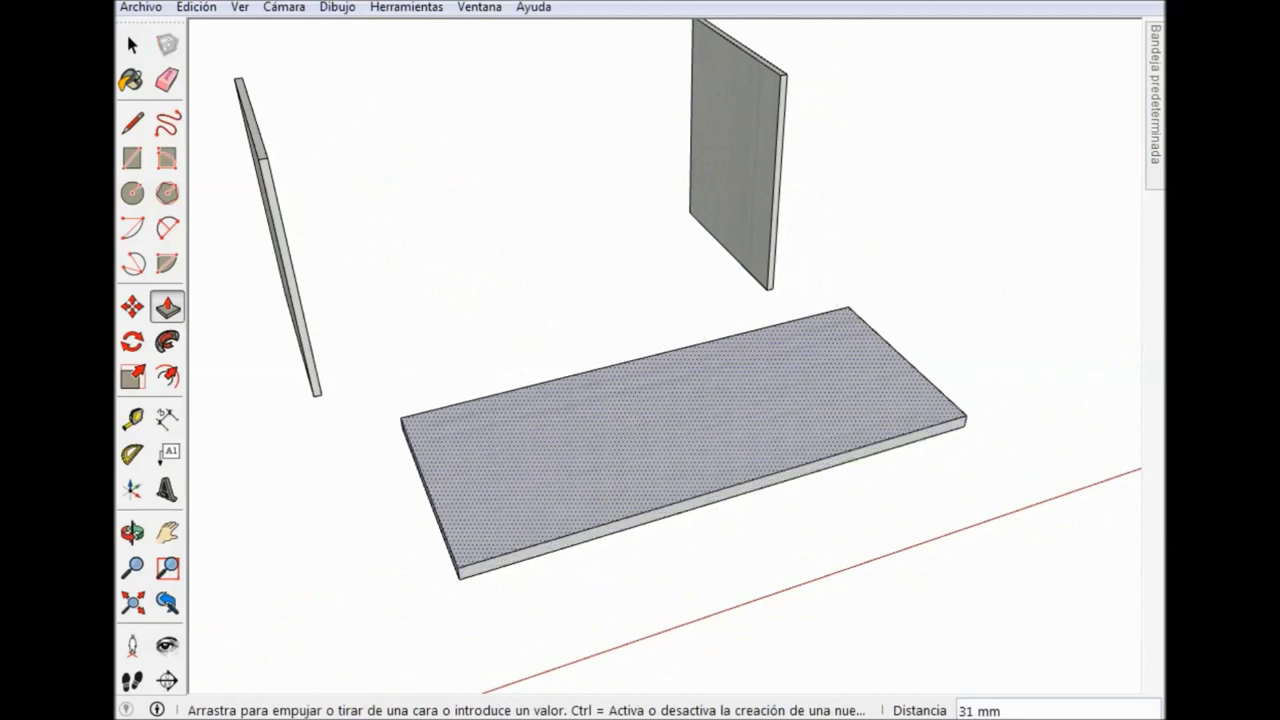
key(Return)
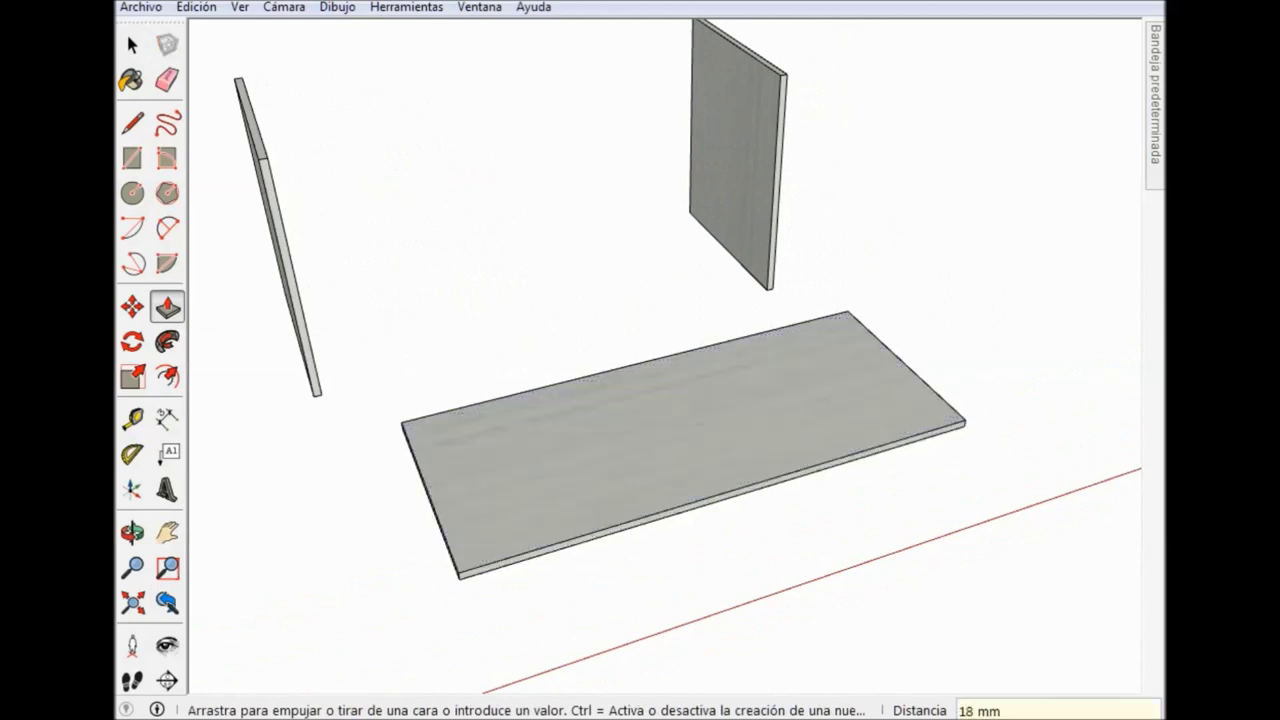
key(space)
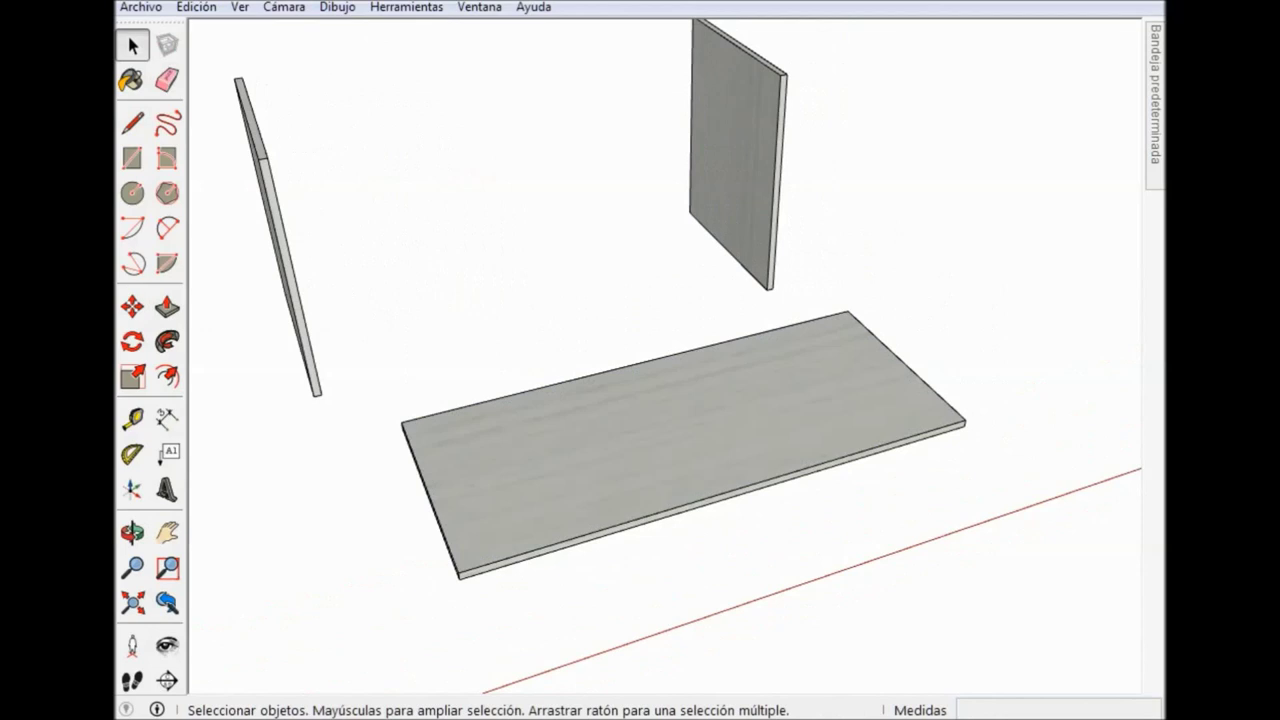
middle_drag(640, 450, 640, 150)
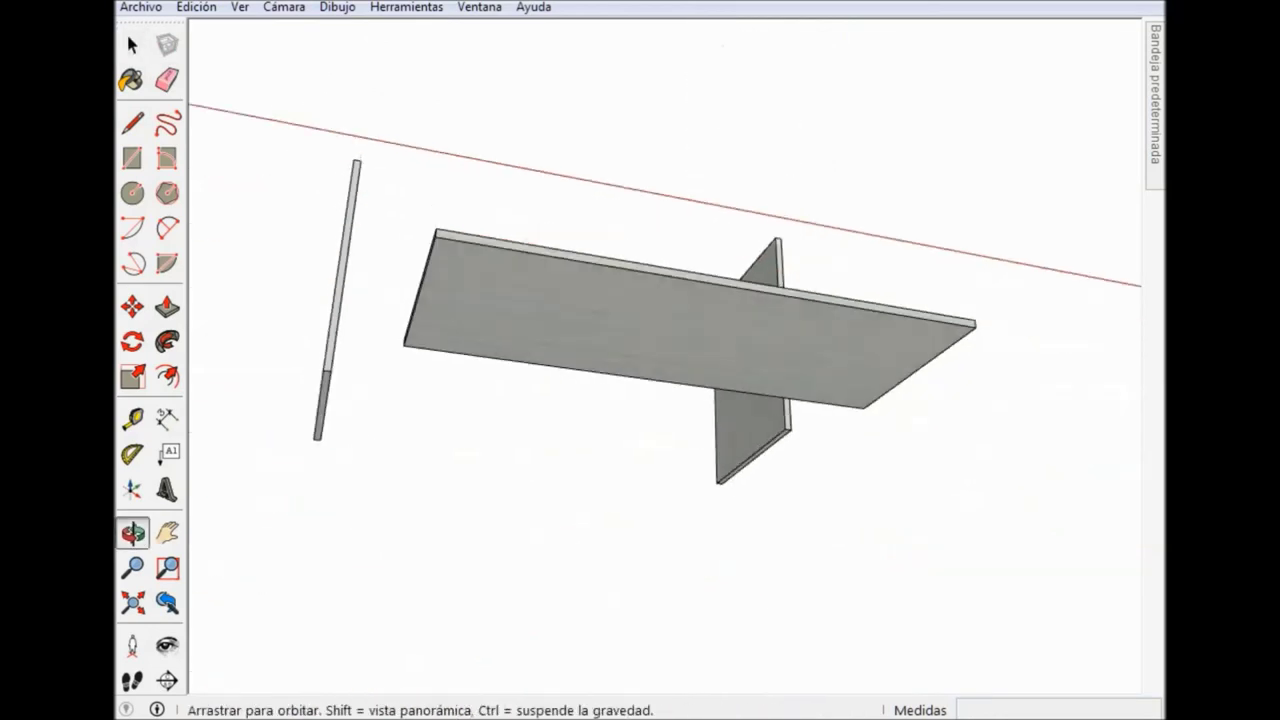
Window-select the 18 mm floor board and make it a group with Crear grupo.
middle_drag(640, 150, 640, 480)
drag(640, 400, 545, 378)
key(space)
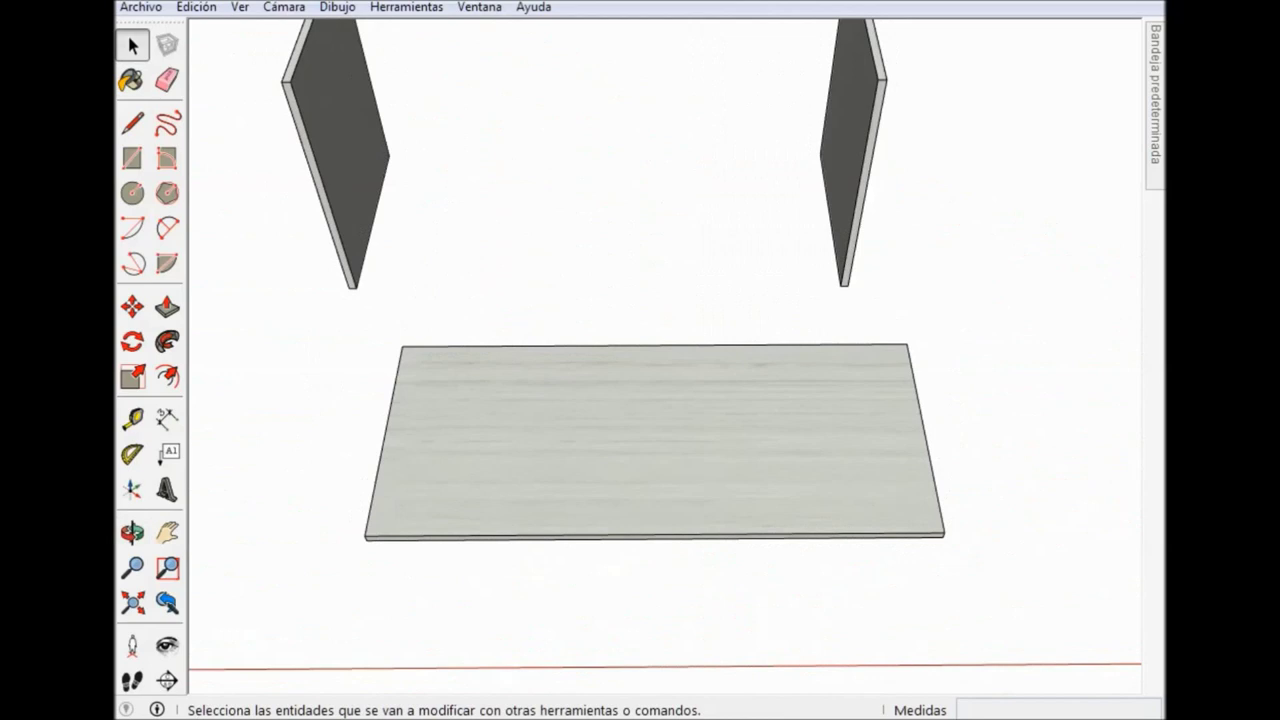
drag(370, 318, 868, 624)
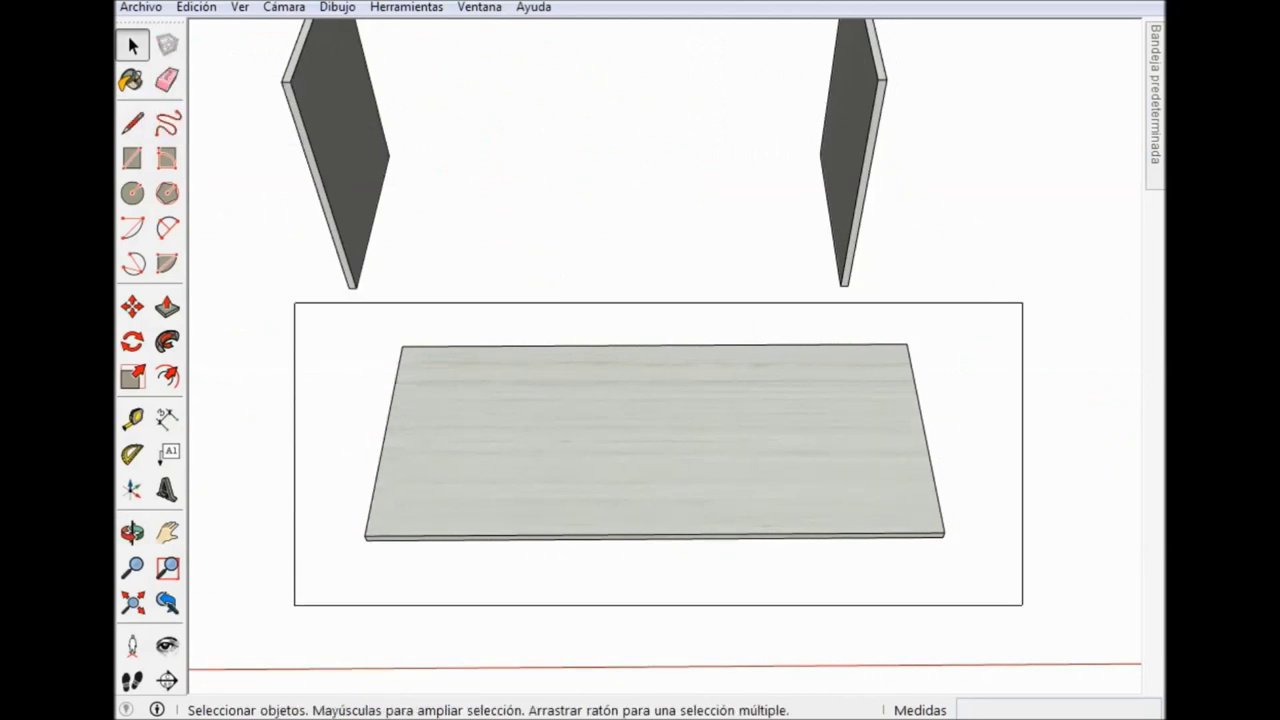
drag(397, 400, 1023, 603)
right_click(800, 469)
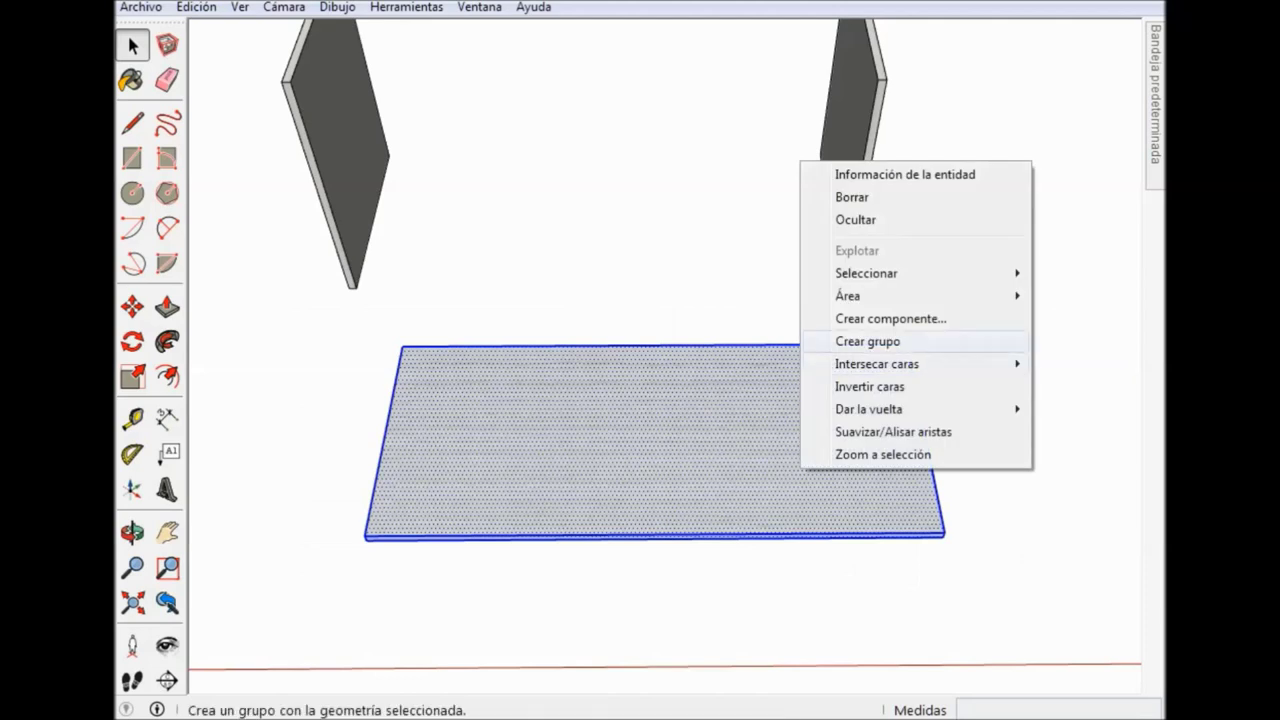
click(868, 341)
mouse_move(660, 450)
middle_down()
mouse_move(600, 430)
mouse_move(612, 396)
middle_up()
scroll(760, 420, up, 3)
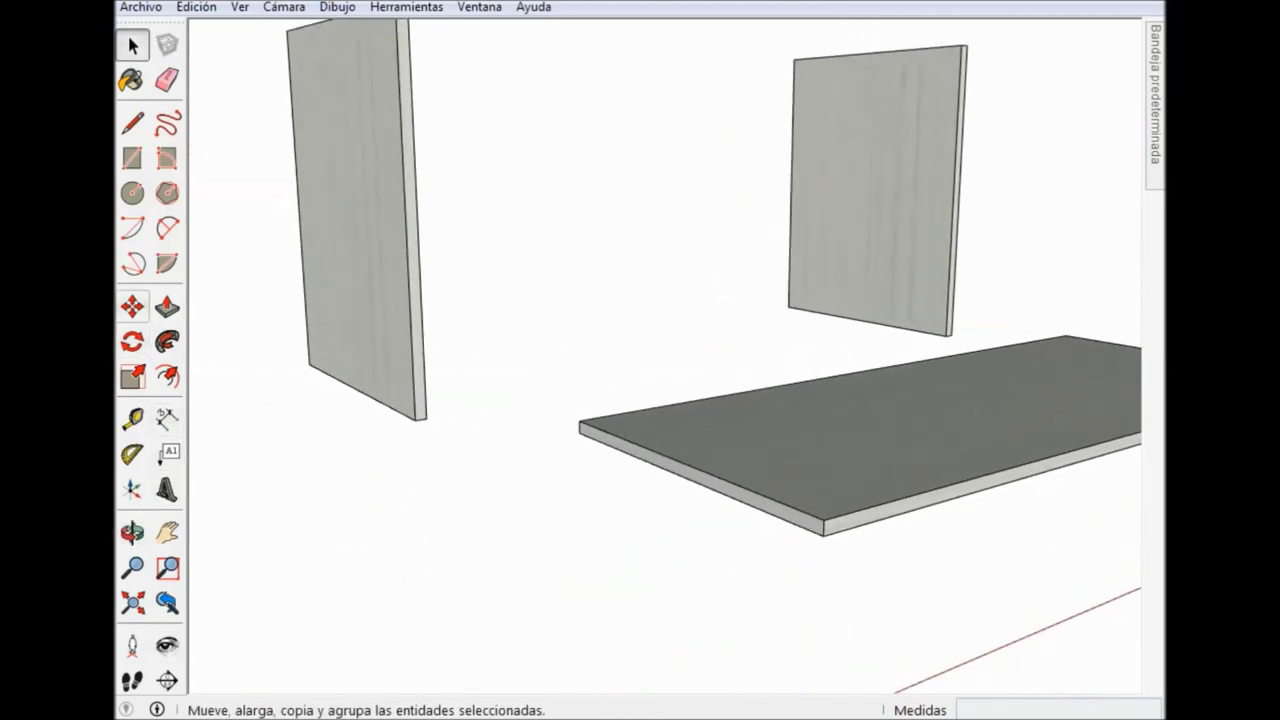
Move the floor plank into place between the two side panels.
click(132, 306)
click(823, 535)
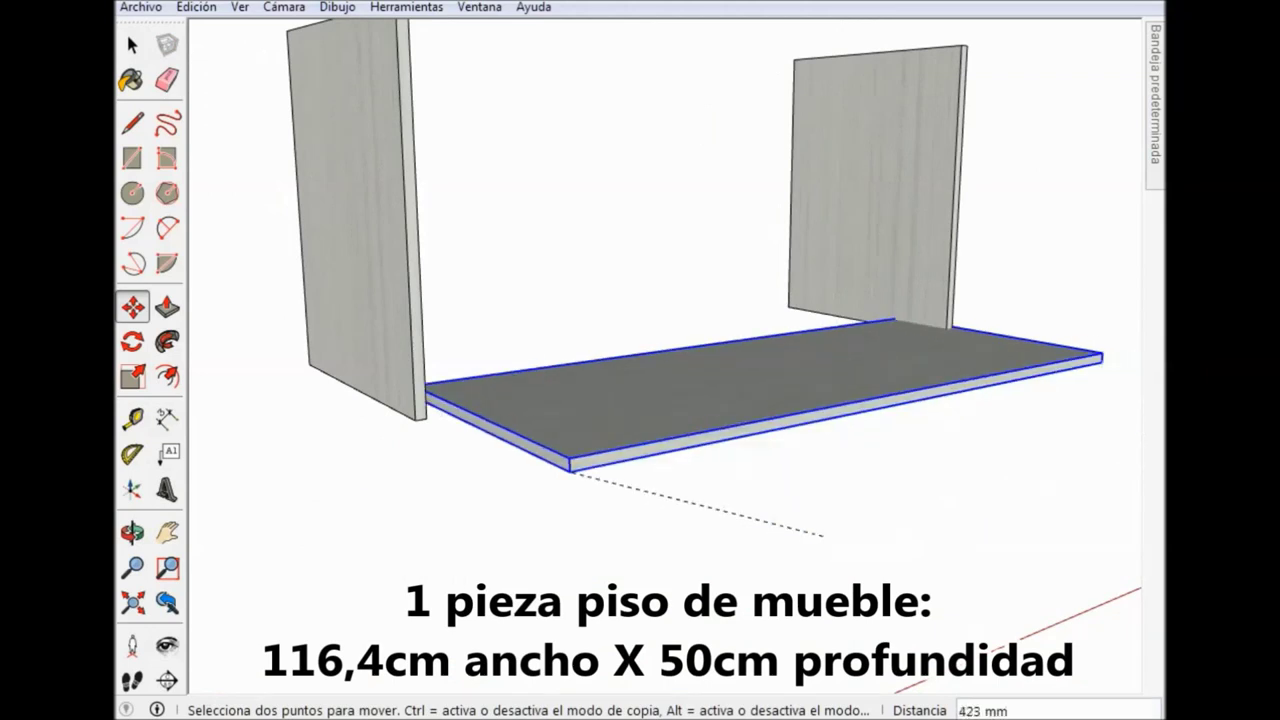
click(418, 418)
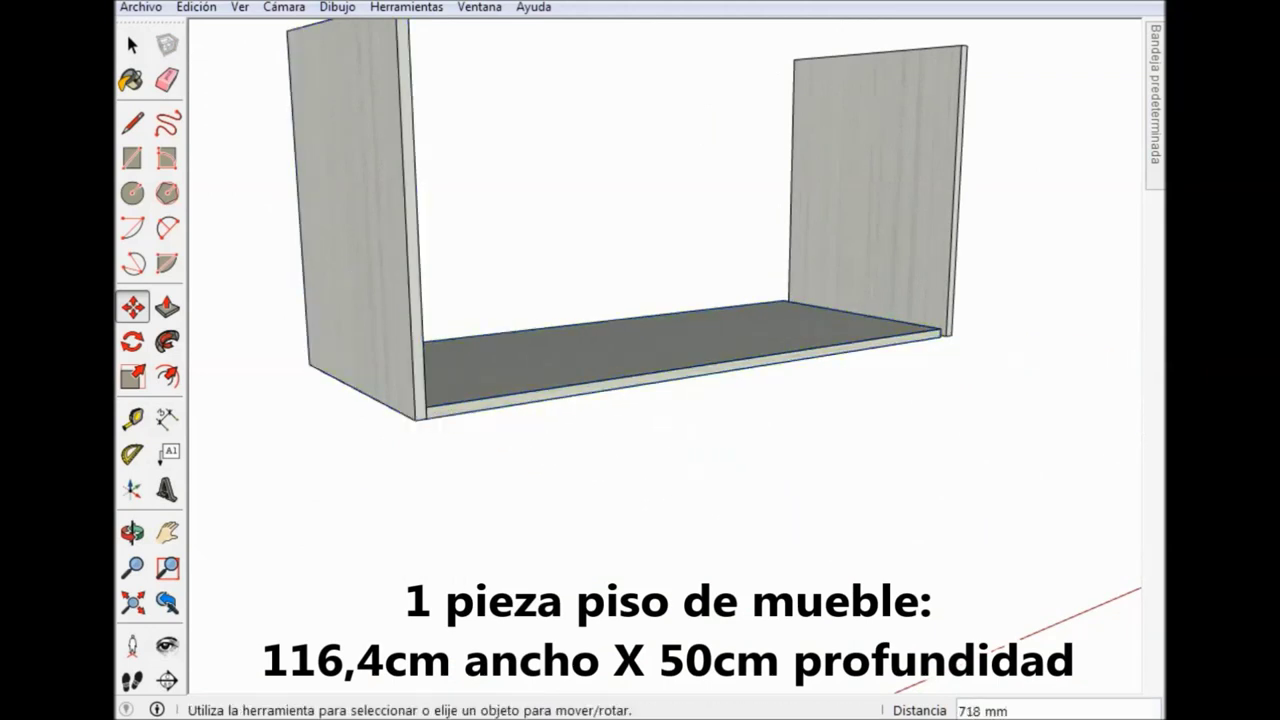
click(132, 45)
mouse_move(640, 400)
middle_down()
mouse_move(600, 380)
mouse_move(620, 430)
mouse_move(560, 400)
middle_up()
scroll(700, 330, up, 3)
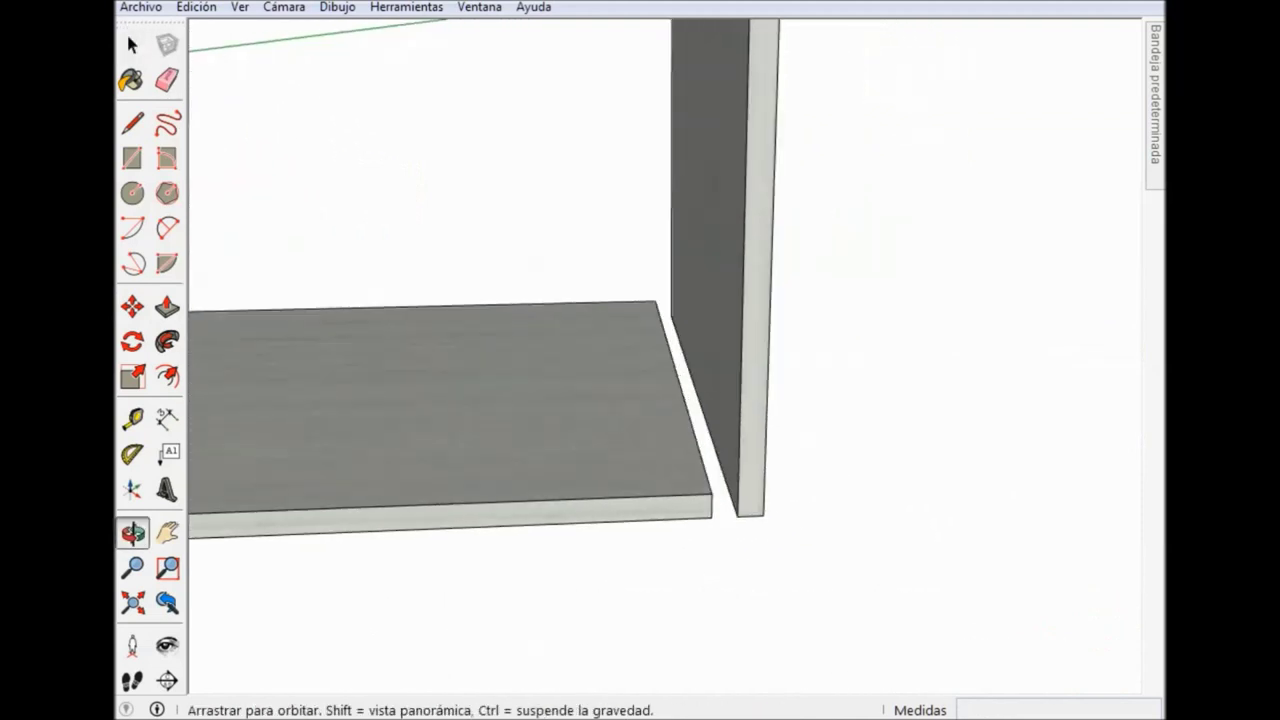
middle_drag(640, 400, 580, 420)
Shift the right side panel 18 mm left so it sits flush against the floor's end.
key(space)
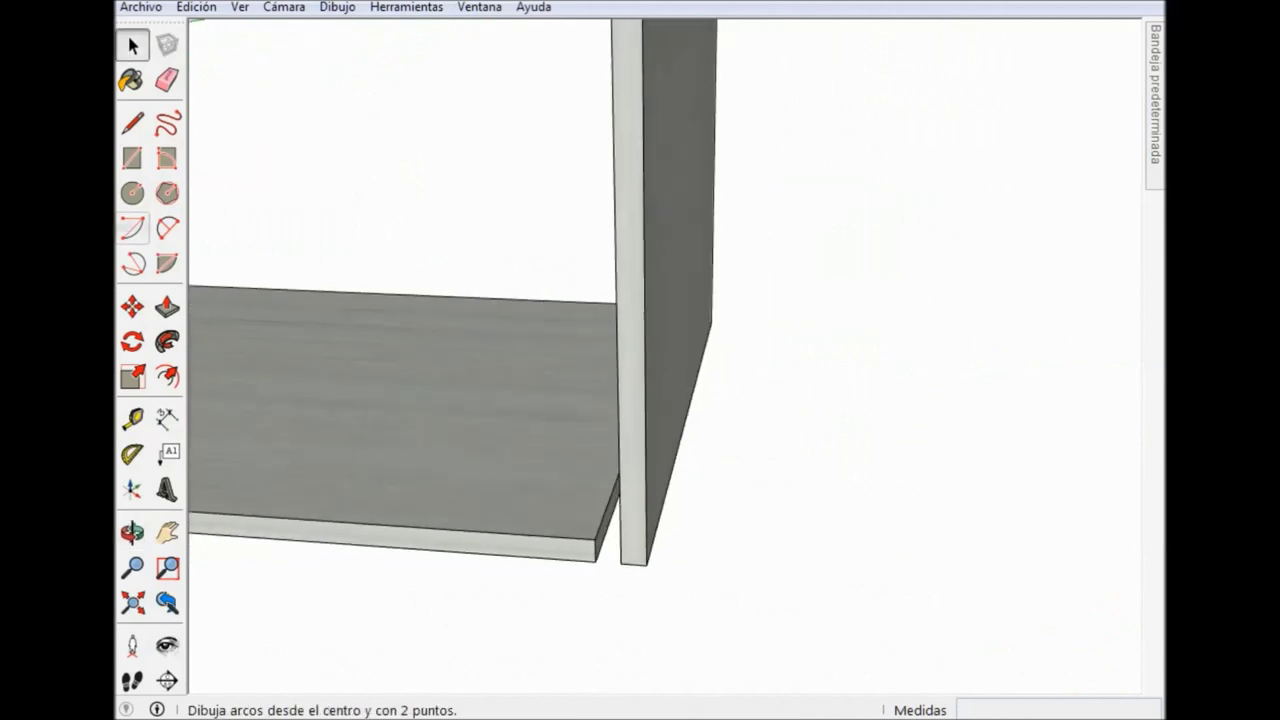
key(m)
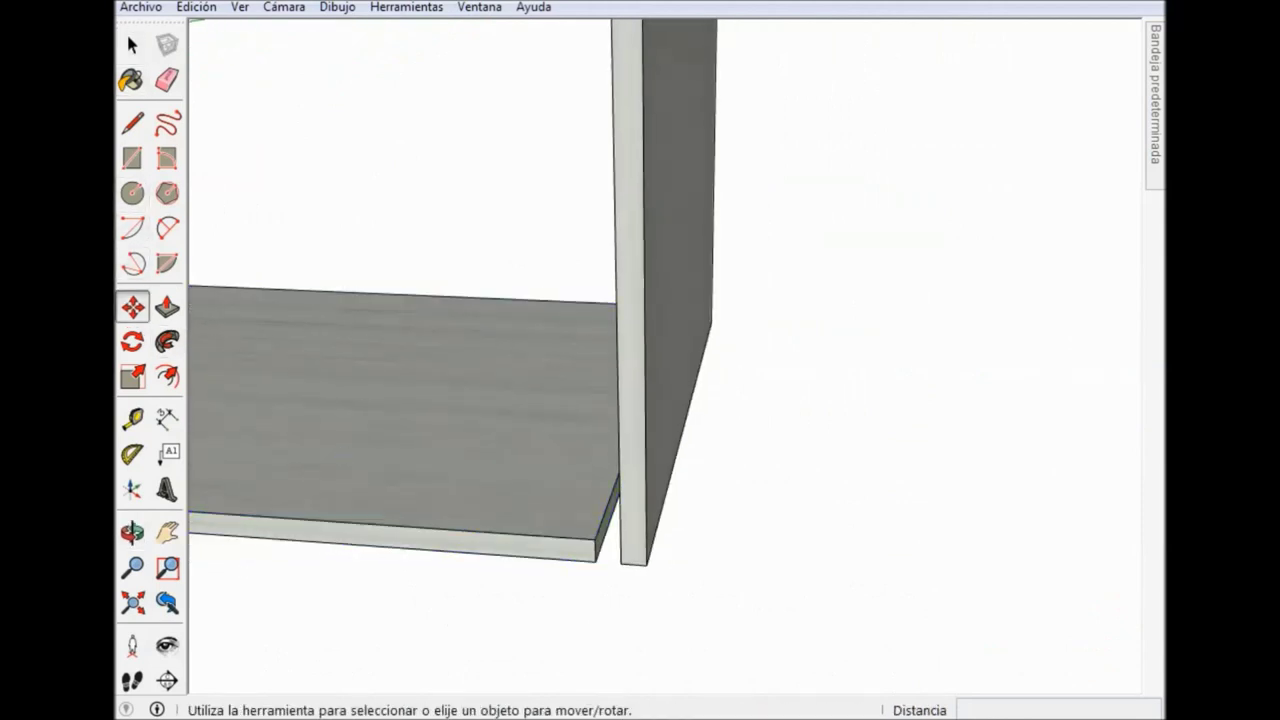
click(620, 563)
click(595, 561)
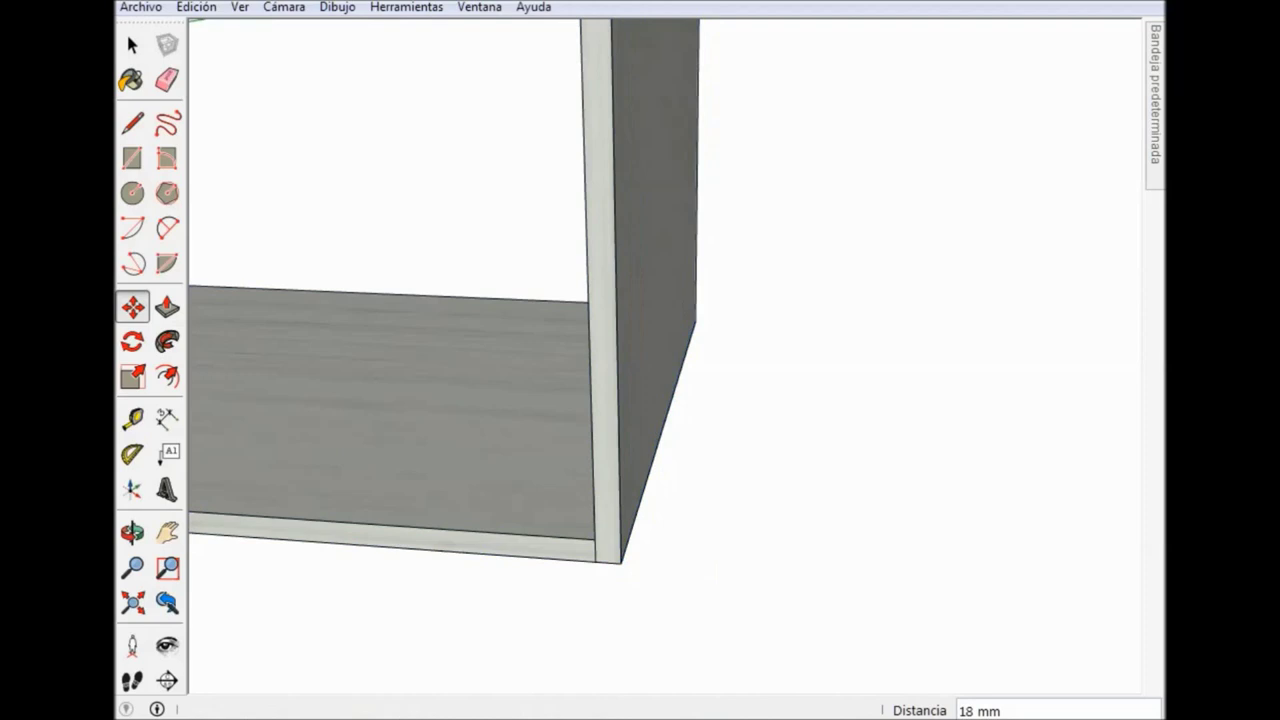
key(space)
middle_drag(700, 400, 600, 400)
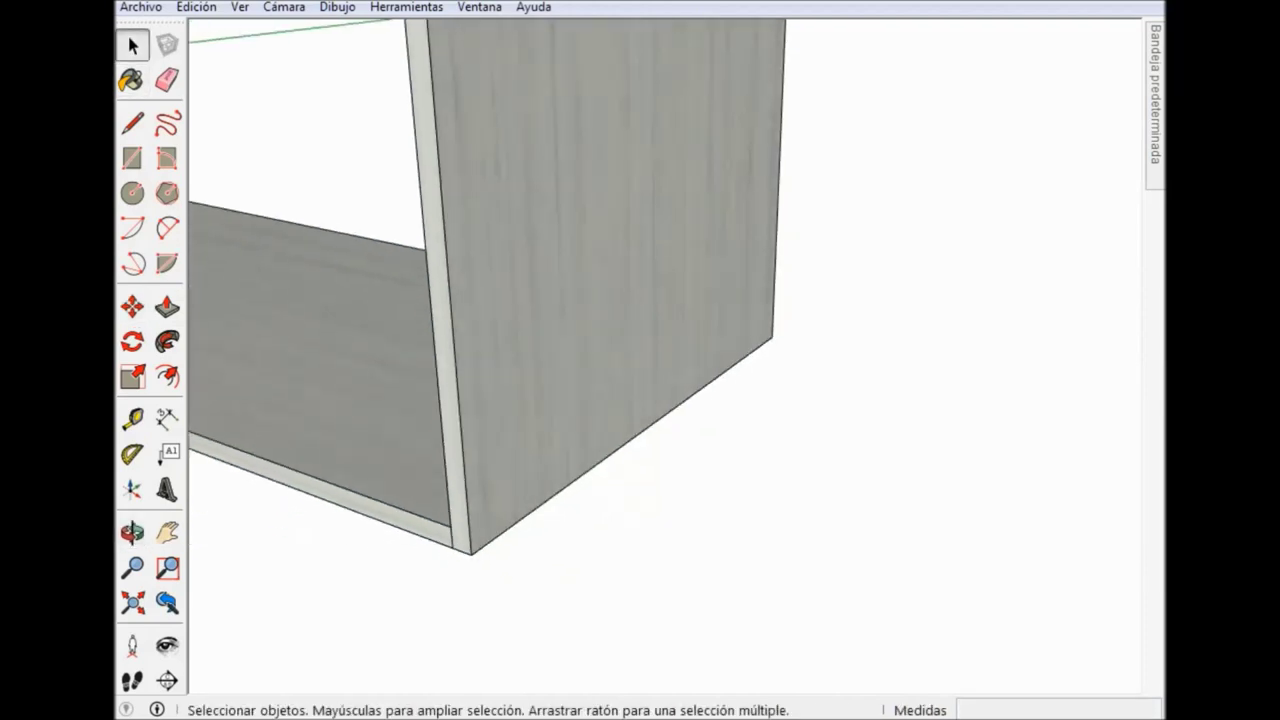
middle_drag(600, 400, 700, 400)
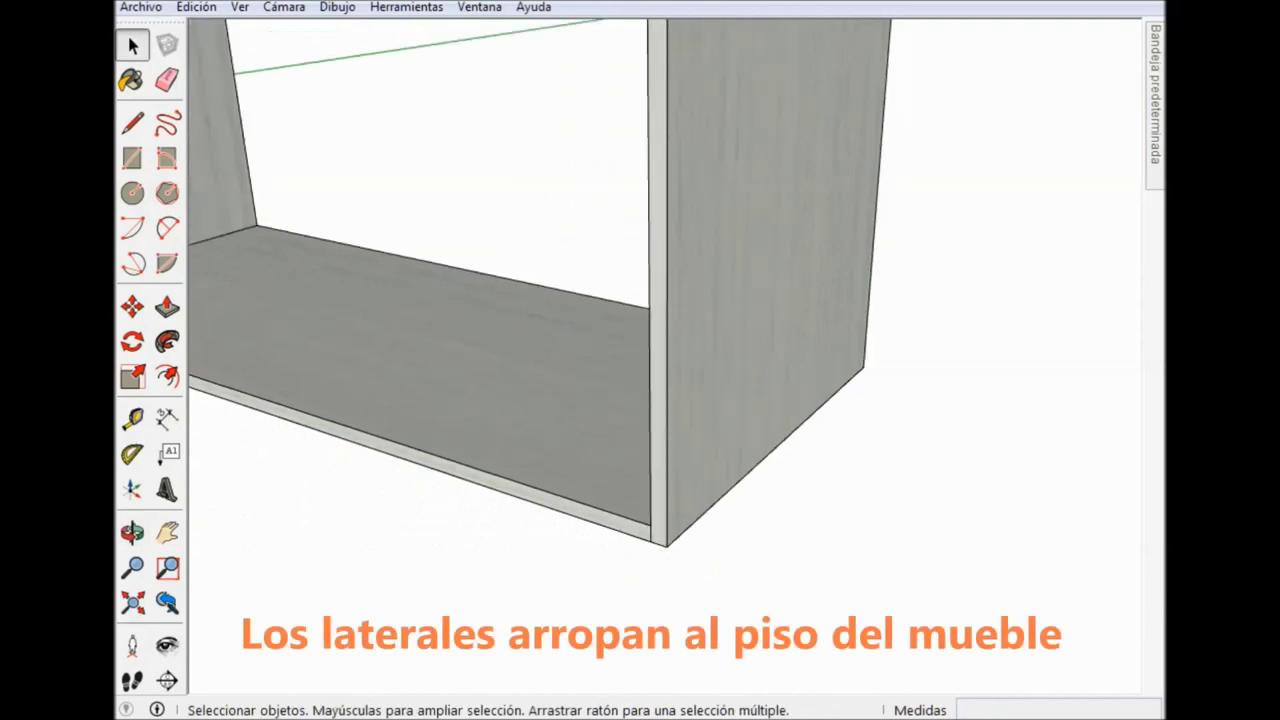
scroll(600, 350, down, 3)
scroll(600, 350, down, 2)
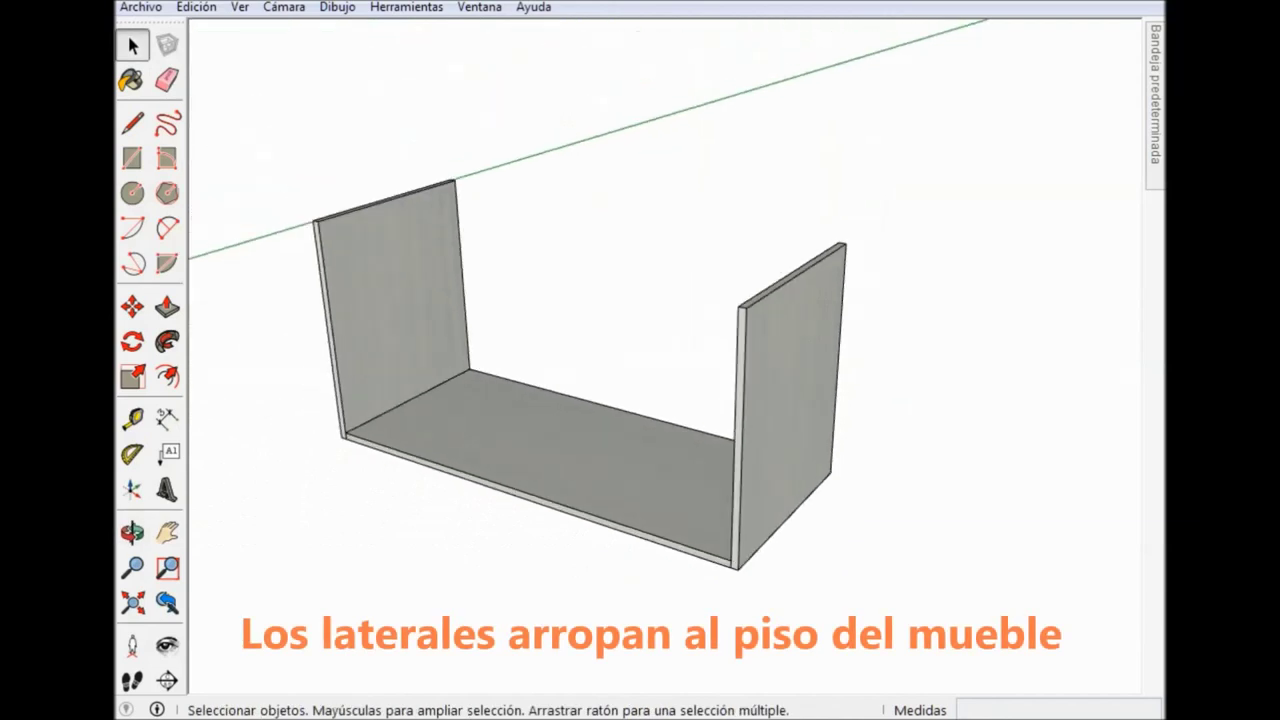
middle_drag(640, 400, 520, 400)
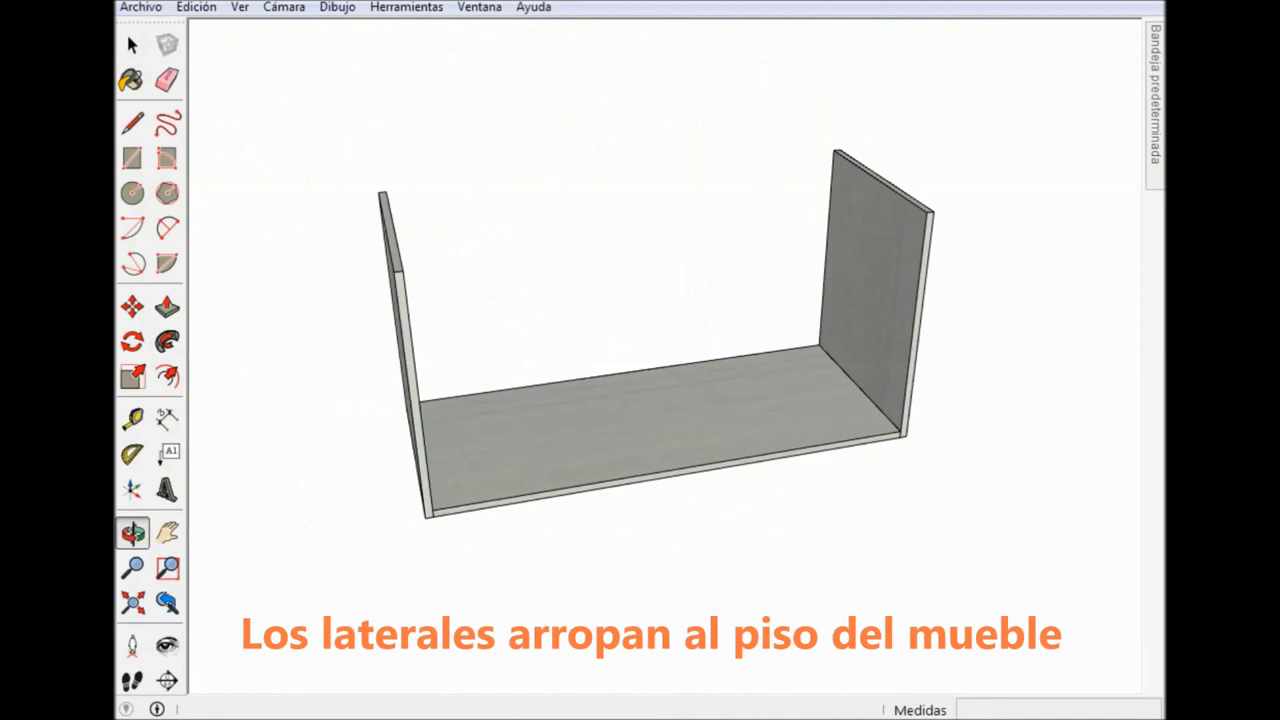
Measure 600 mm from the cabinet's left edge to place a construction guide, then view it from the front.
scroll(200, 200, down, 1)
click(132, 418)
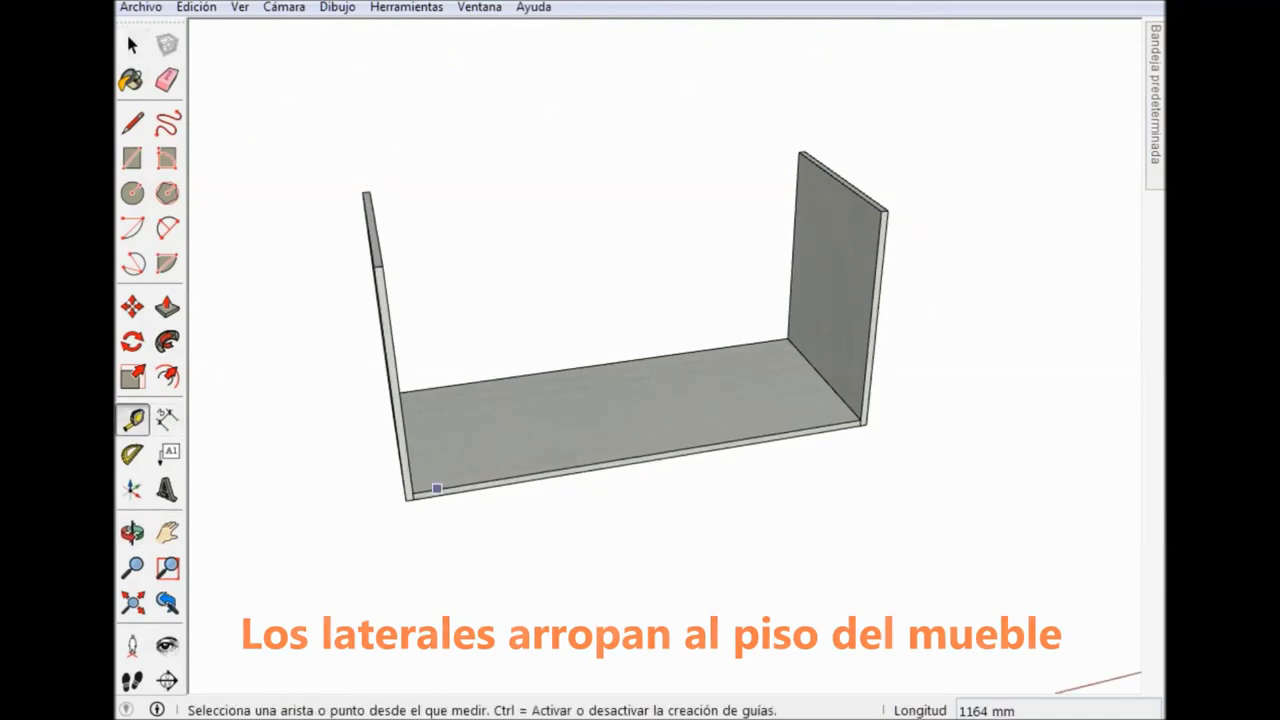
mouse_move(640, 400)
middle_down()
mouse_move(560, 360)
mouse_move(373, 325)
mouse_move(560, 363)
mouse_move(507, 382)
middle_up()
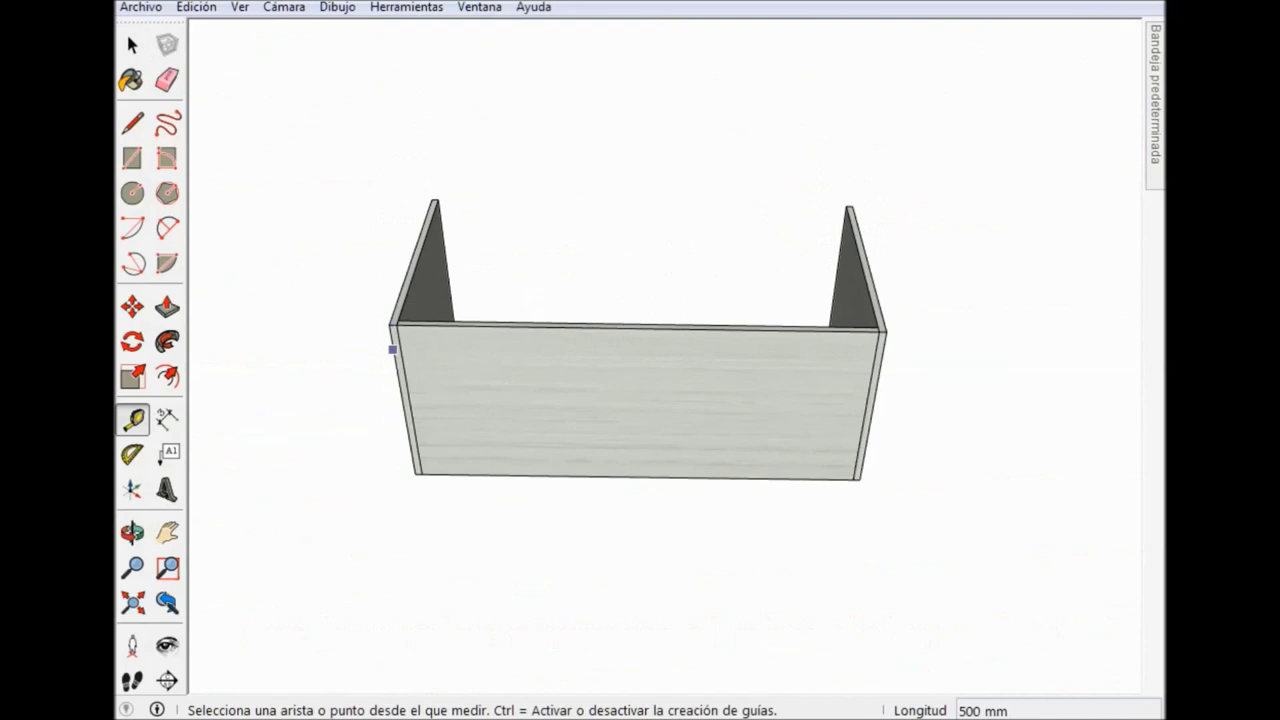
click(394, 353)
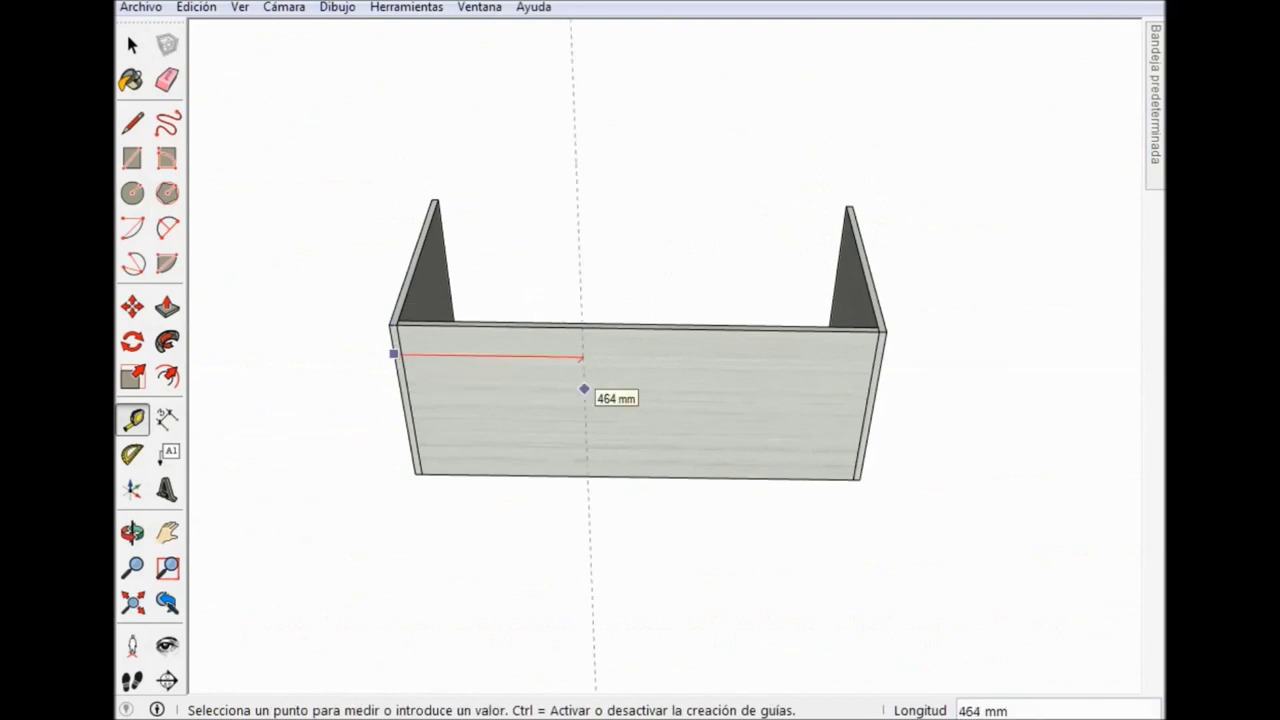
key(Return)
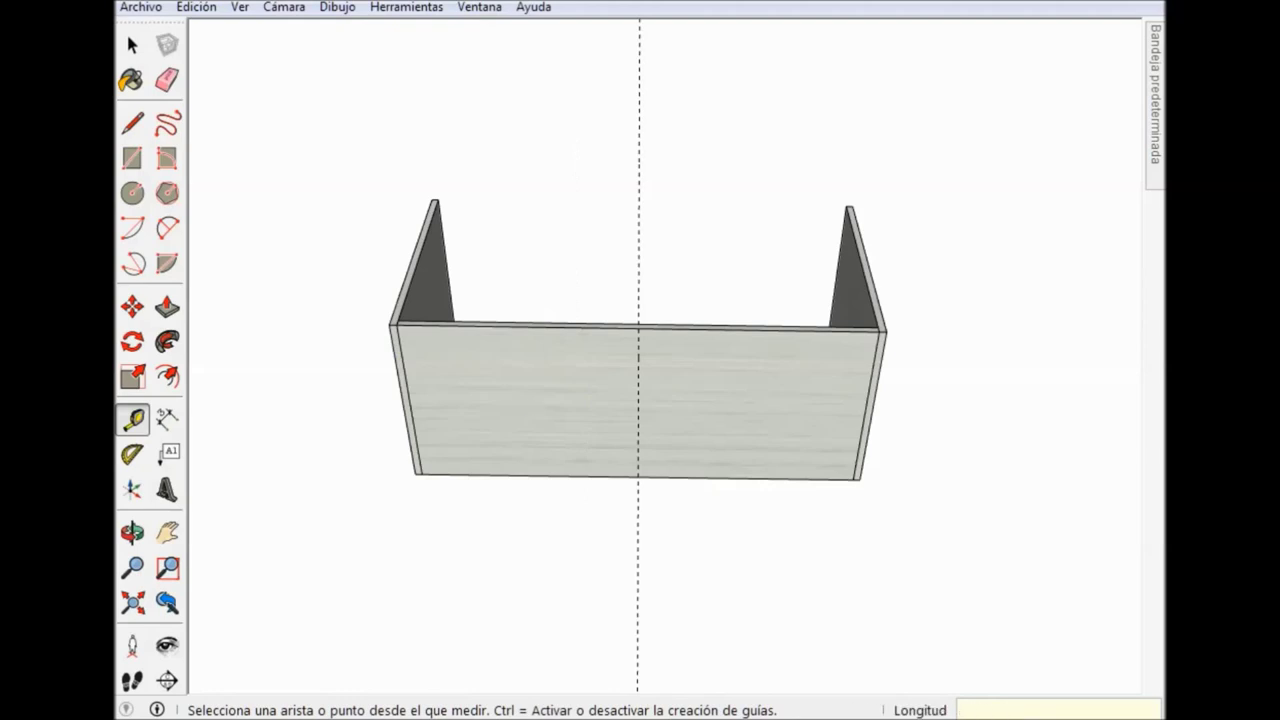
key(space)
mouse_move(640, 400)
middle_down()
mouse_move(660, 420)
mouse_move(620, 360)
mouse_move(640, 300)
middle_up()
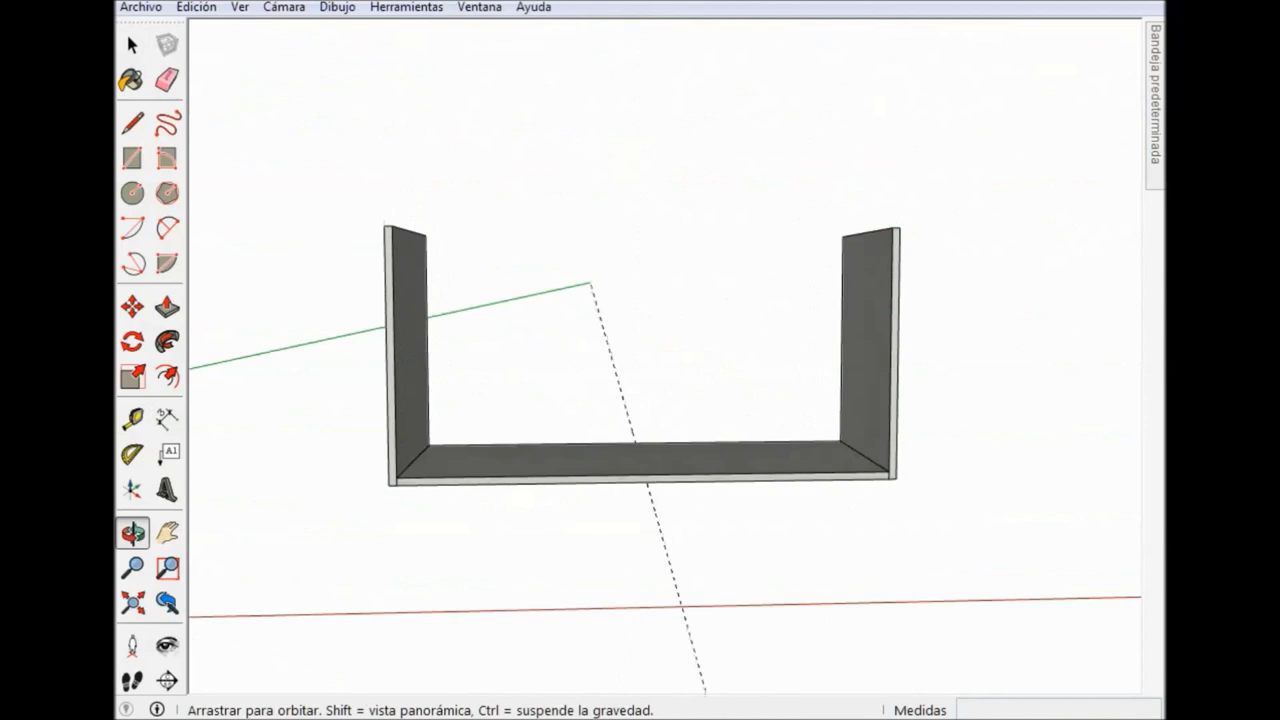
middle_drag(640, 400, 640, 385)
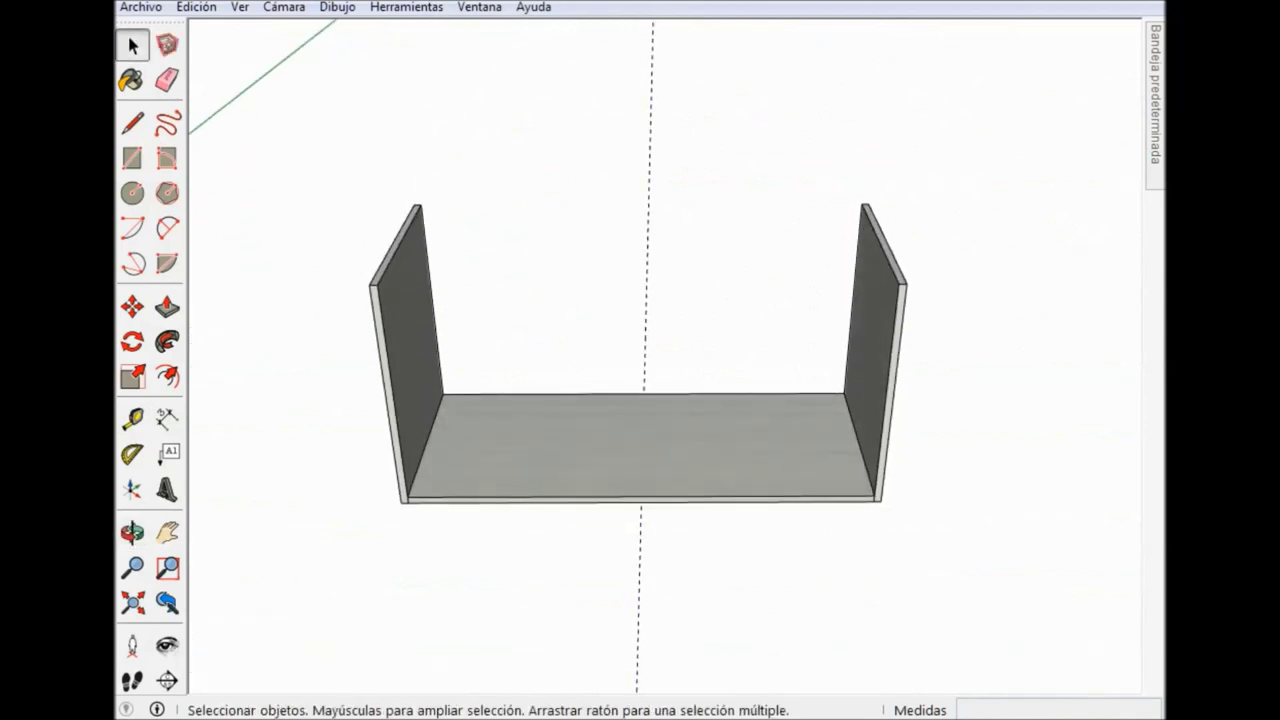
Place a guide 600 mm from the left panel's edge across the box floor.
scroll(640, 450, up, 2)
scroll(640, 450, up, 3)
middle_drag(640, 400, 620, 390)
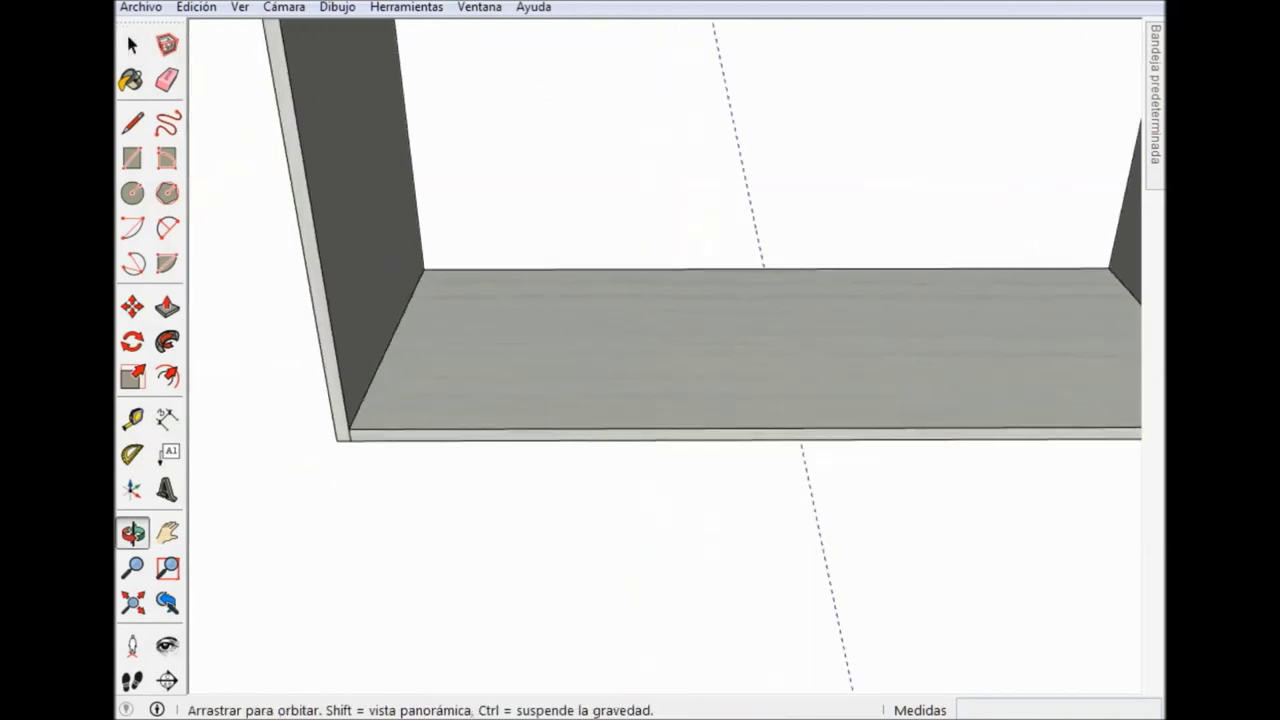
click(132, 418)
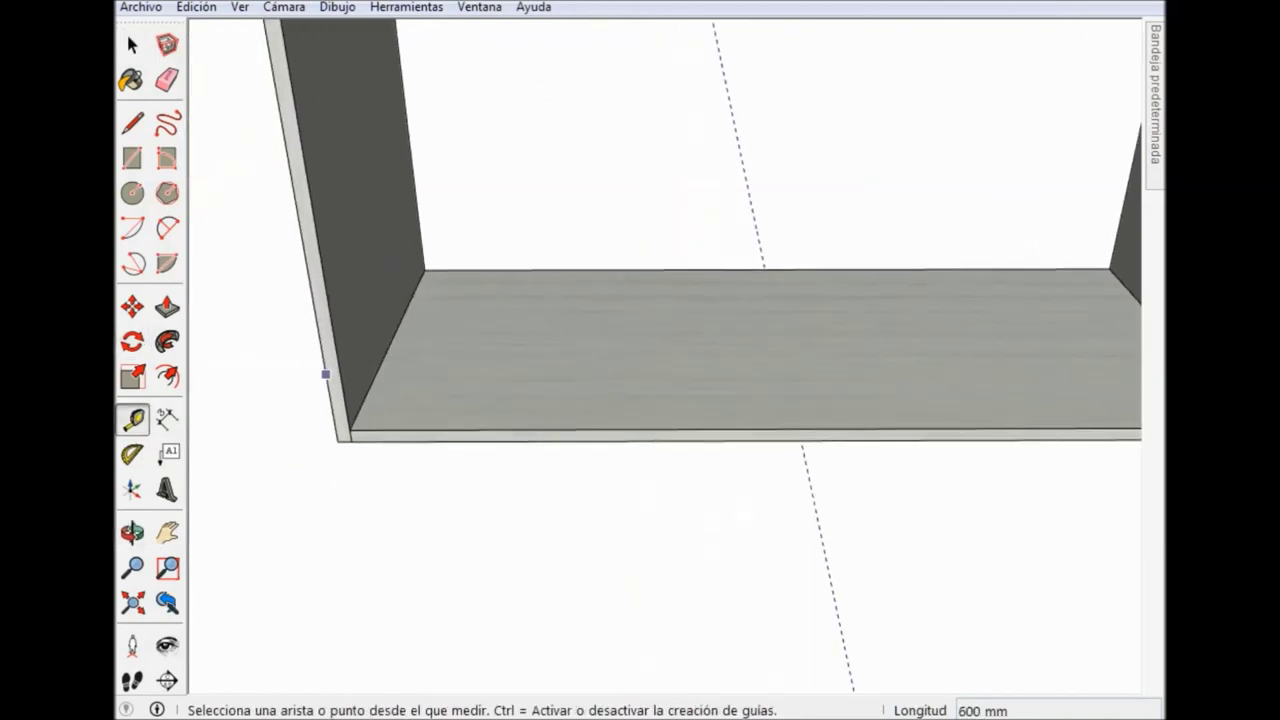
click(325, 374)
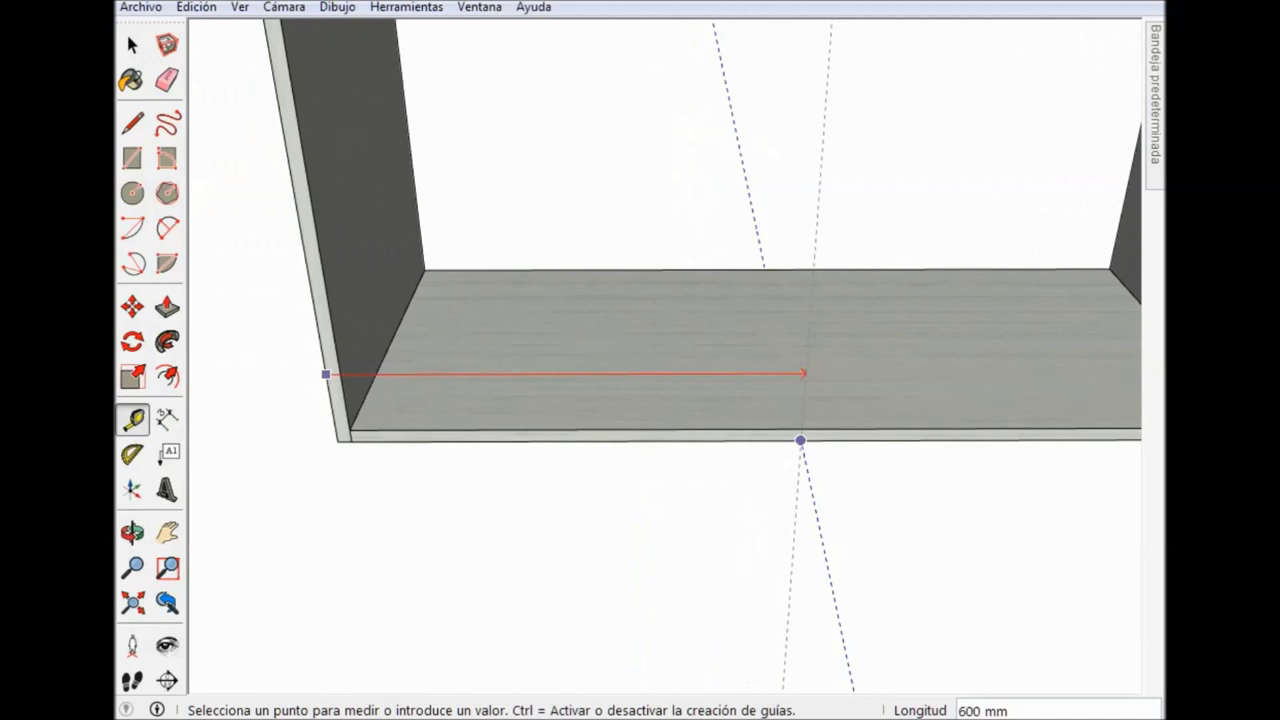
click(800, 440)
key(space)
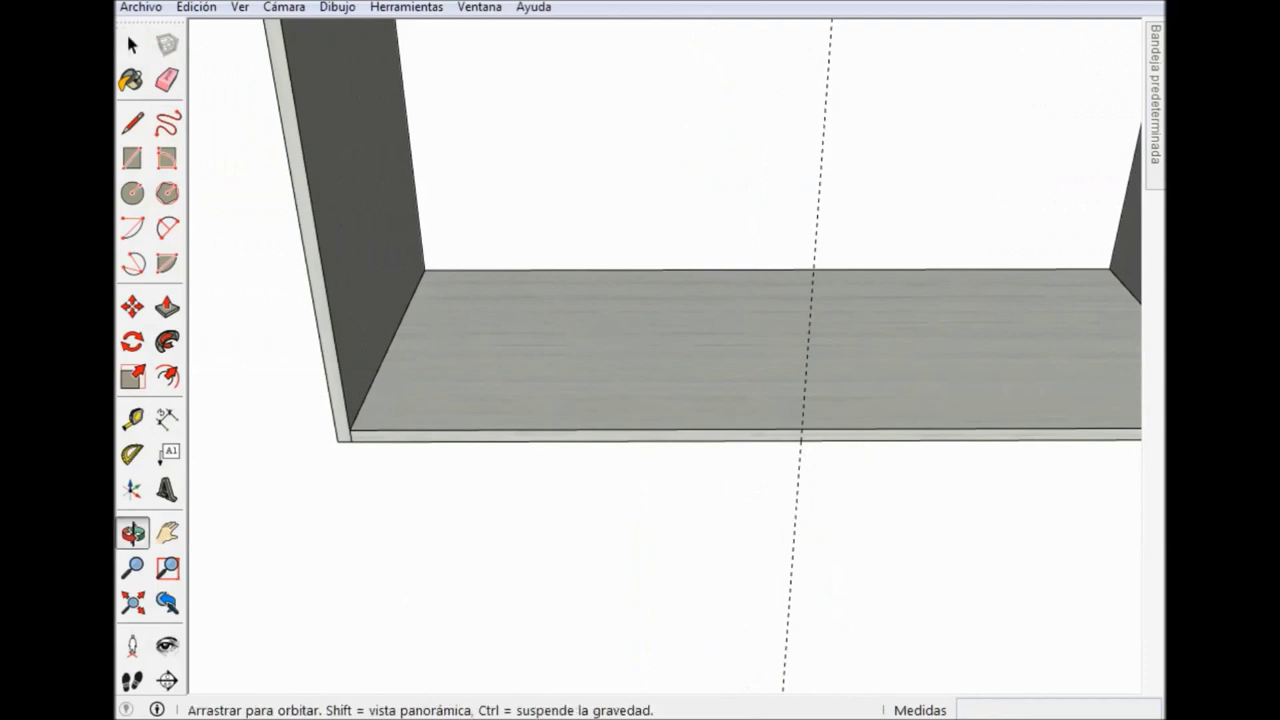
Add a second guide from the side panel's front edge, crossing the 600 mm guide on the base.
middle_drag(700, 400, 640, 400)
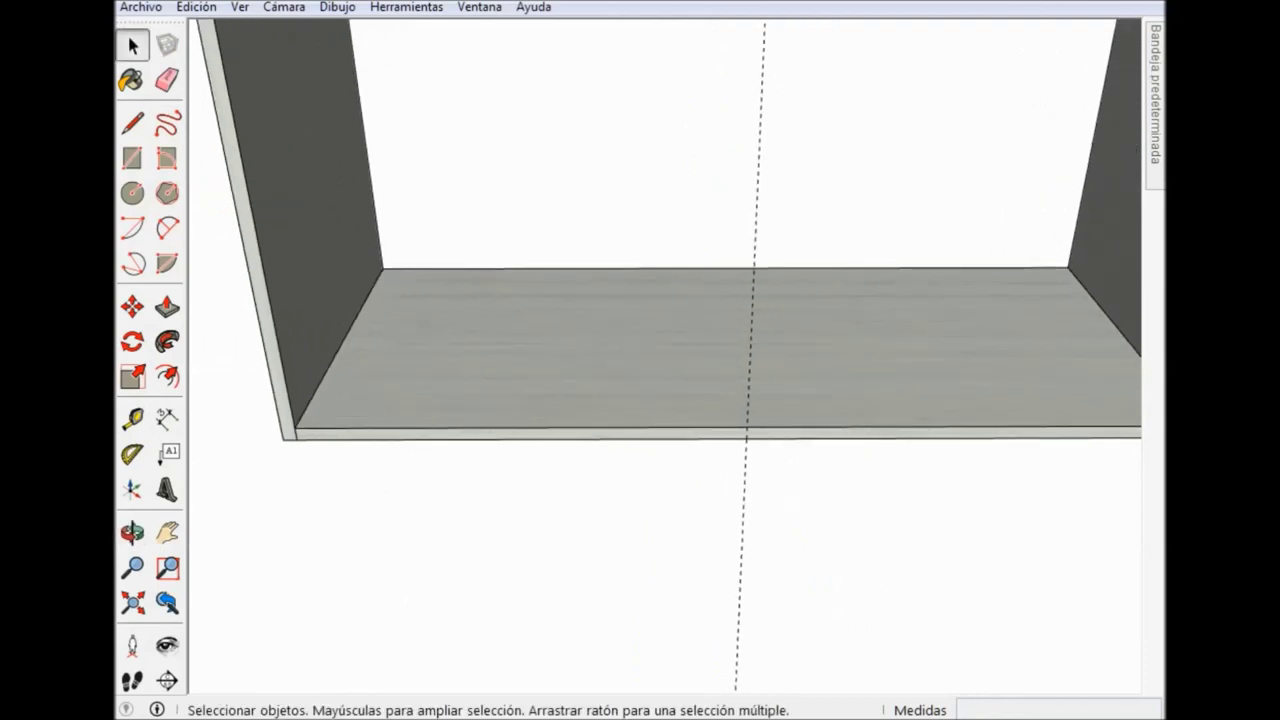
middle_drag(700, 400, 660, 430)
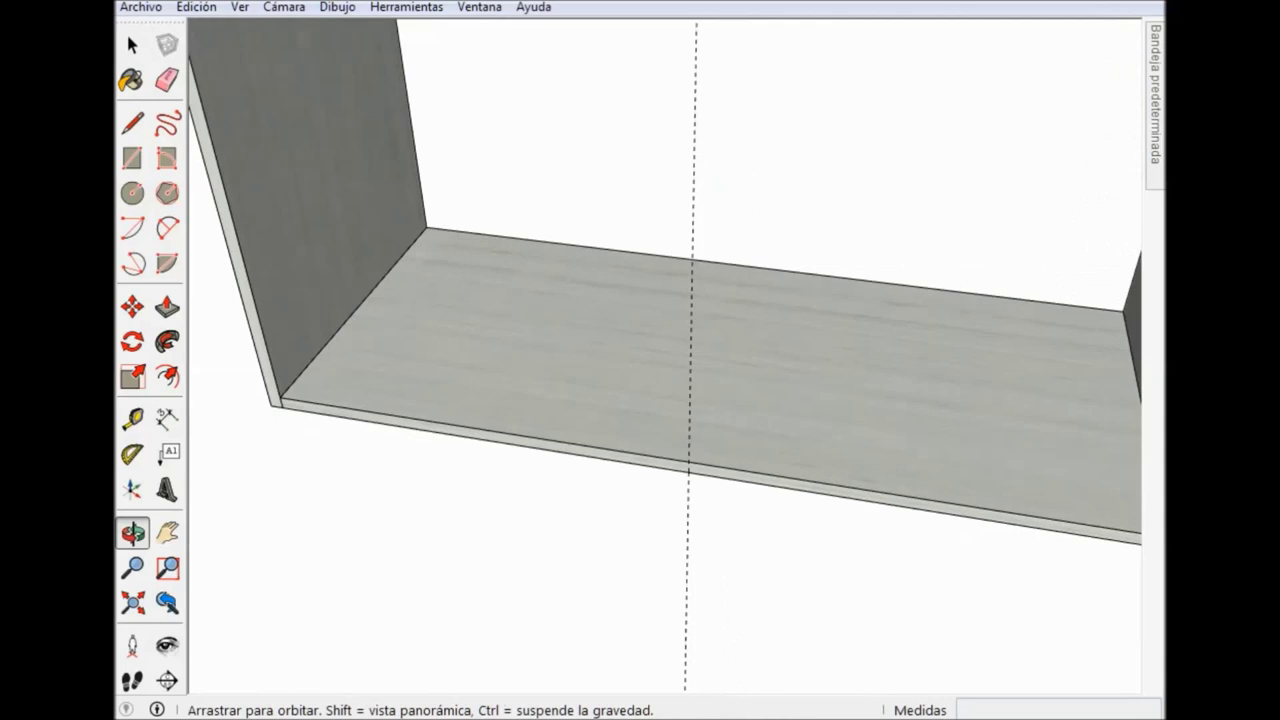
click(132, 45)
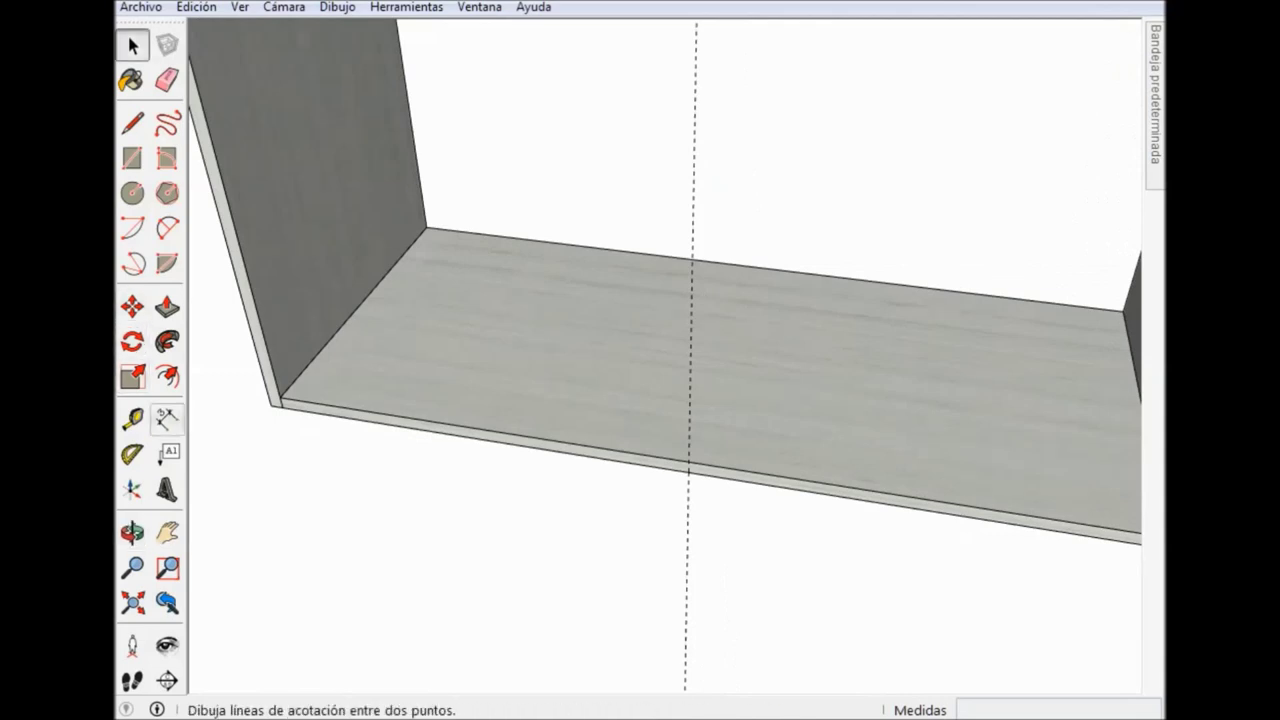
click(132, 420)
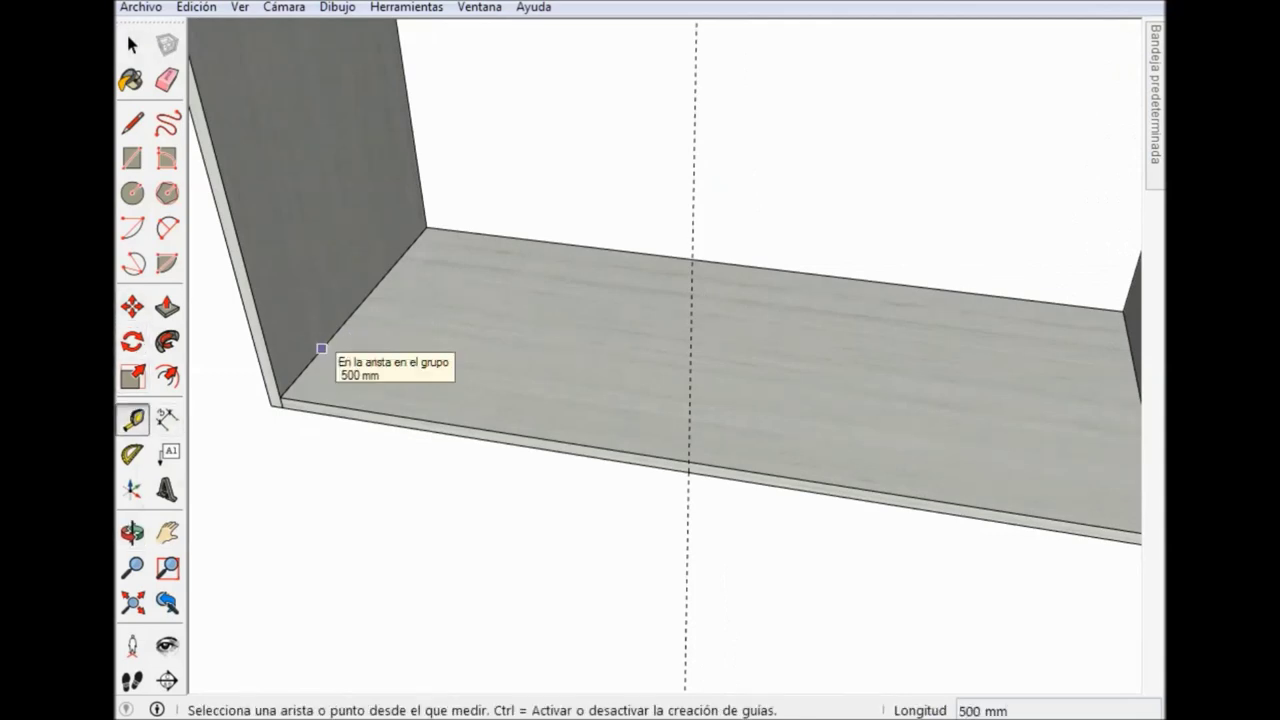
click(321, 349)
click(708, 404)
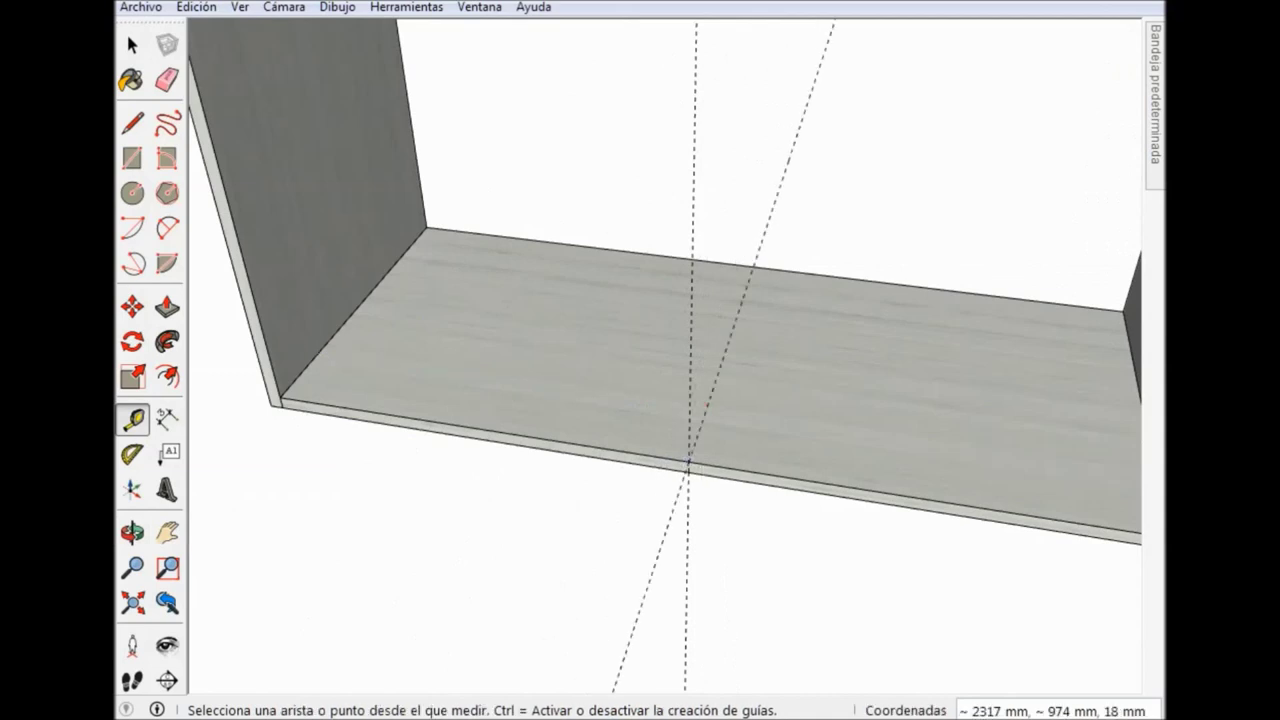
key(space)
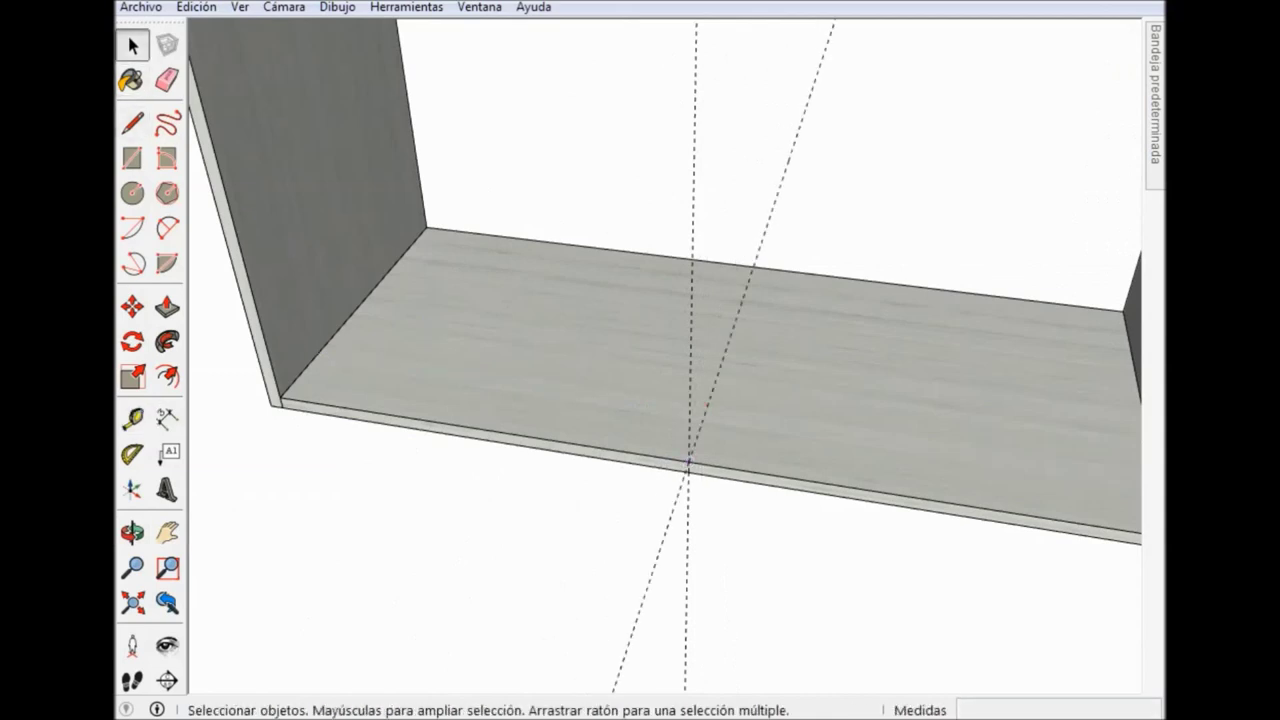
middle_drag(688, 462, 740, 450)
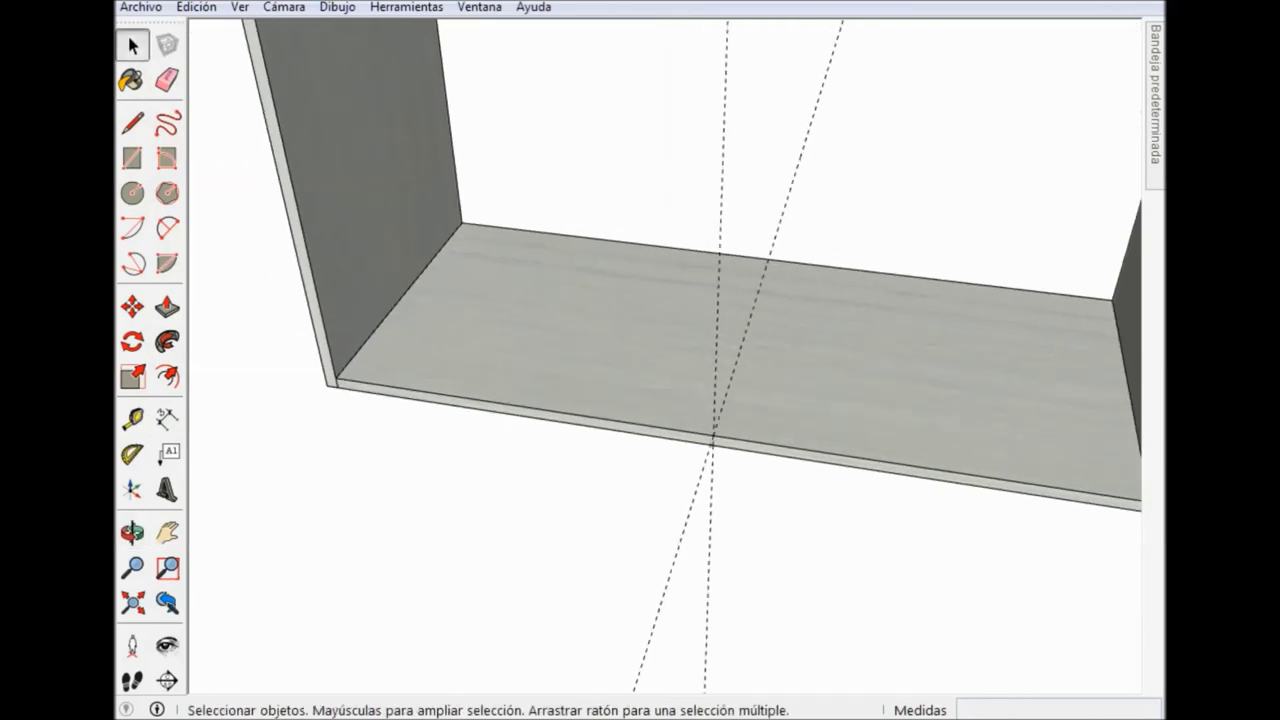
mouse_move(720, 440)
middle_down()
mouse_move(700, 450)
mouse_move(760, 470)
mouse_move(689, 458)
middle_up()
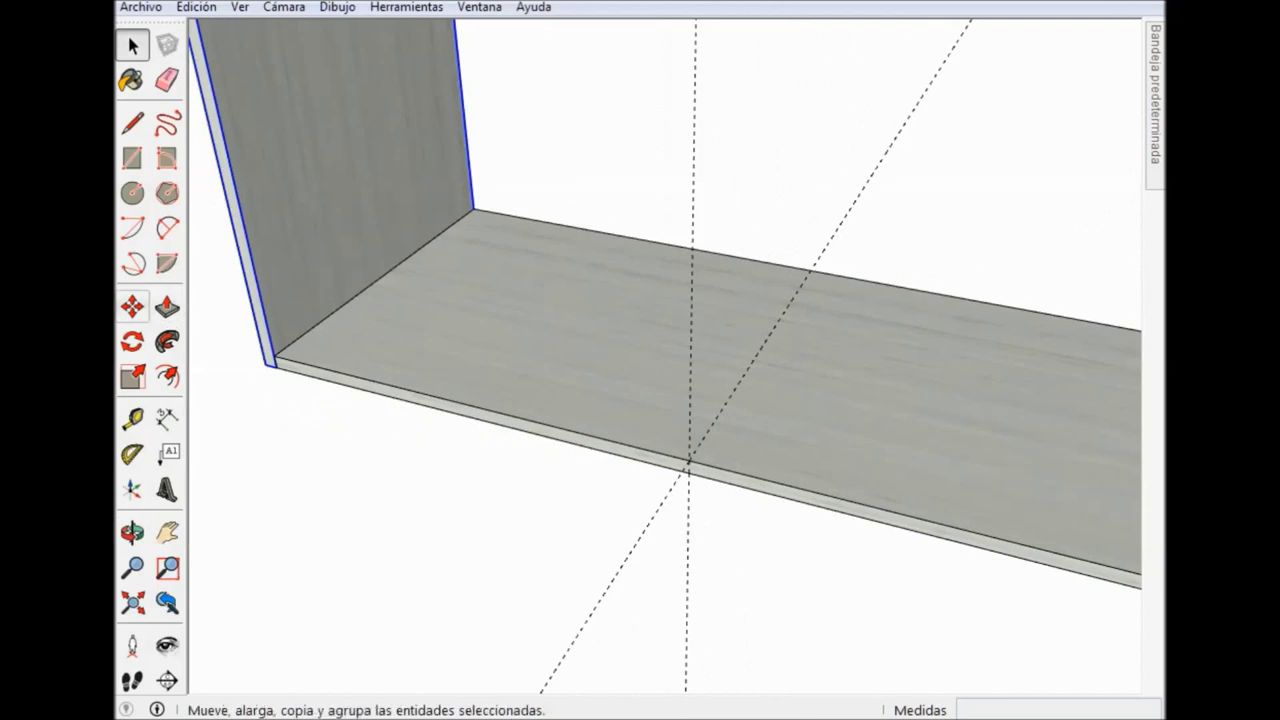
Copy the left side panel by its bottom corner onto the guide intersection on the base.
click(132, 306)
middle_drag(329, 370, 351, 395)
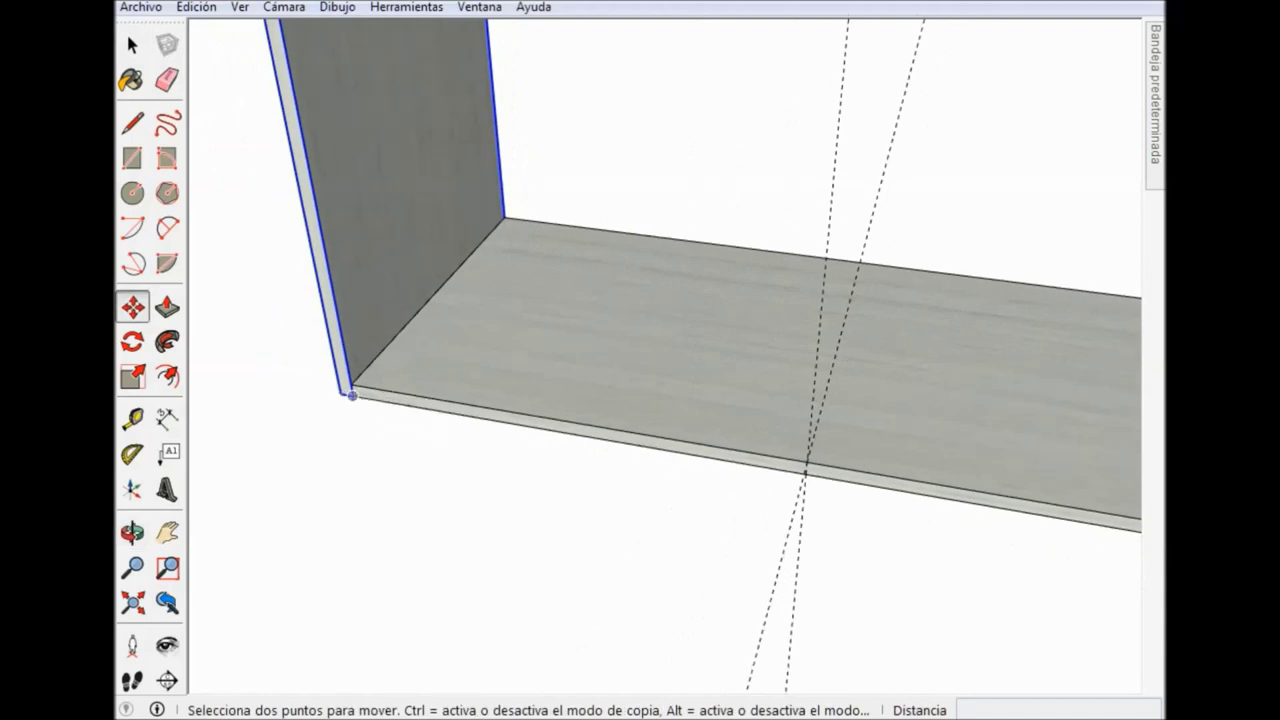
key(ctrl)
click(351, 395)
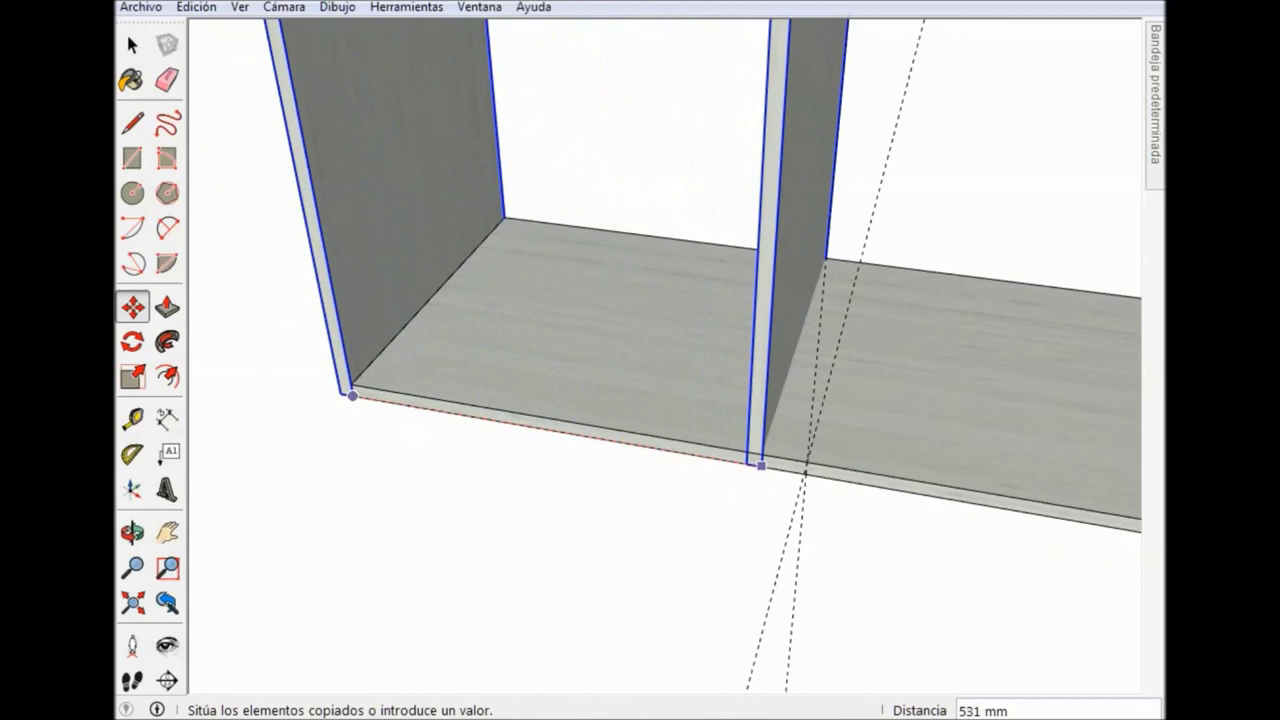
click(803, 474)
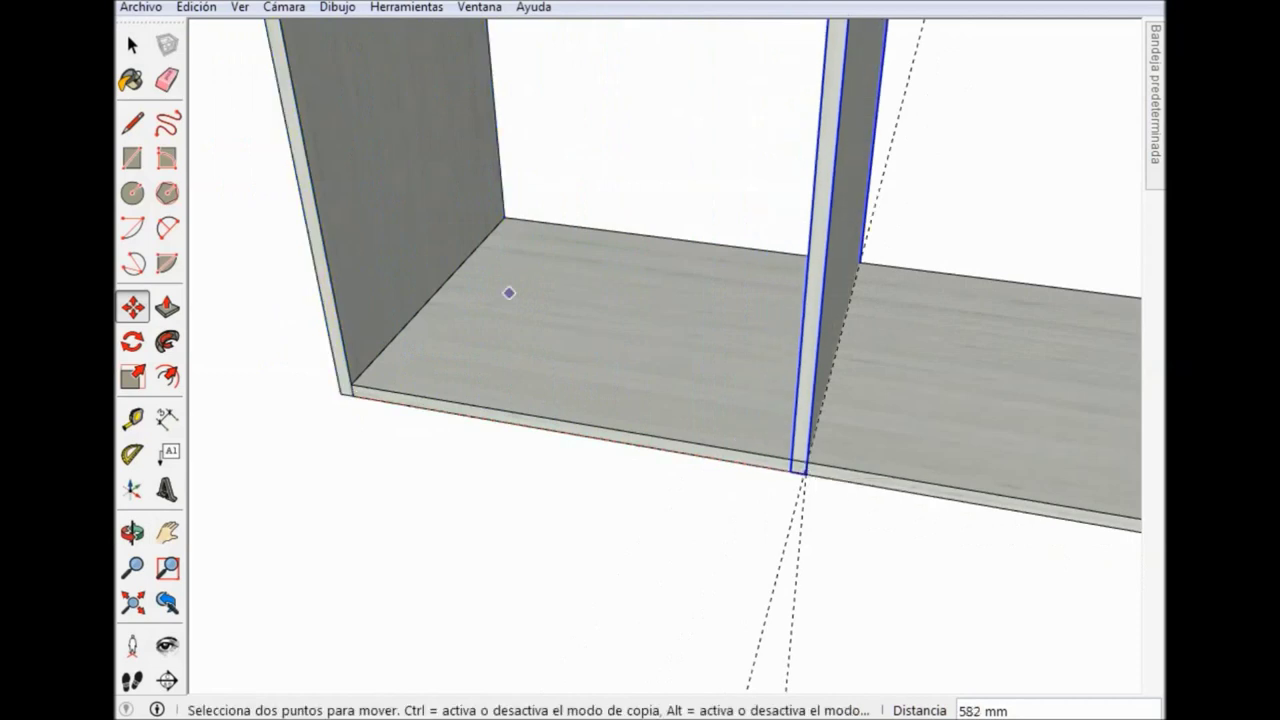
key(space)
Orbit and zoom around the cabinet to inspect the new divider and its top.
middle_drag(803, 474, 625, 490)
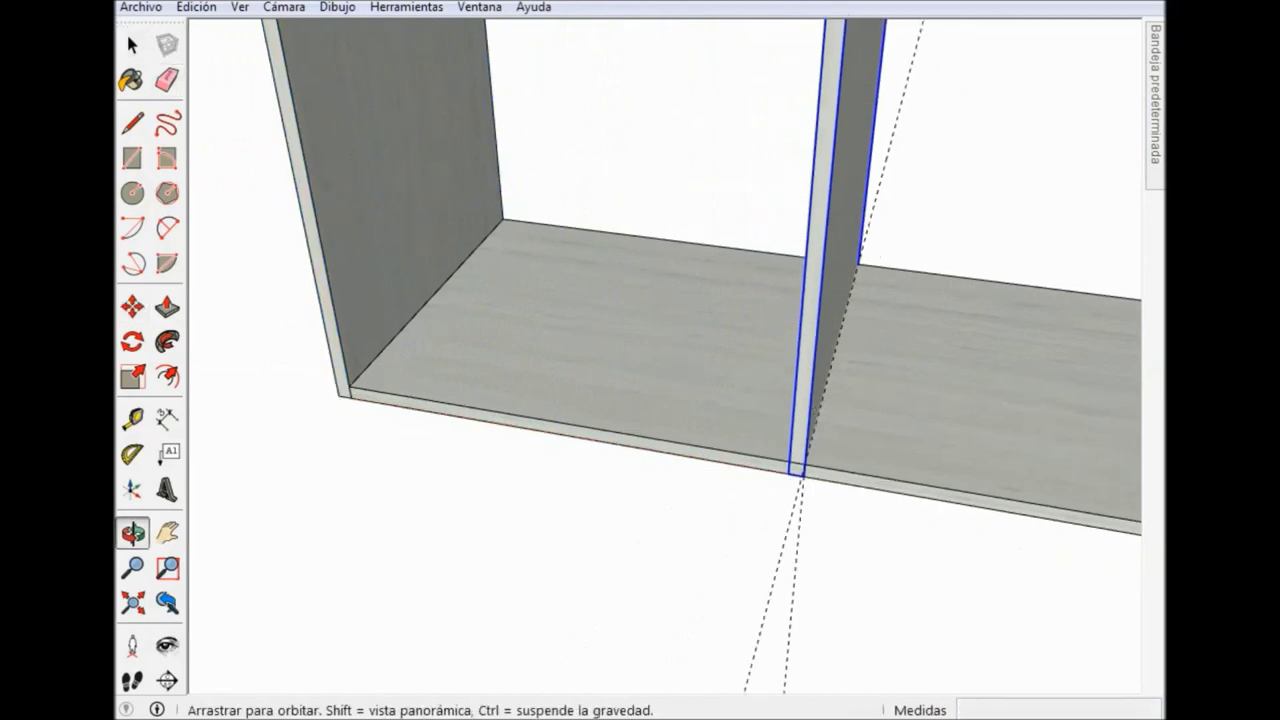
scroll(670, 510, up, 2)
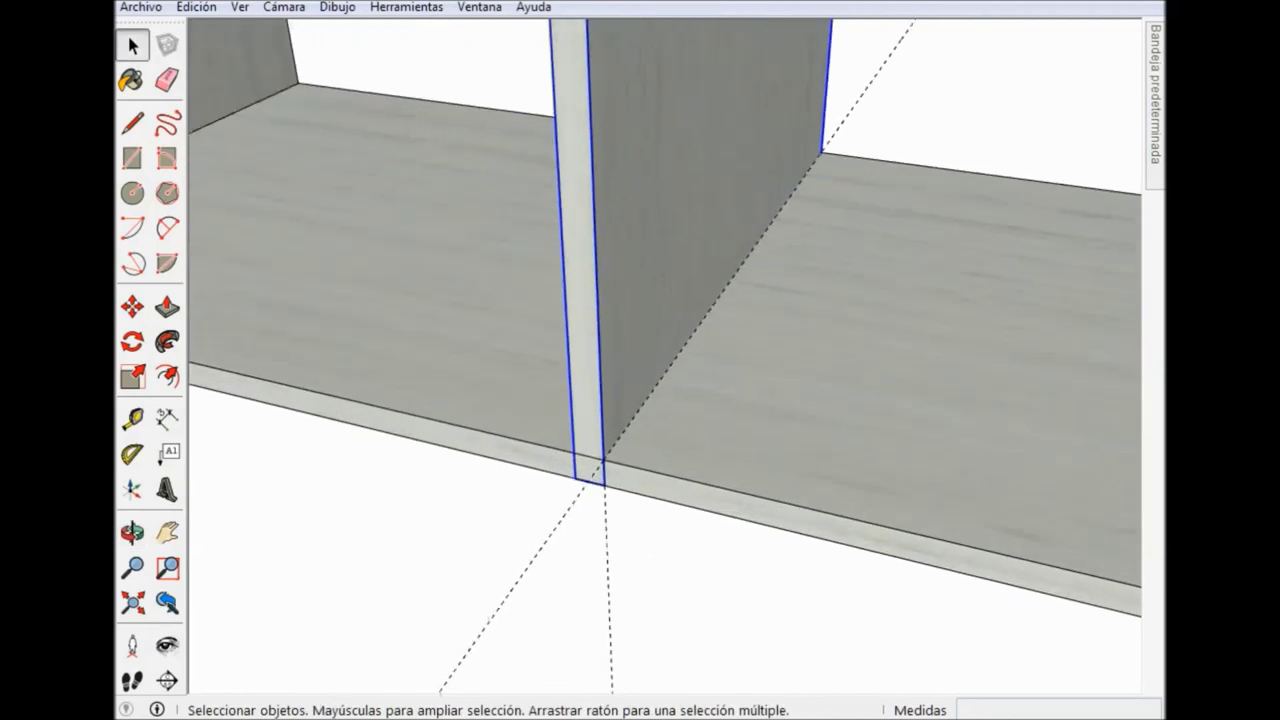
scroll(670, 510, up, 2)
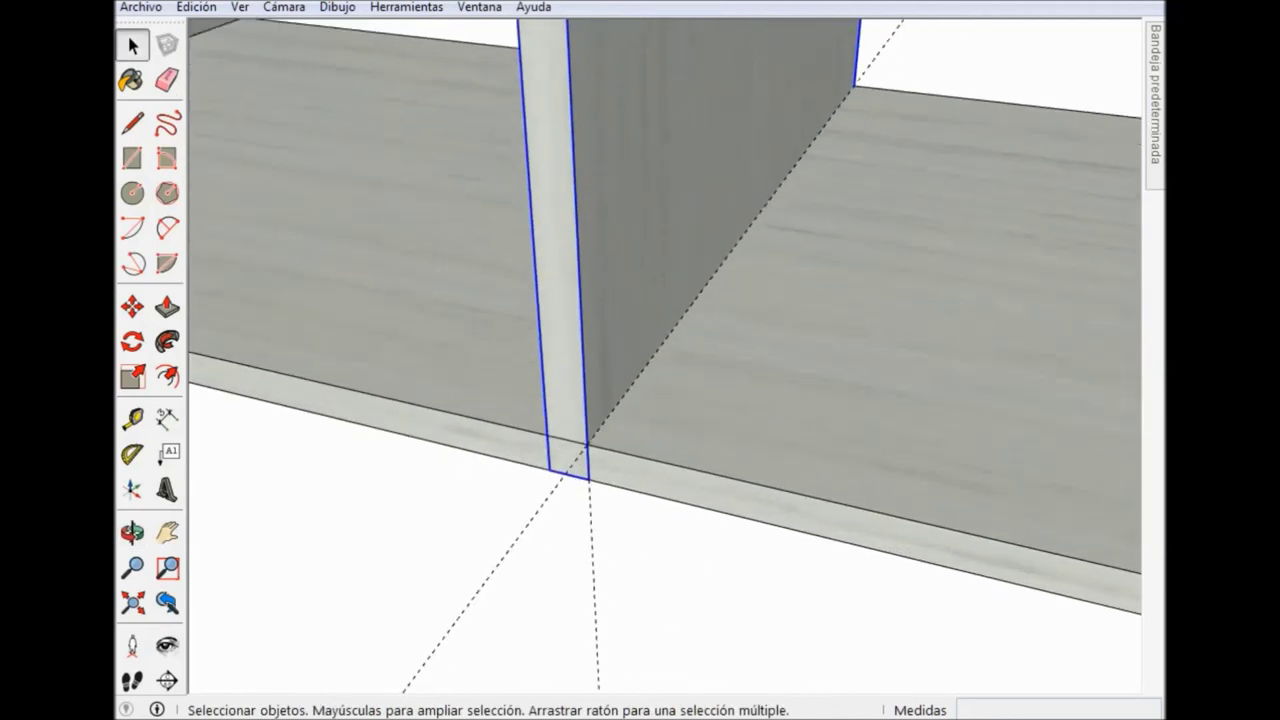
scroll(590, 475, down, 1)
scroll(590, 475, down, 2)
scroll(590, 475, down, 1)
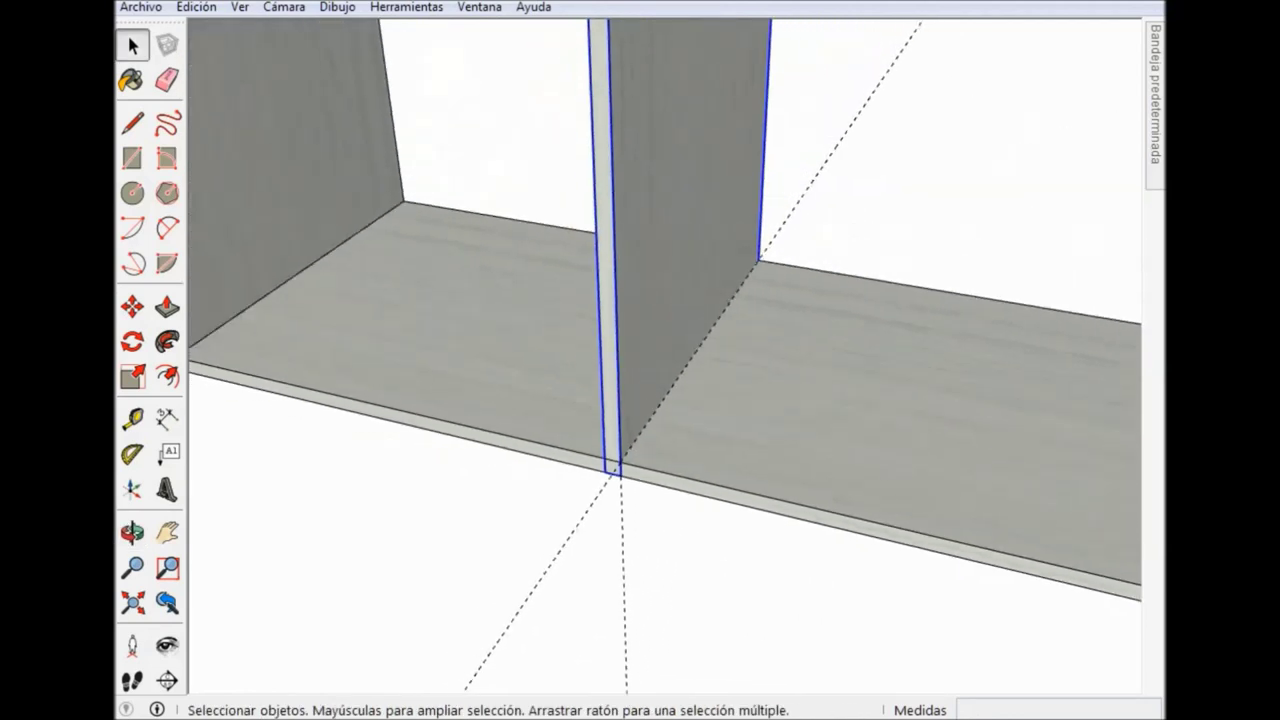
scroll(590, 475, down, 1)
scroll(620, 470, down, 2)
mouse_move(620, 470)
middle_down()
mouse_move(690, 480)
mouse_move(670, 500)
middle_up()
scroll(736, 423, up, 1)
scroll(736, 423, up, 3)
middle_drag(736, 423, 736, 495)
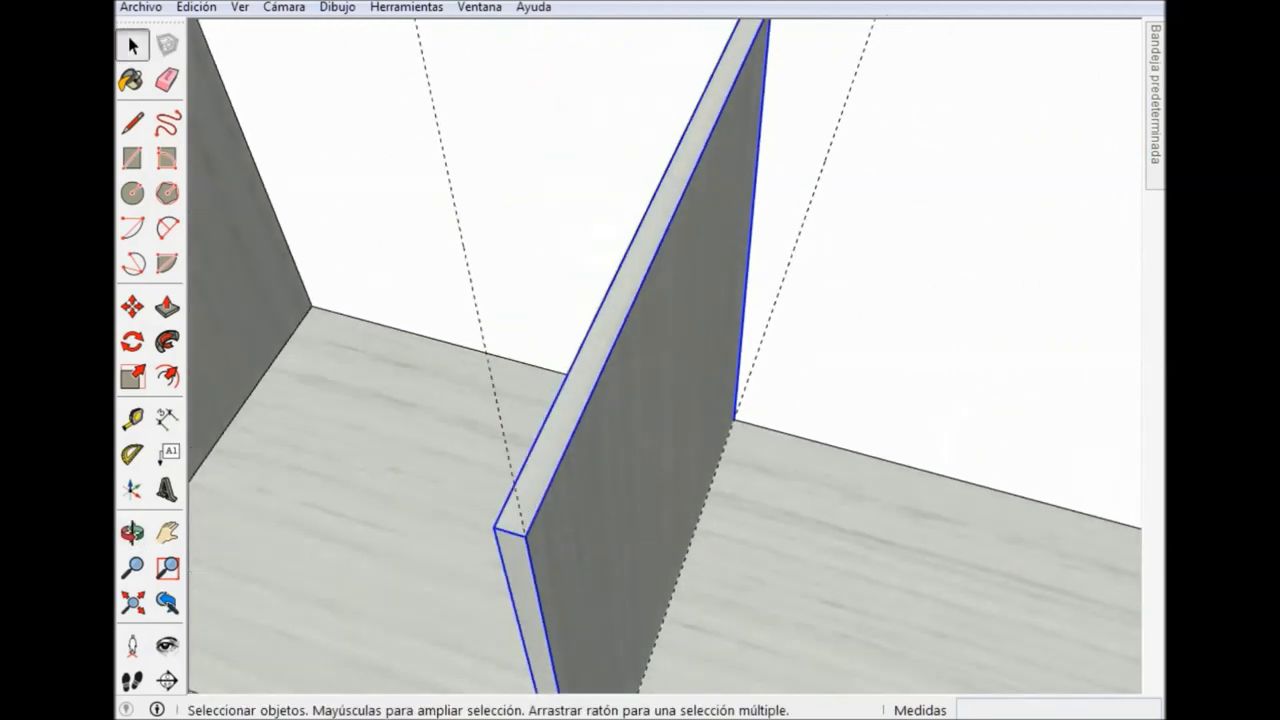
Inside the divider group, push its top face down 18 mm with Push/Pull.
key(Return)
key(ctrl+a)
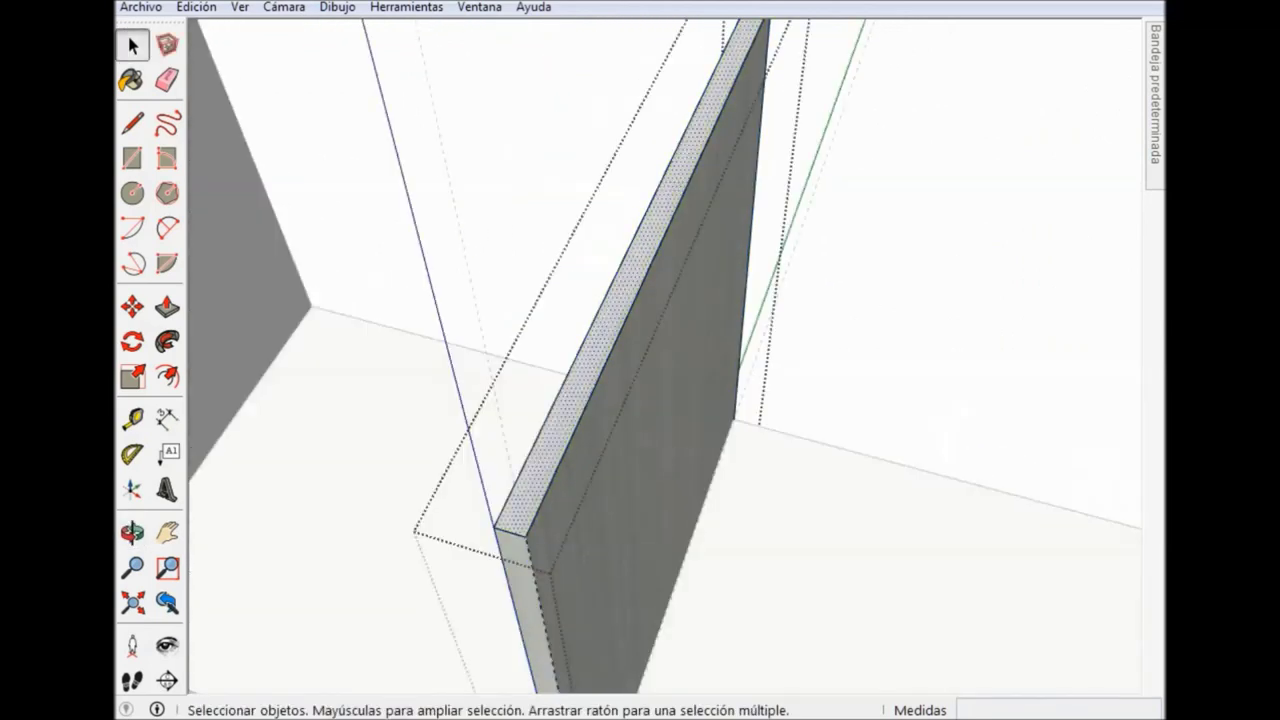
click(167, 306)
click(586, 404)
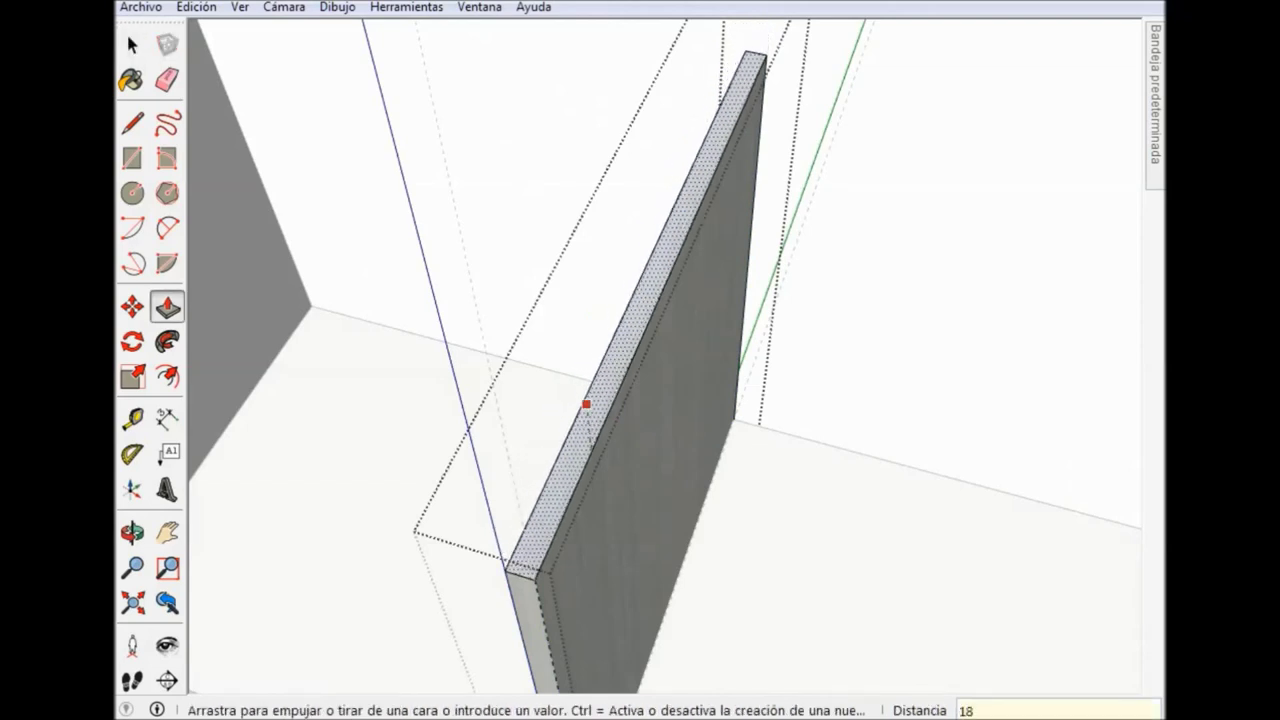
key(Return)
key(space)
middle_drag(640, 360, 450, 300)
scroll(600, 400, up, 2)
middle_drag(640, 360, 620, 340)
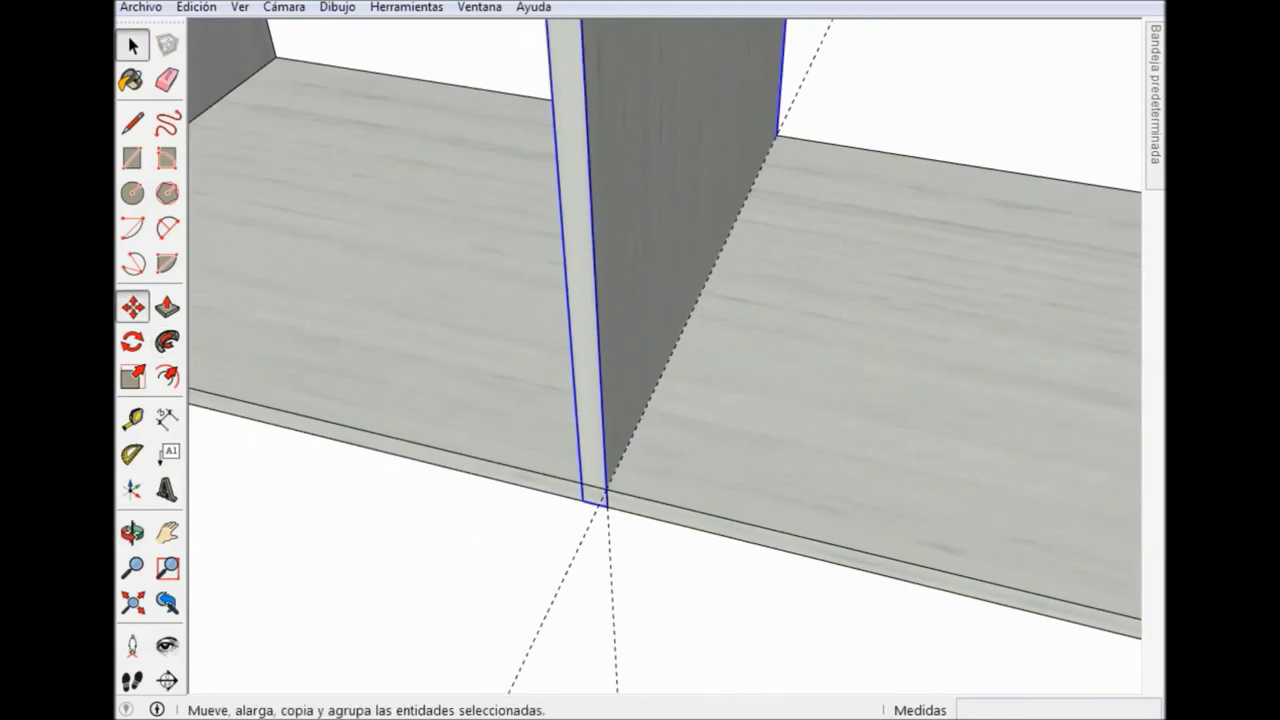
click(132, 306)
click(606, 507)
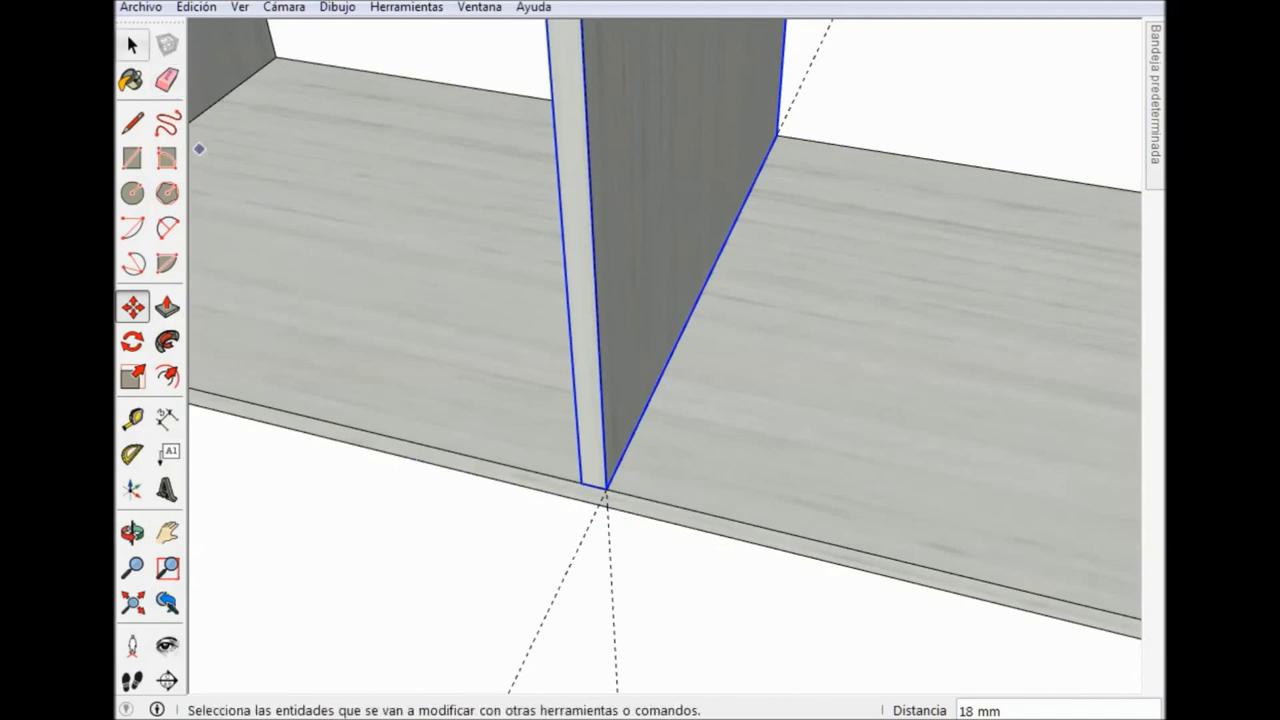
click(132, 44)
click(350, 600)
middle_drag(350, 560, 350, 640)
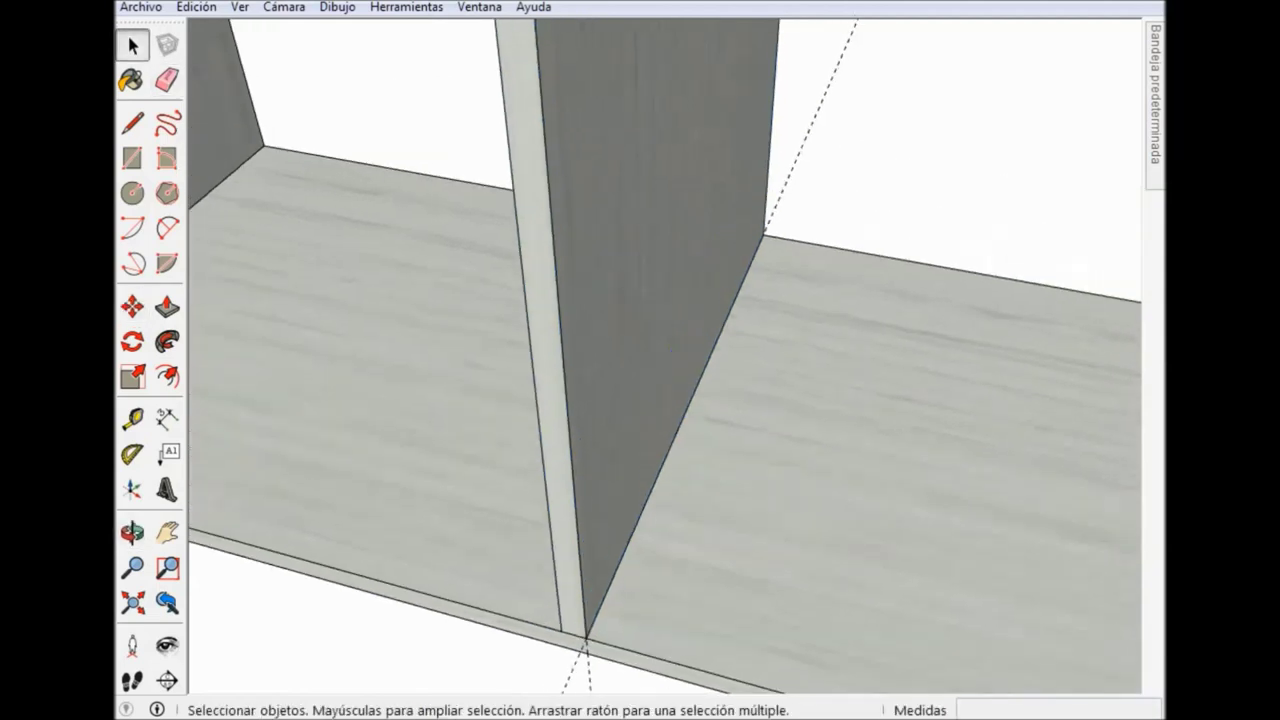
scroll(605, 565, down, 2)
scroll(605, 565, down, 2)
scroll(605, 565, down, 2)
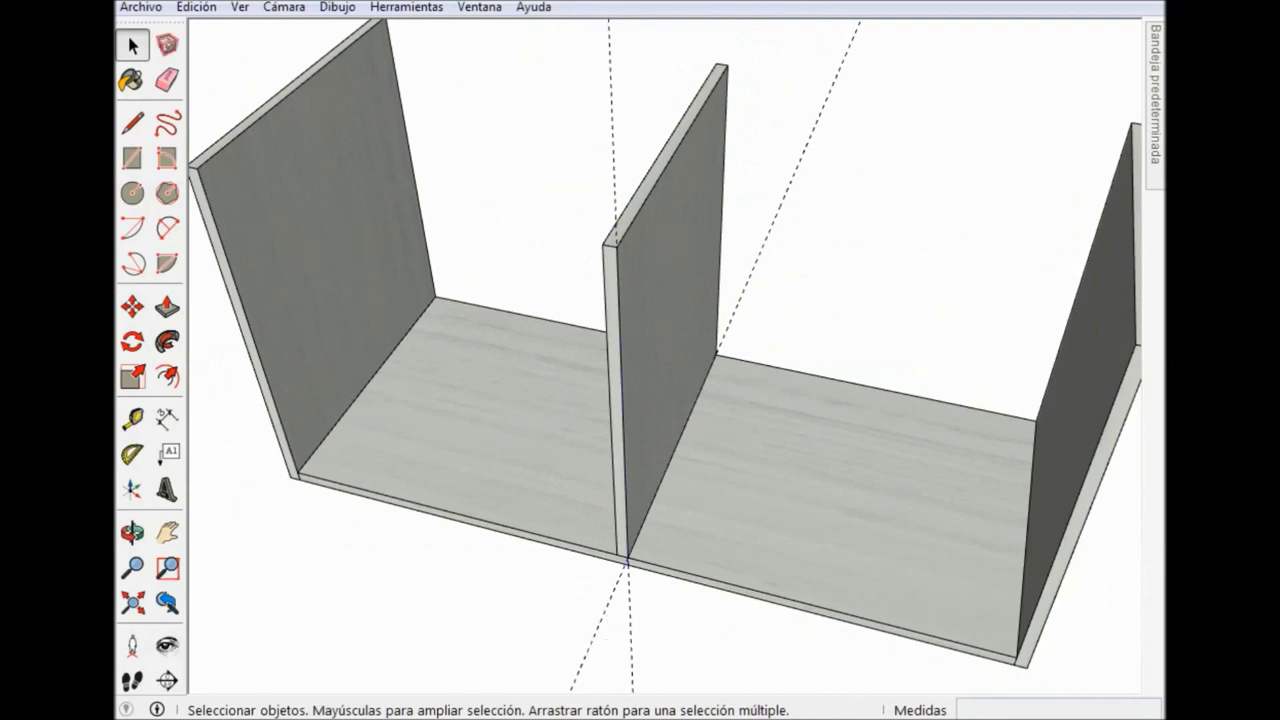
scroll(660, 360, down, 1)
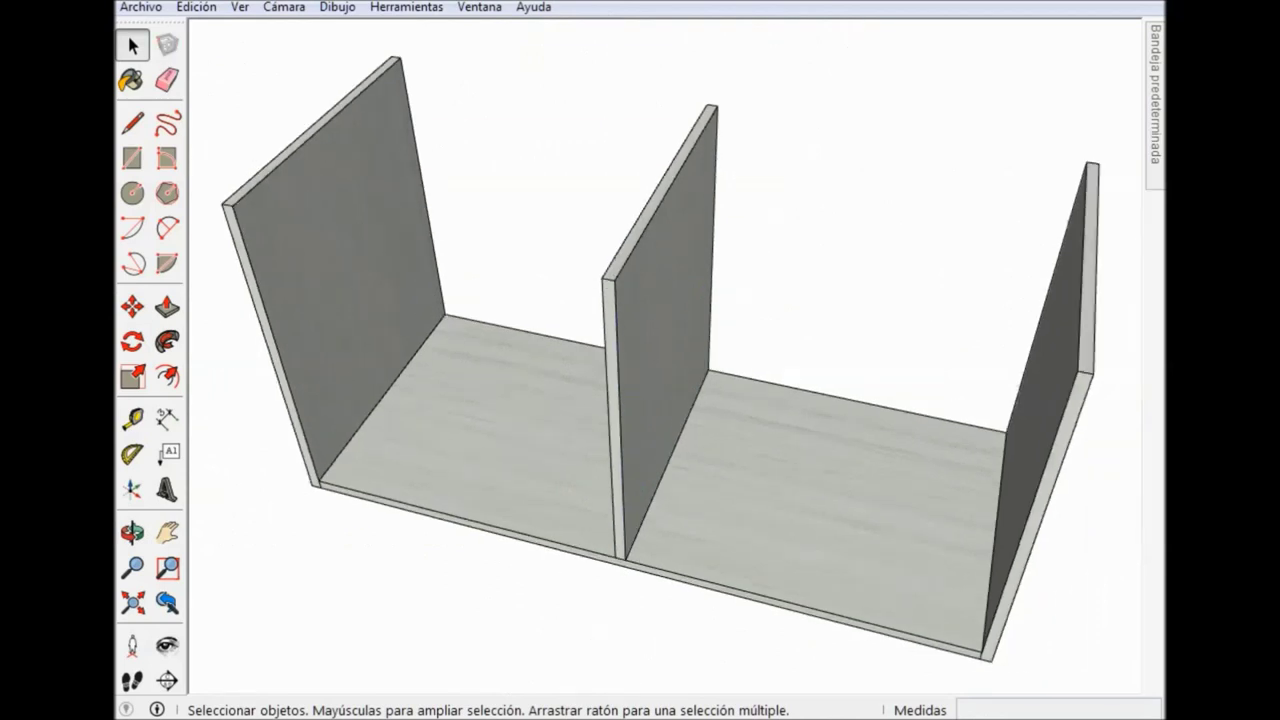
mouse_move(660, 400)
middle_down()
mouse_move(700, 380)
mouse_move(620, 350)
middle_up()
scroll(640, 360, down, 1)
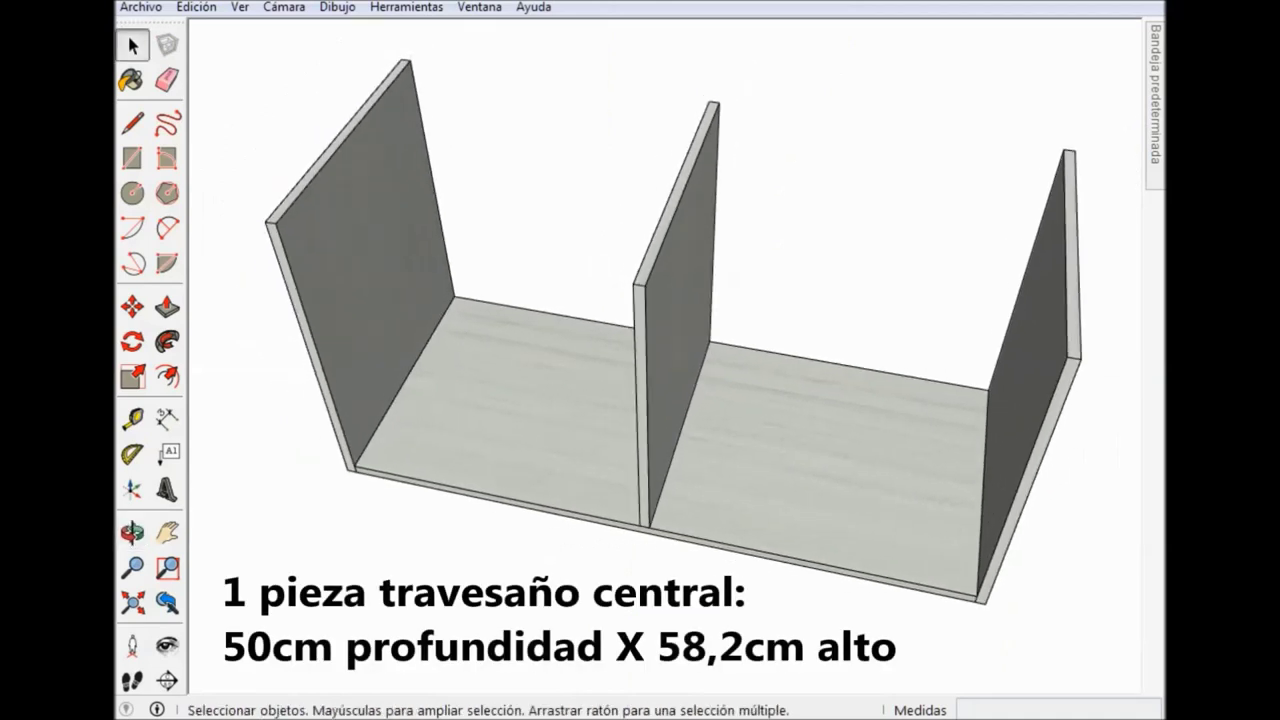
scroll(660, 360, up, 2)
middle_drag(660, 360, 680, 350)
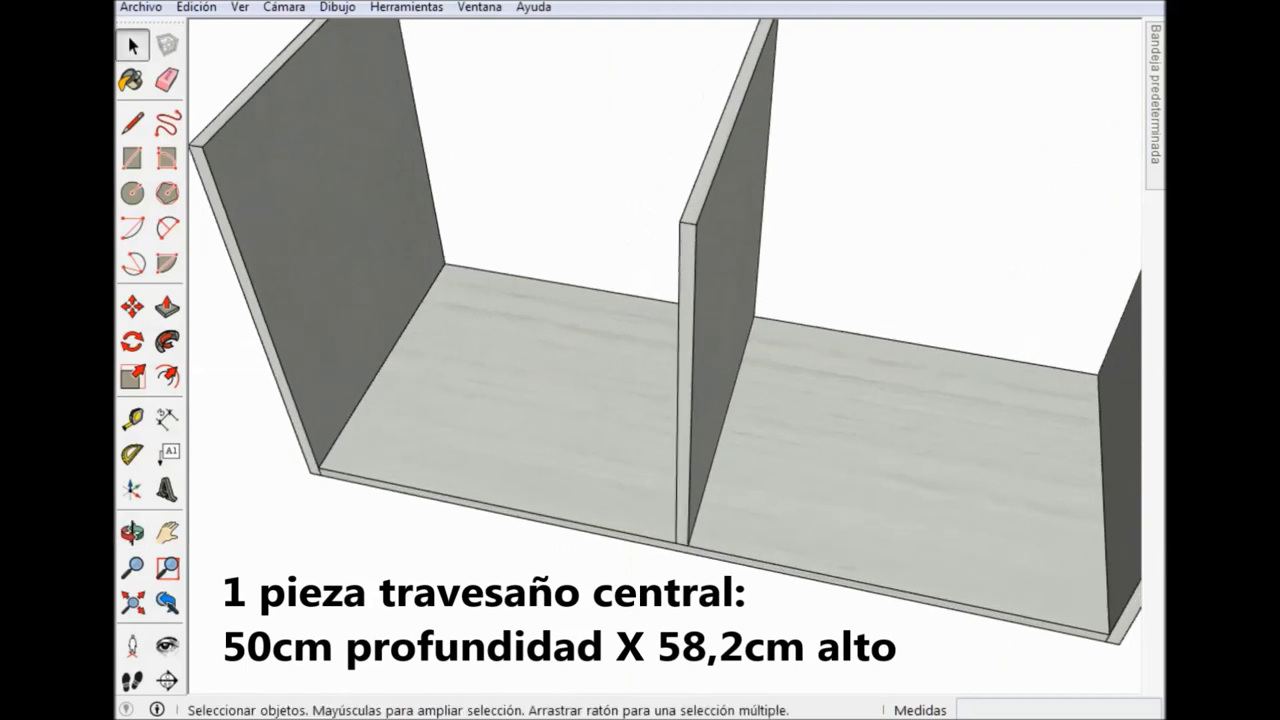
Dimension the left bay at 564 mm and the right bay at 582 mm below the base front.
click(167, 418)
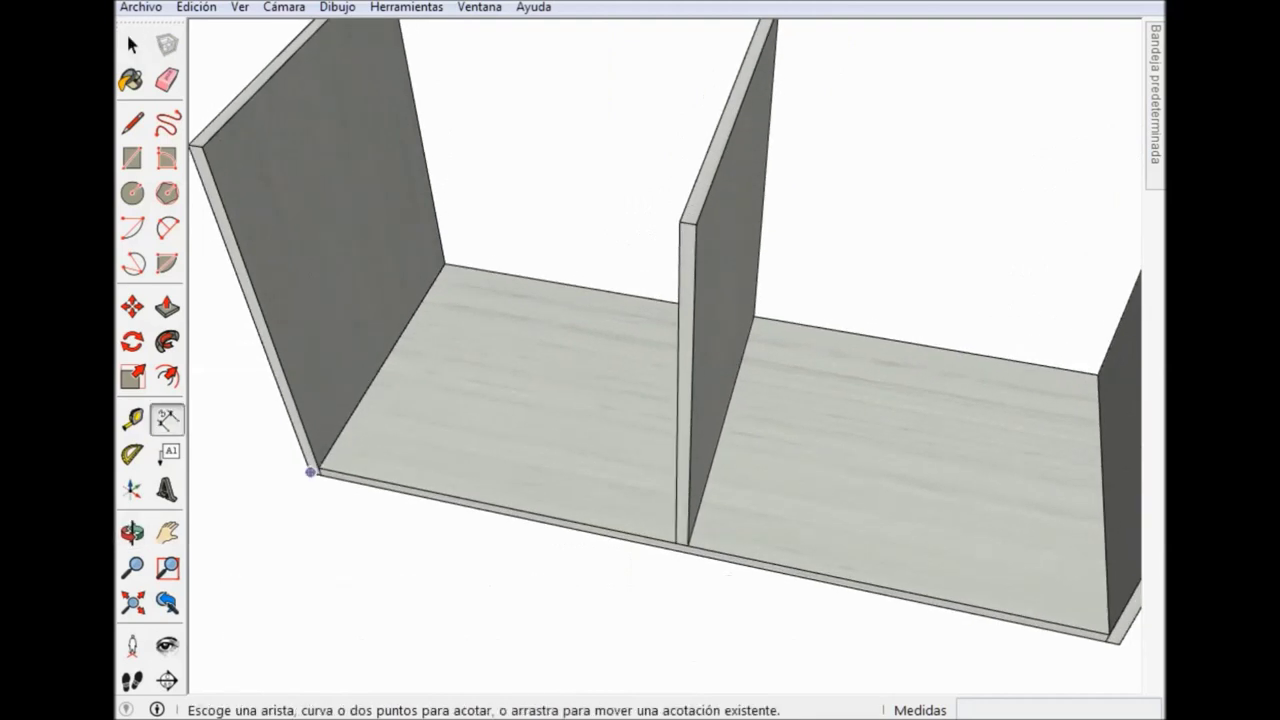
click(317, 468)
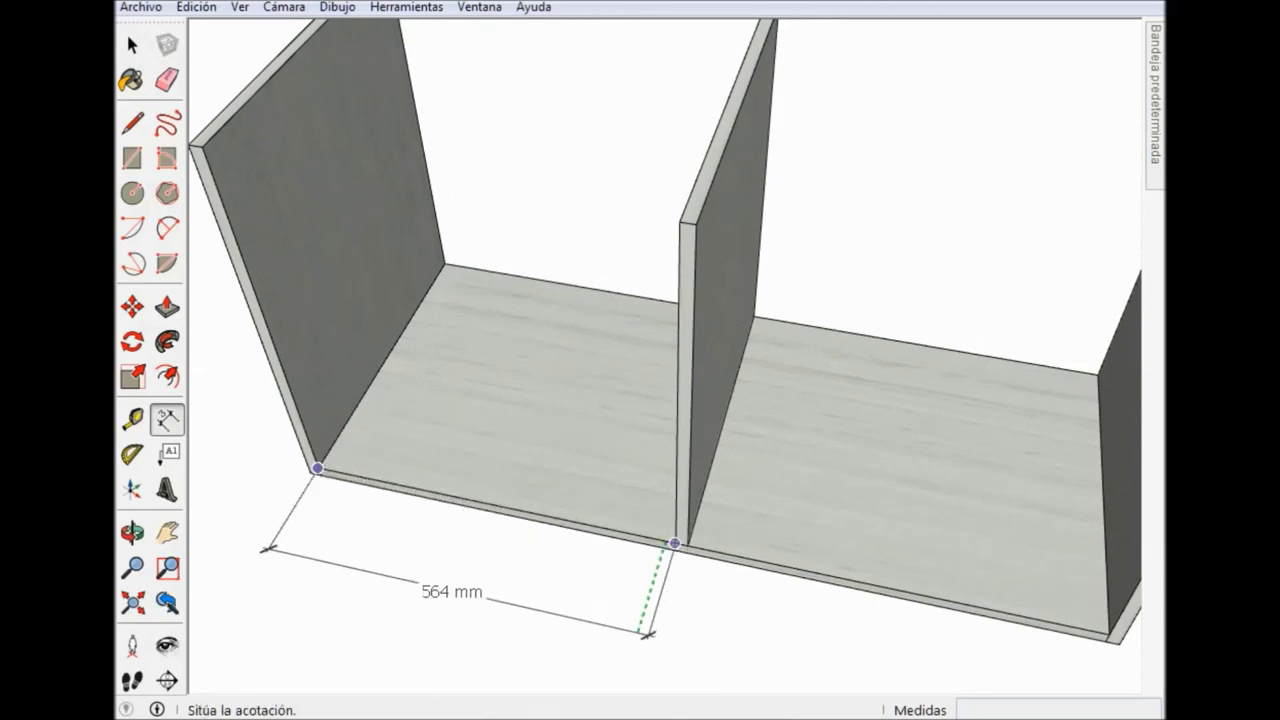
click(648, 634)
click(687, 545)
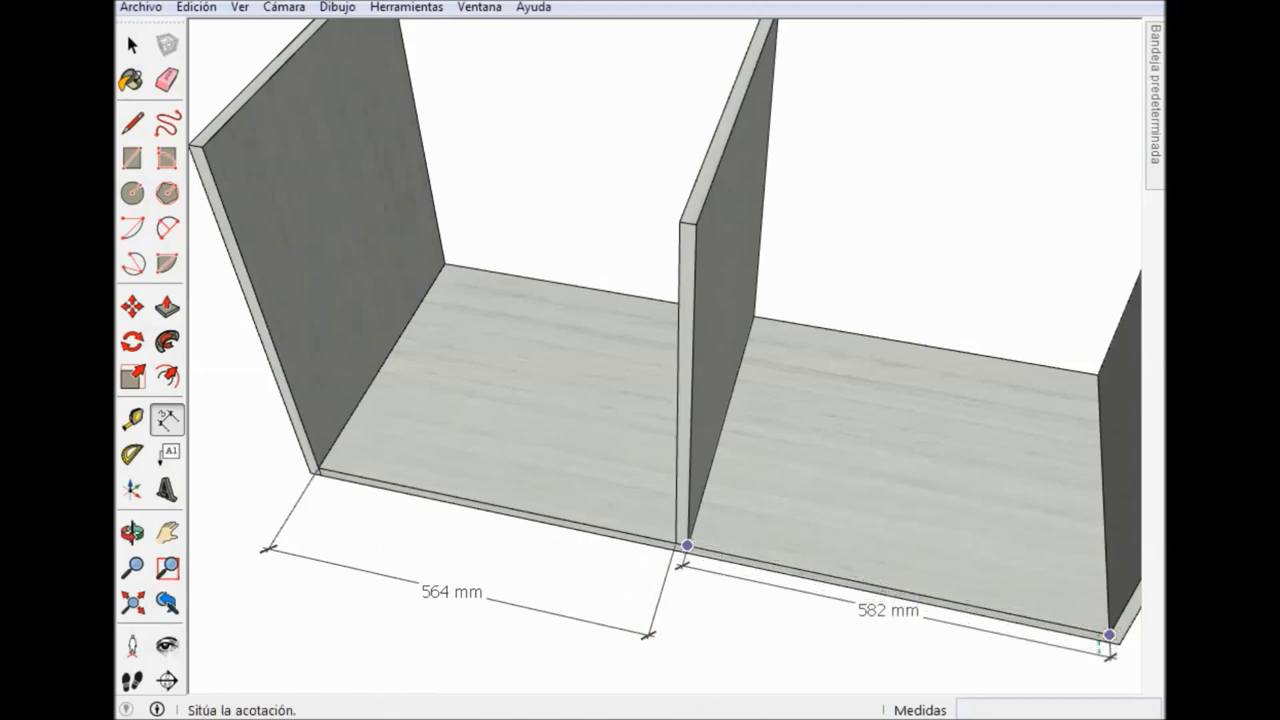
click(1103, 688)
middle_drag(1103, 688, 985, 688)
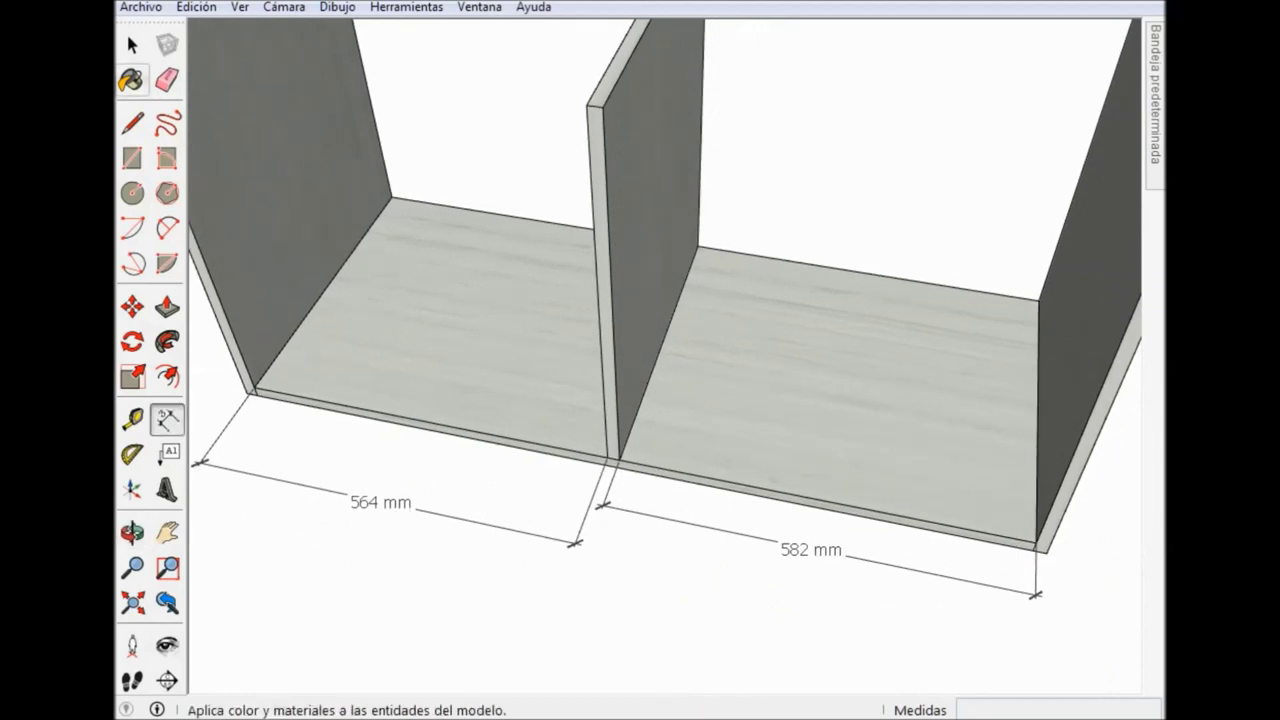
Copy the centre divider 18 mm alongside the original using Move with Ctrl.
click(132, 45)
scroll(722, 524, up, 3)
middle_drag(722, 524, 722, 480)
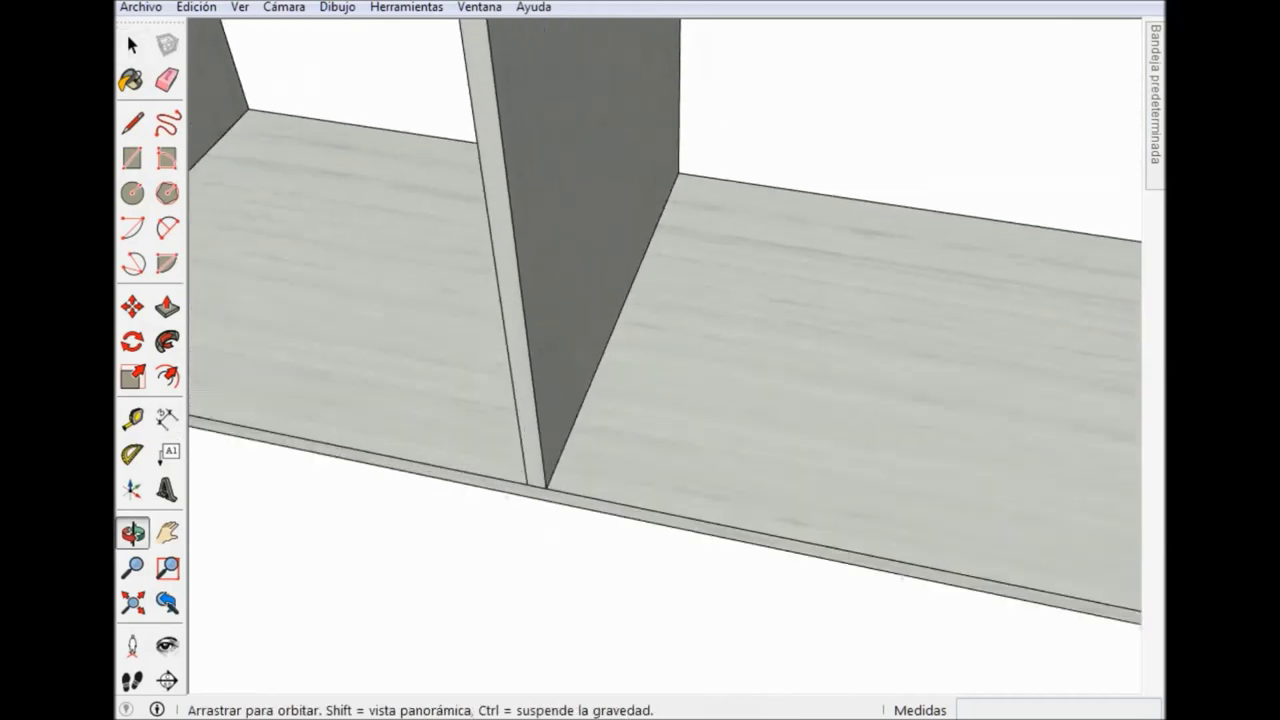
click(520, 300)
key(m)
click(537, 625)
key(ctrl)
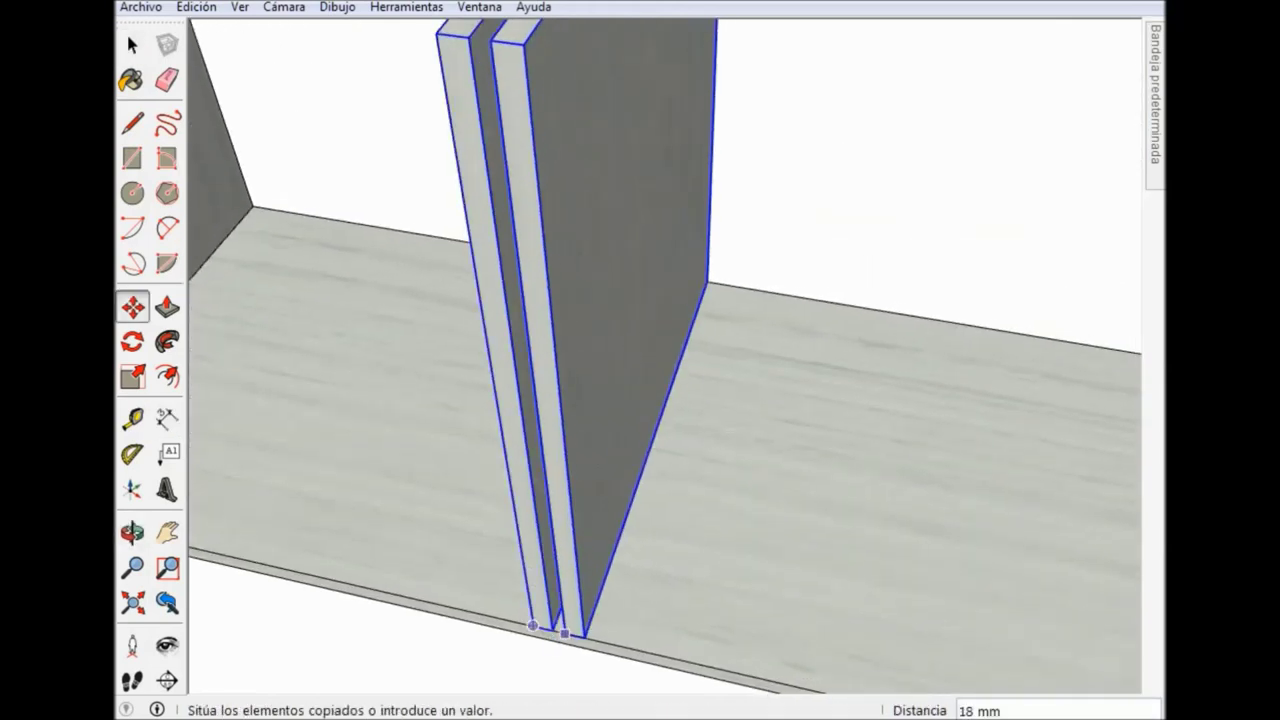
text(18)
key(Return)
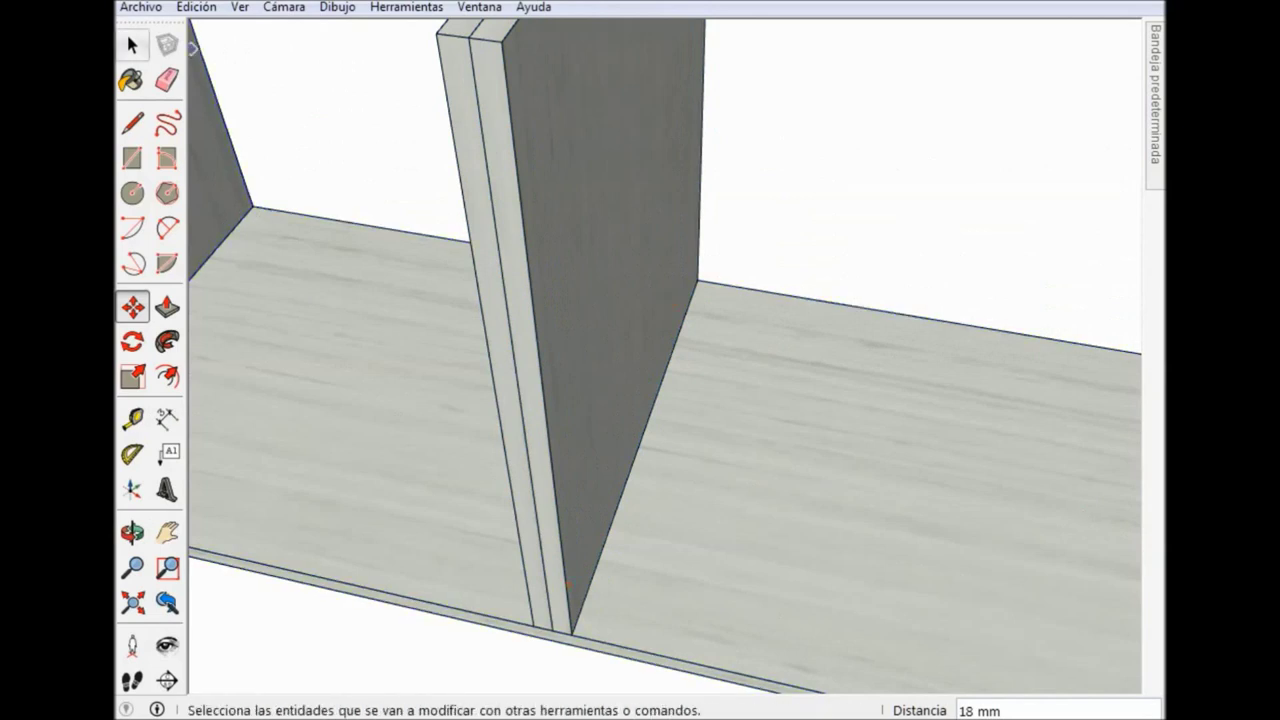
click(132, 45)
Measure the two 600 mm spans across the shelf top, then delete both dimensions.
scroll(400, 300, down, 1)
middle_drag(660, 350, 660, 320)
scroll(660, 350, down, 2)
scroll(660, 350, down, 3)
mouse_move(640, 360)
middle_down()
mouse_move(700, 340)
mouse_move(700, 360)
middle_up()
drag(640, 400, 640, 420)
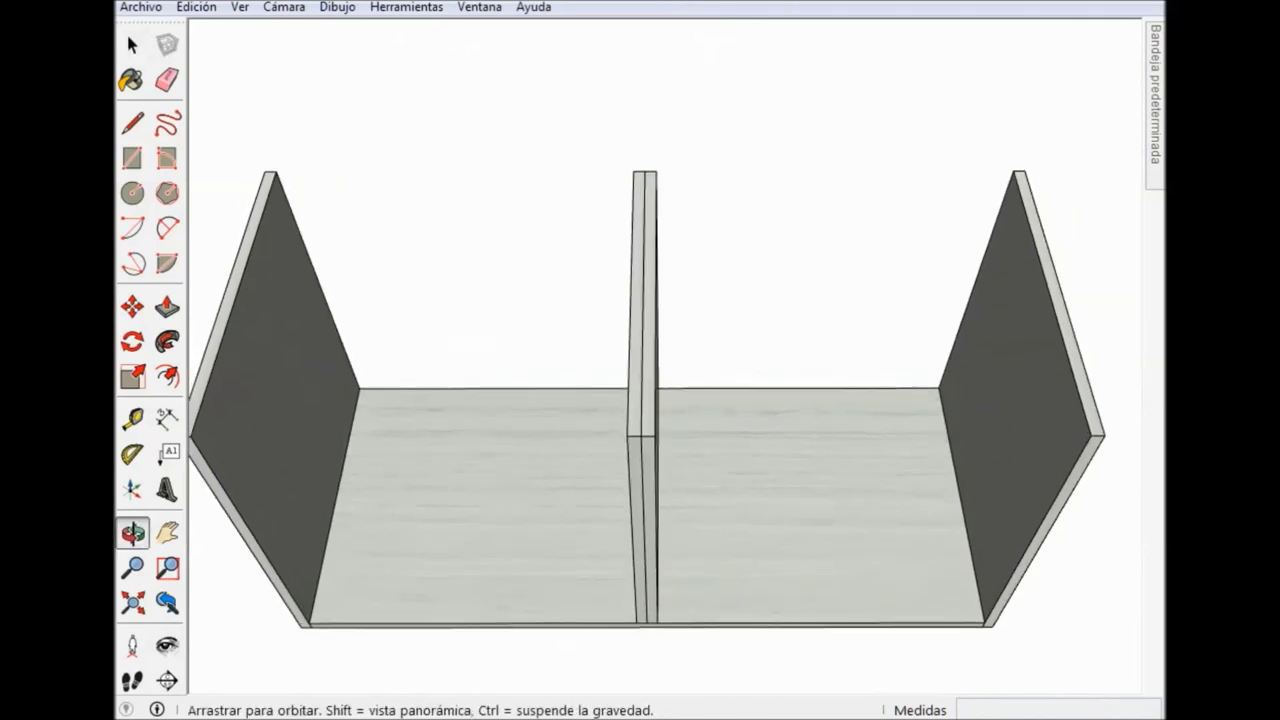
click(132, 45)
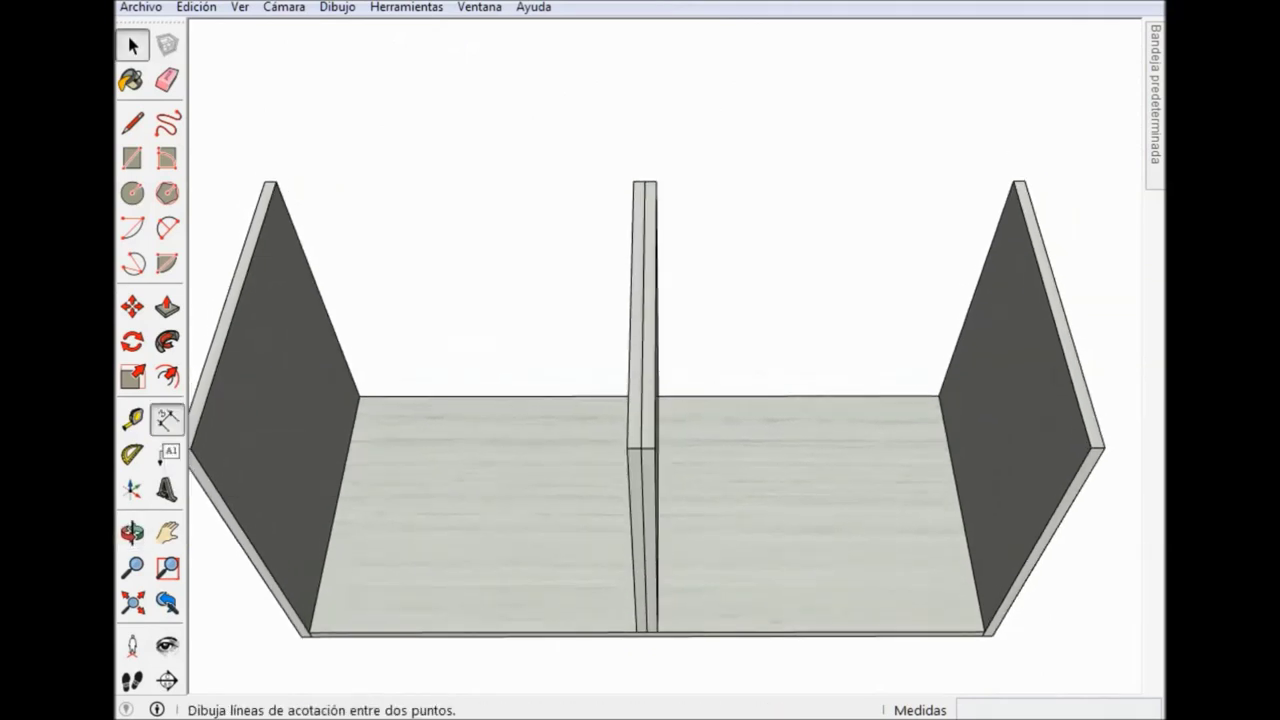
click(167, 418)
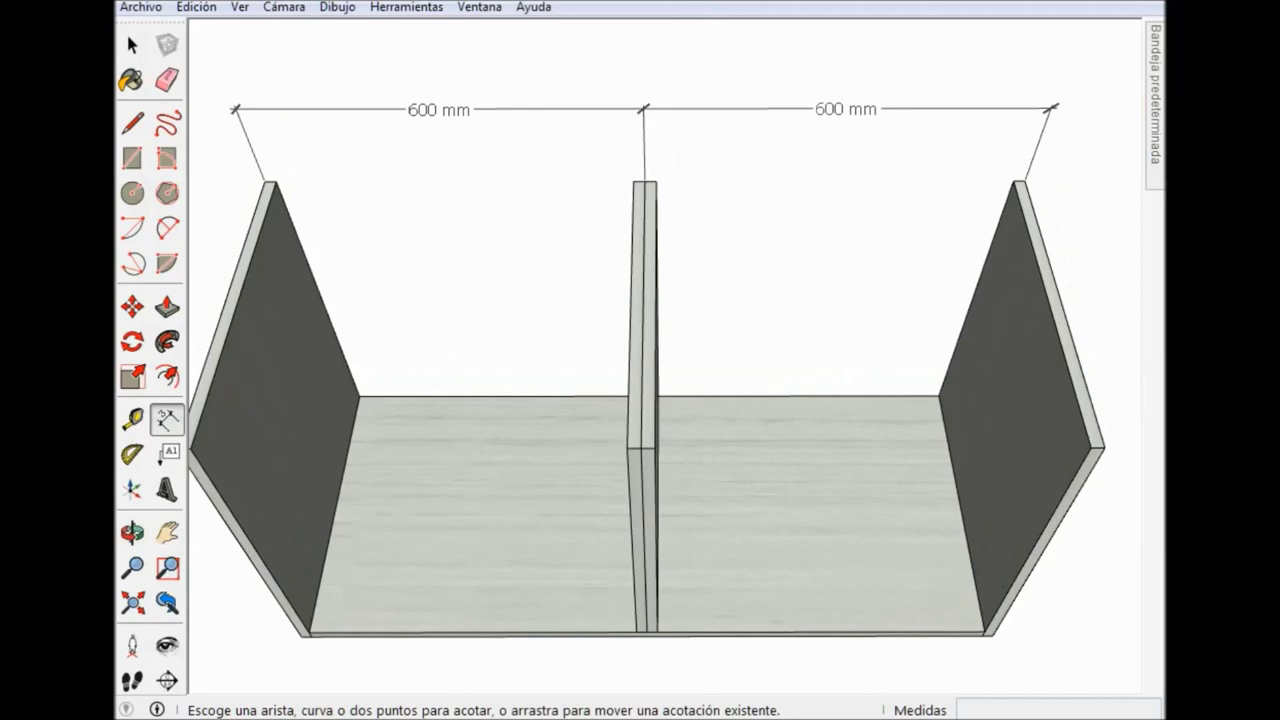
key(space)
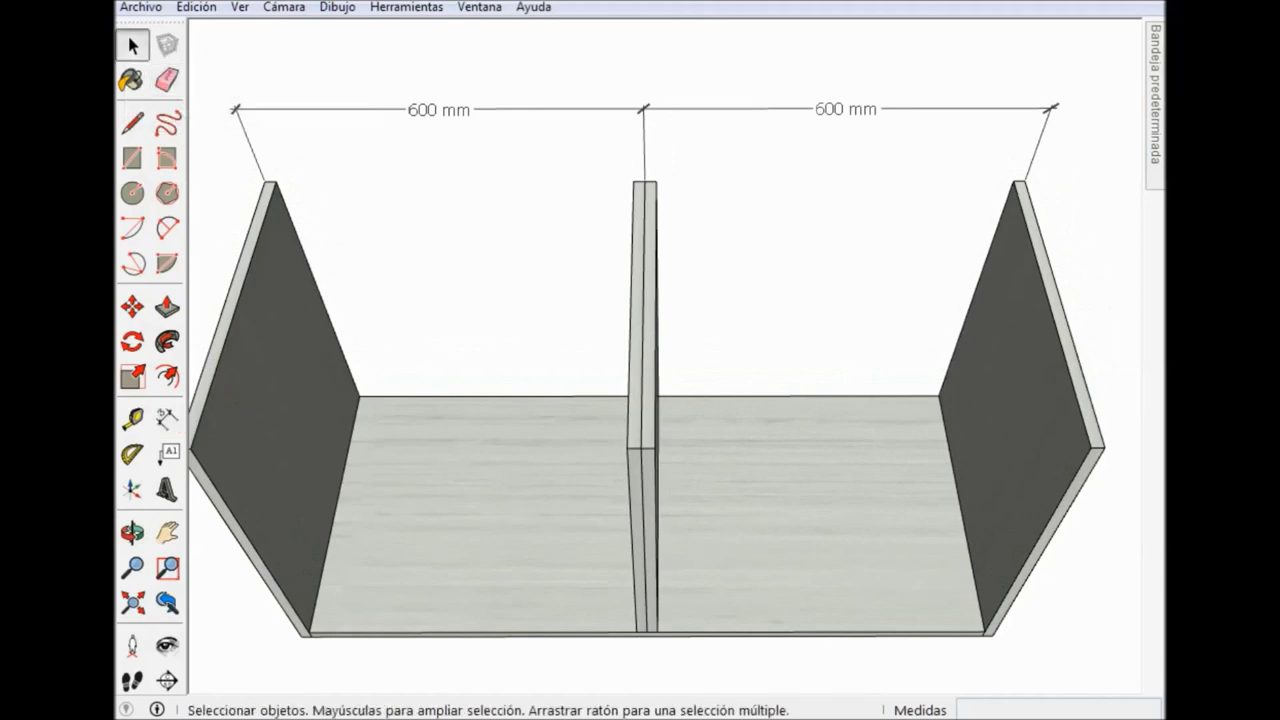
key(Delete)
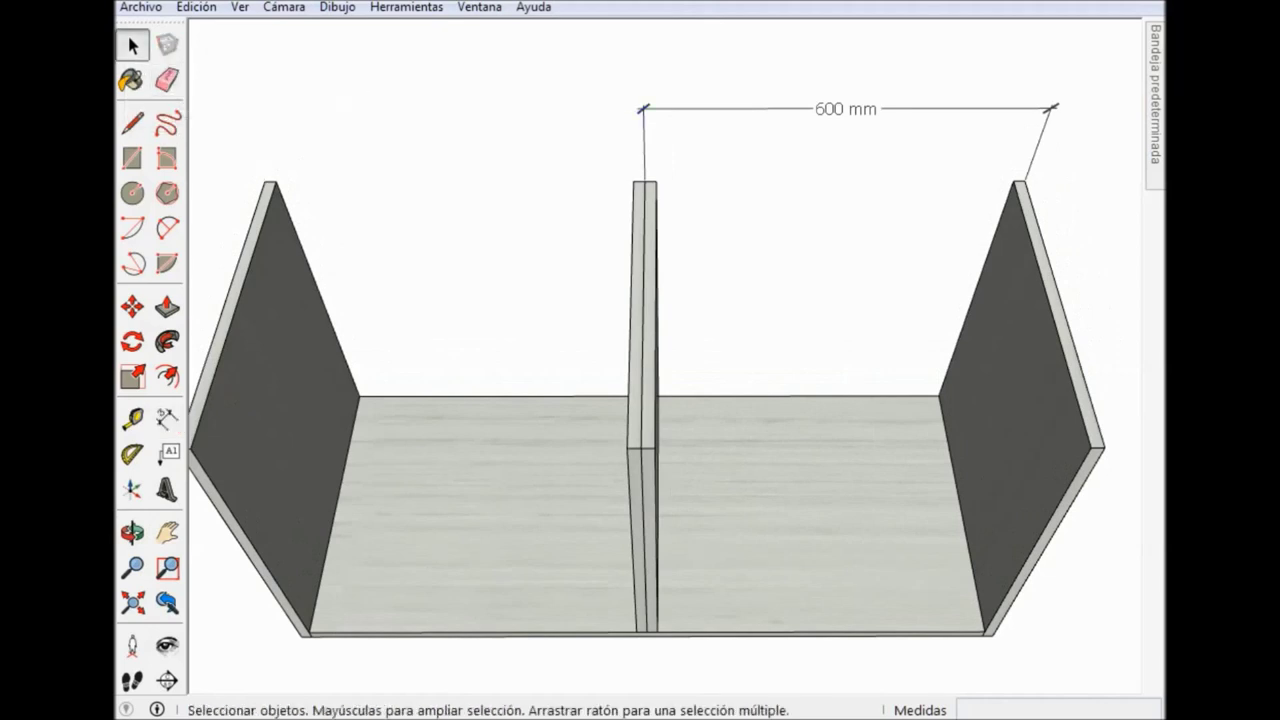
key(Delete)
middle_drag(660, 400, 560, 330)
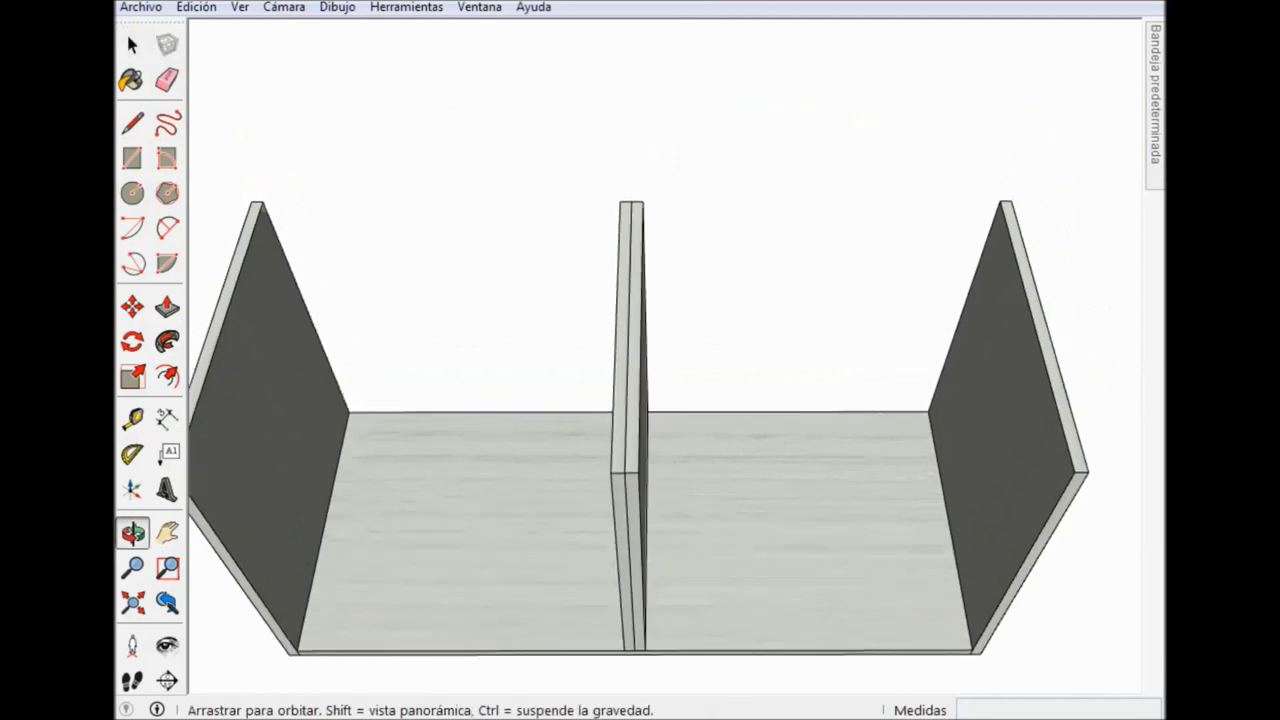
mouse_move(640, 360)
middle_down()
mouse_move(600, 330)
mouse_move(620, 380)
mouse_move(560, 360)
middle_up()
scroll(620, 450, up, 3)
Inside the copied divider group, push its narrow side face in 400 mm.
click(500, 380)
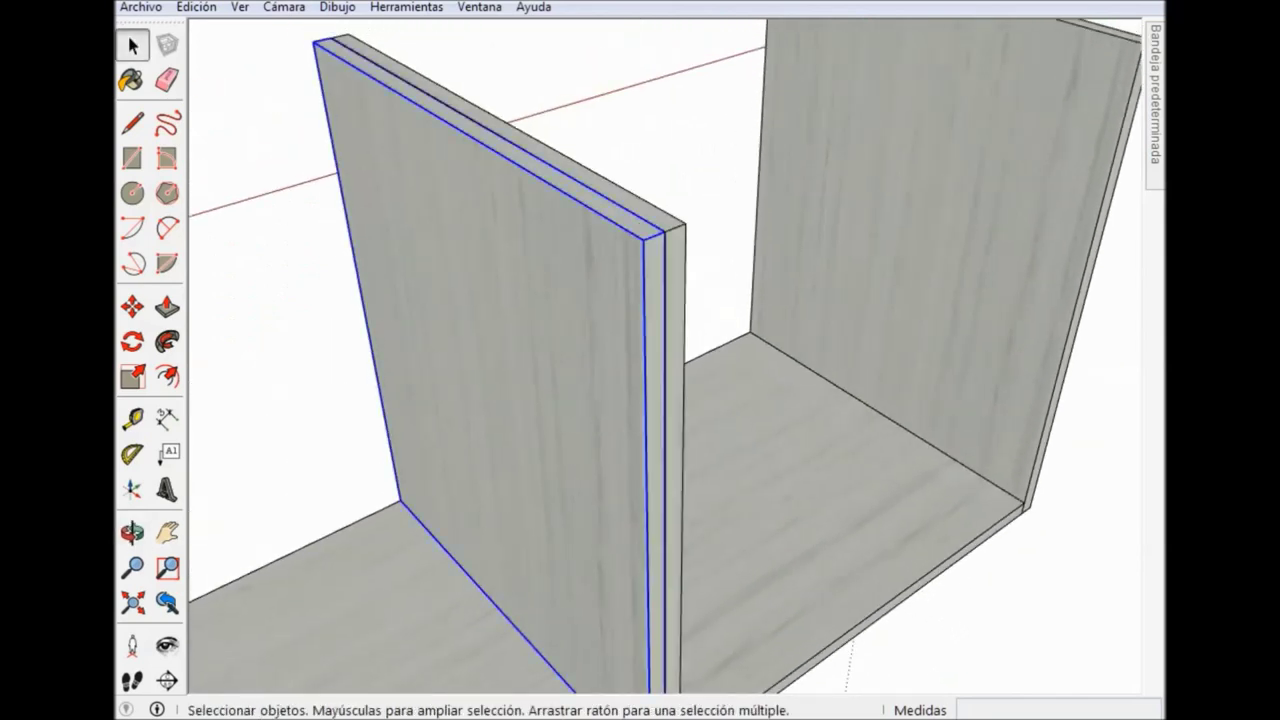
double_click(500, 380)
click(500, 380)
click(654, 450)
key(q)
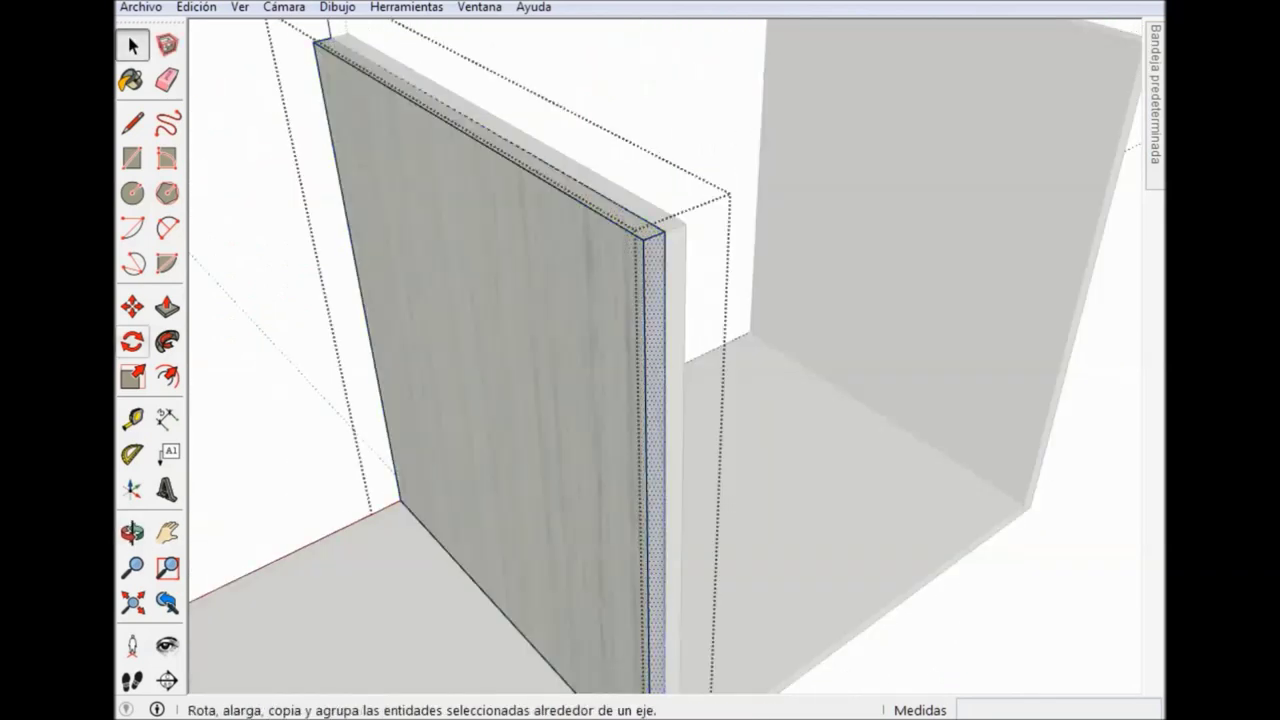
click(167, 306)
click(664, 451)
text(400)
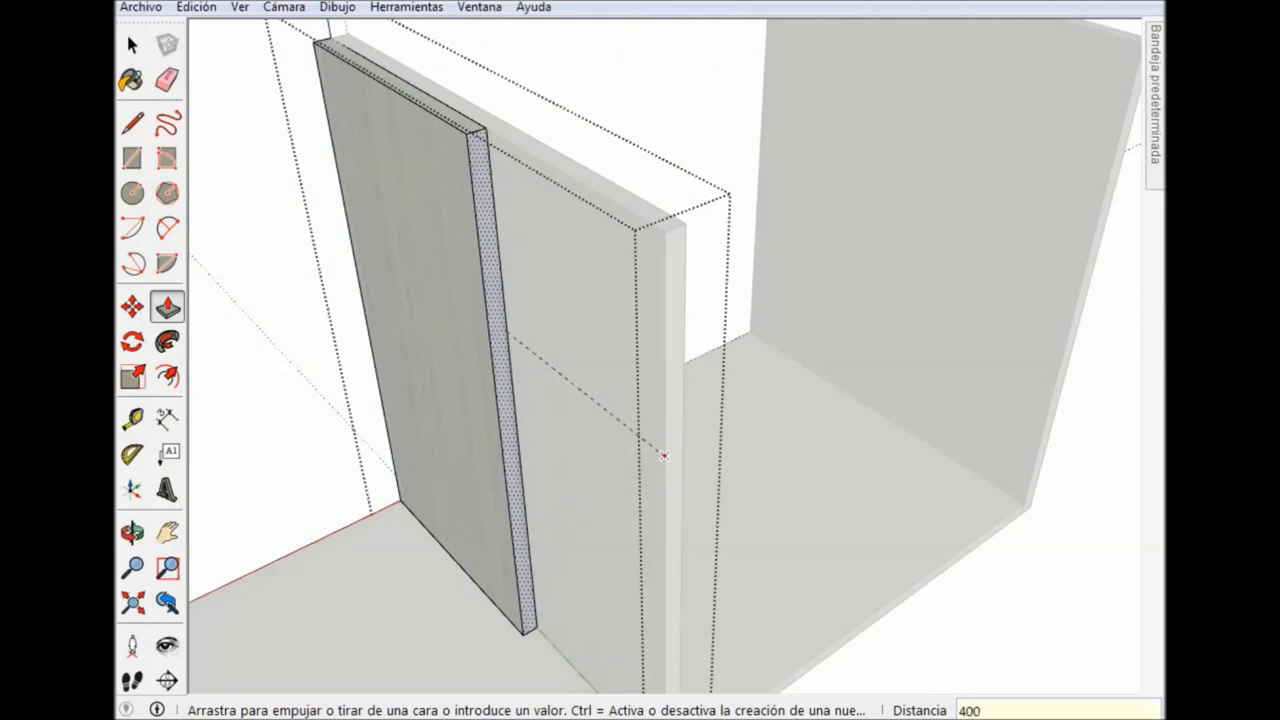
text(-400)
key(Return)
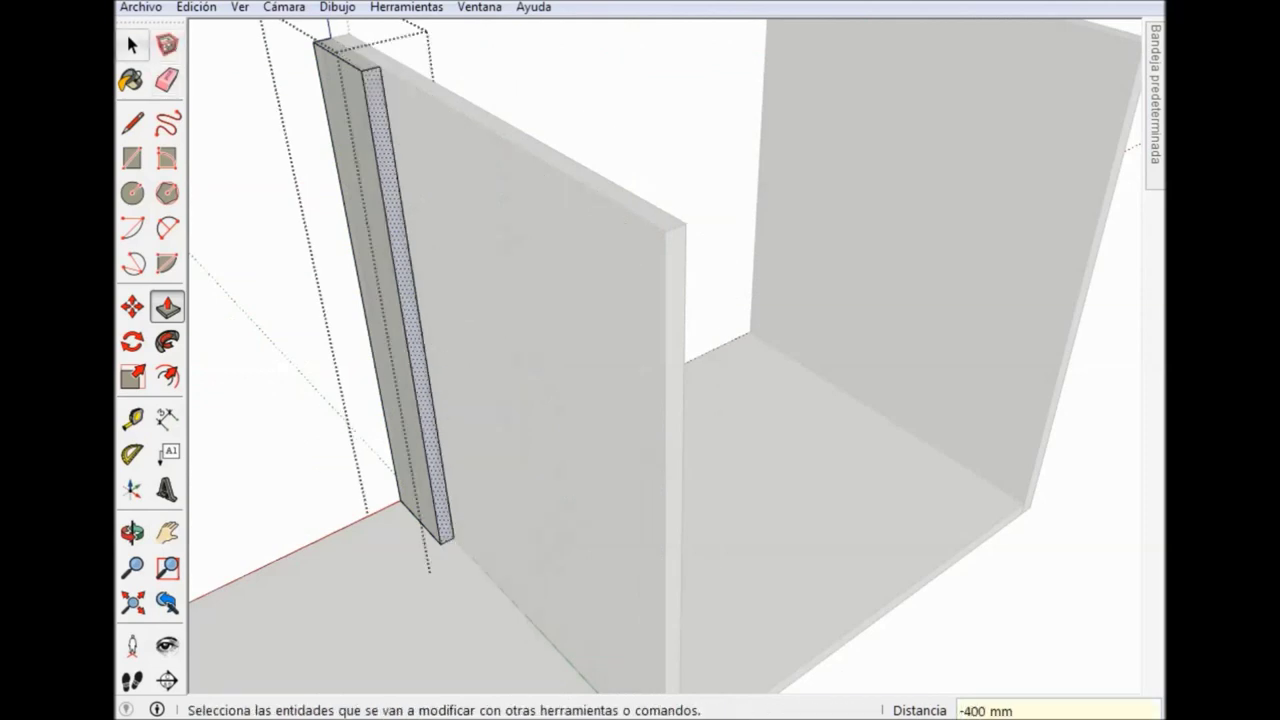
click(132, 44)
key(o)
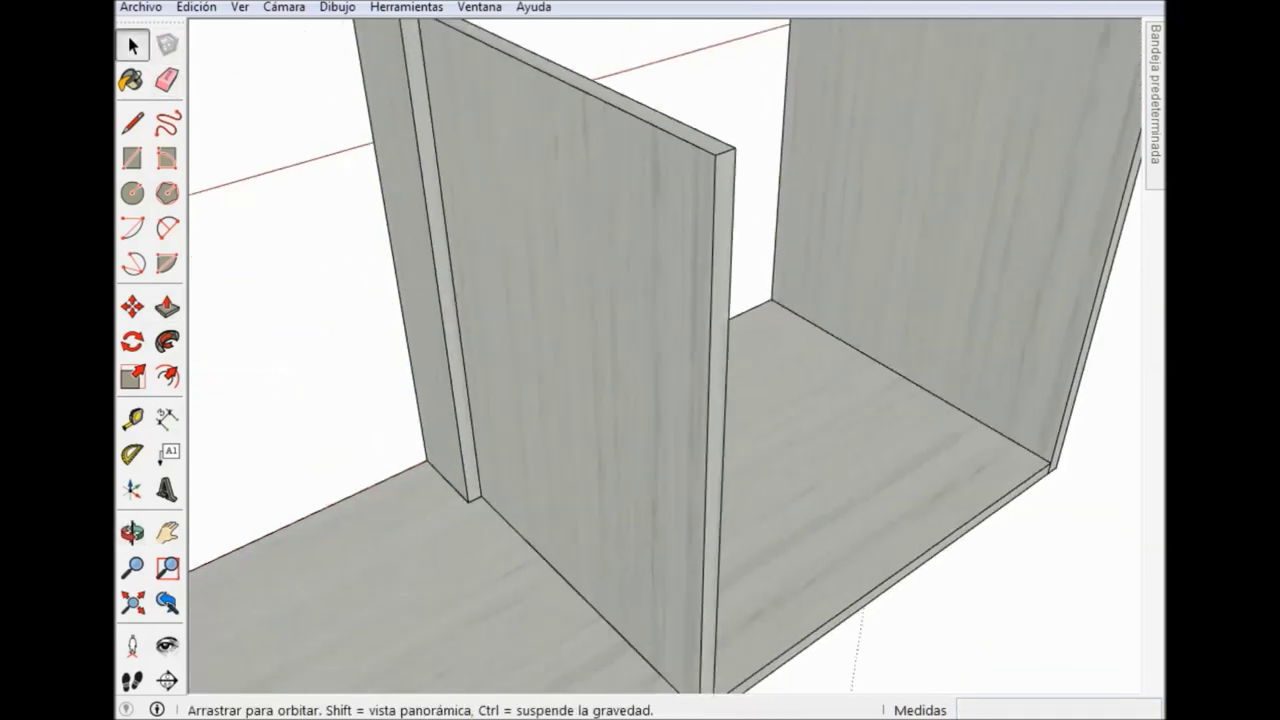
drag(640, 360, 570, 320)
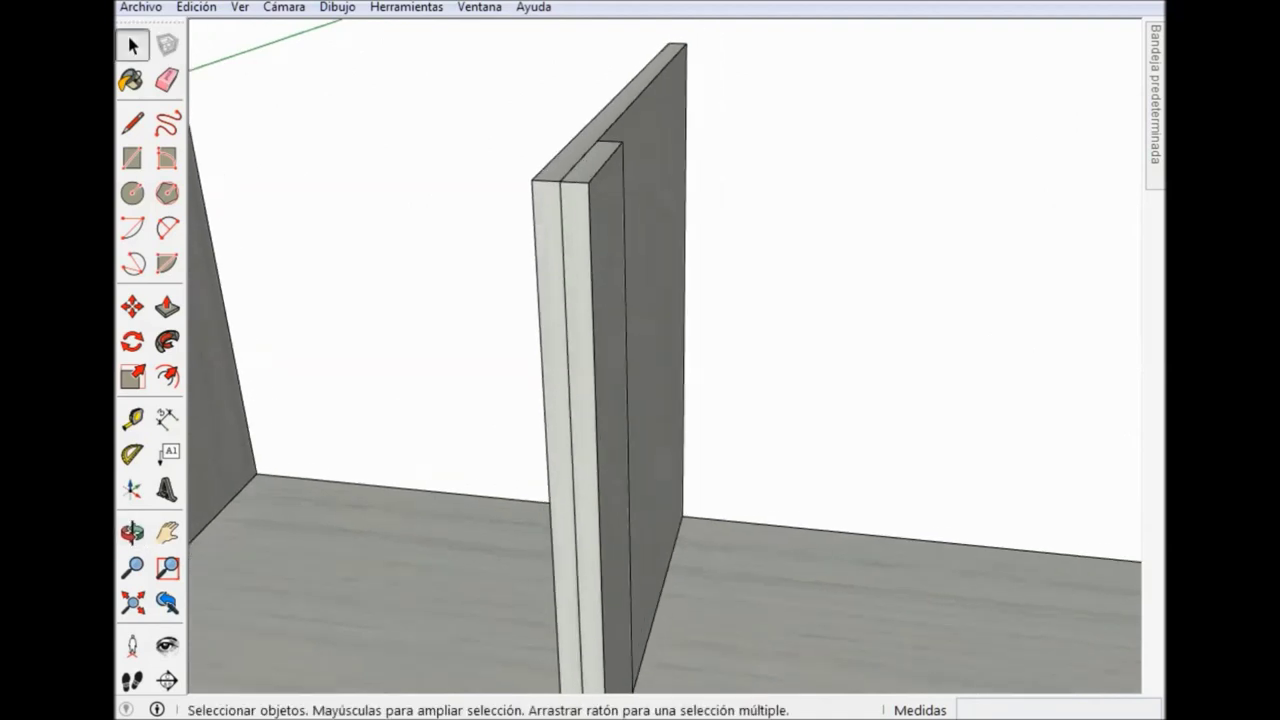
Create a guide on the strip and dimension 100 mm from its top corner down to it.
key(t)
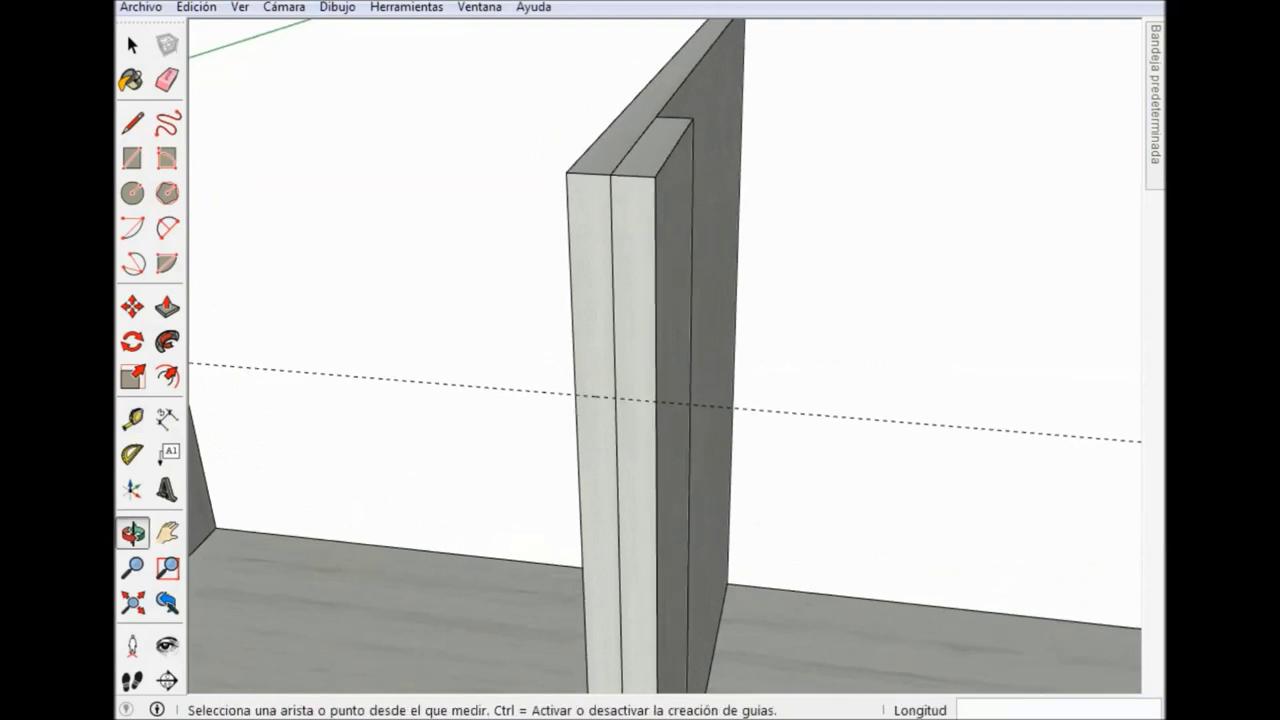
middle_drag(600, 380, 654, 349)
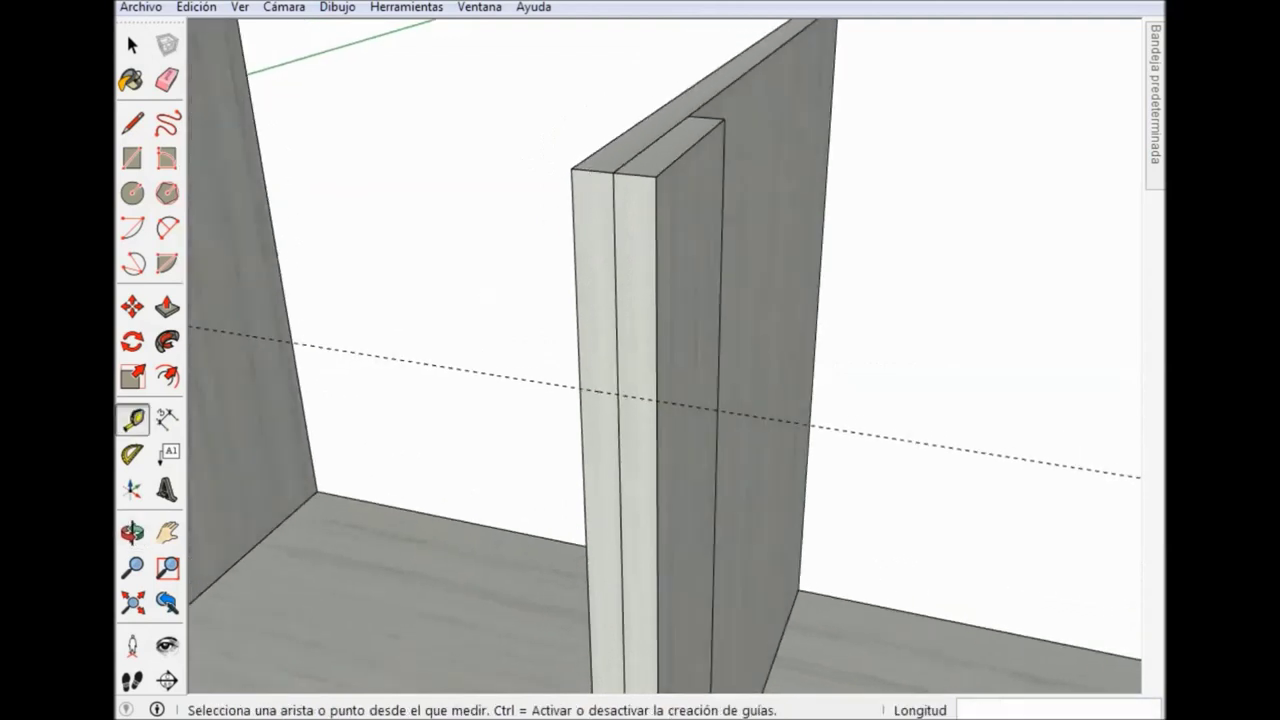
key(d)
click(571, 168)
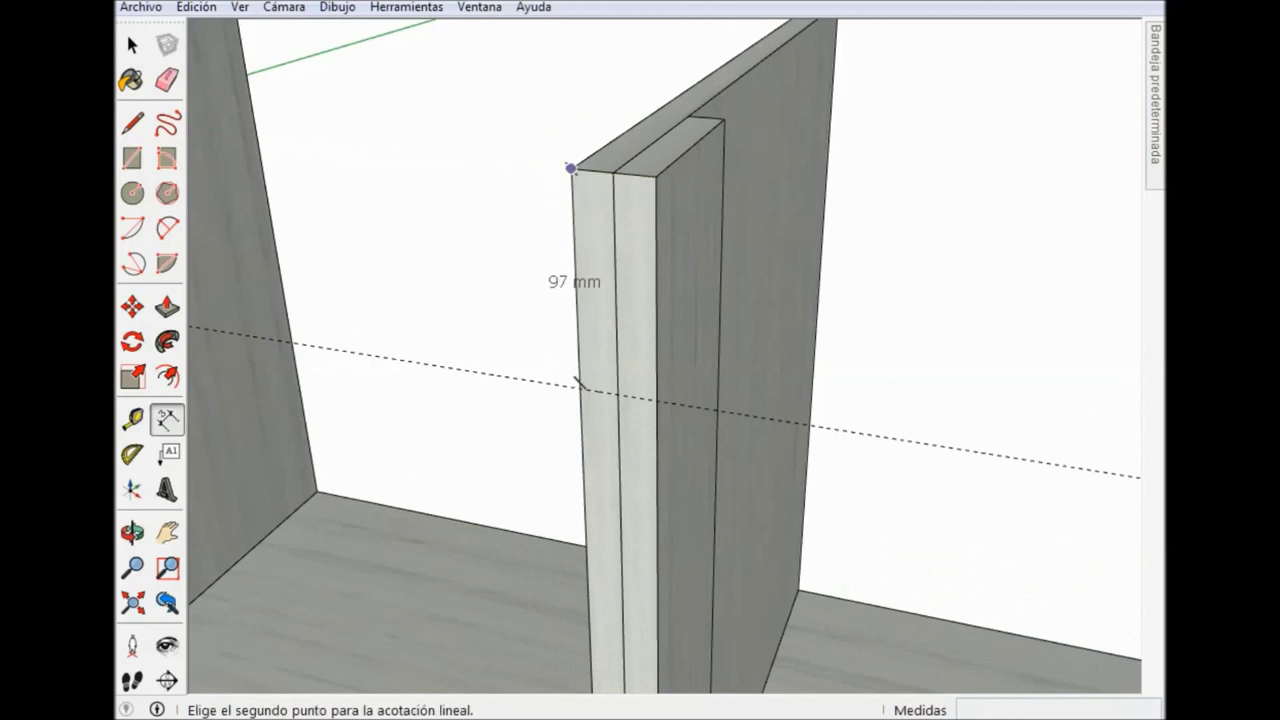
click(580, 388)
click(476, 372)
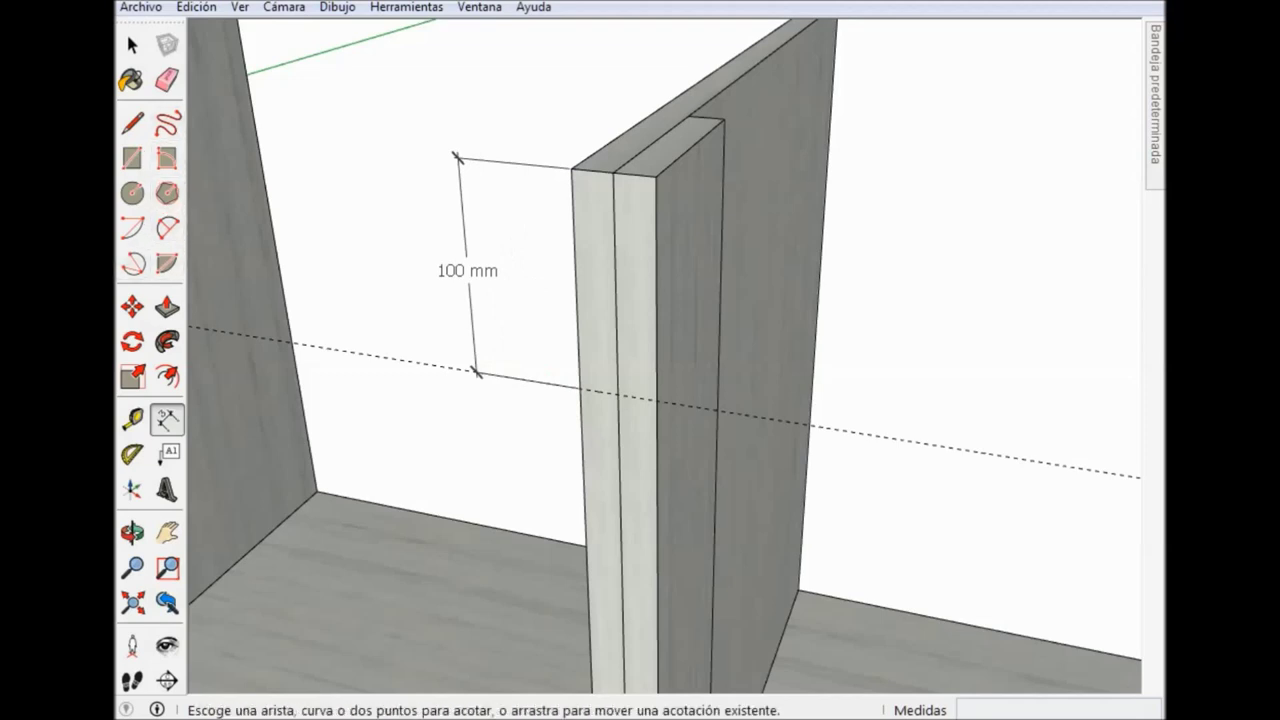
key(space)
click(690, 300)
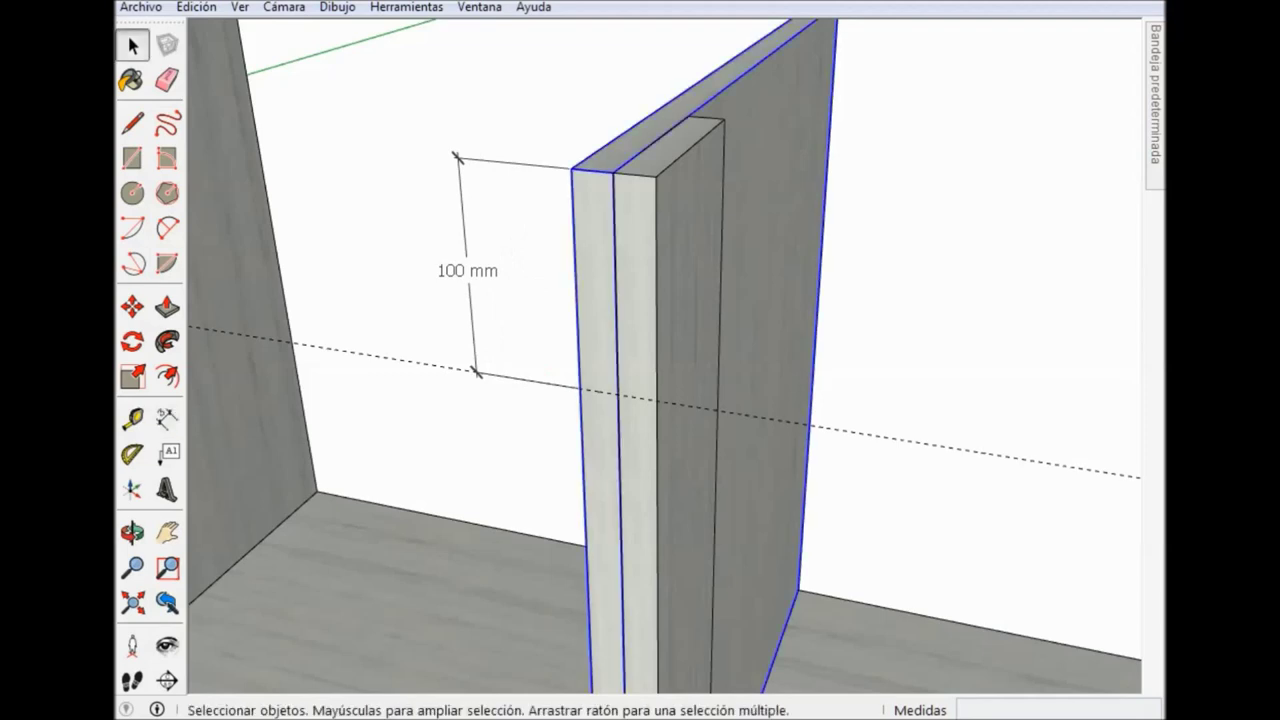
Split the strip's narrow face with a line at the guide and push the upper part back 18 mm.
double_click(597, 380)
click(597, 380)
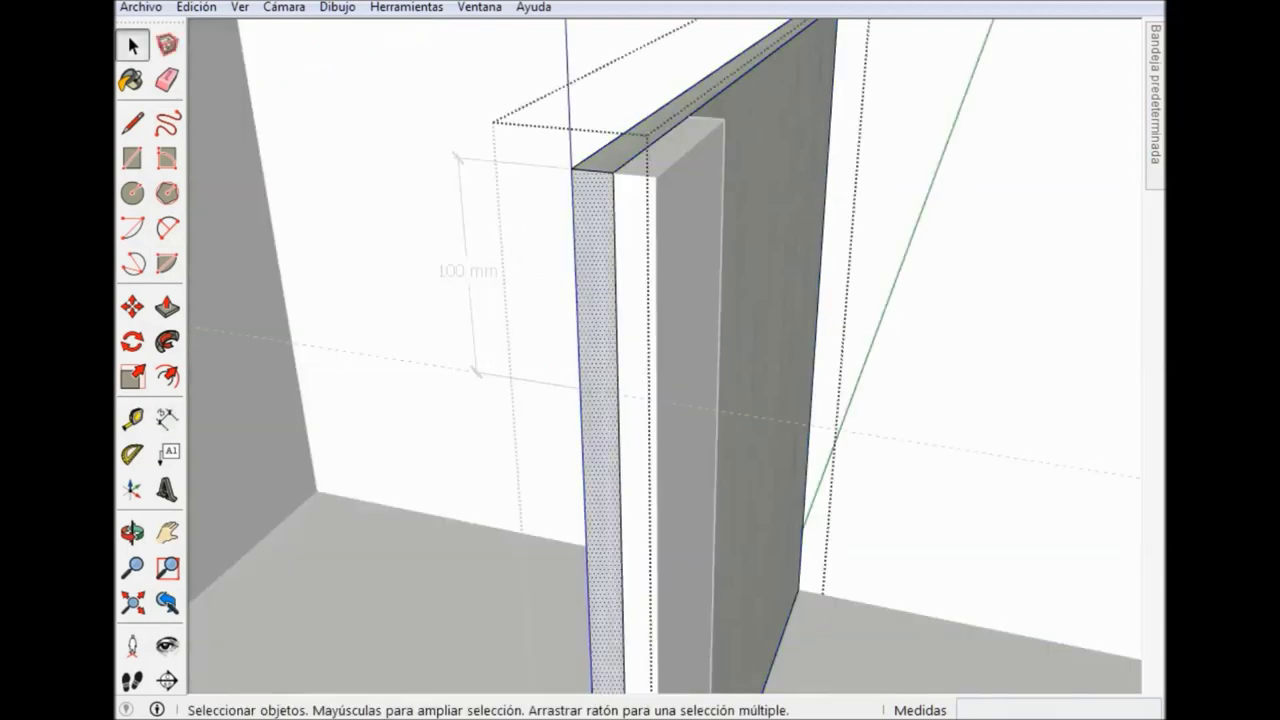
click(132, 122)
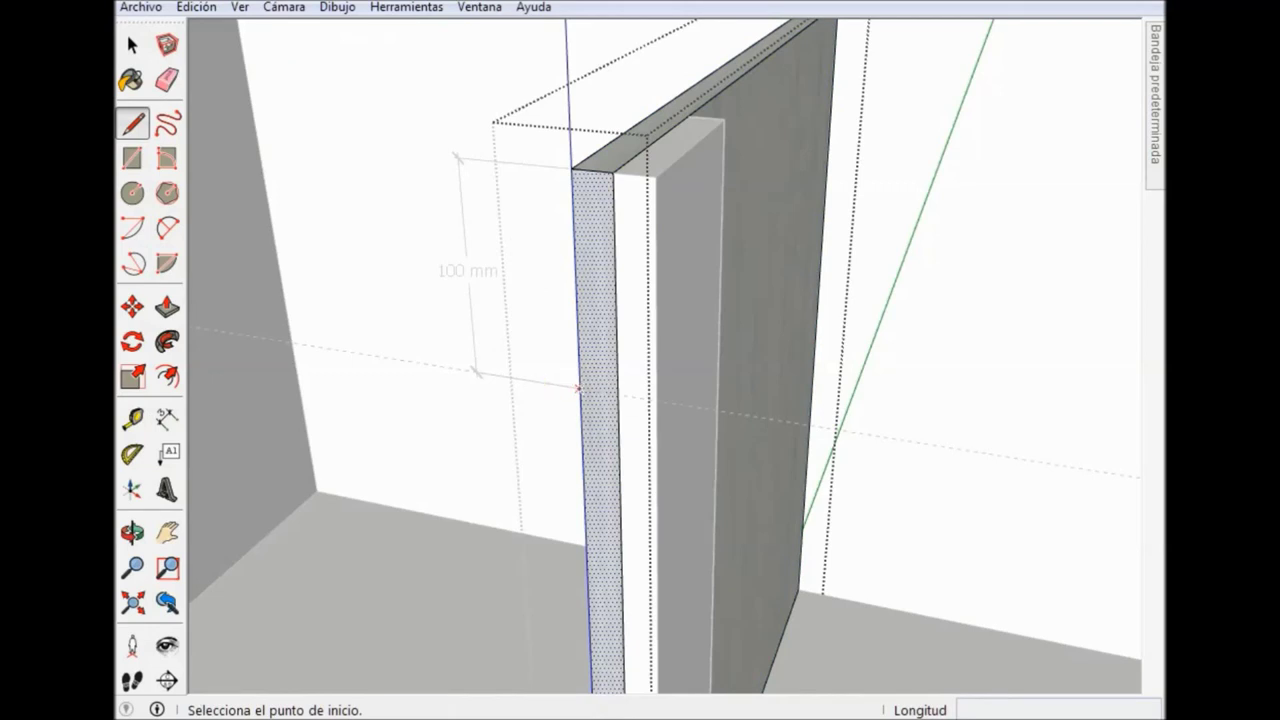
click(578, 388)
click(616, 392)
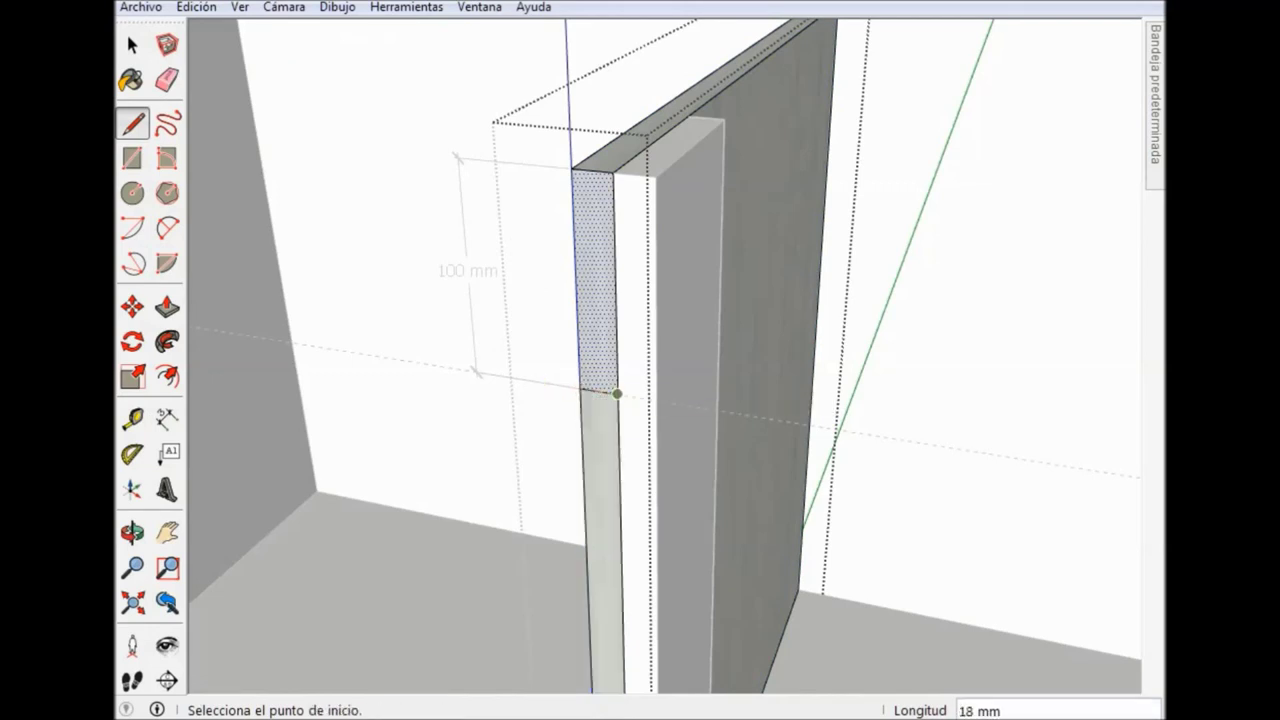
click(167, 307)
click(617, 393)
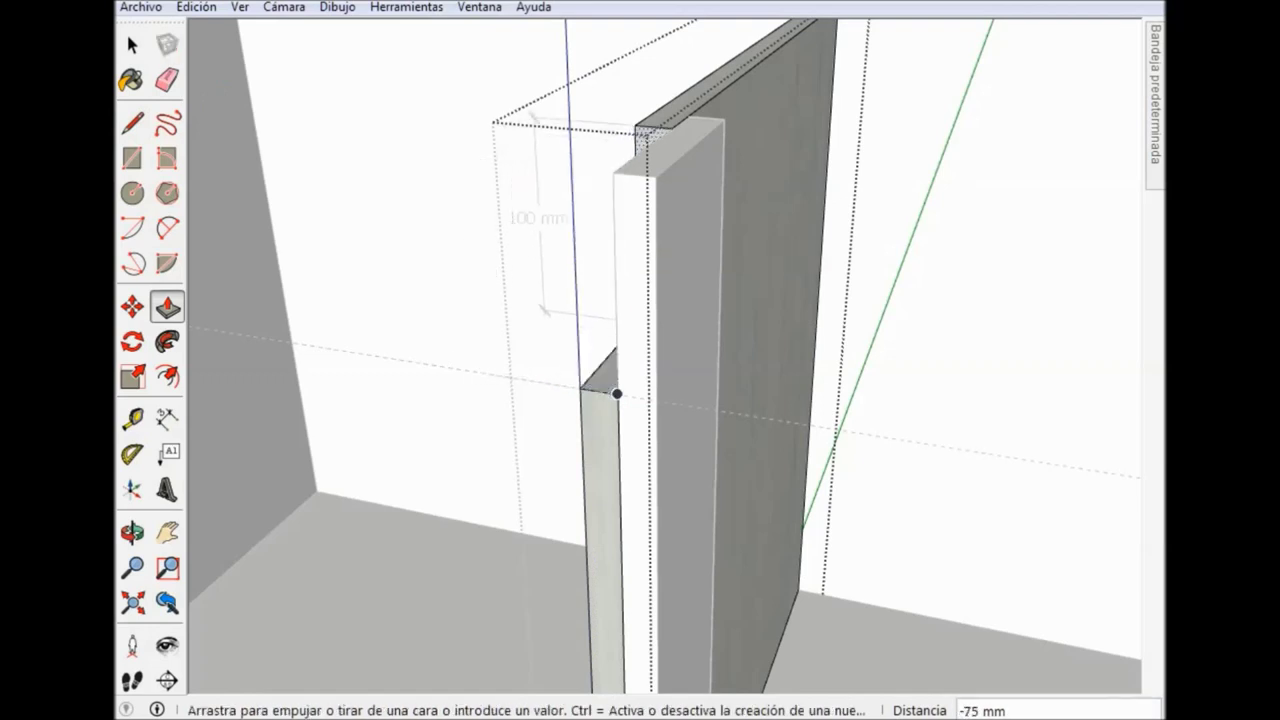
text(-18)
key(Return)
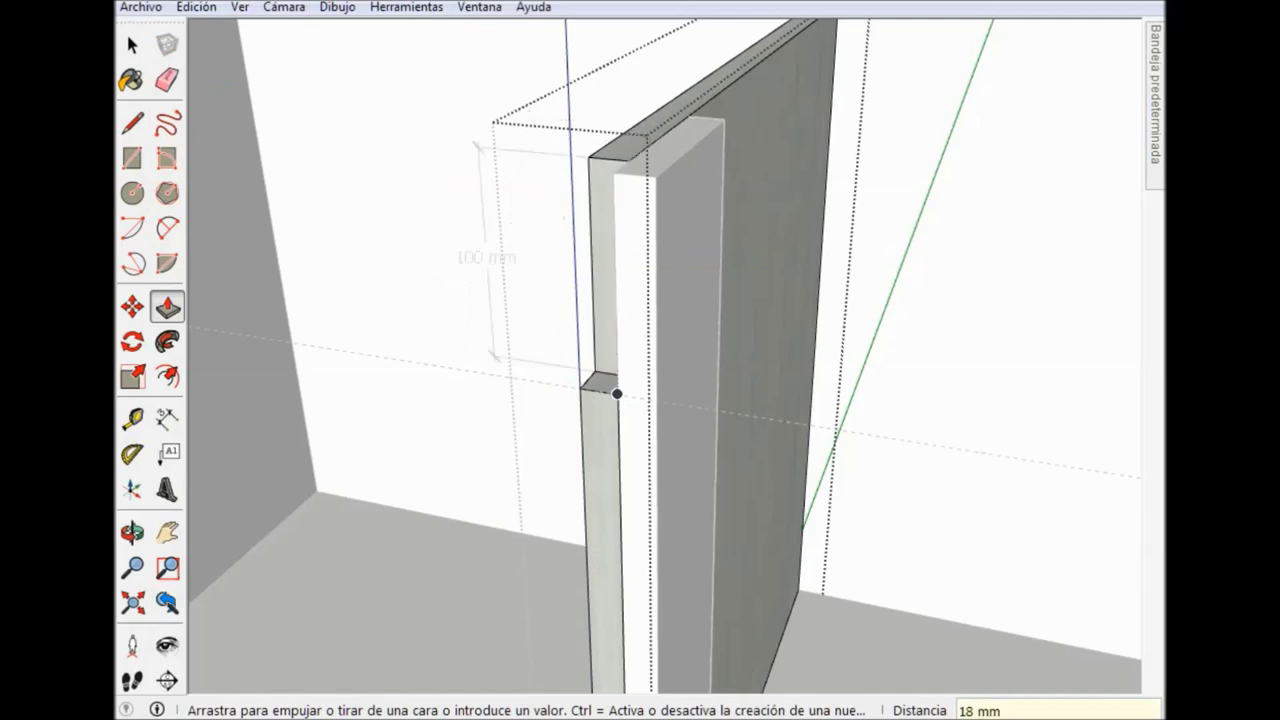
click(132, 45)
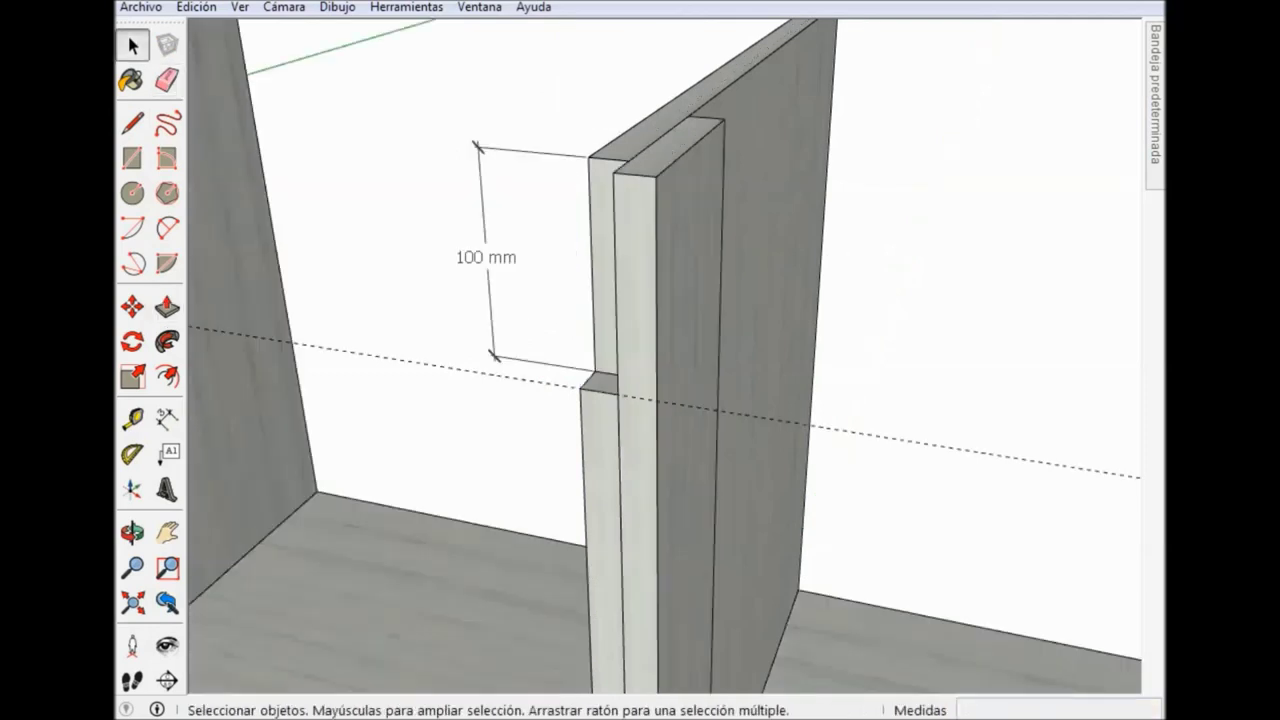
middle_drag(660, 360, 560, 380)
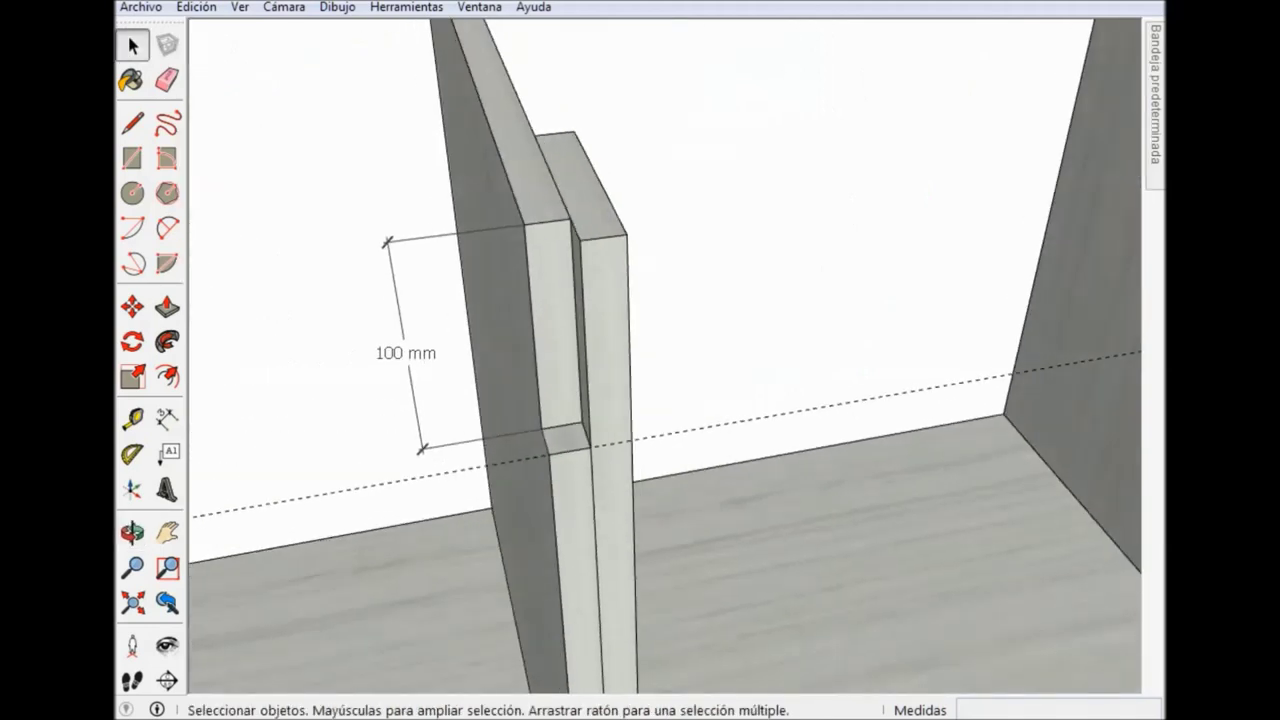
Dimension the strip's 18 mm thickness and move its label outside the dimension lines.
middle_drag(660, 360, 580, 390)
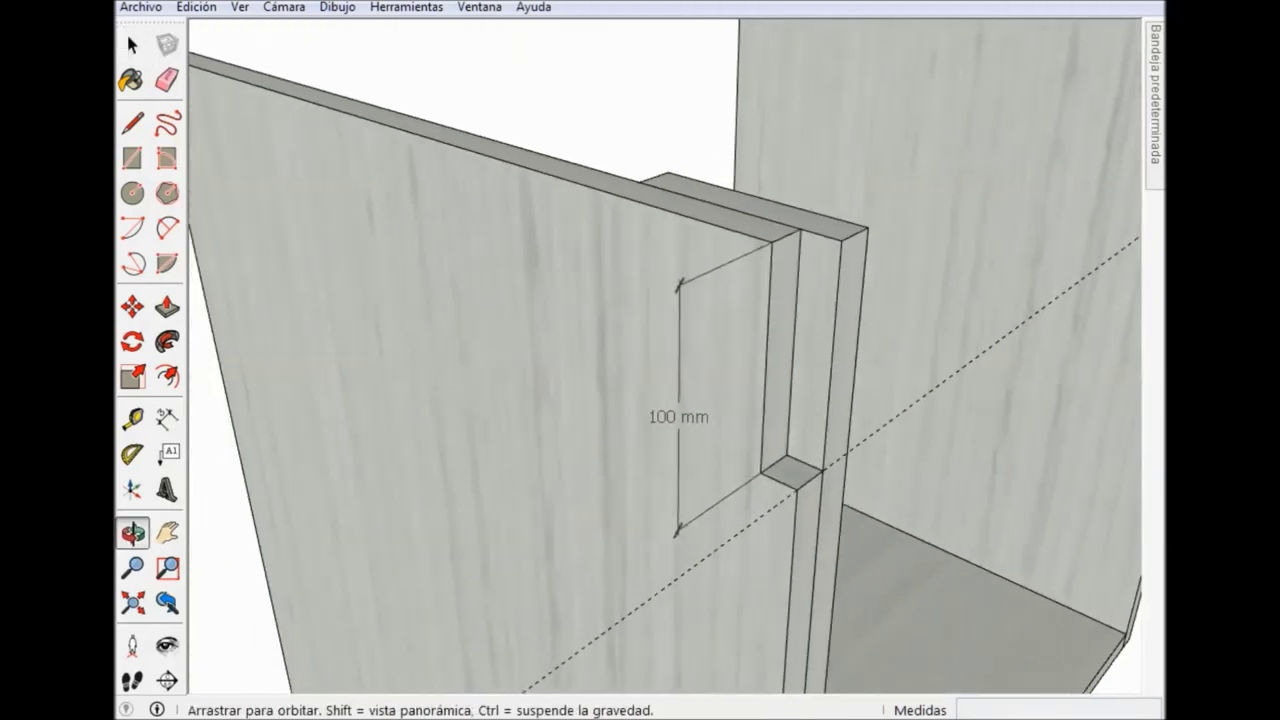
click(167, 418)
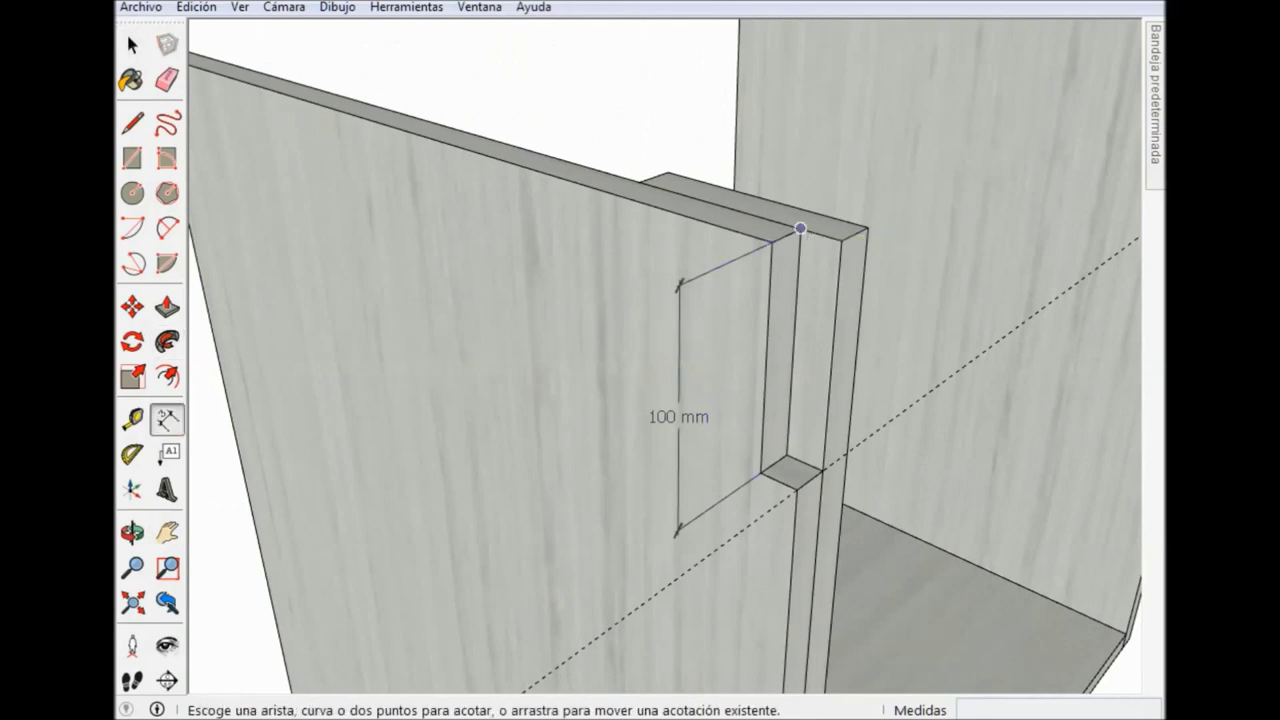
click(800, 228)
click(840, 240)
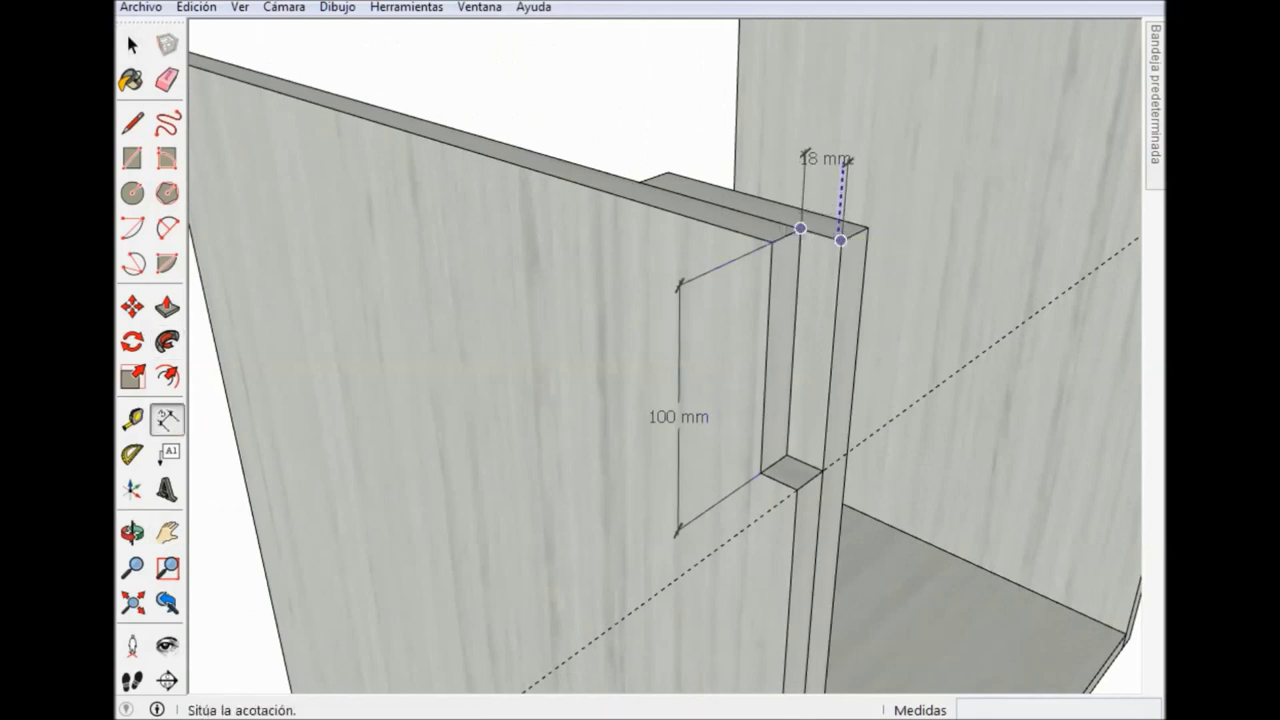
click(845, 160)
right_click(834, 163)
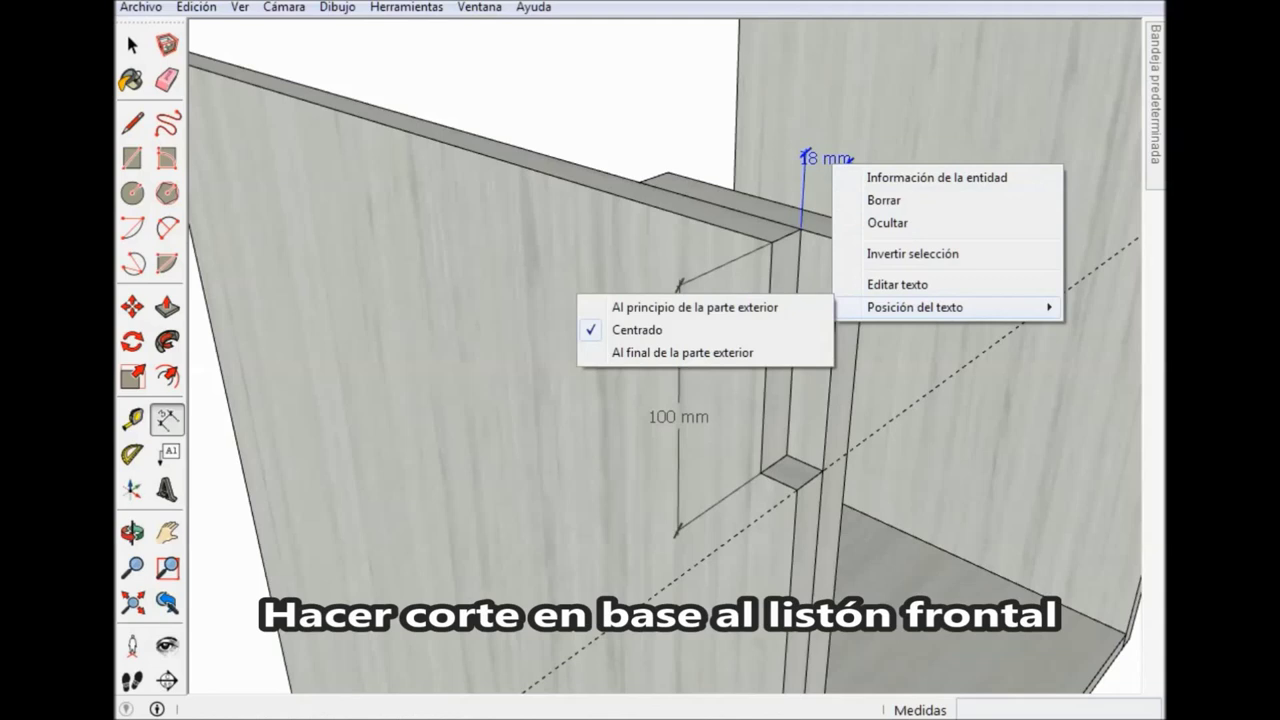
click(790, 307)
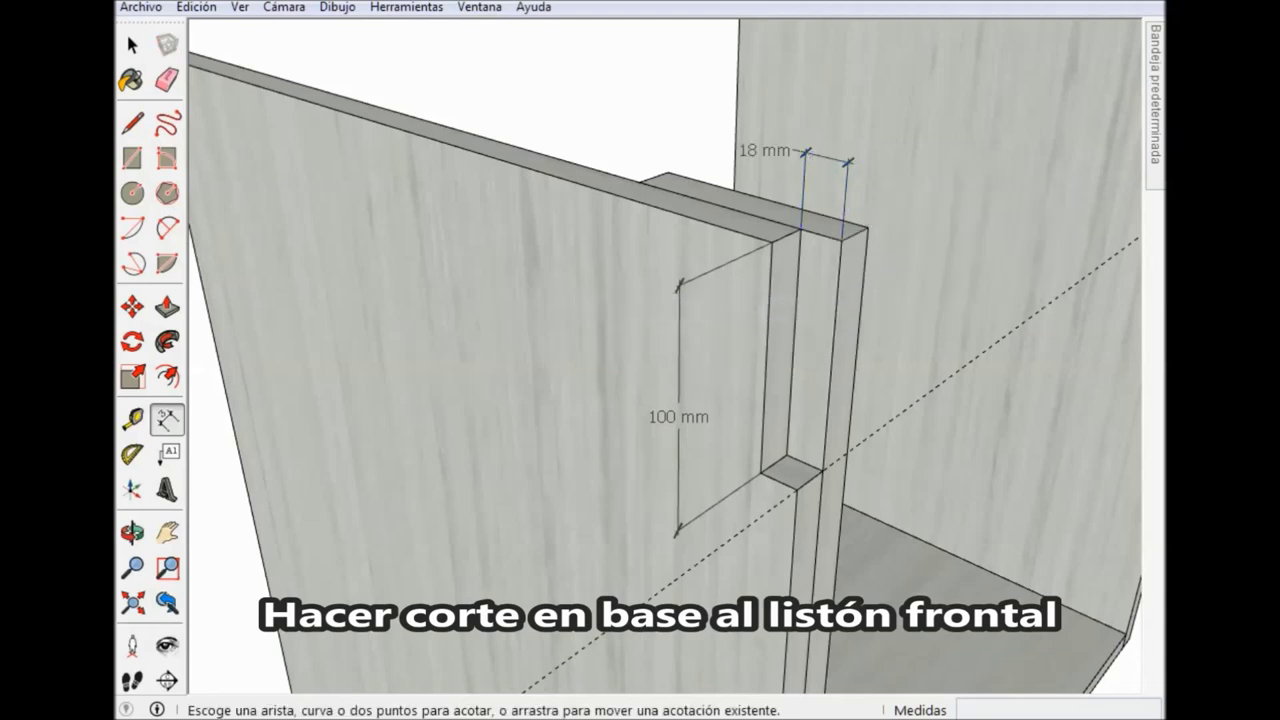
Delete the 18 mm and 100 mm dimensions from the strip.
click(133, 45)
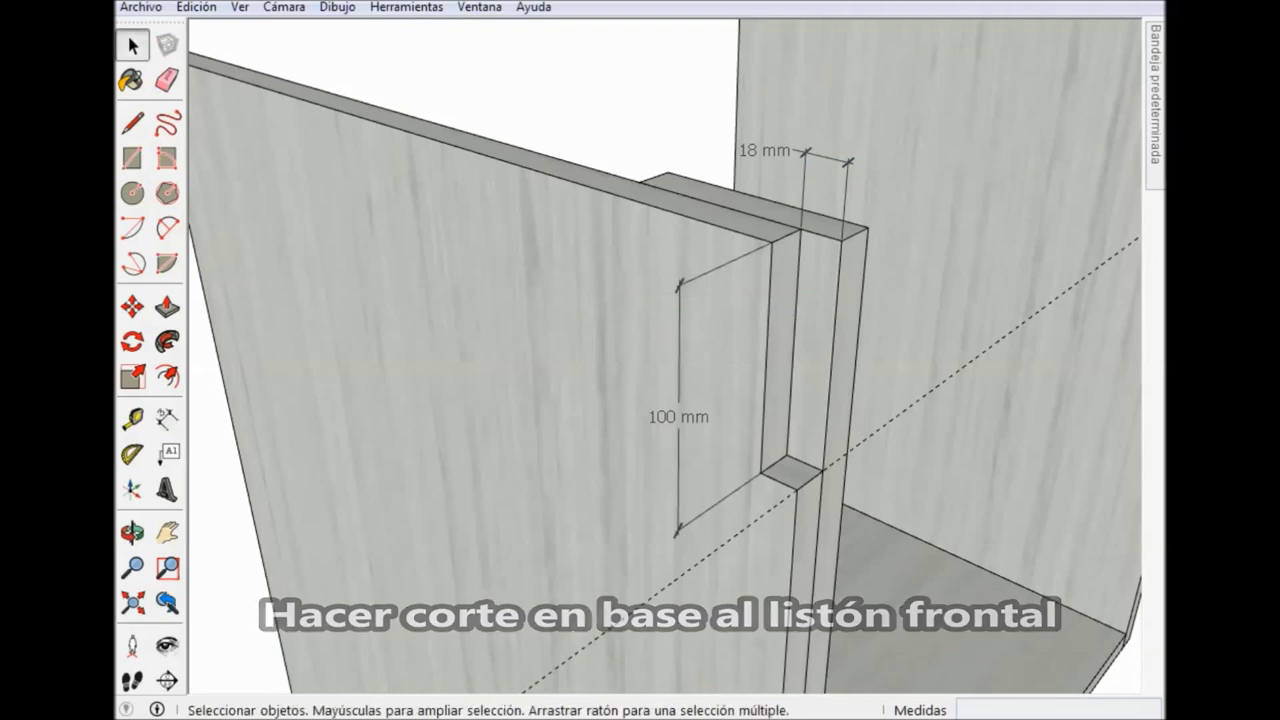
key(Delete)
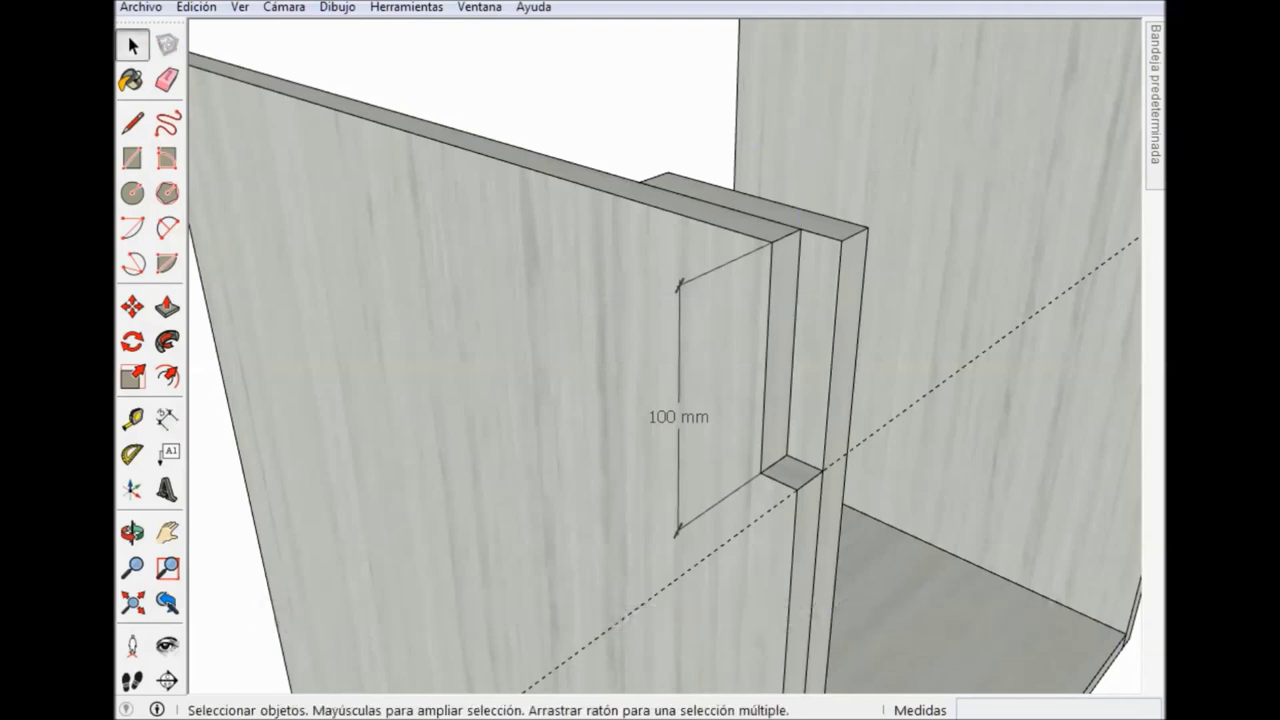
key(Delete)
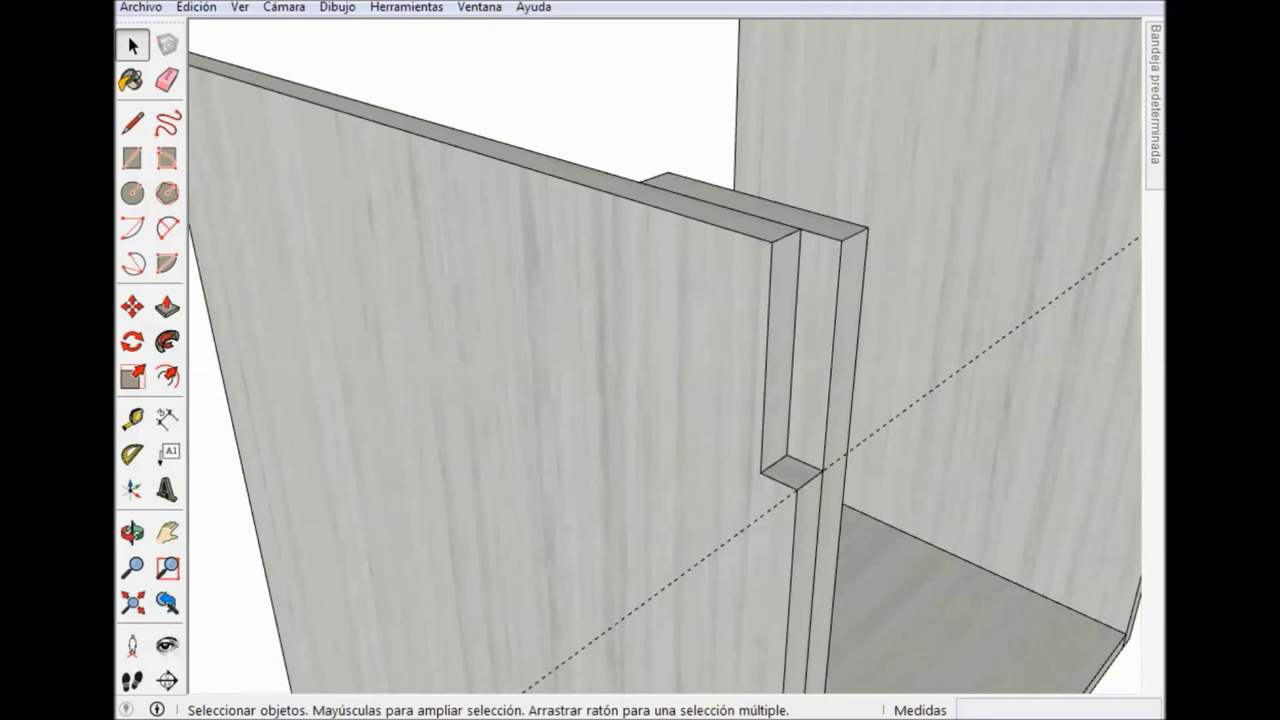
middle_drag(640, 400, 760, 420)
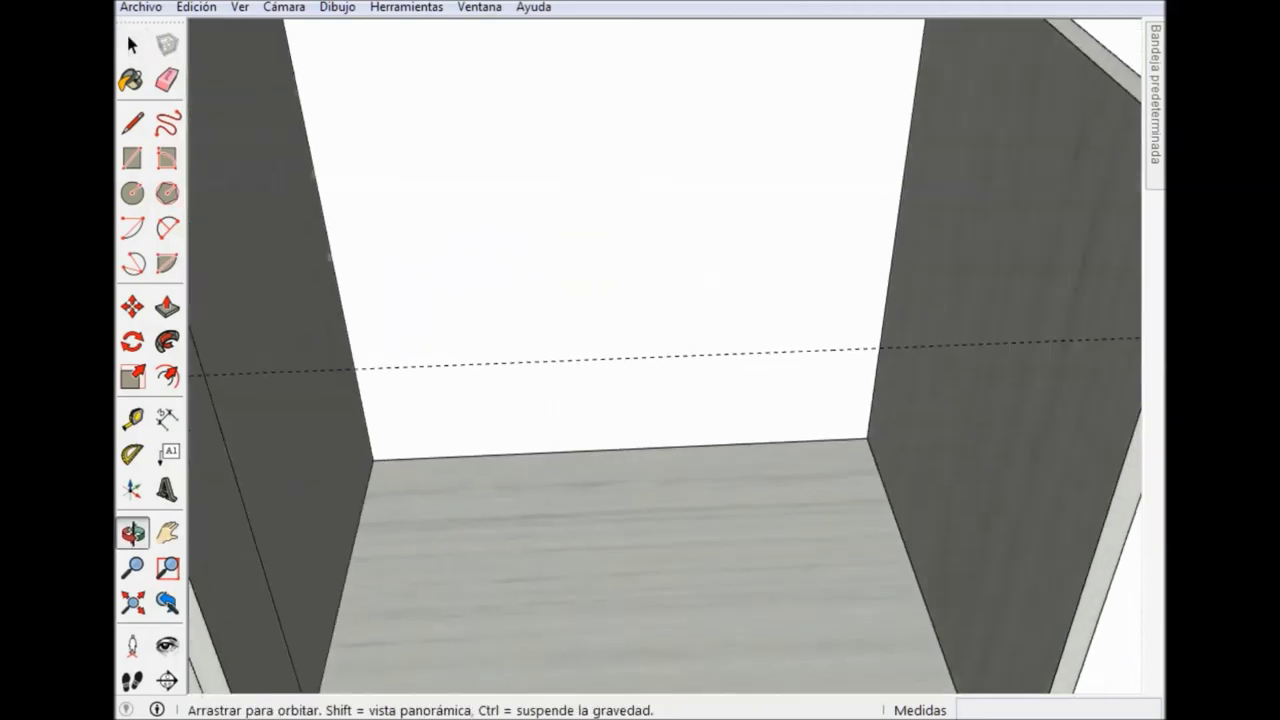
Open the divider panel for editing and draw a line splitting its front edge face at notch height.
middle_drag(640, 400, 470, 390)
scroll(640, 400, up, 2)
middle_drag(640, 400, 600, 380)
click(620, 400)
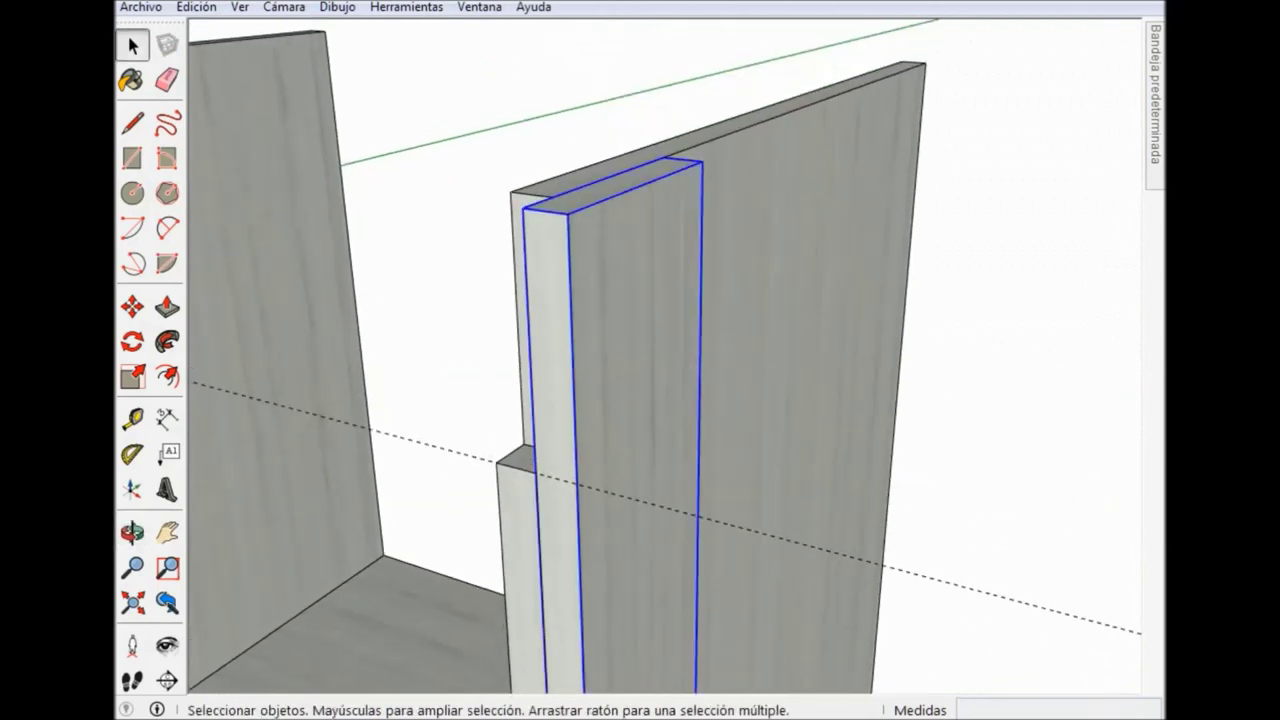
double_click(620, 400)
triple_click(620, 400)
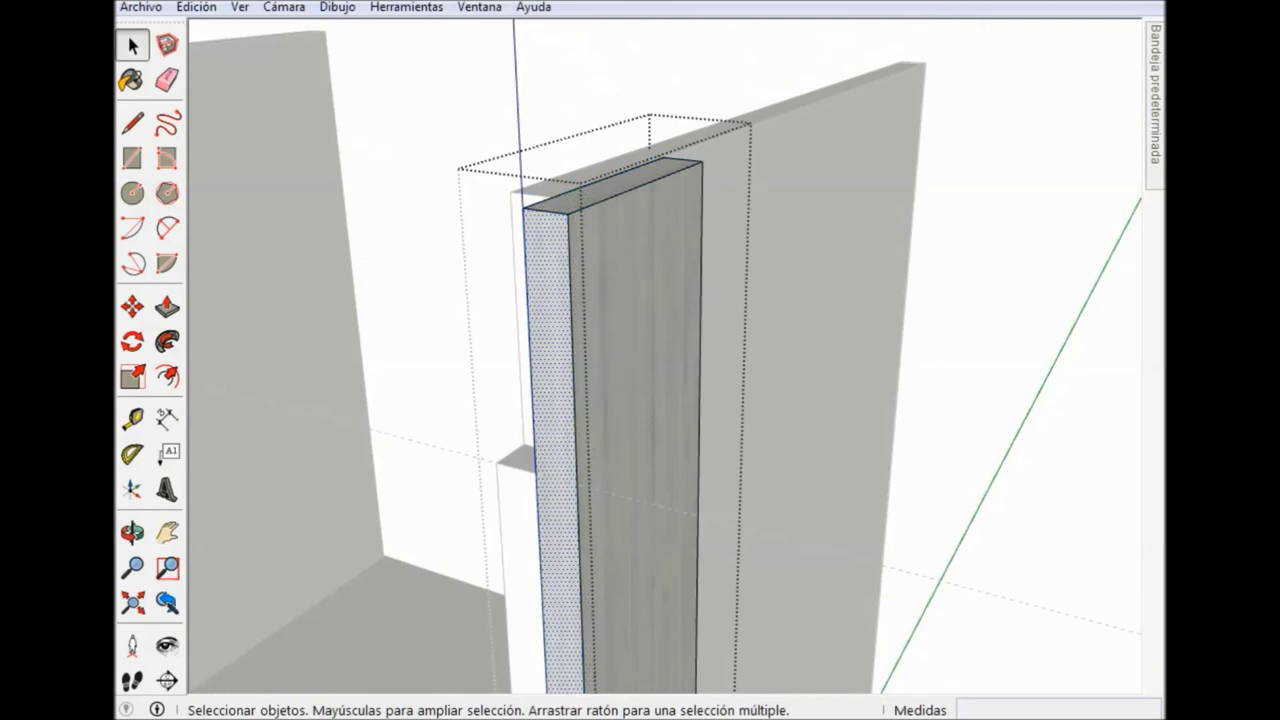
click(132, 122)
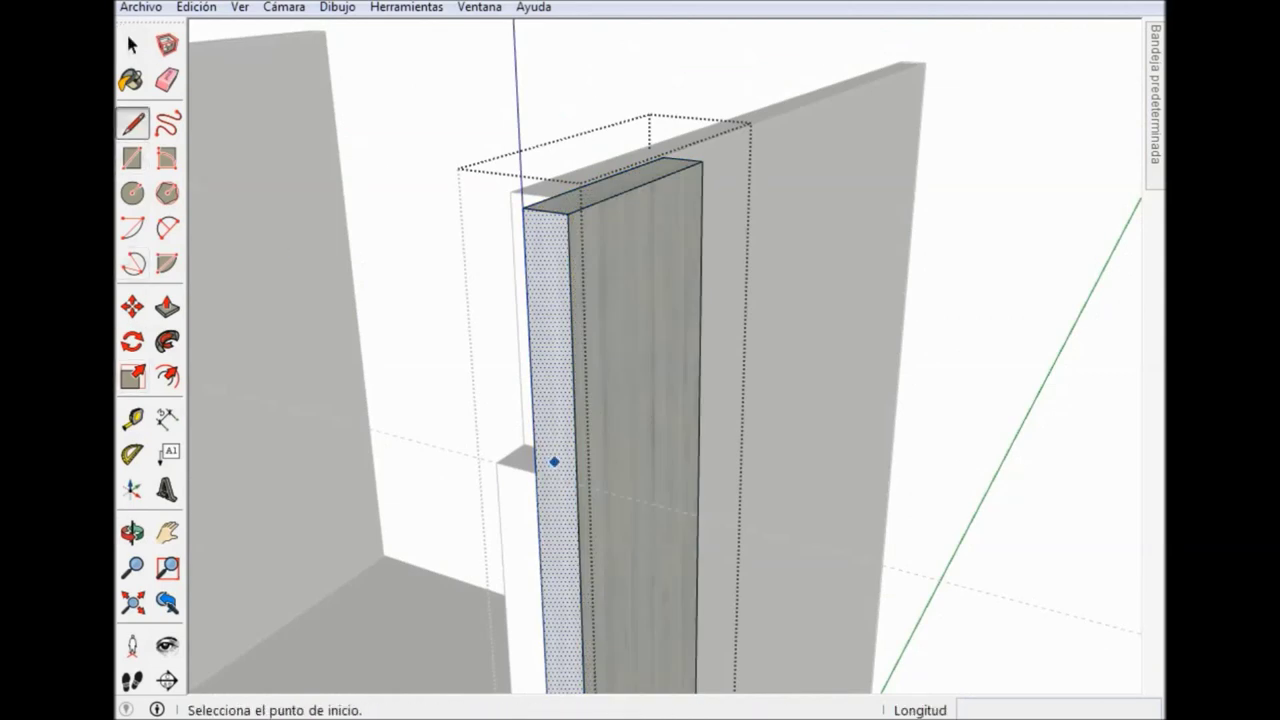
click(536, 473)
click(577, 483)
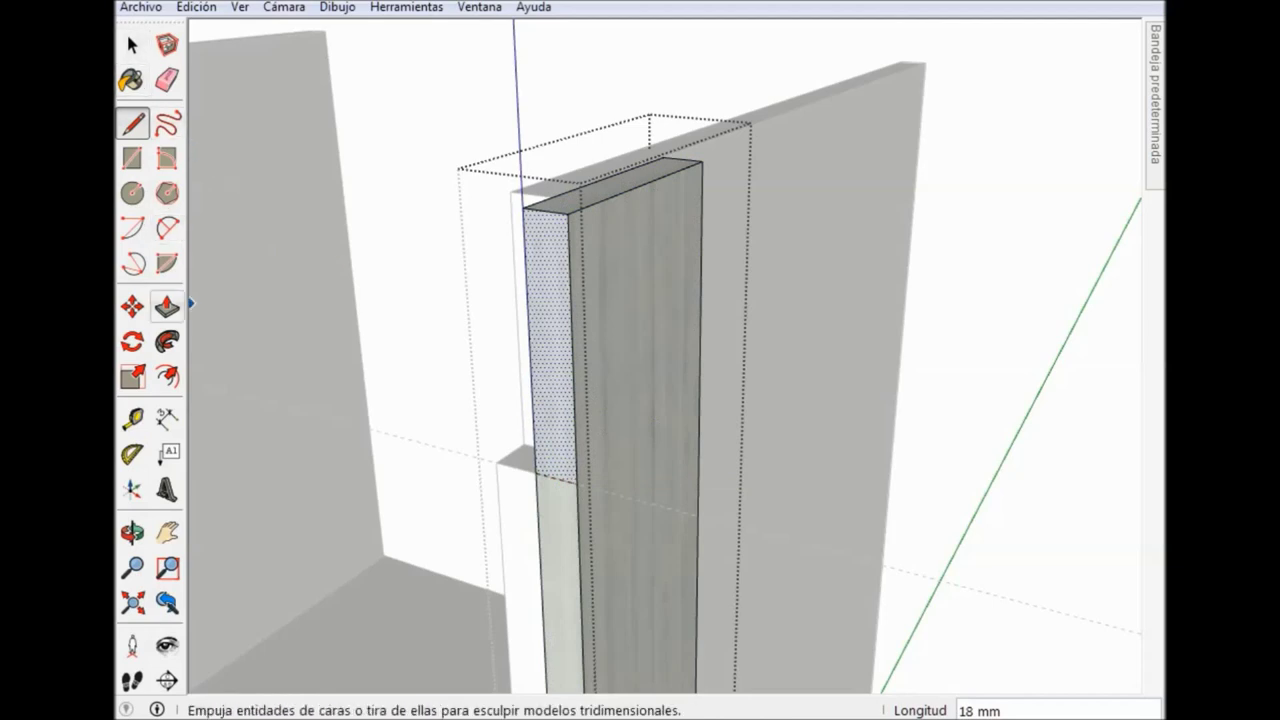
Push the divider's upper edge face back 18 mm to form the notch.
click(186, 304)
click(576, 483)
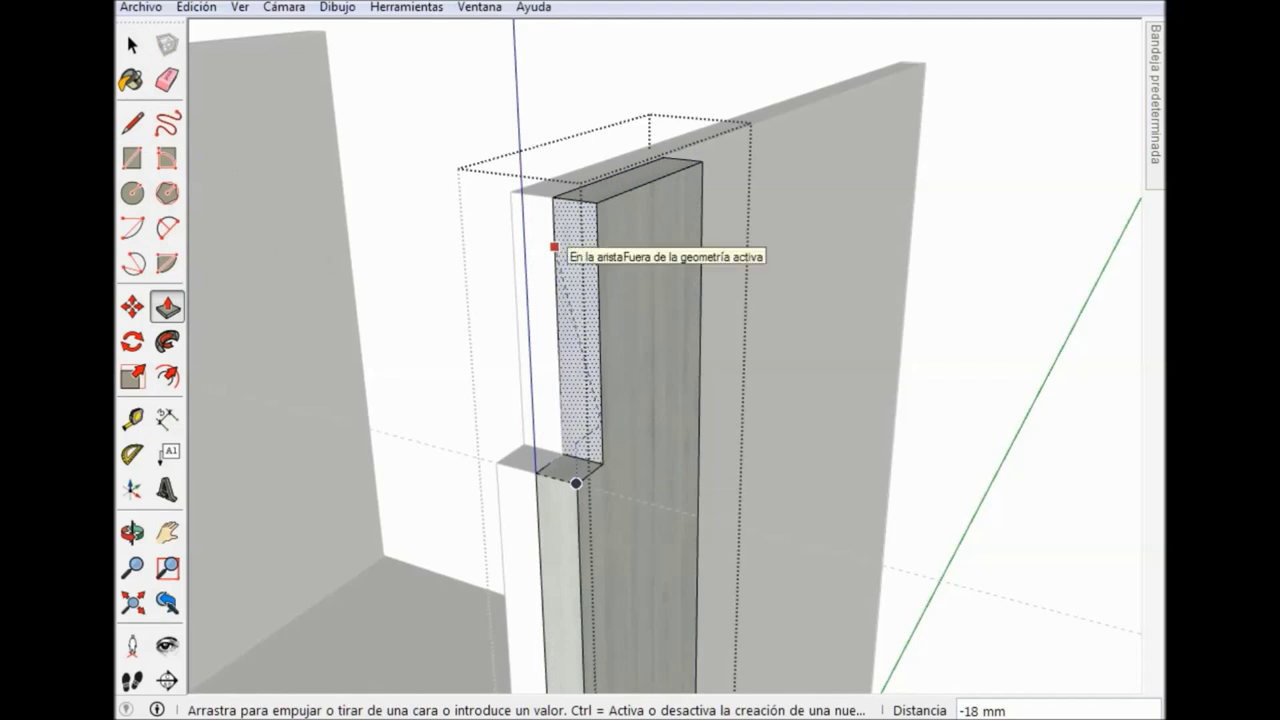
click(553, 250)
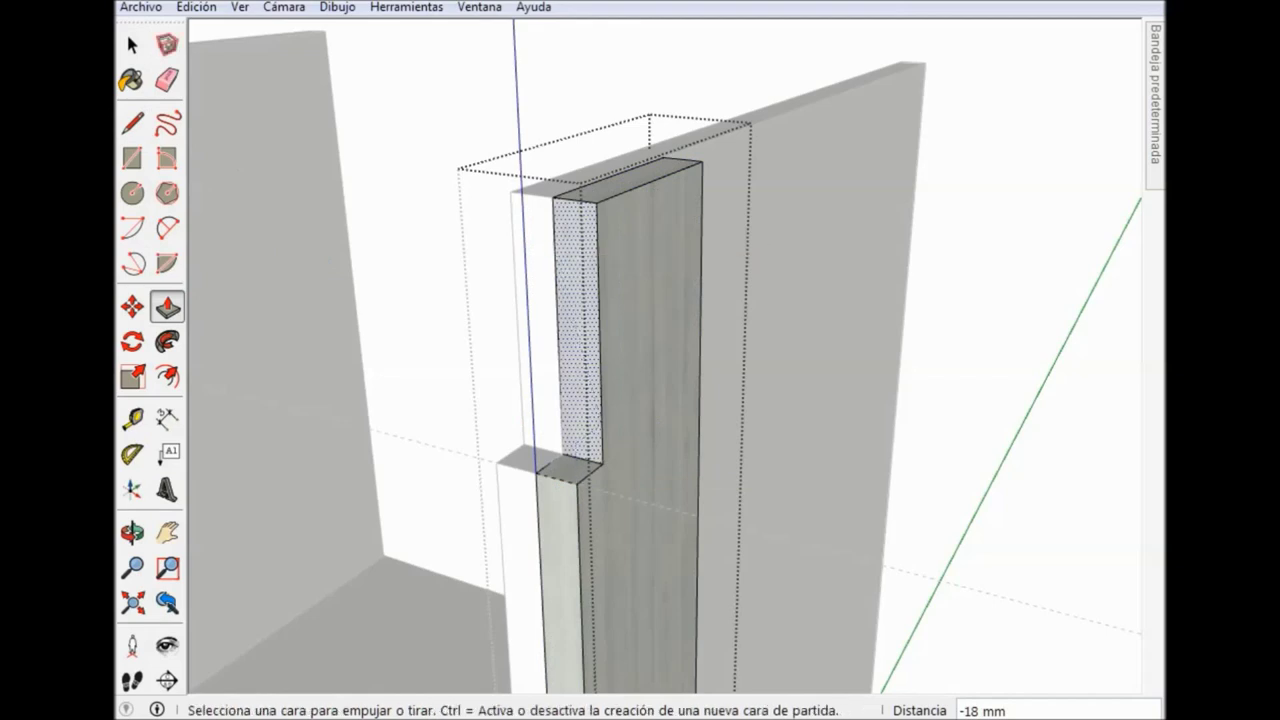
click(132, 44)
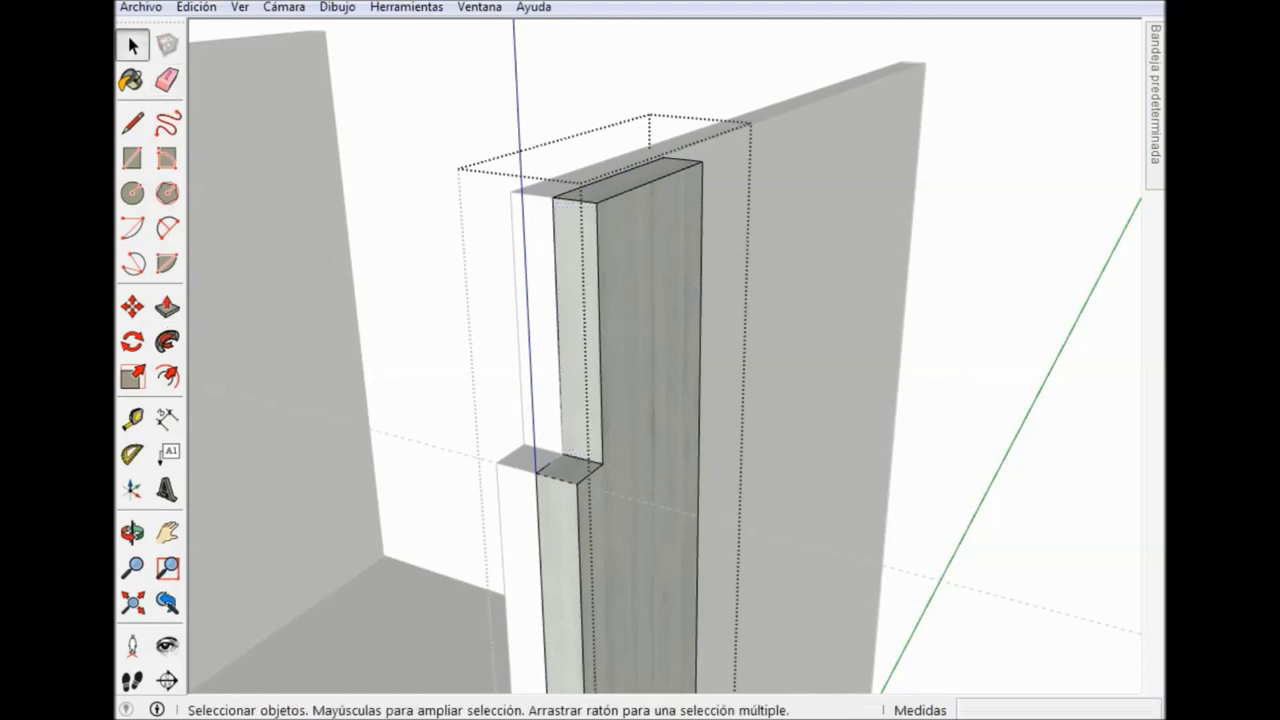
scroll(640, 360, down, 3)
mouse_move(640, 360)
middle_down()
mouse_move(700, 360)
mouse_move(460, 365)
middle_up()
scroll(640, 360, up, 3)
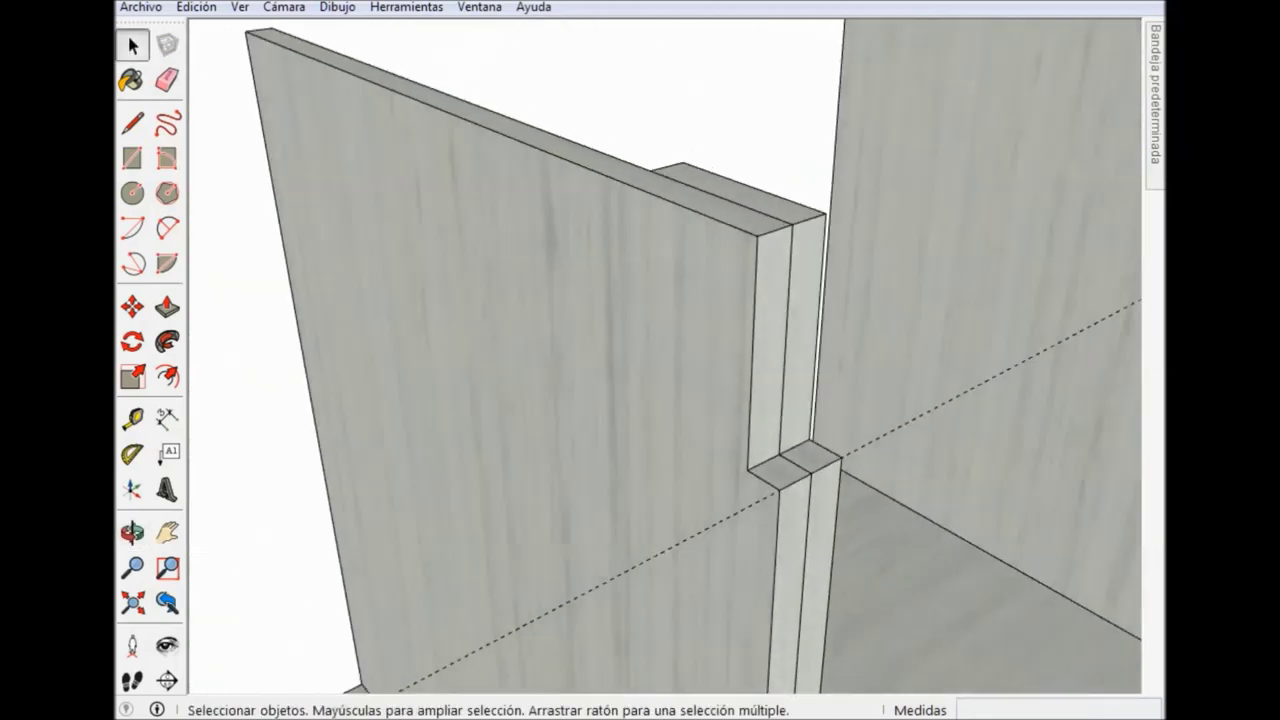
scroll(640, 360, down, 2)
scroll(640, 360, down, 1)
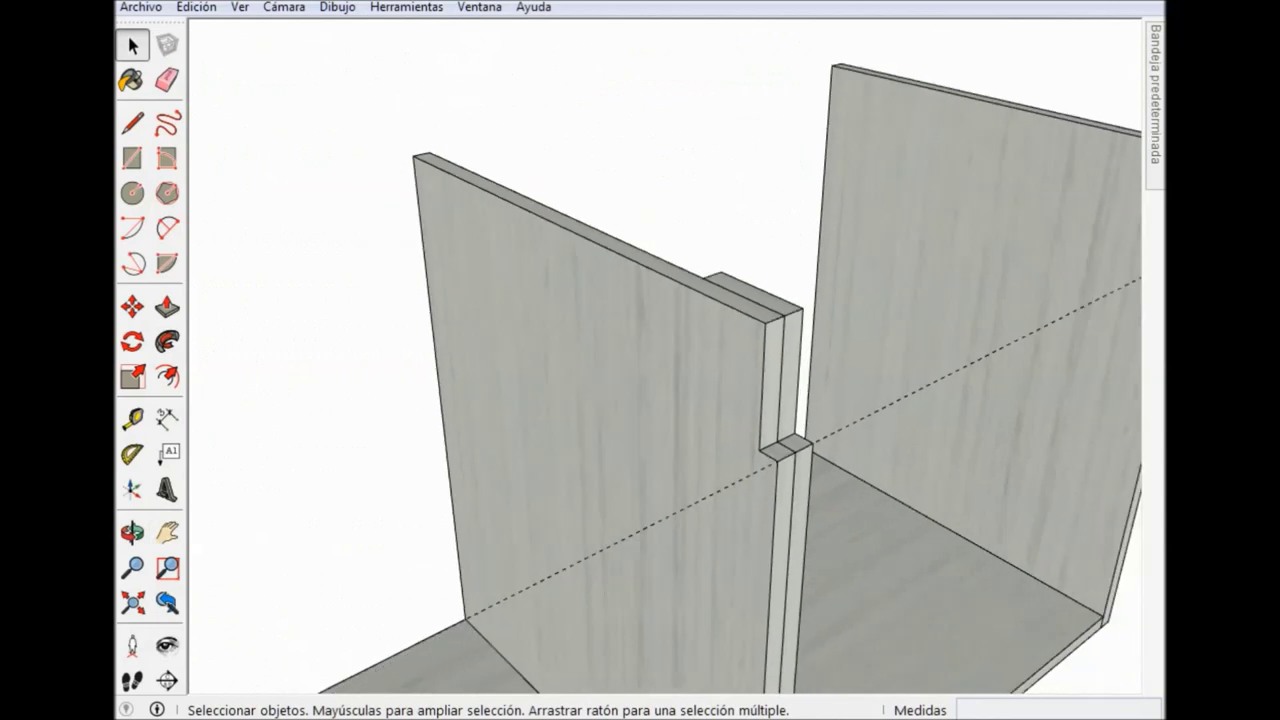
scroll(640, 360, down, 2)
mouse_move(640, 360)
middle_down()
mouse_move(480, 370)
mouse_move(600, 362)
mouse_move(500, 366)
middle_up()
scroll(640, 360, down, 1)
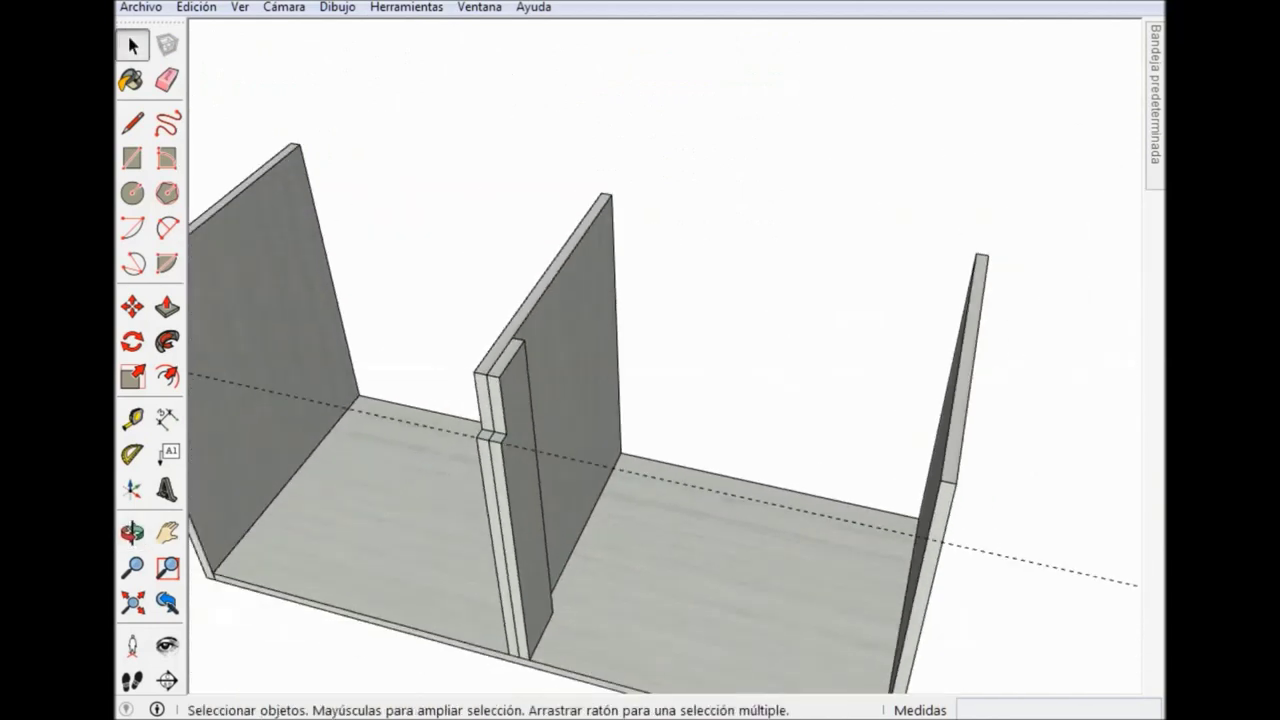
scroll(640, 360, down, 2)
mouse_move(640, 360)
middle_down()
mouse_move(545, 325)
mouse_move(520, 370)
mouse_move(505, 370)
middle_up()
scroll(640, 360, up, 2)
scroll(640, 360, up, 2)
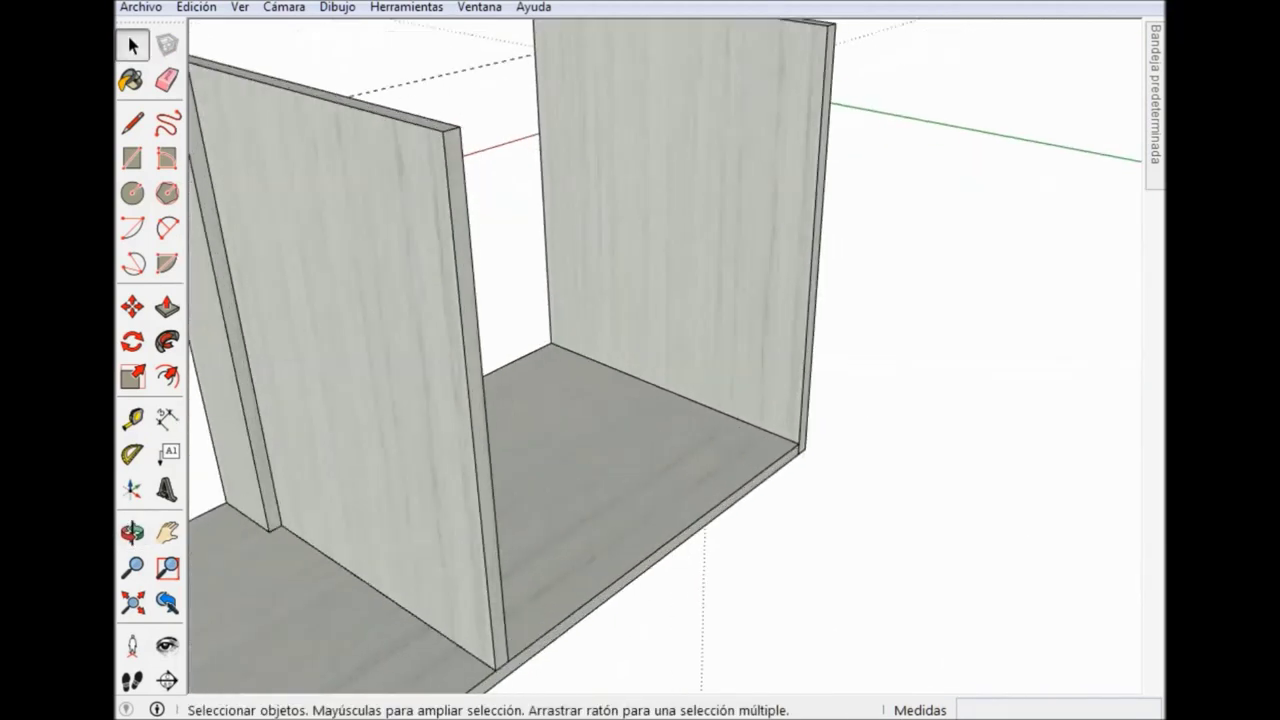
middle_drag(640, 360, 610, 362)
scroll(640, 360, up, 3)
scroll(640, 360, up, 1)
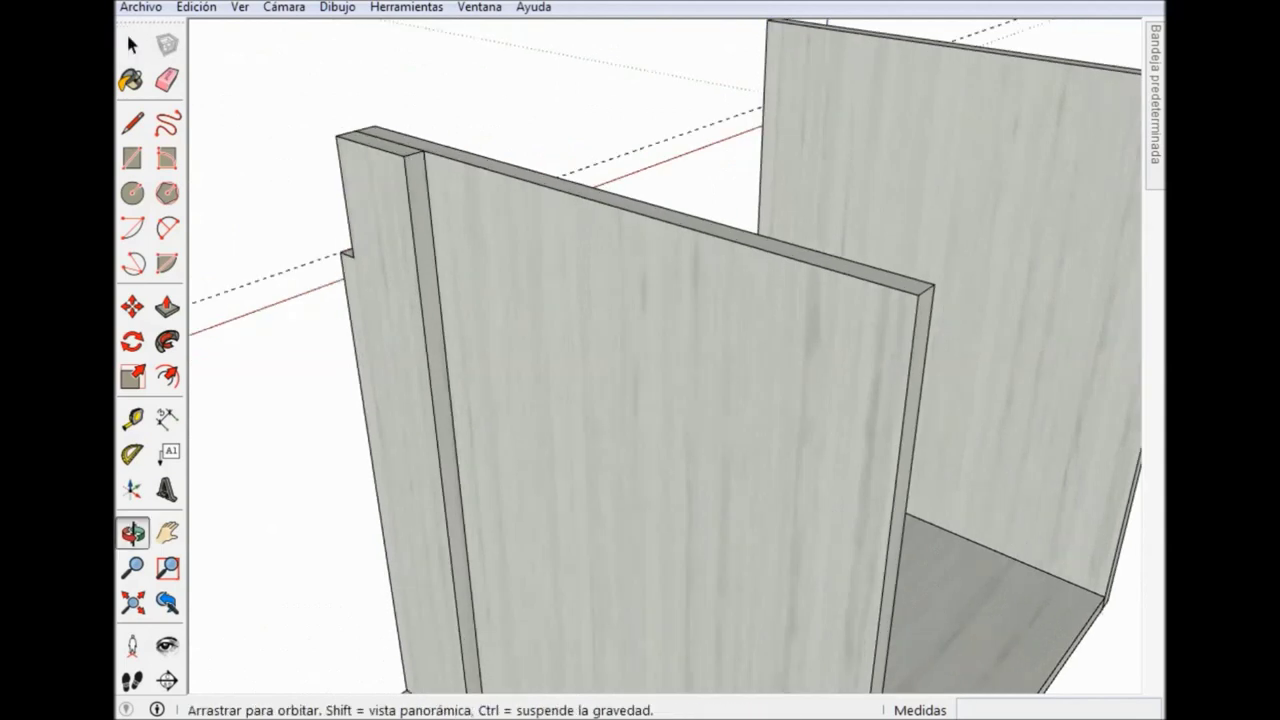
scroll(640, 360, down, 2)
middle_drag(640, 360, 585, 360)
click(420, 400)
Edit the left side panel and push its upper front edge face back 18 mm.
double_click(420, 400)
scroll(640, 360, up, 3)
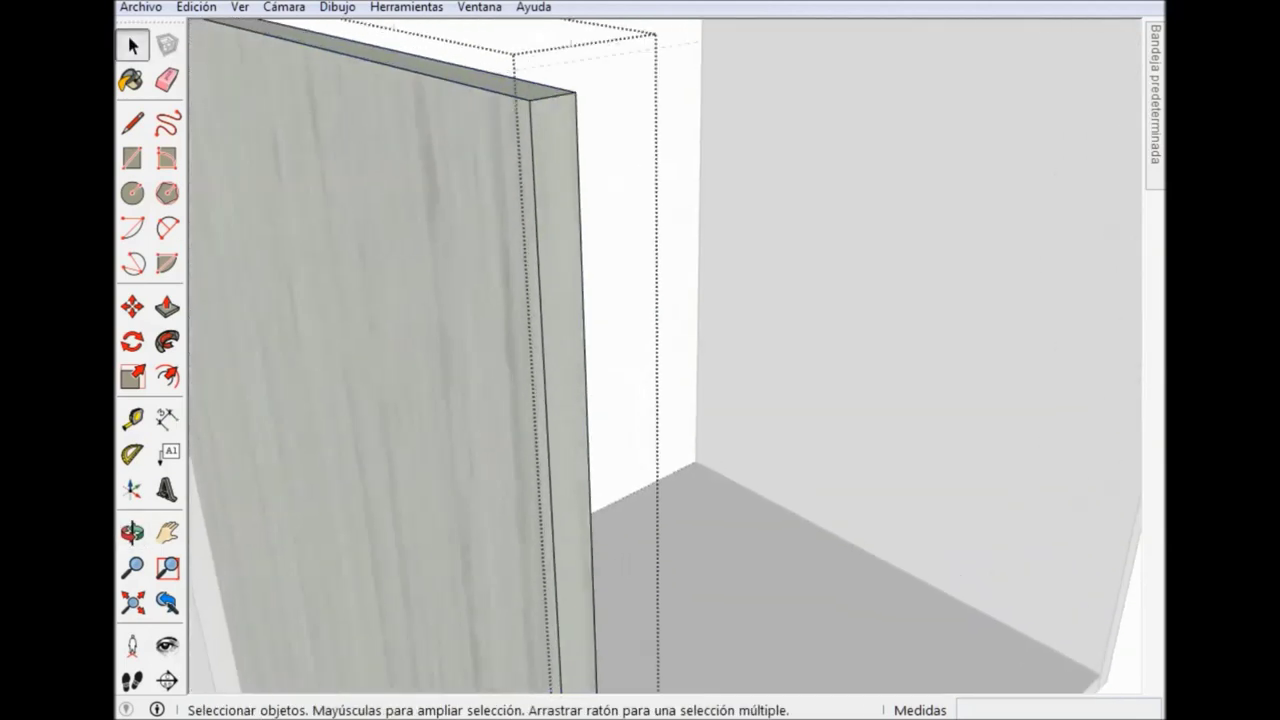
click(560, 400)
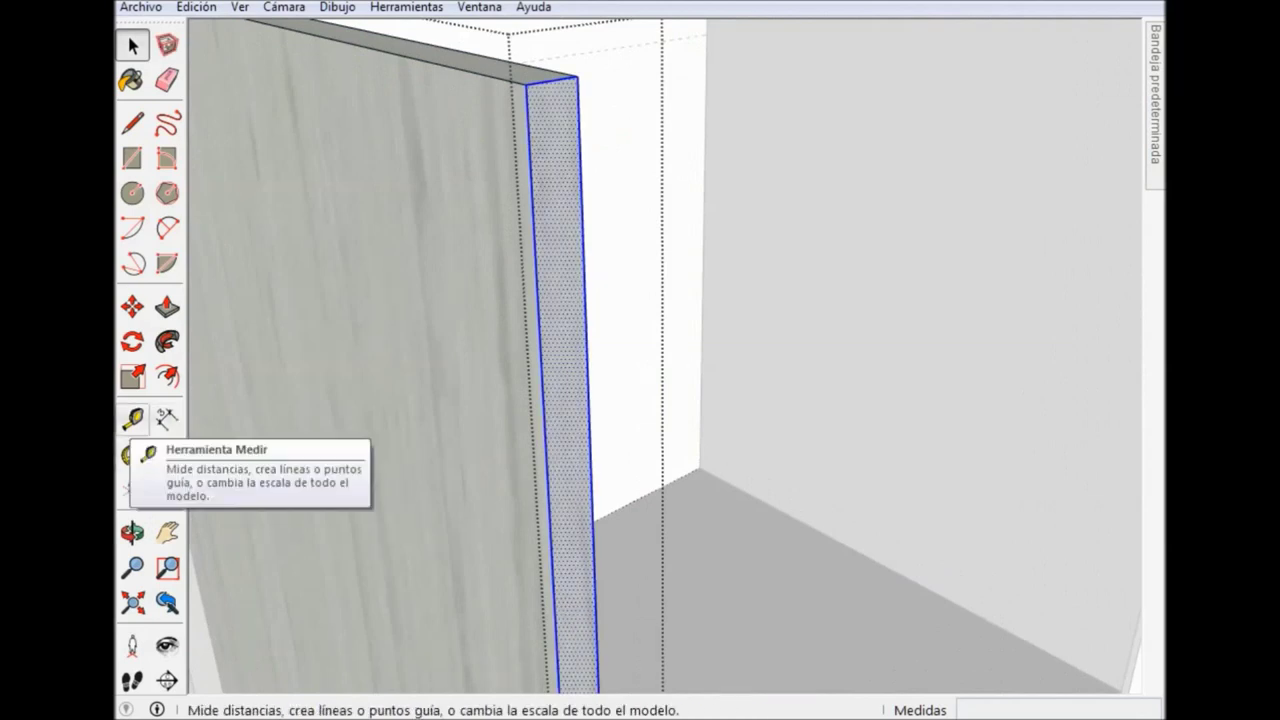
click(133, 418)
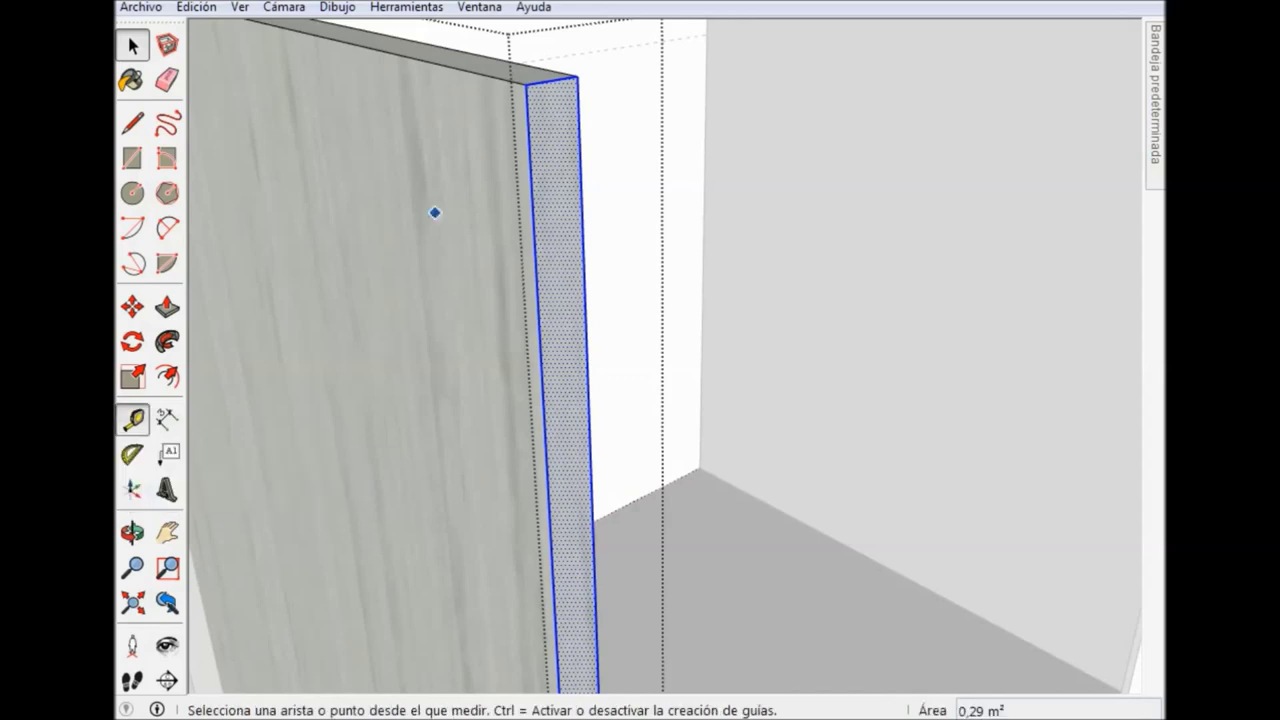
key(p)
click(551, 423)
text(18)
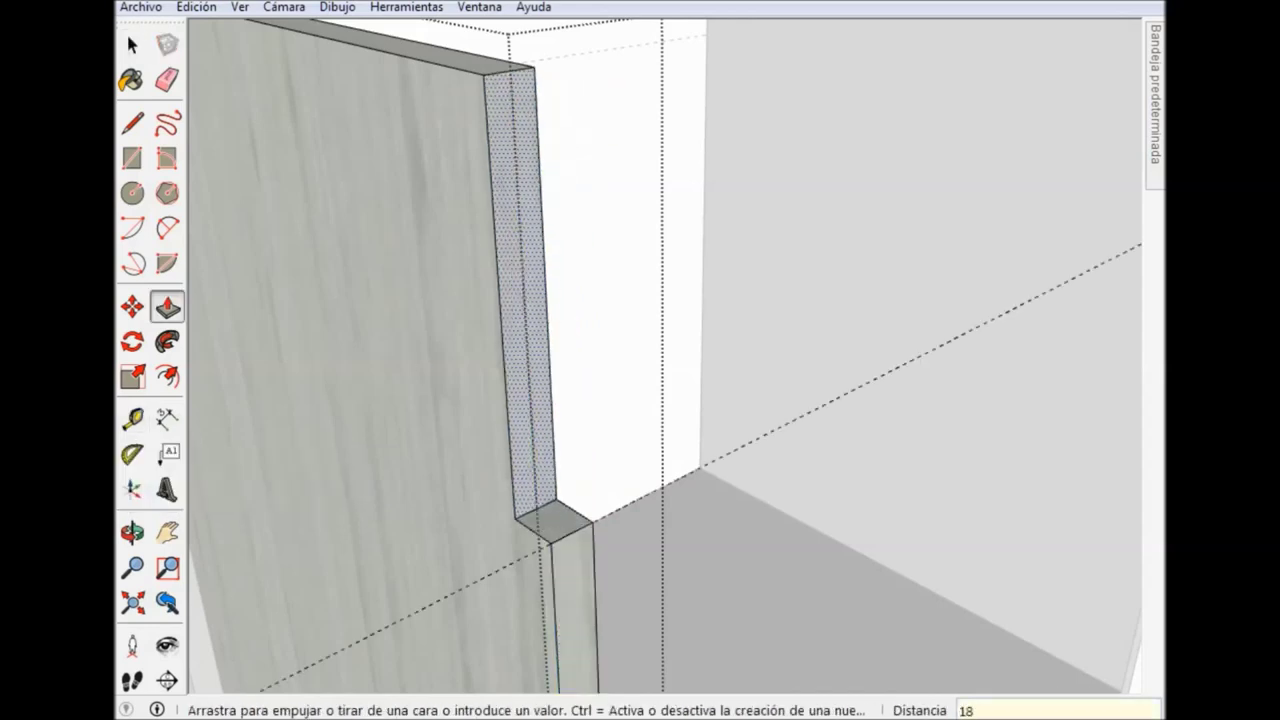
key(Return)
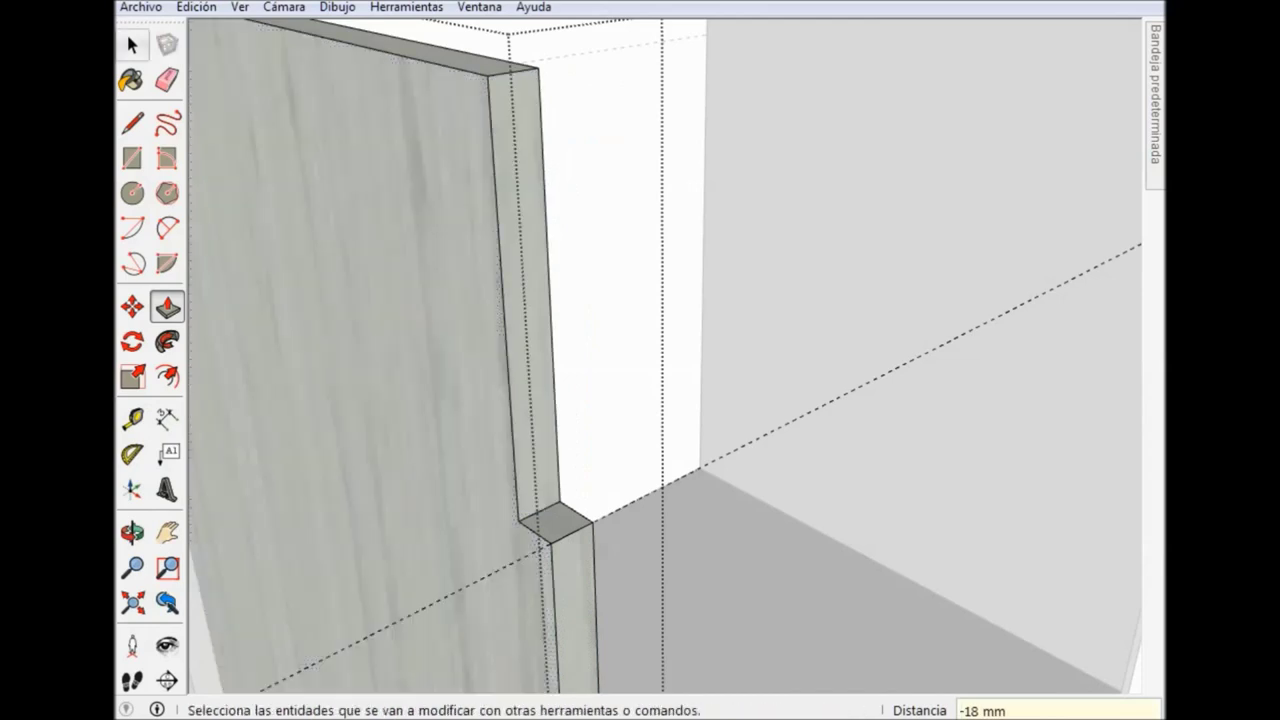
click(133, 45)
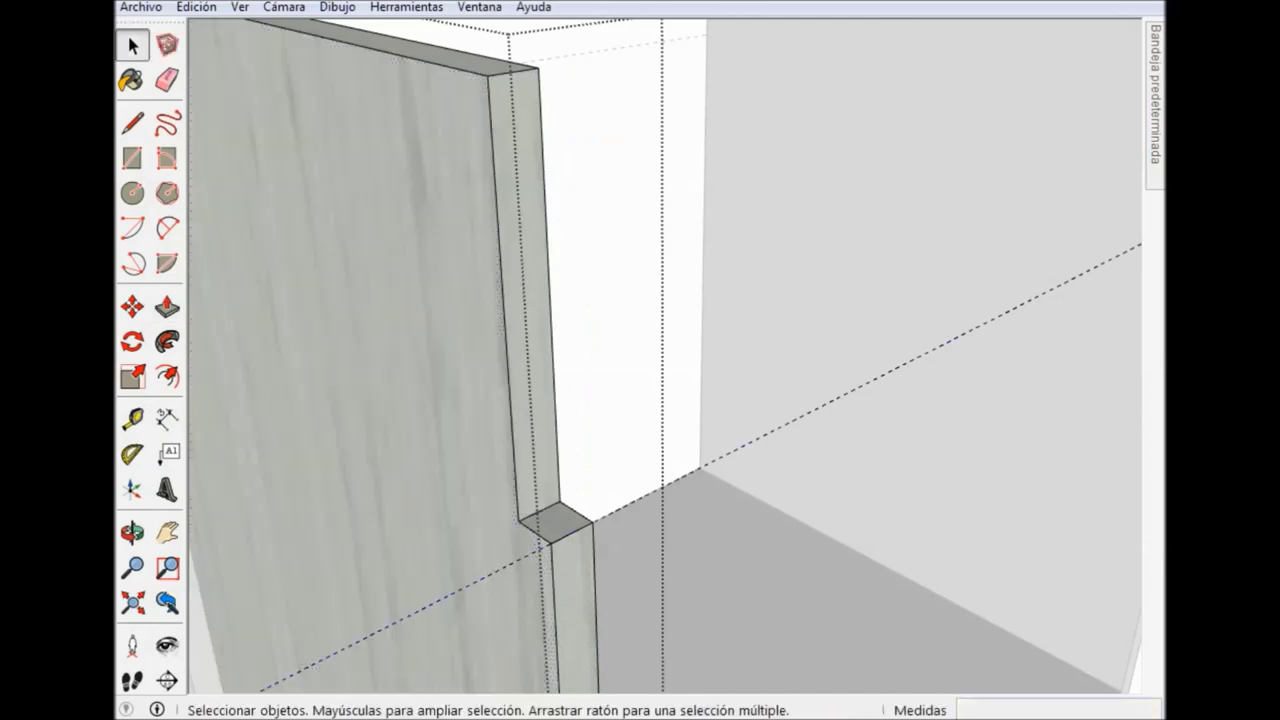
scroll(640, 360, down, 3)
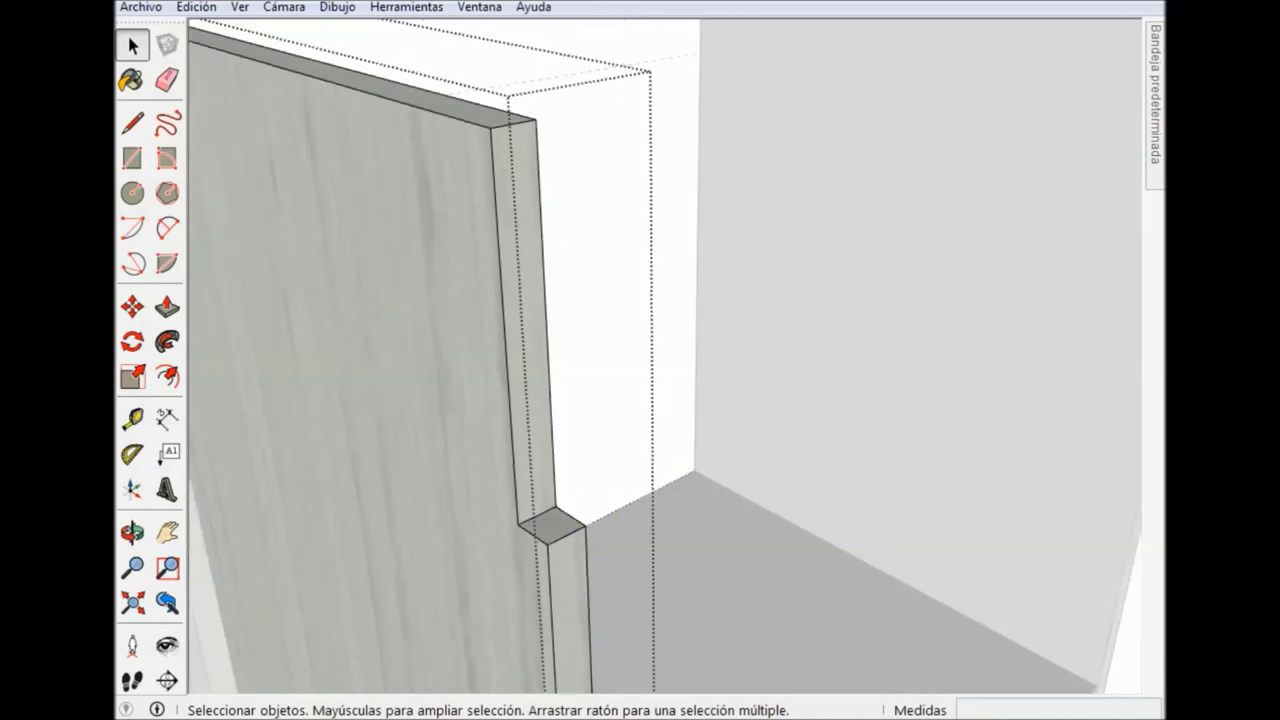
scroll(660, 360, down, 3)
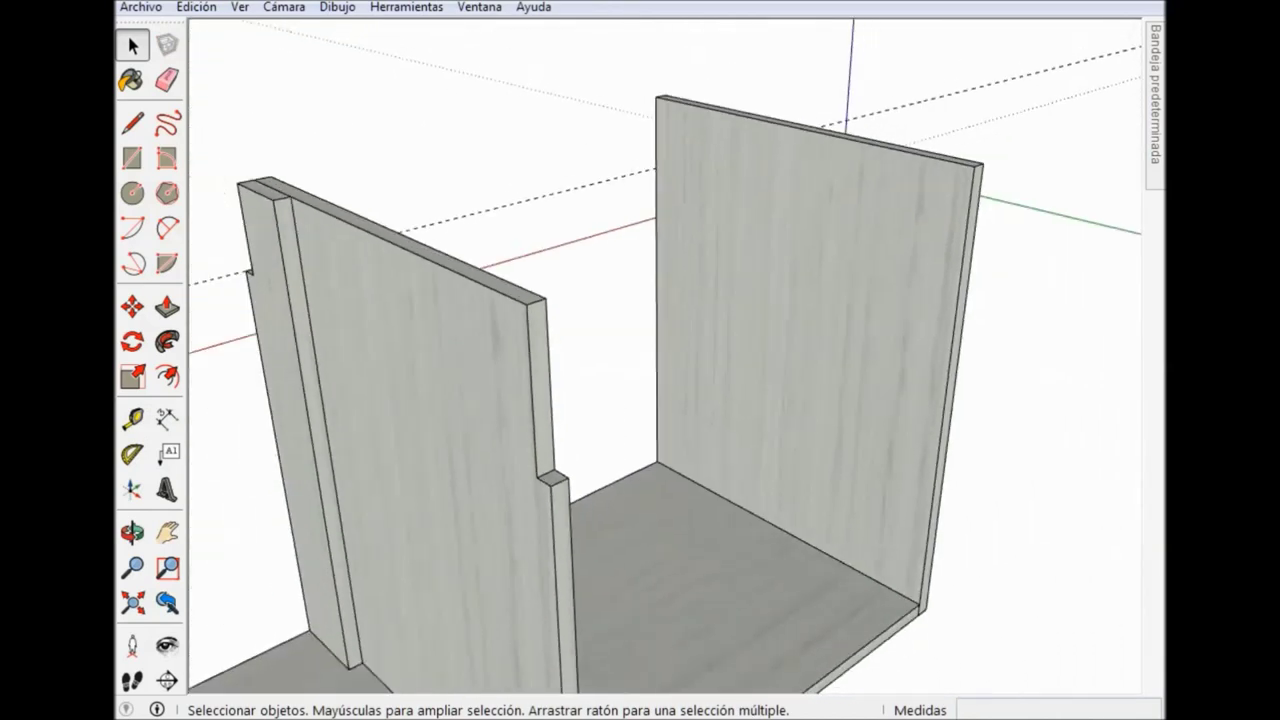
Dimension the divider notch to confirm it is 150 mm tall.
middle_drag(640, 360, 700, 360)
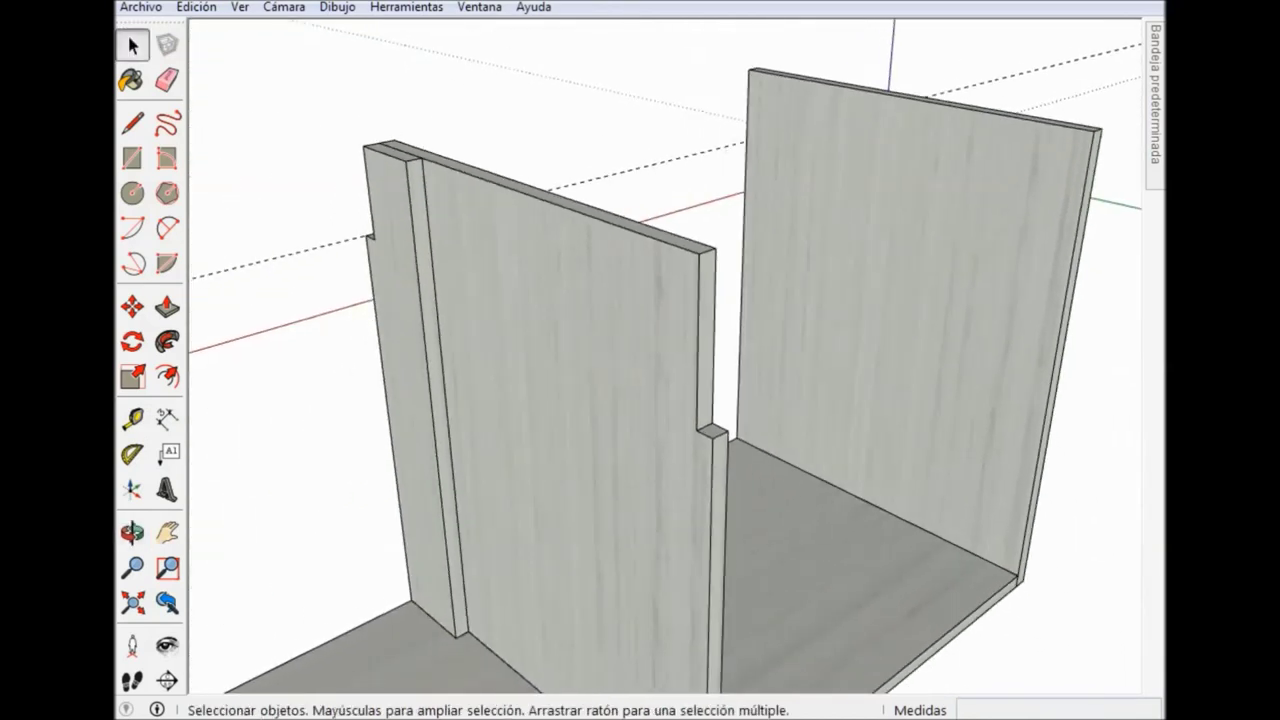
scroll(750, 320, up, 2)
middle_drag(640, 360, 560, 360)
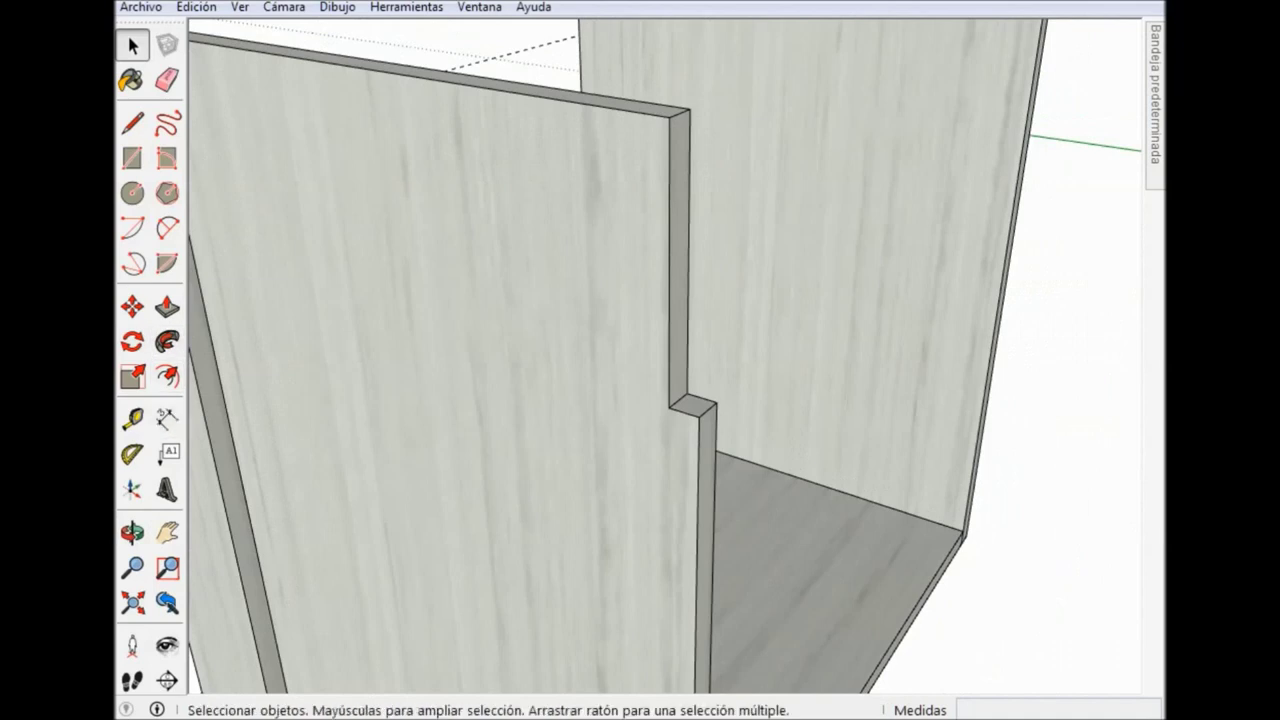
click(167, 419)
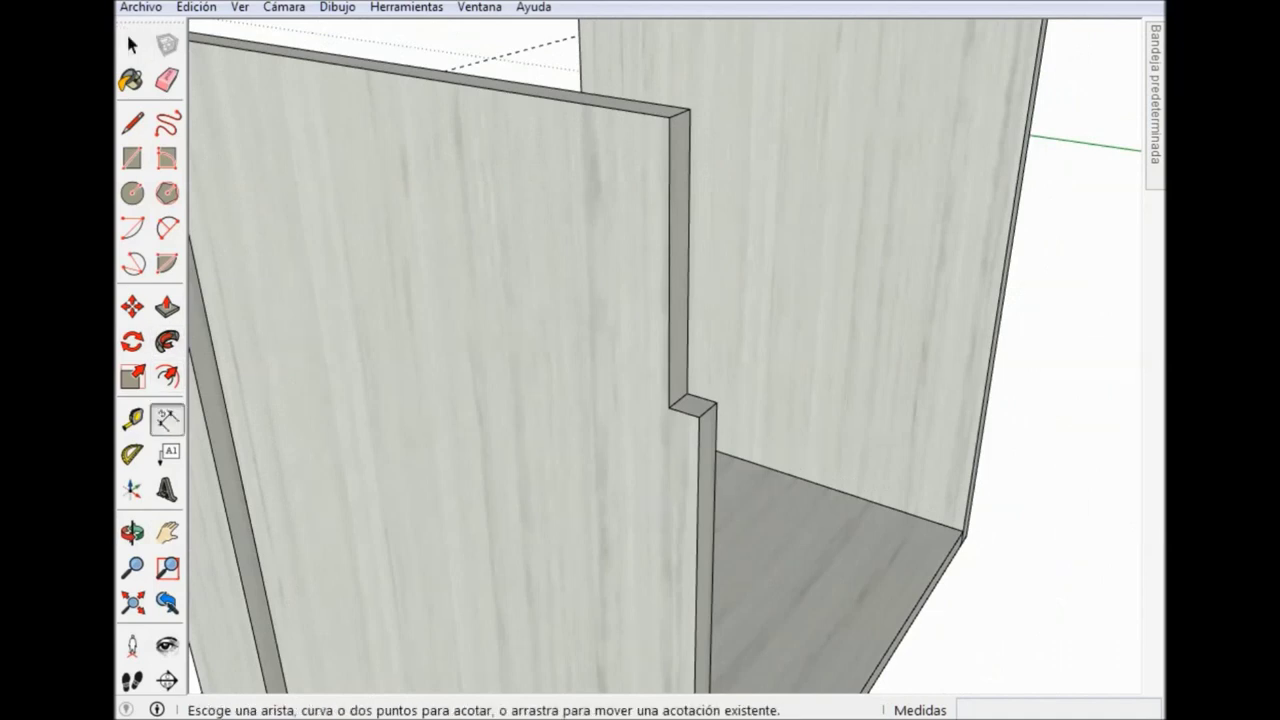
click(689, 108)
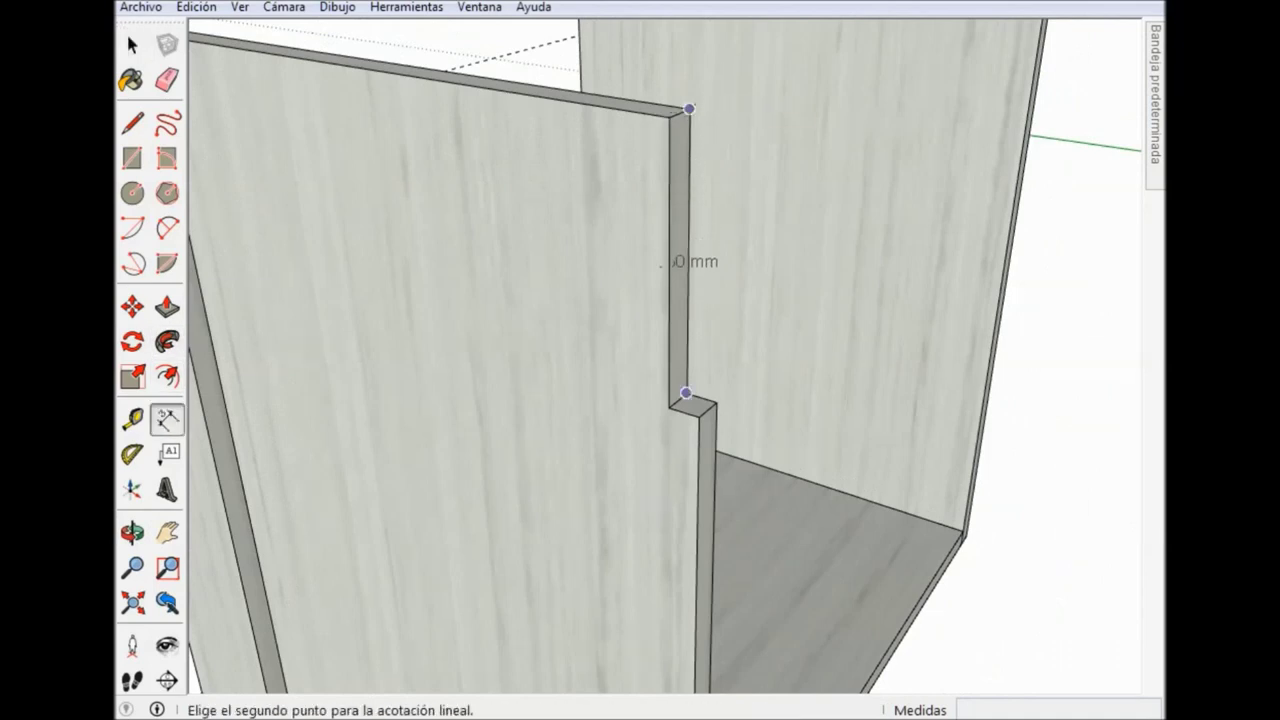
click(686, 393)
click(795, 424)
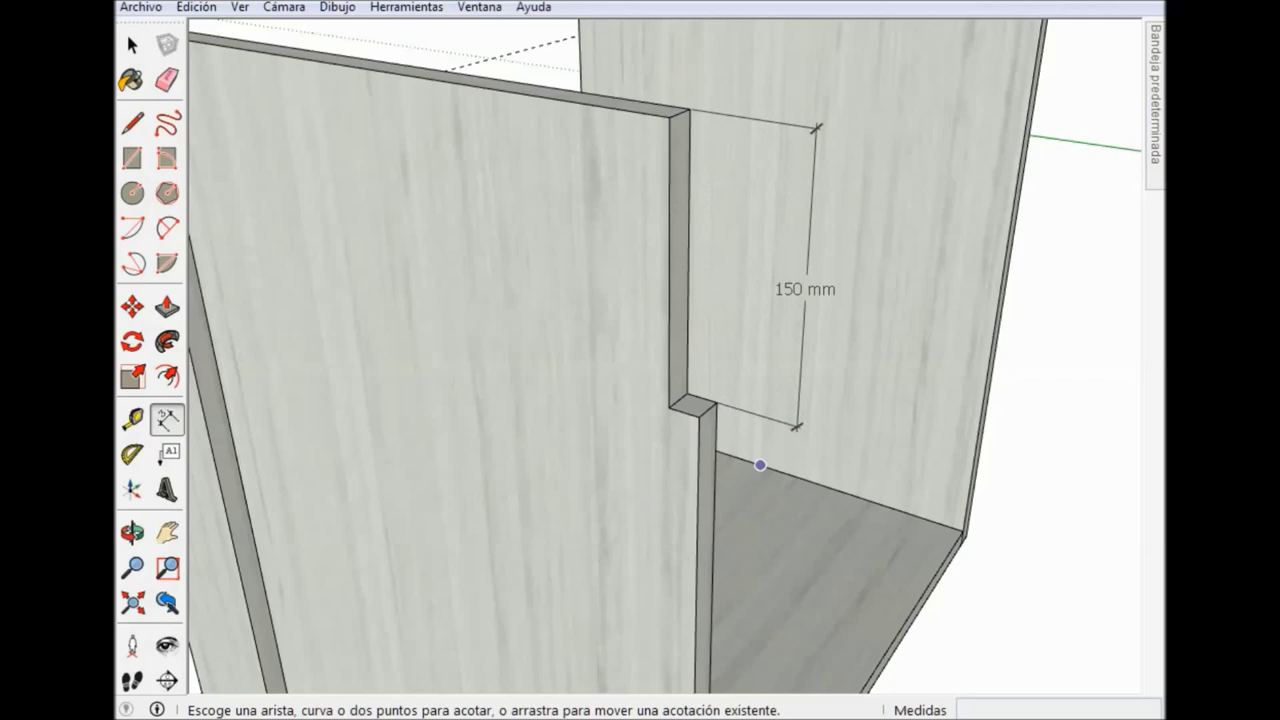
Delete the temporary 150 mm dimension.
click(132, 45)
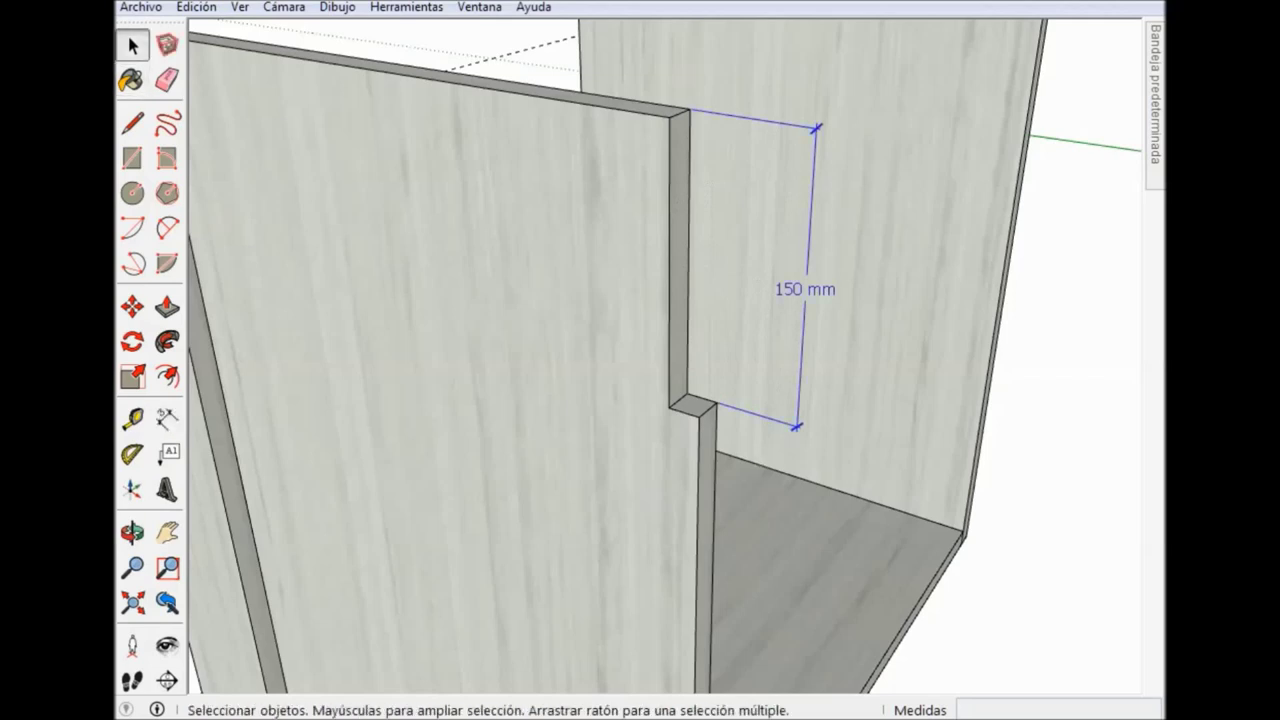
key(Delete)
mouse_move(640, 400)
middle_down()
mouse_move(670, 395)
mouse_move(580, 405)
mouse_move(640, 380)
mouse_move(620, 350)
middle_up()
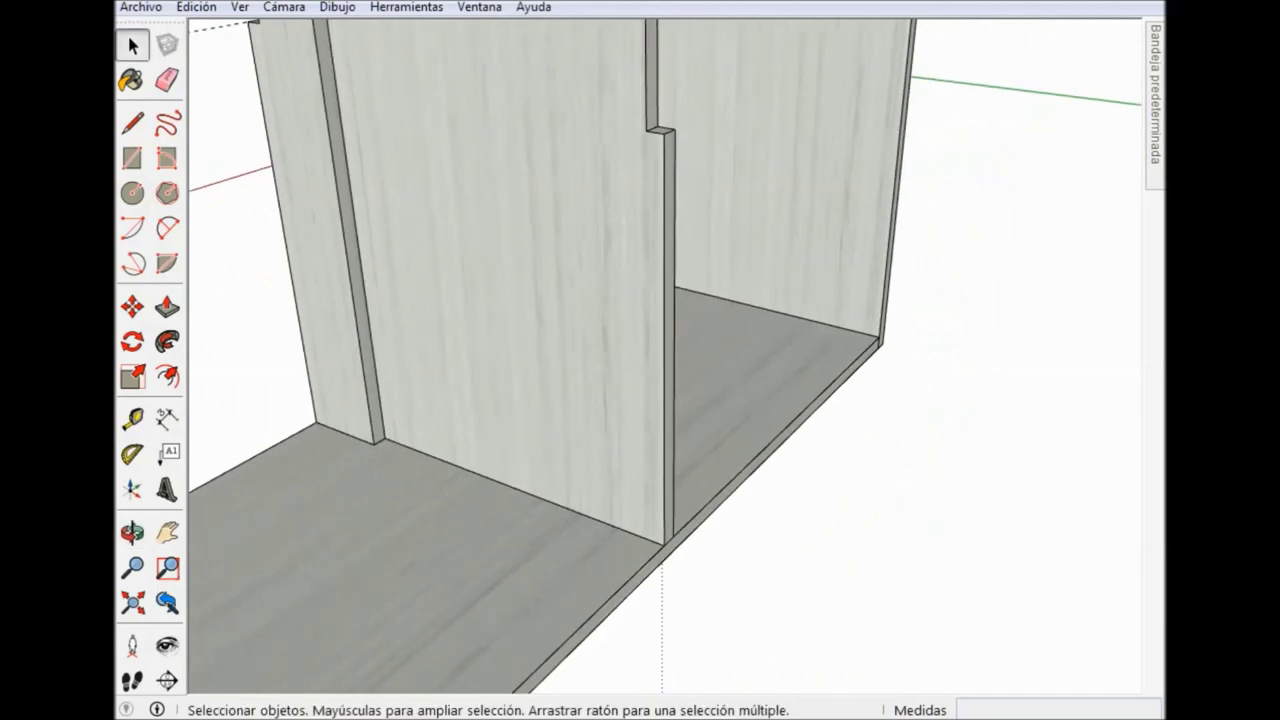
Edit the divider component and pull its lower face outward to form a second step.
scroll(720, 275, up, 2)
mouse_move(660, 400)
middle_down()
mouse_move(565, 392)
mouse_move(555, 350)
middle_up()
scroll(600, 396, up, 1)
double_click(620, 250)
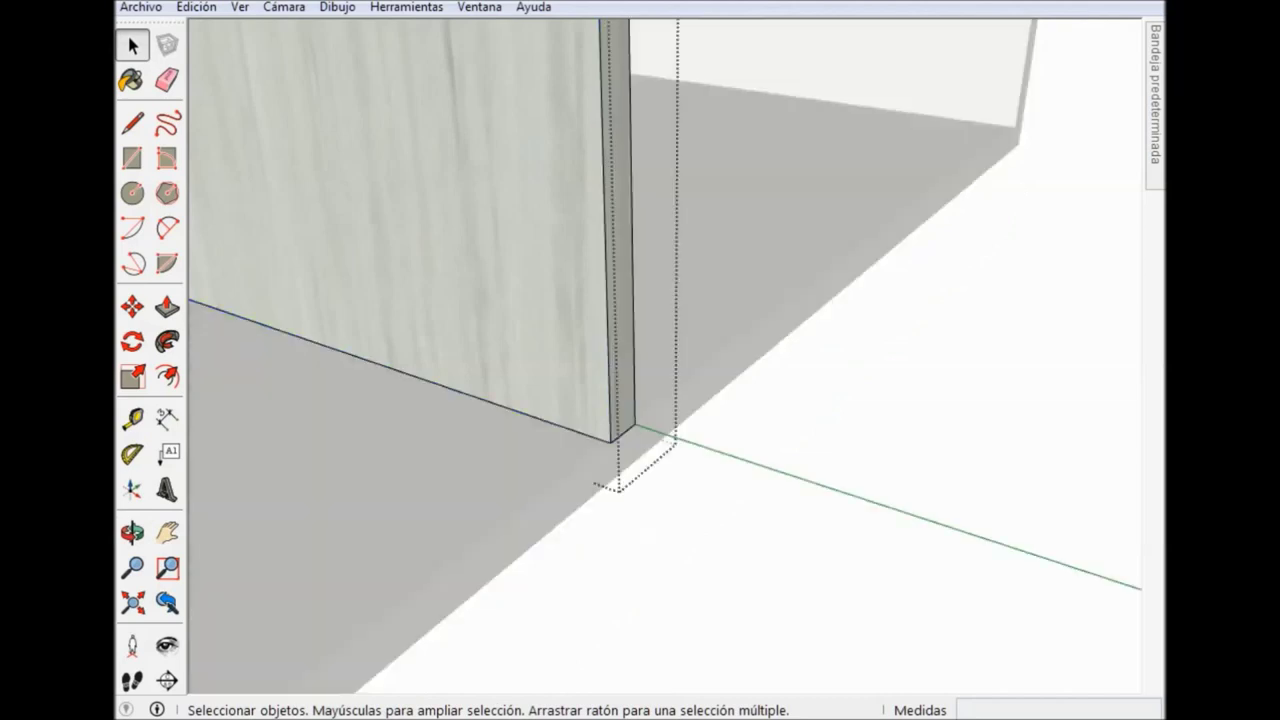
middle_drag(640, 400, 560, 400)
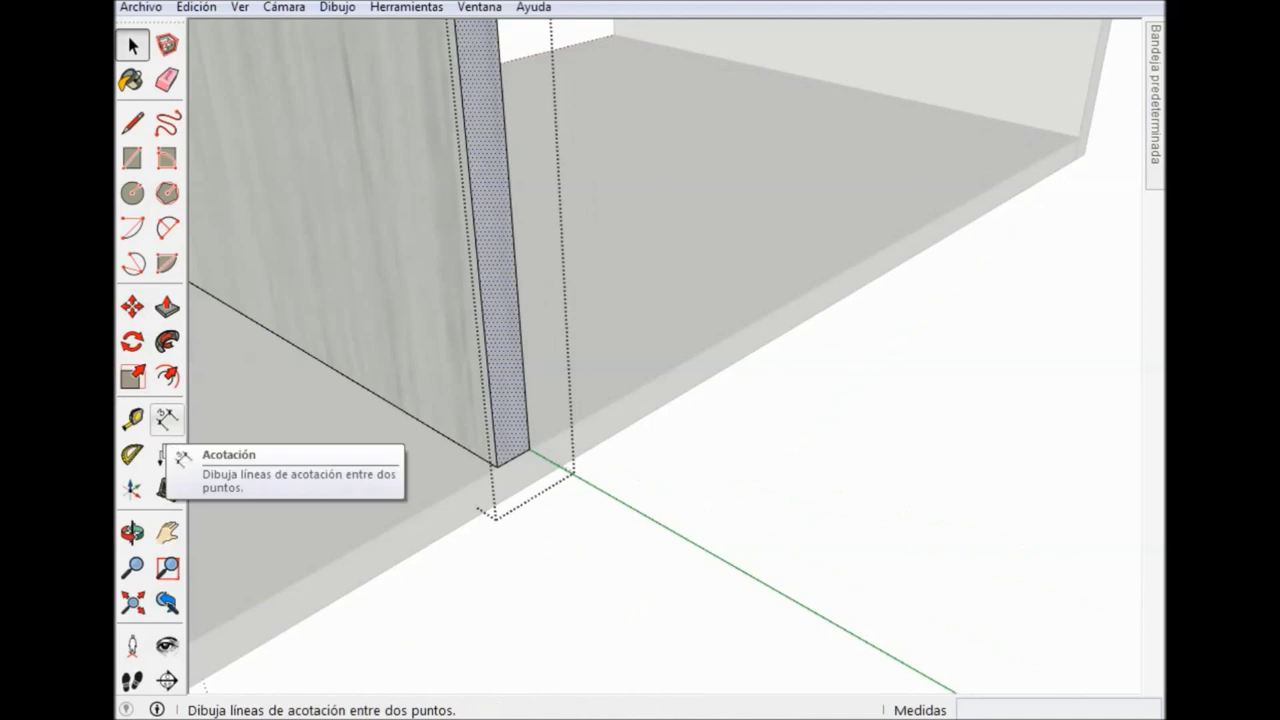
click(167, 306)
click(511, 234)
click(481, 245)
key(space)
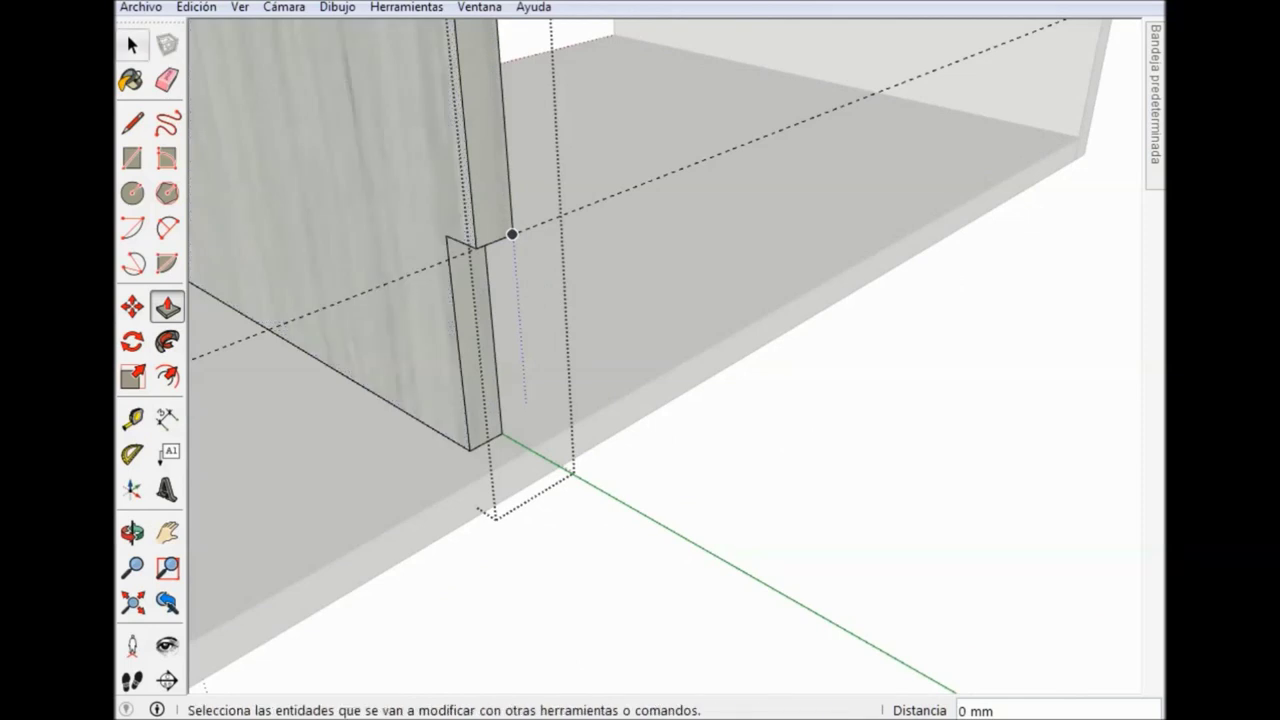
key(space)
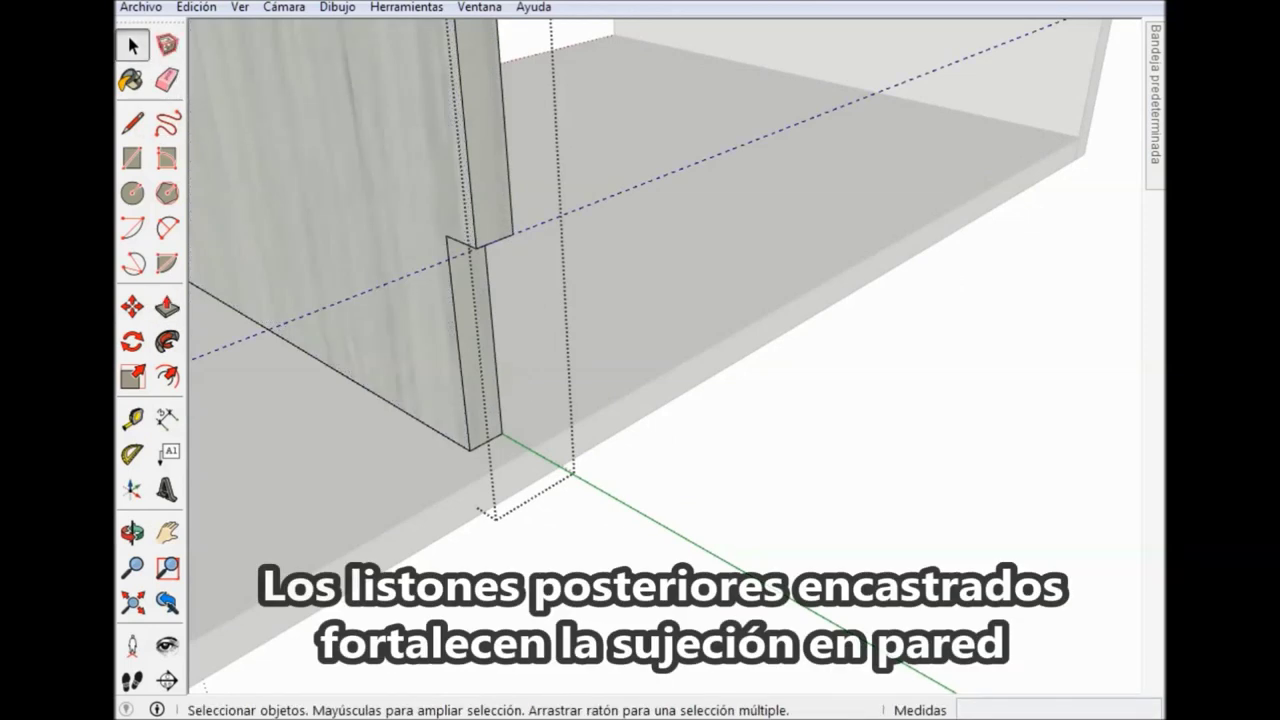
Dimension the divider's lower step to confirm it is 100 mm tall.
middle_drag(700, 400, 600, 390)
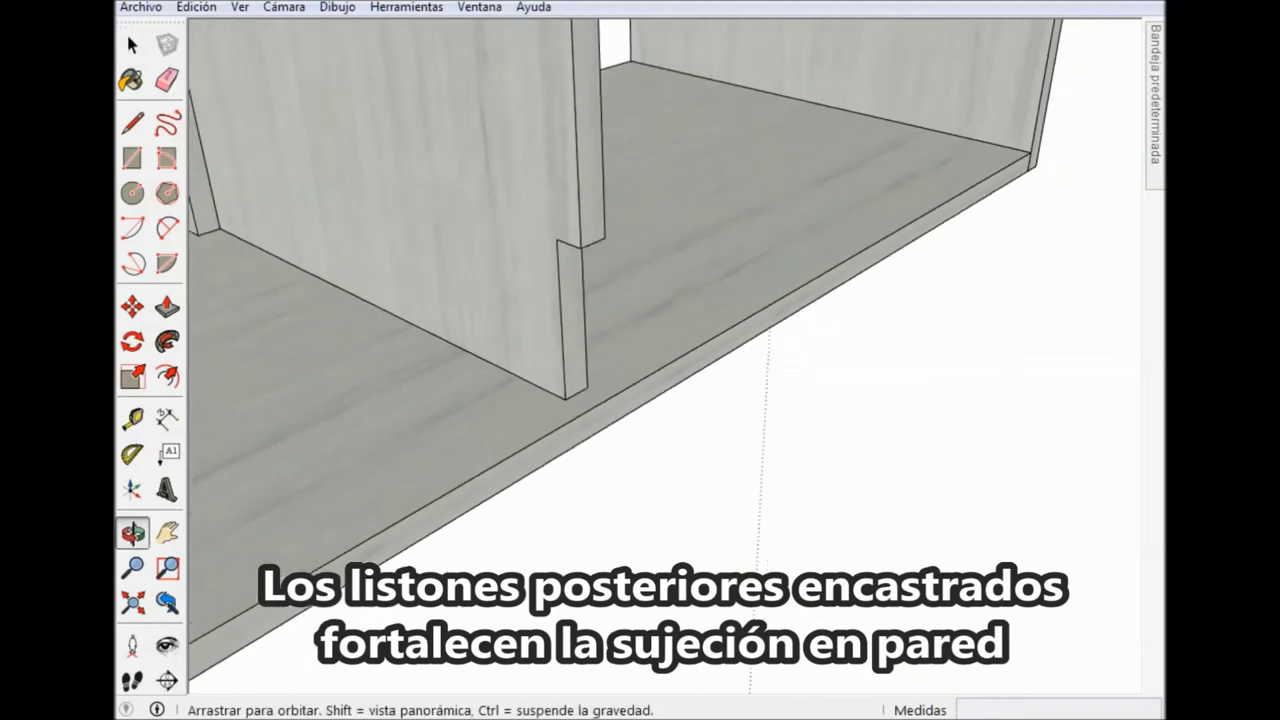
middle_drag(640, 400, 560, 400)
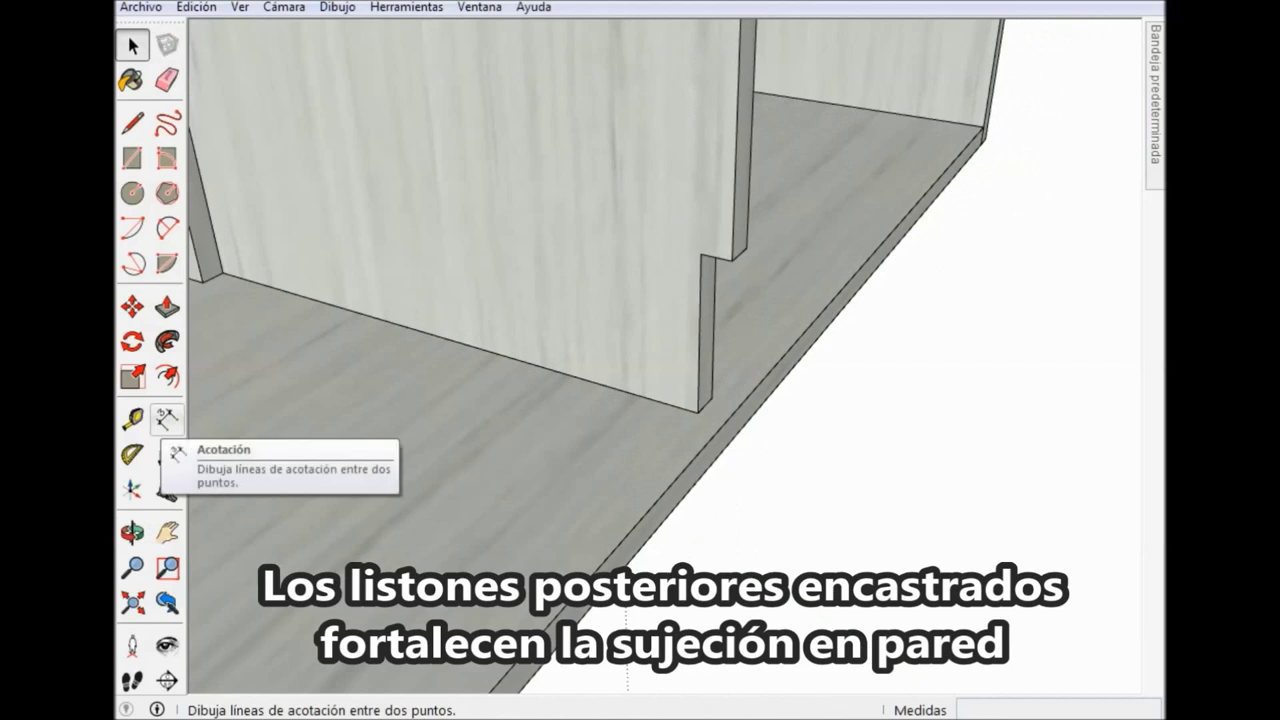
click(166, 420)
click(701, 254)
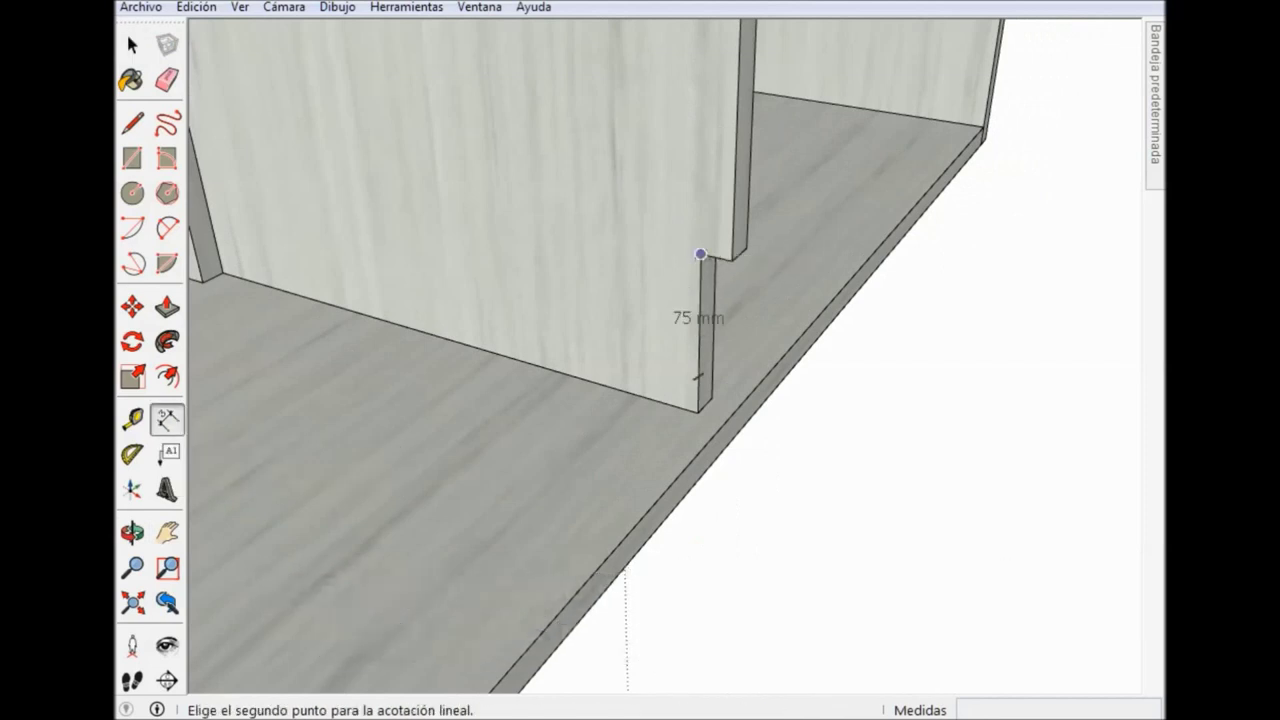
click(697, 412)
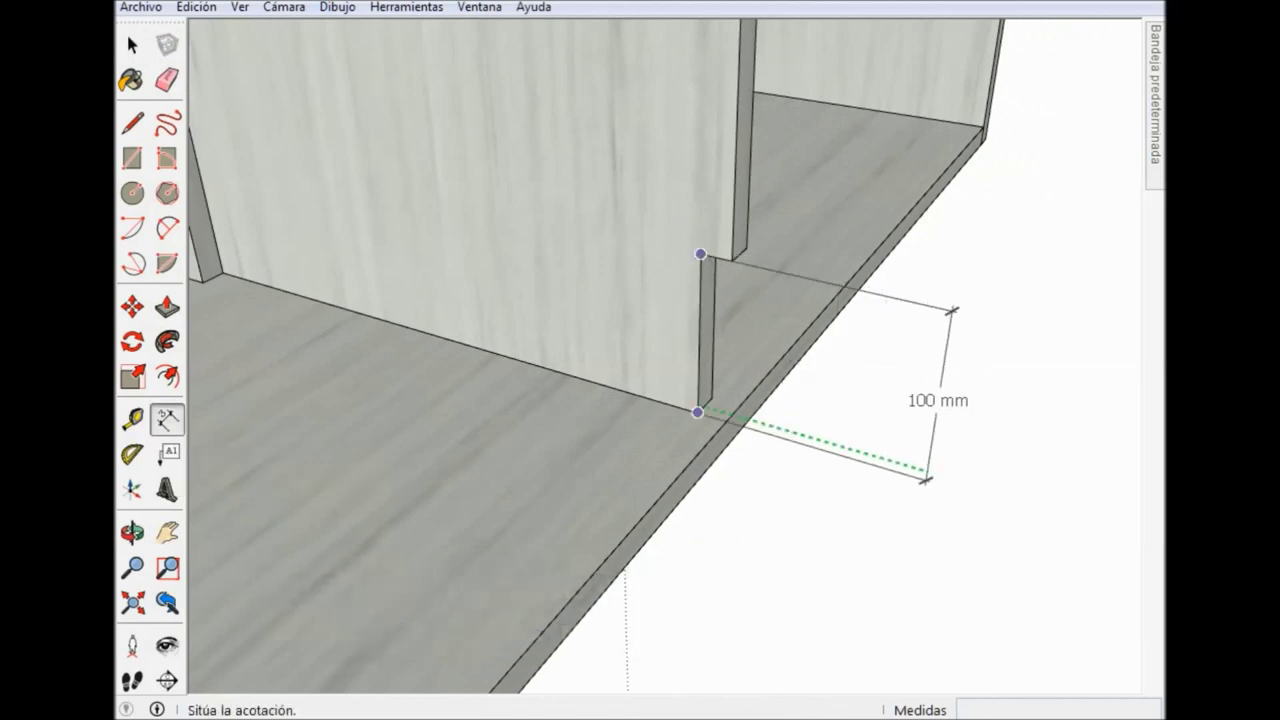
click(926, 480)
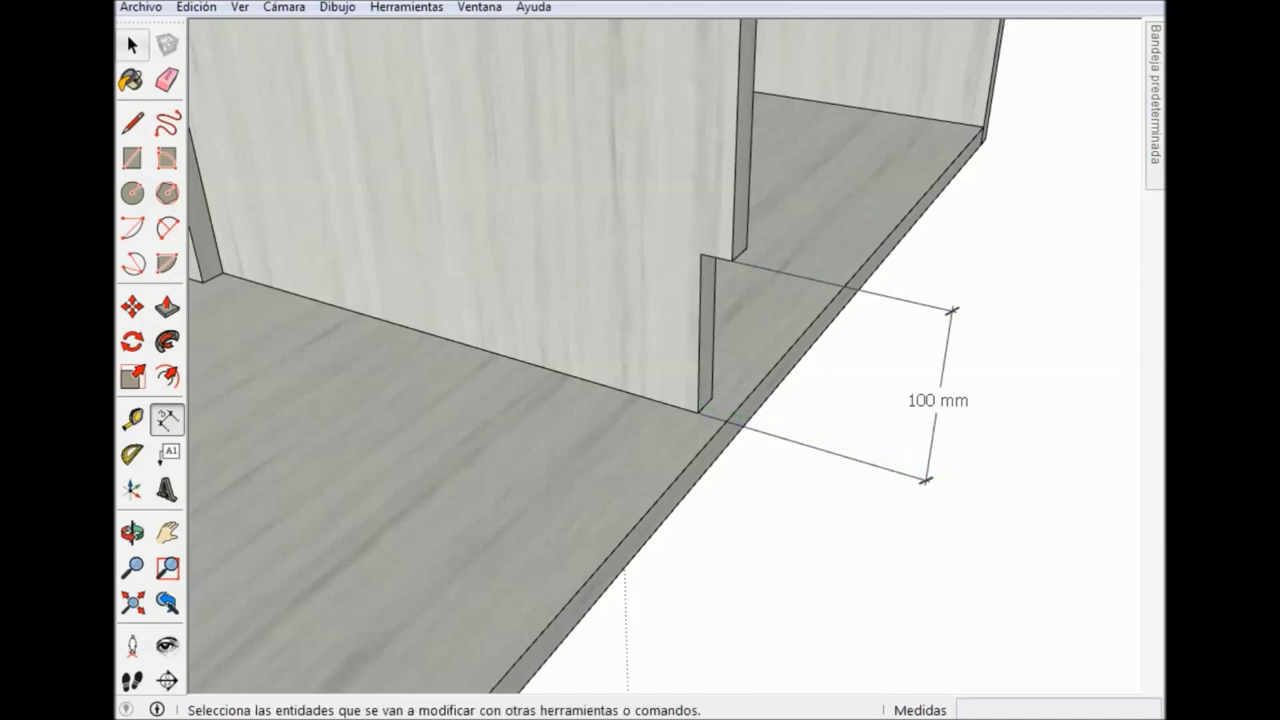
Delete the temporary 100 mm dimension.
click(133, 45)
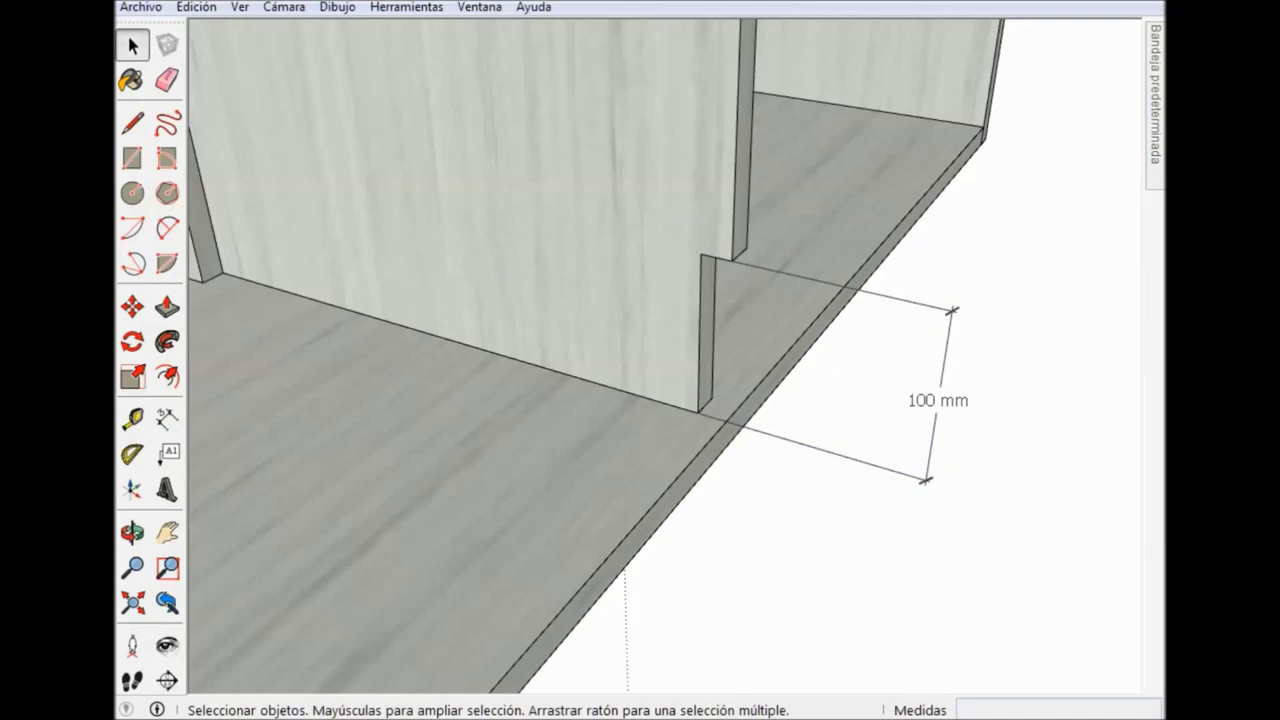
key(Delete)
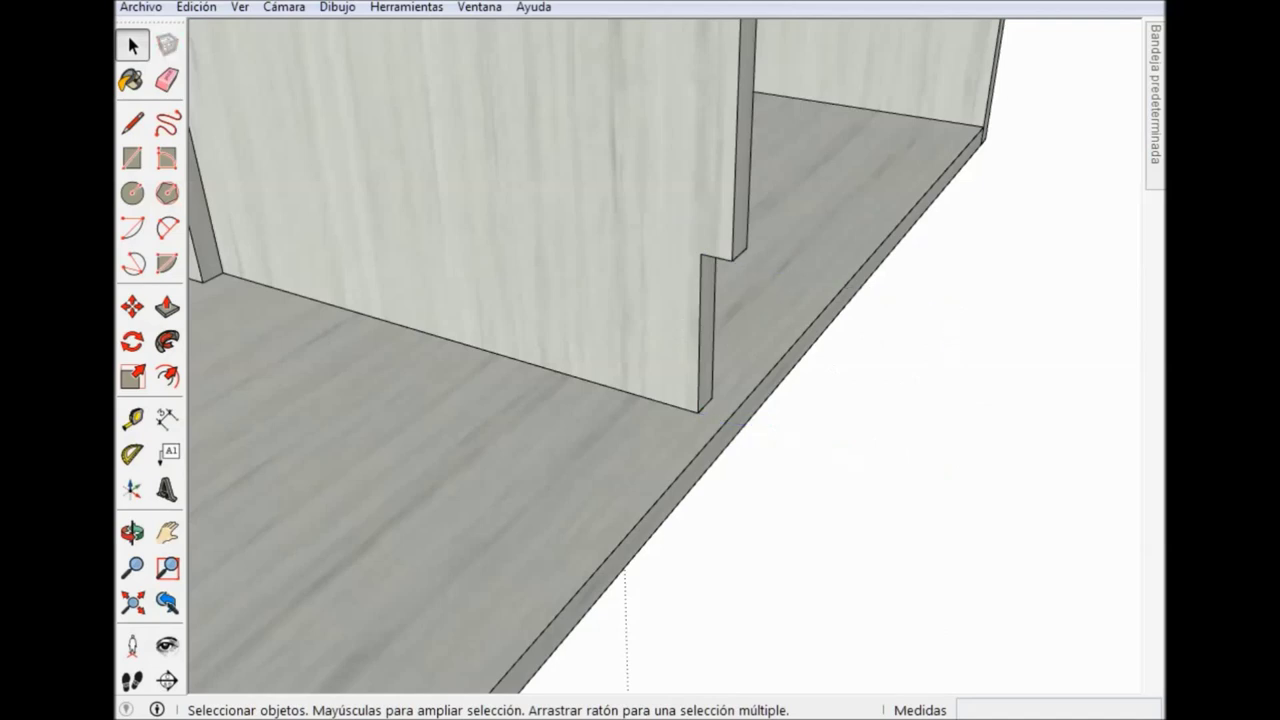
scroll(660, 360, down, 3)
scroll(660, 360, down, 5)
middle_drag(660, 400, 640, 380)
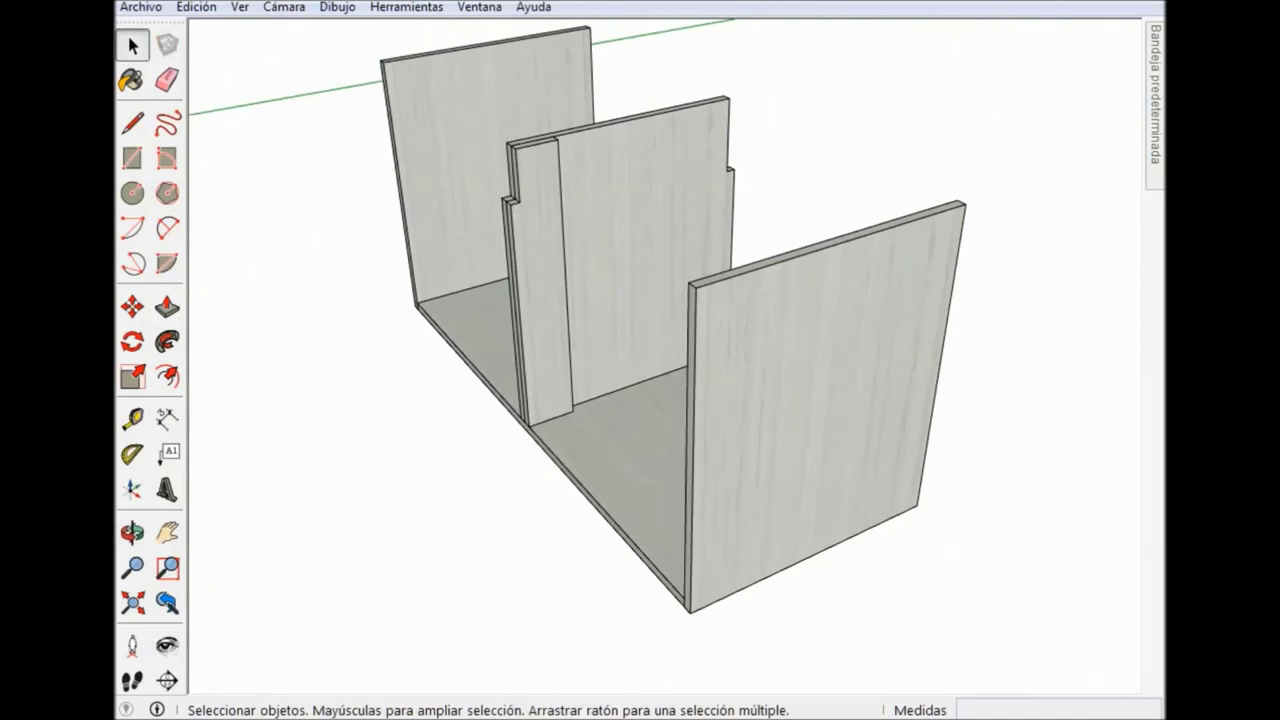
middle_drag(640, 400, 560, 380)
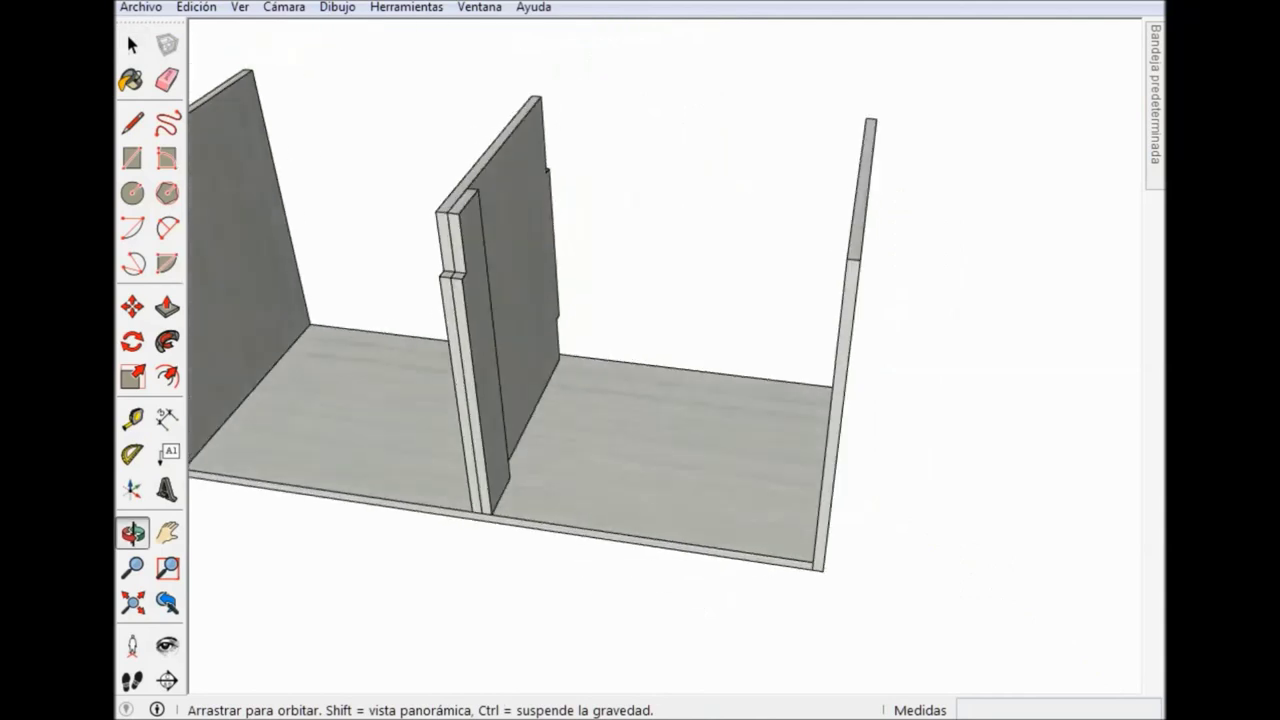
Draw a 1164 × 18 mm strip in front of the cabinet and give it a wood material.
scroll(520, 330, down, 2)
middle_drag(640, 360, 820, 400)
key(space)
scroll(880, 430, up, 1)
scroll(880, 430, up, 1)
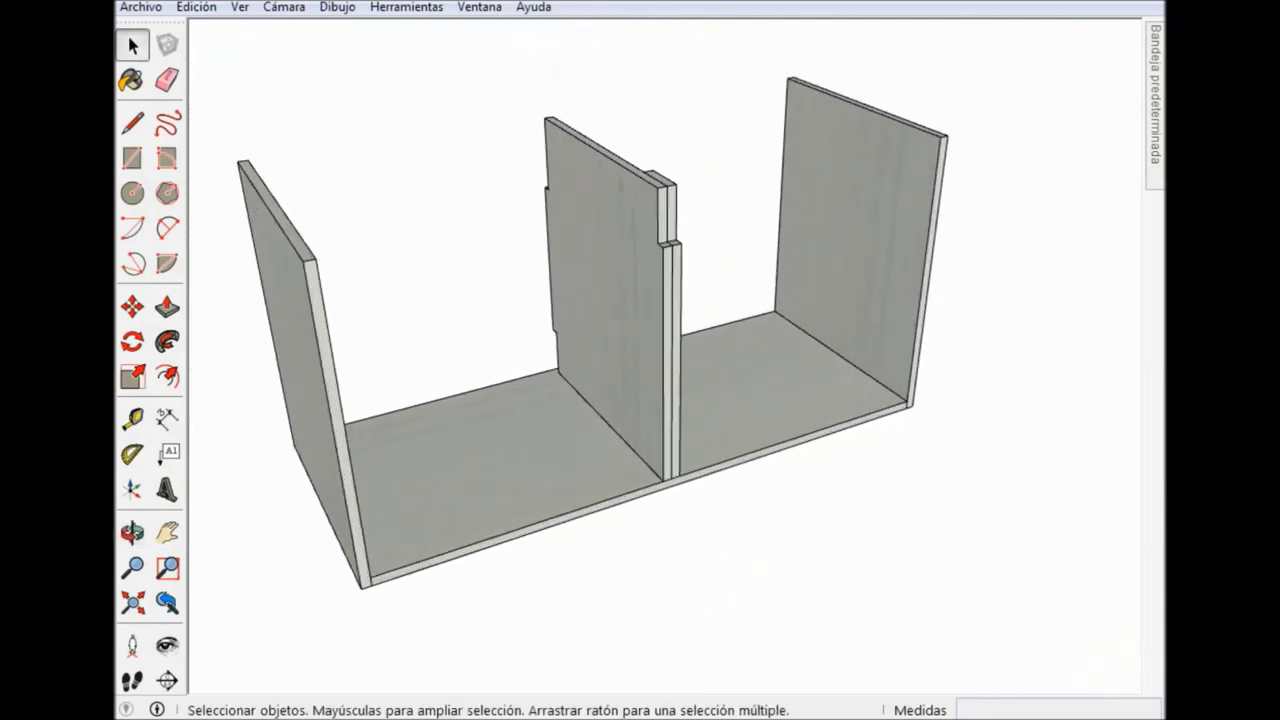
scroll(880, 430, up, 1)
middle_drag(640, 400, 585, 400)
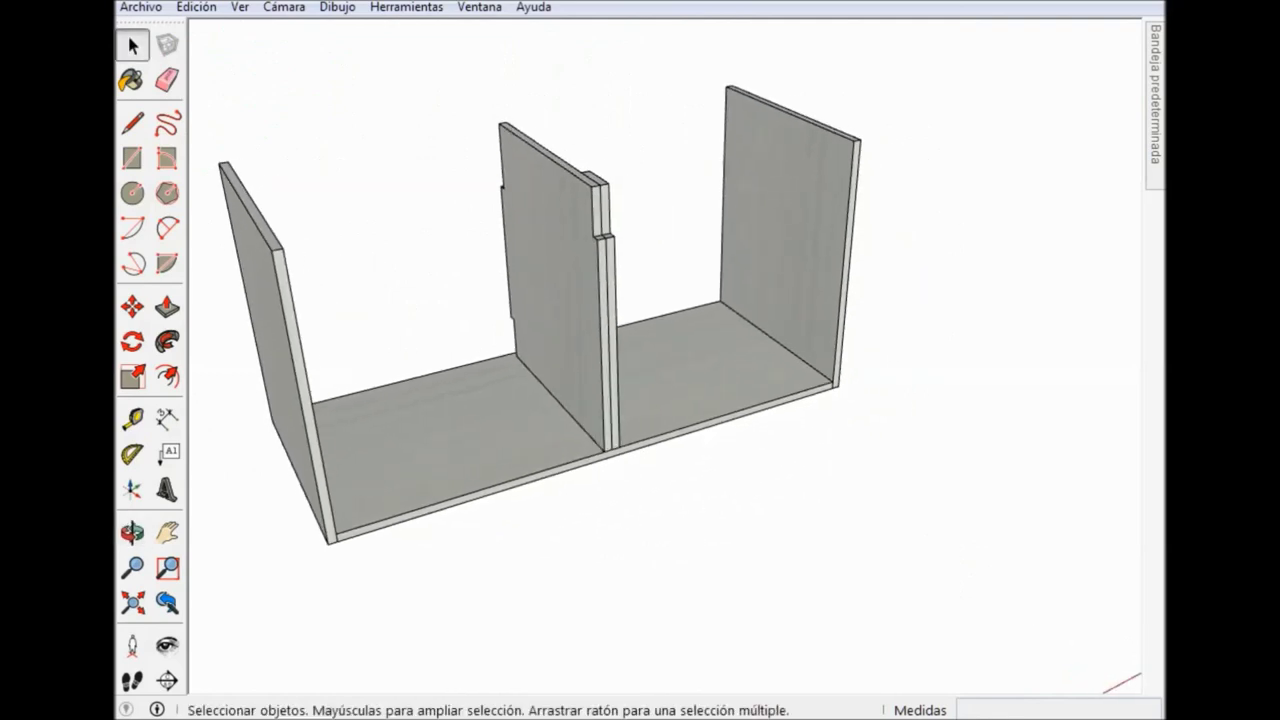
key(r)
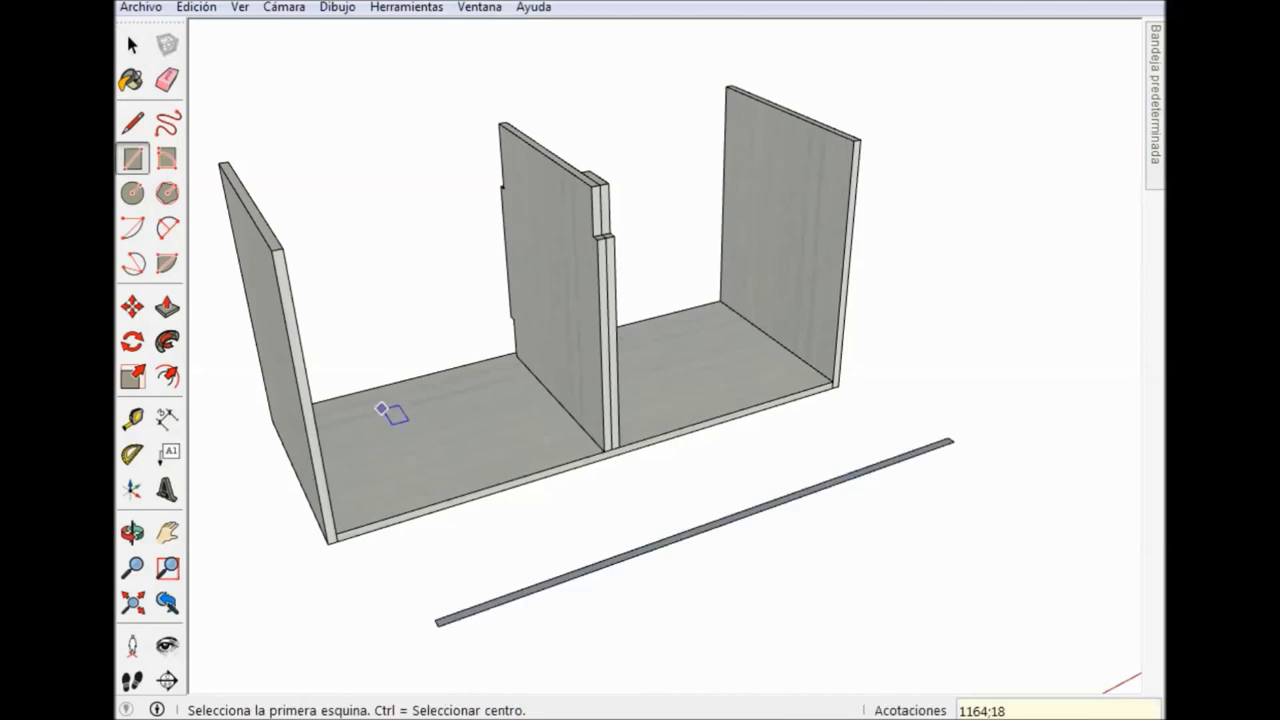
key(b)
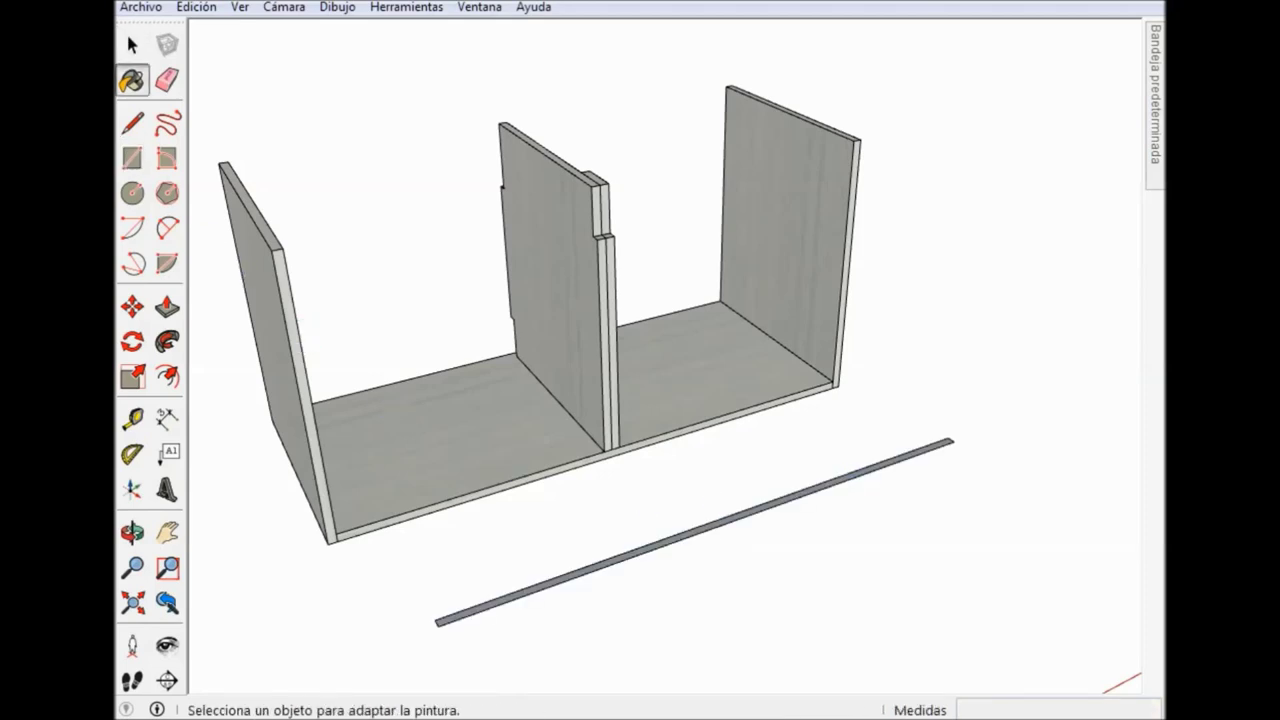
scroll(540, 588, up, 3)
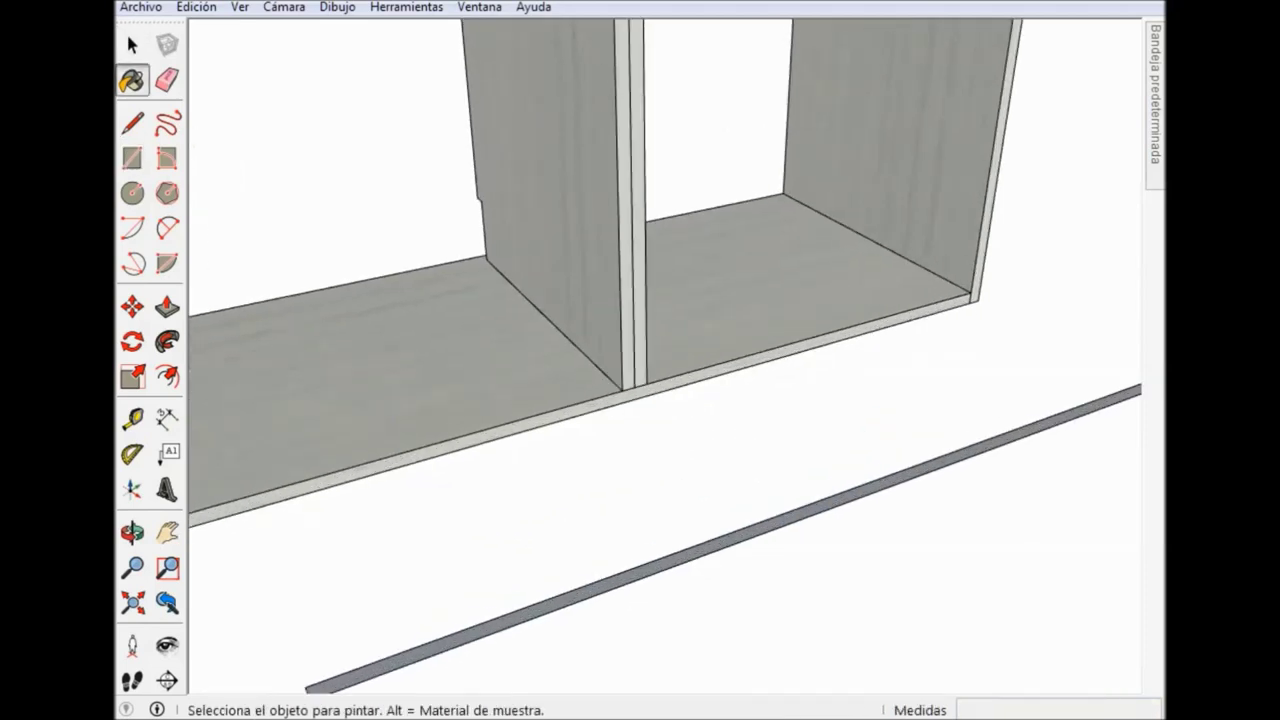
scroll(755, 540, down, 3)
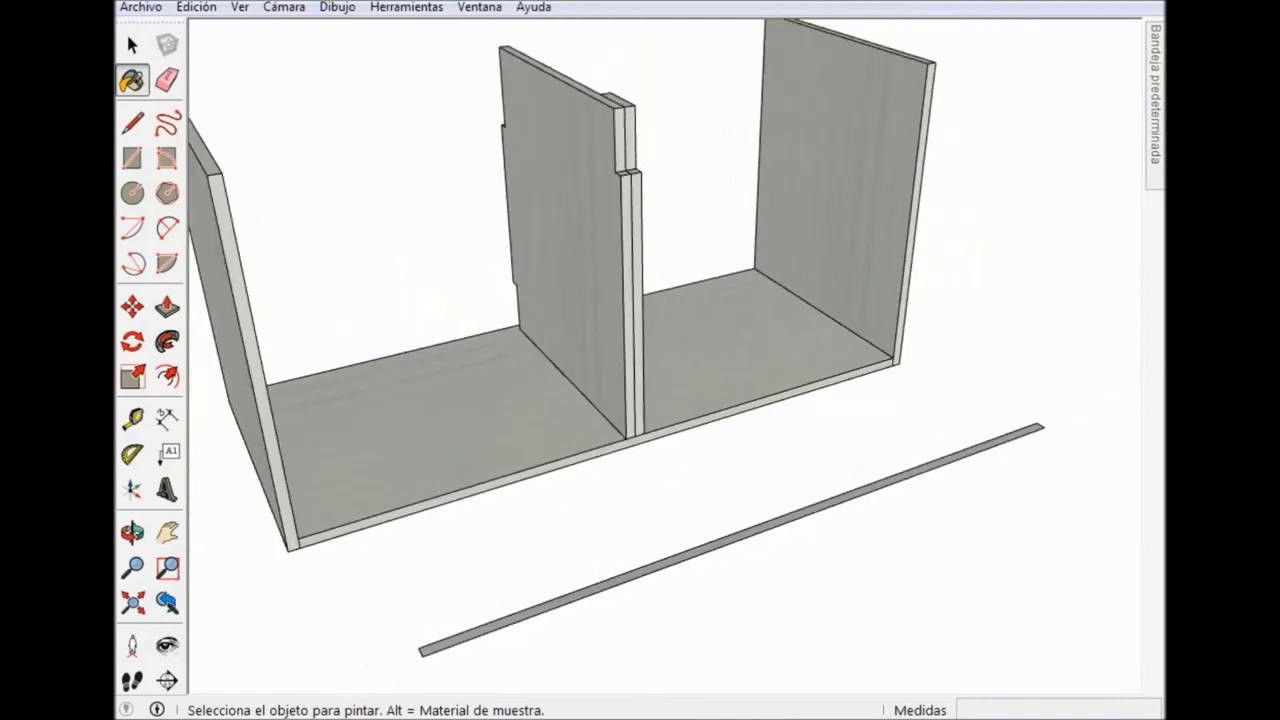
Raise the strip 100 mm into a front rail board.
click(167, 306)
click(730, 540)
text(100)
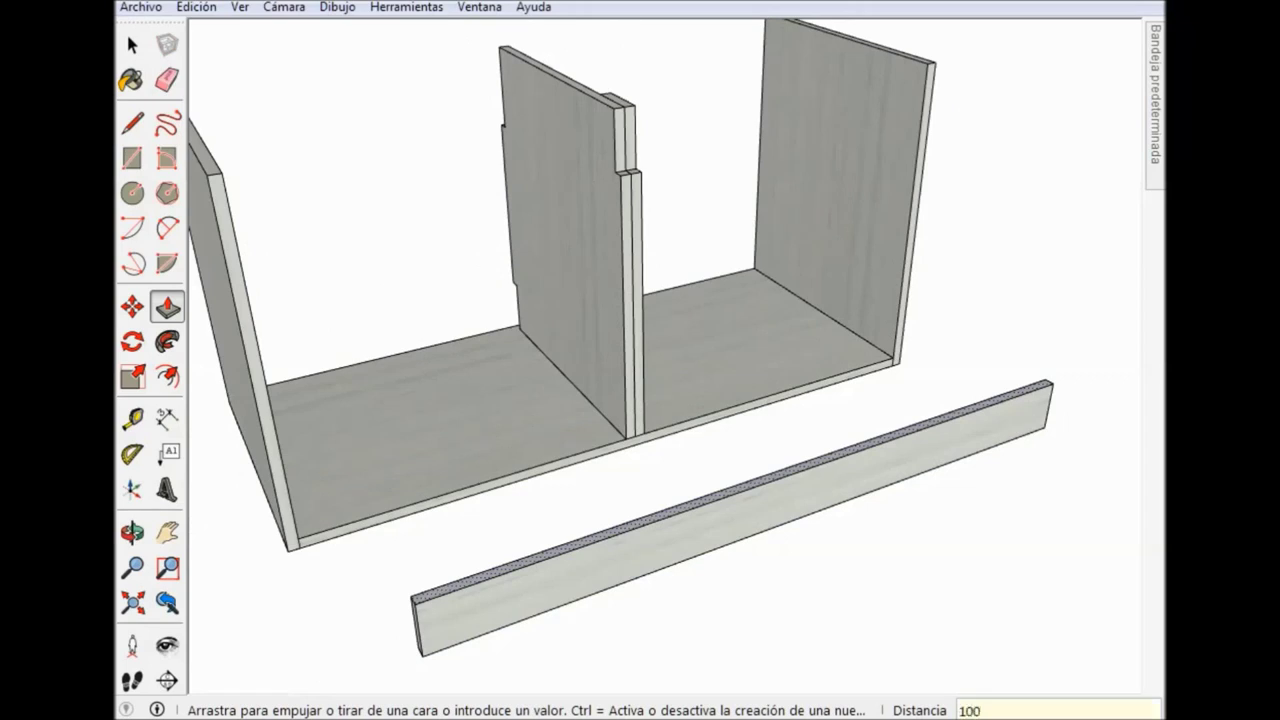
key(Return)
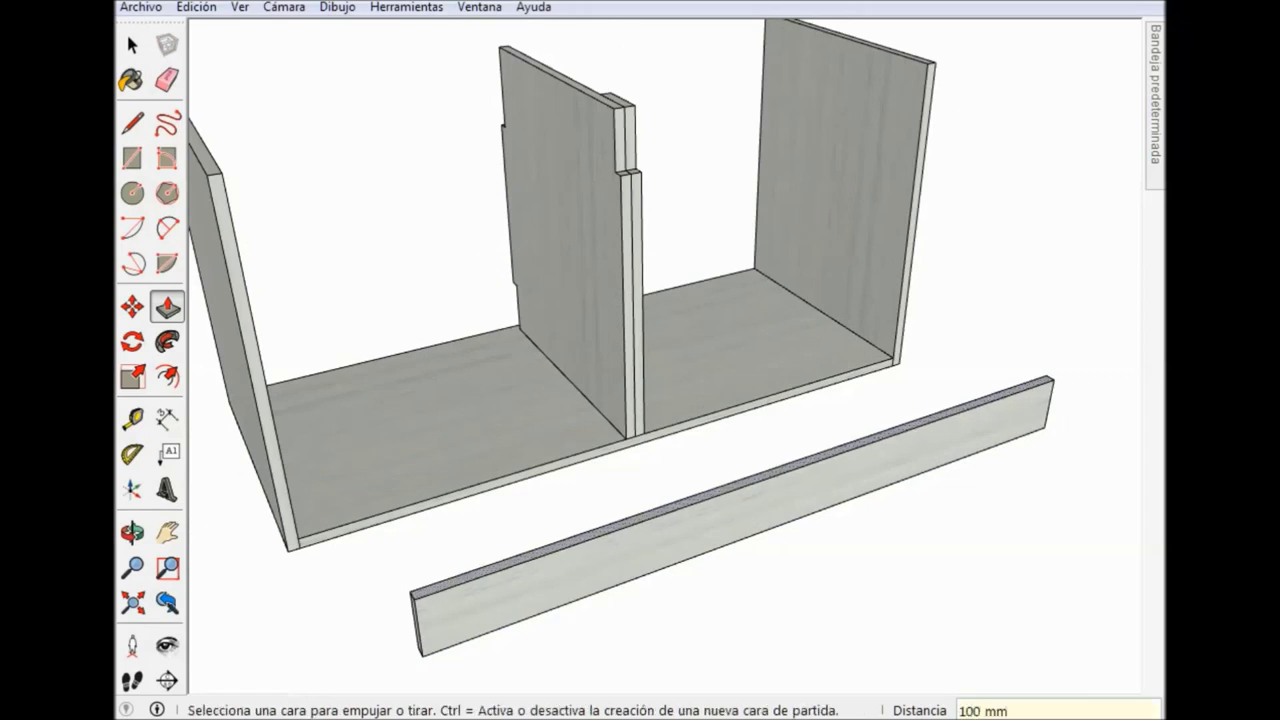
click(132, 45)
scroll(640, 360, down, 2)
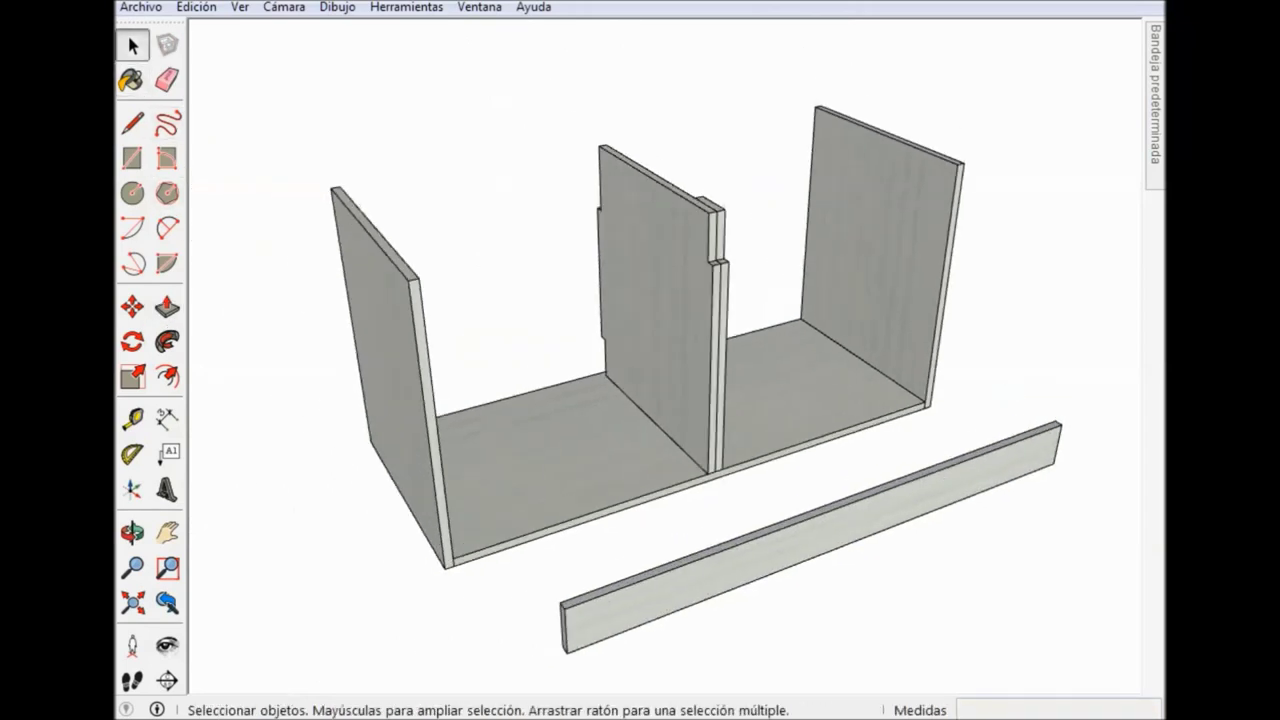
middle_drag(640, 400, 580, 390)
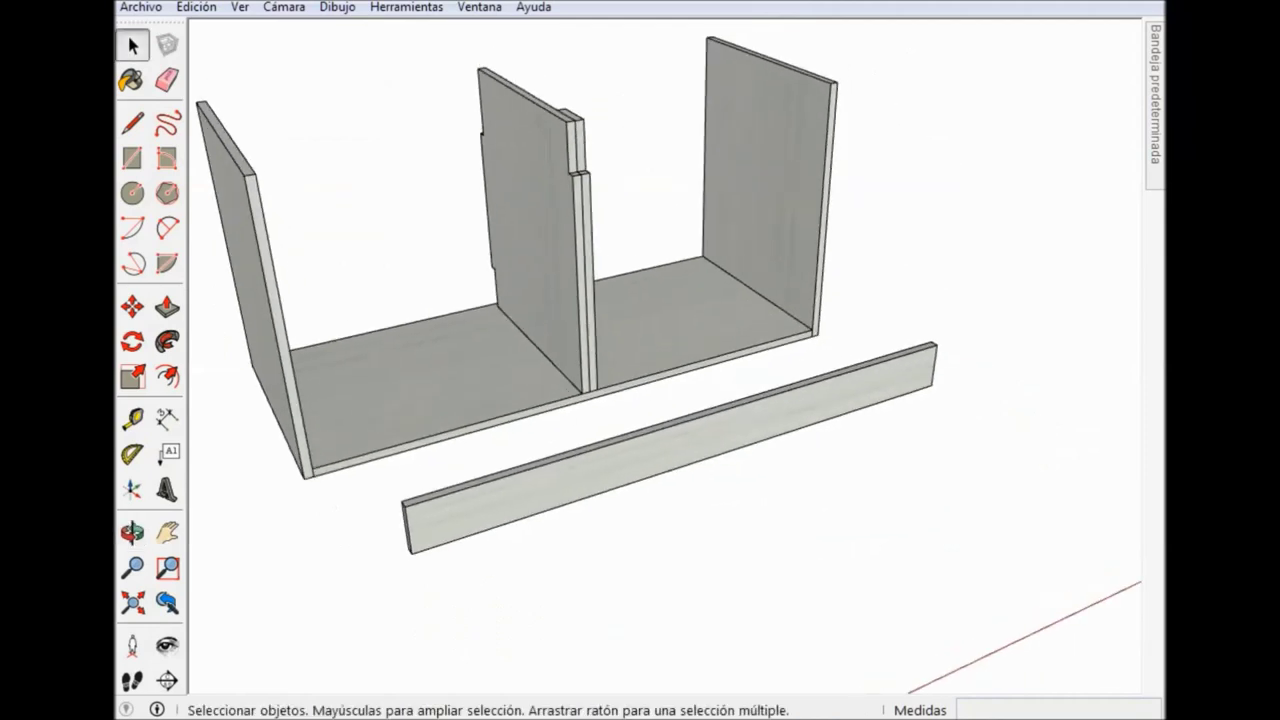
middle_drag(640, 400, 560, 380)
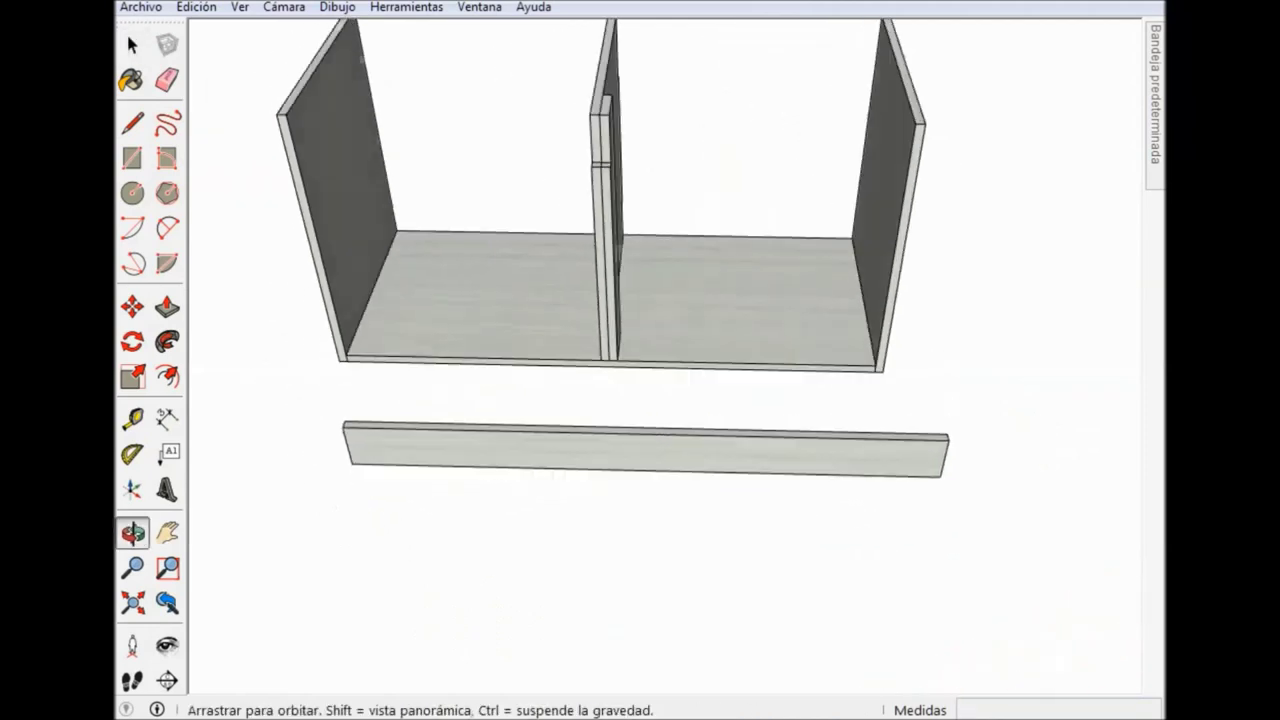
Make the whole front board a group.
drag(310, 397, 1012, 530)
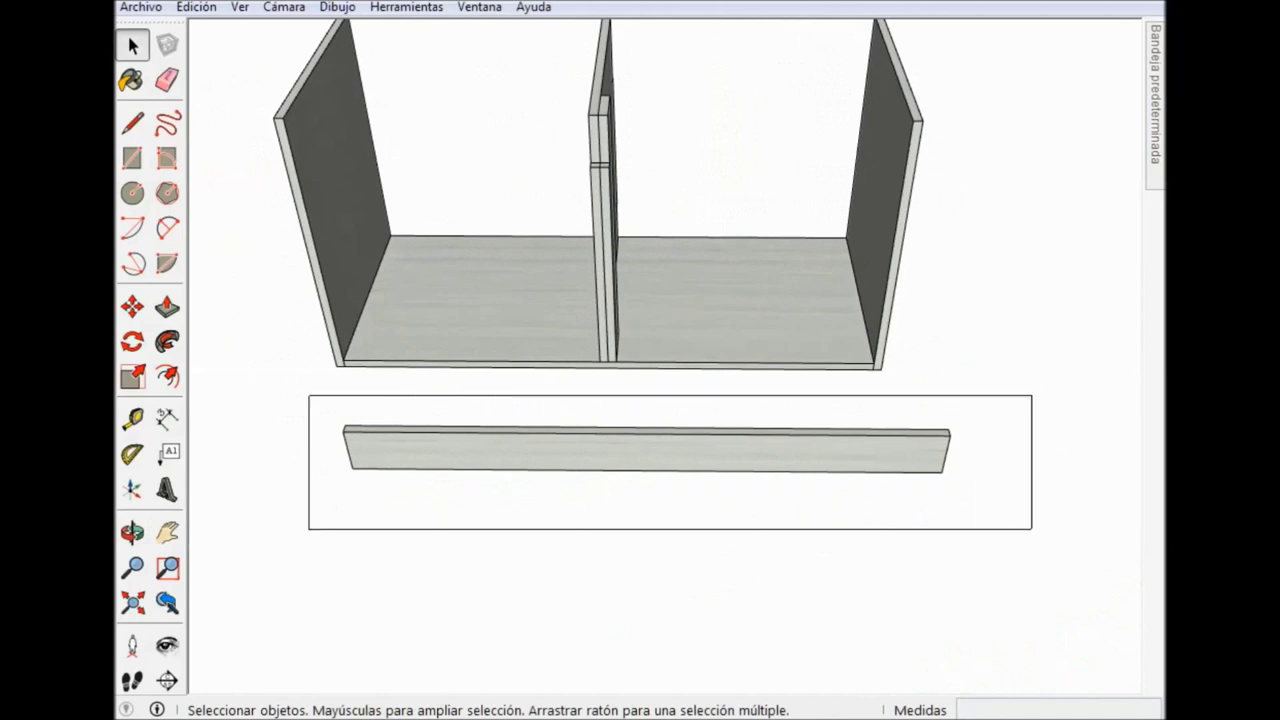
right_click(804, 456)
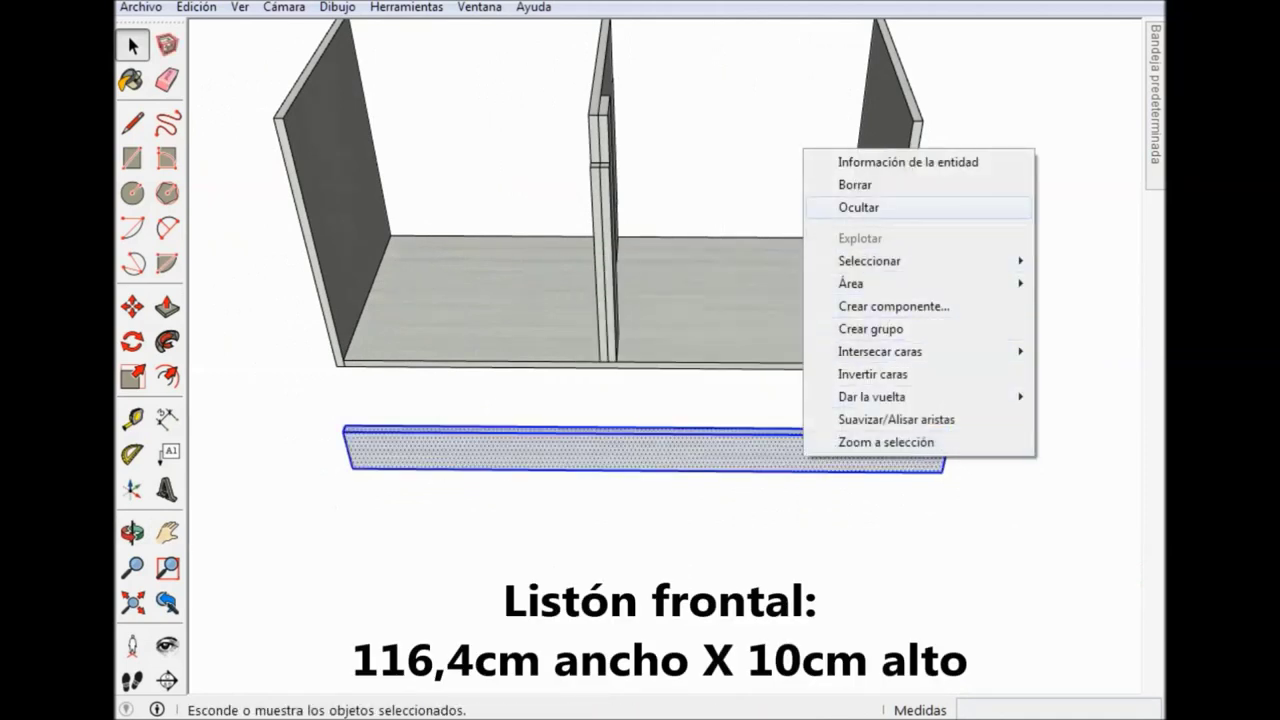
click(870, 329)
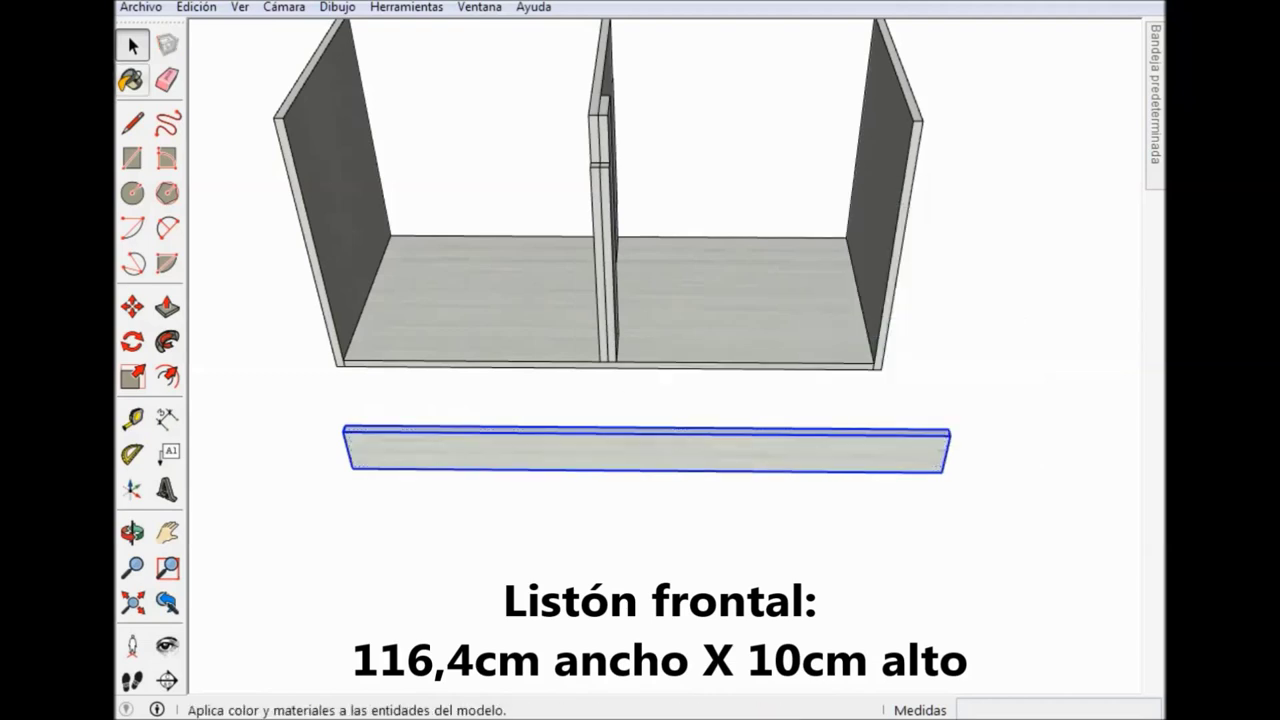
click(1050, 300)
mouse_move(640, 300)
middle_down()
mouse_move(720, 310)
mouse_move(800, 380)
middle_up()
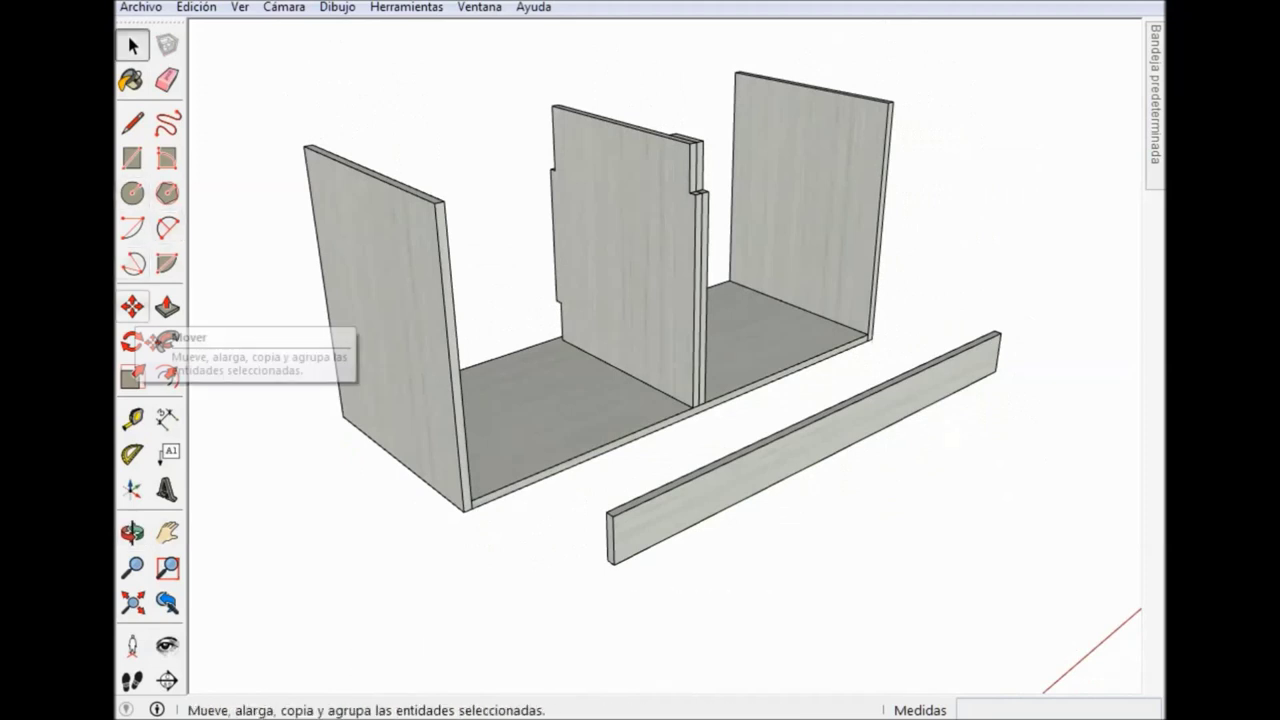
Snap the rail by its corner onto the cabinet's top front edge between the side panels.
click(132, 307)
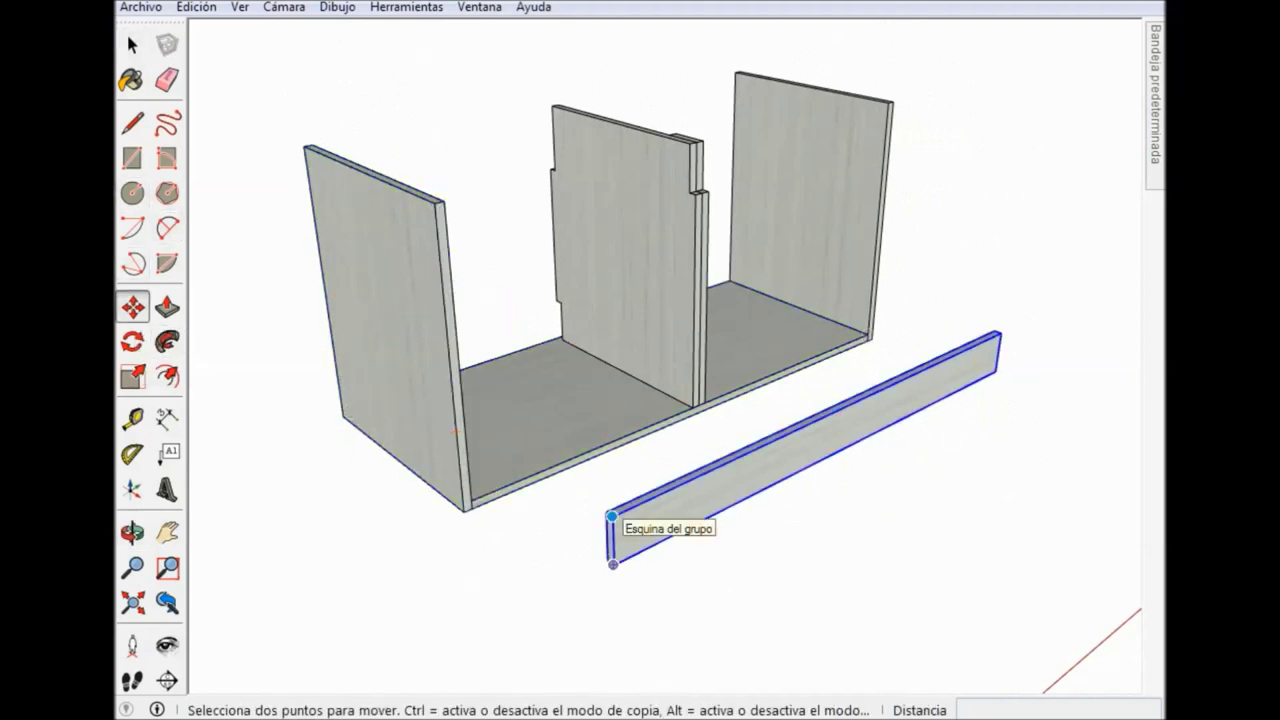
click(609, 513)
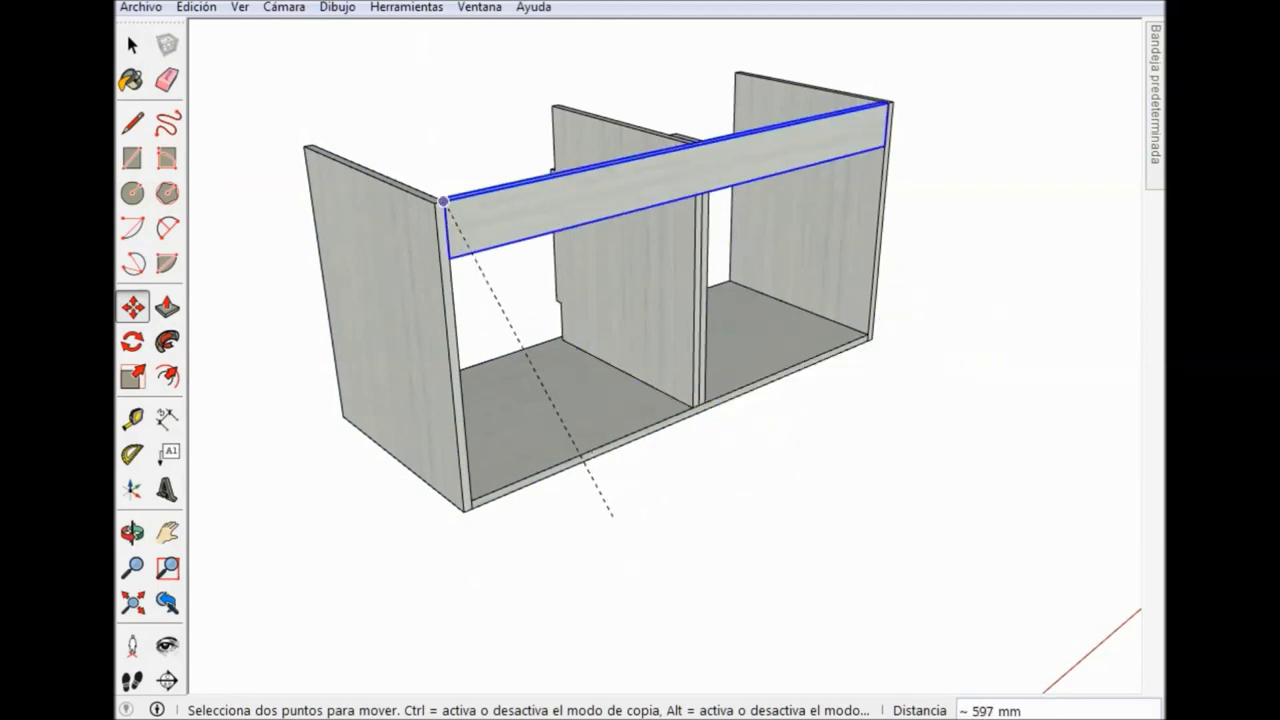
click(443, 201)
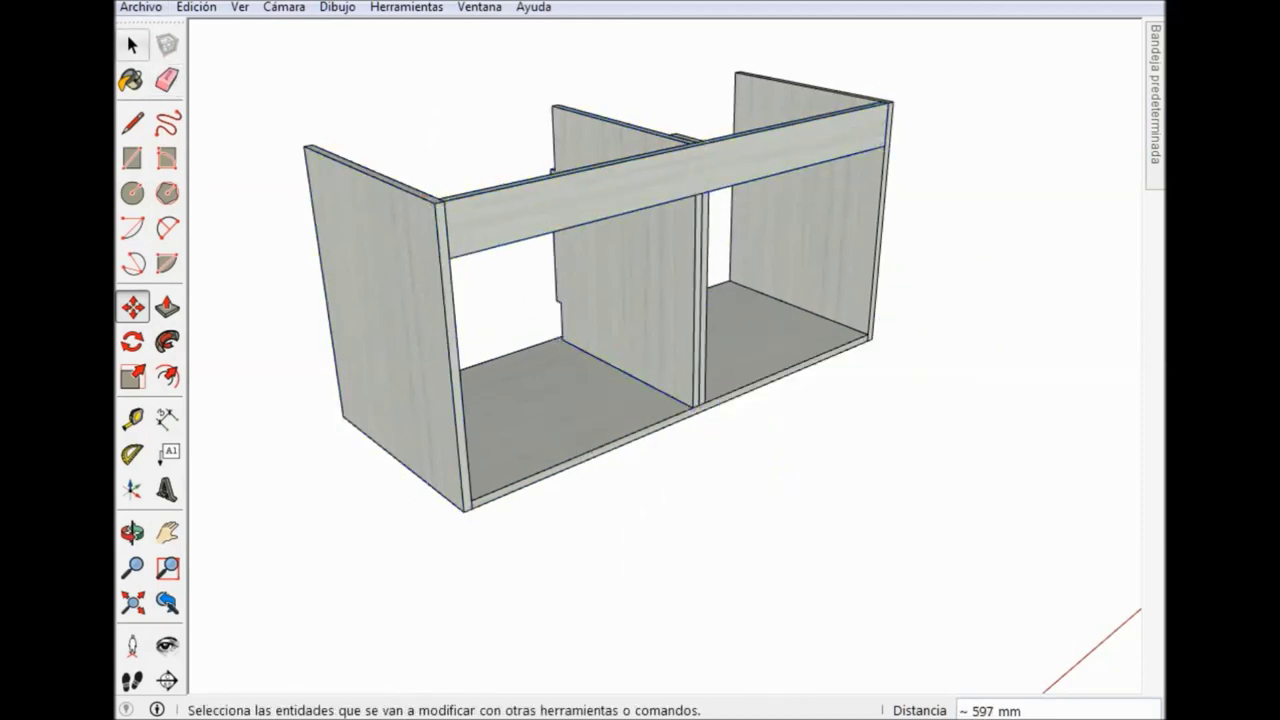
click(132, 45)
middle_drag(640, 300, 610, 420)
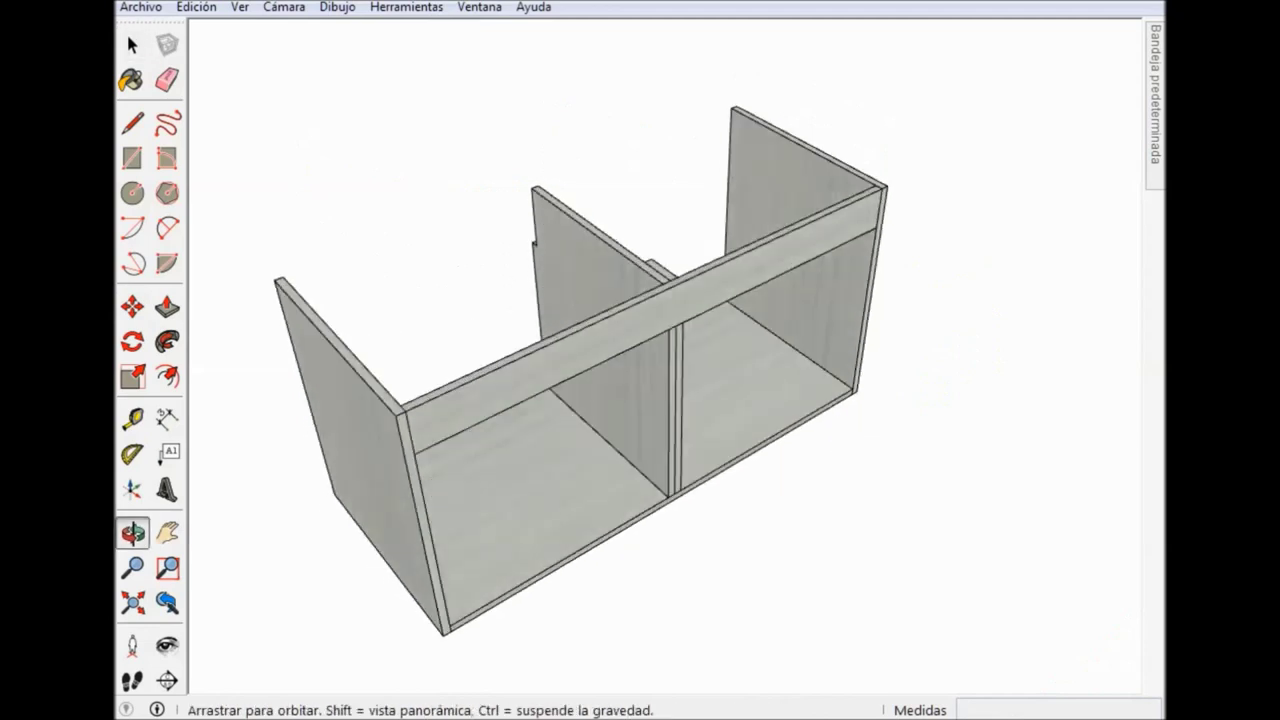
Copy the top rail to the back and move it down to form the lower back rail.
mouse_move(640, 360)
middle_down()
mouse_move(580, 470)
mouse_move(630, 280)
middle_up()
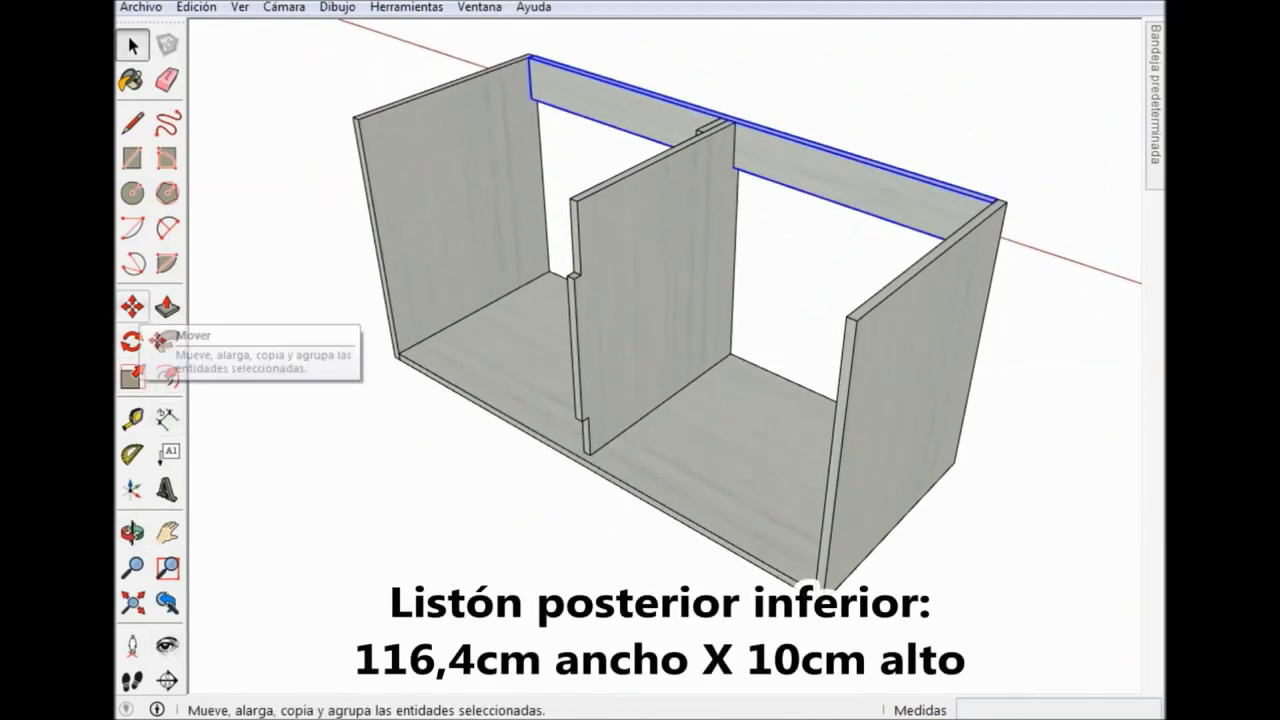
click(132, 307)
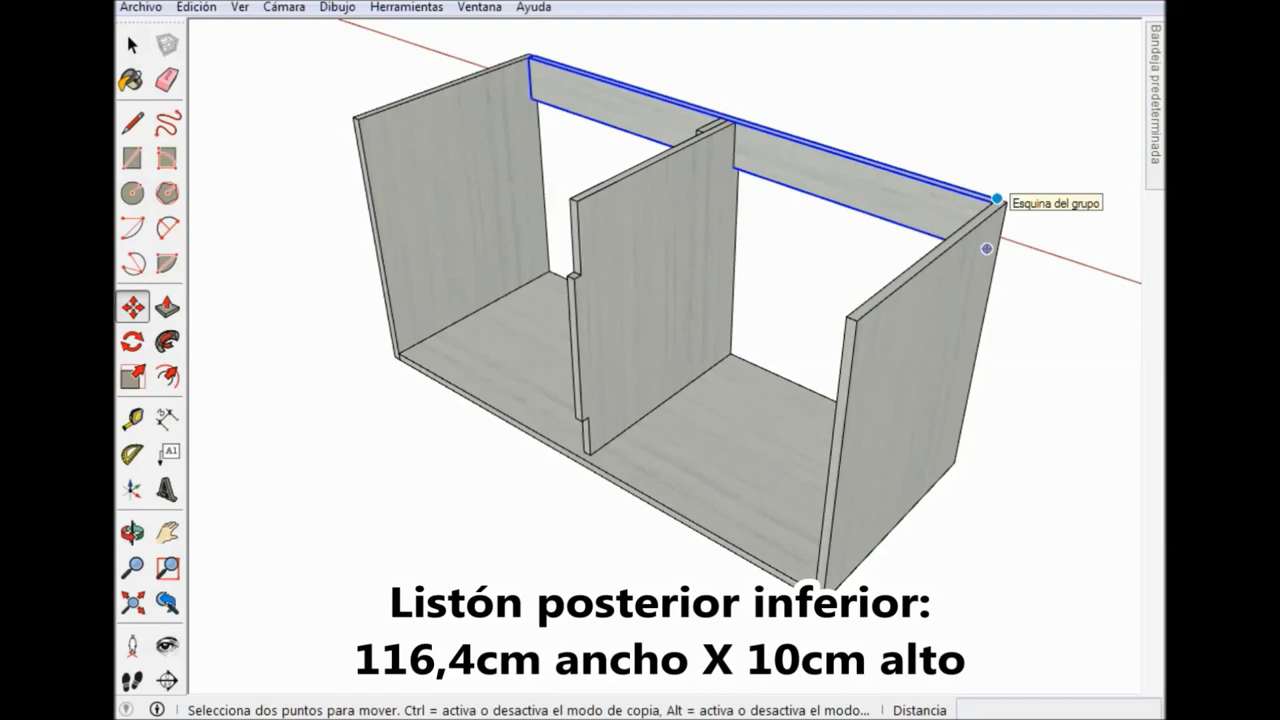
ctrl+click(997, 199)
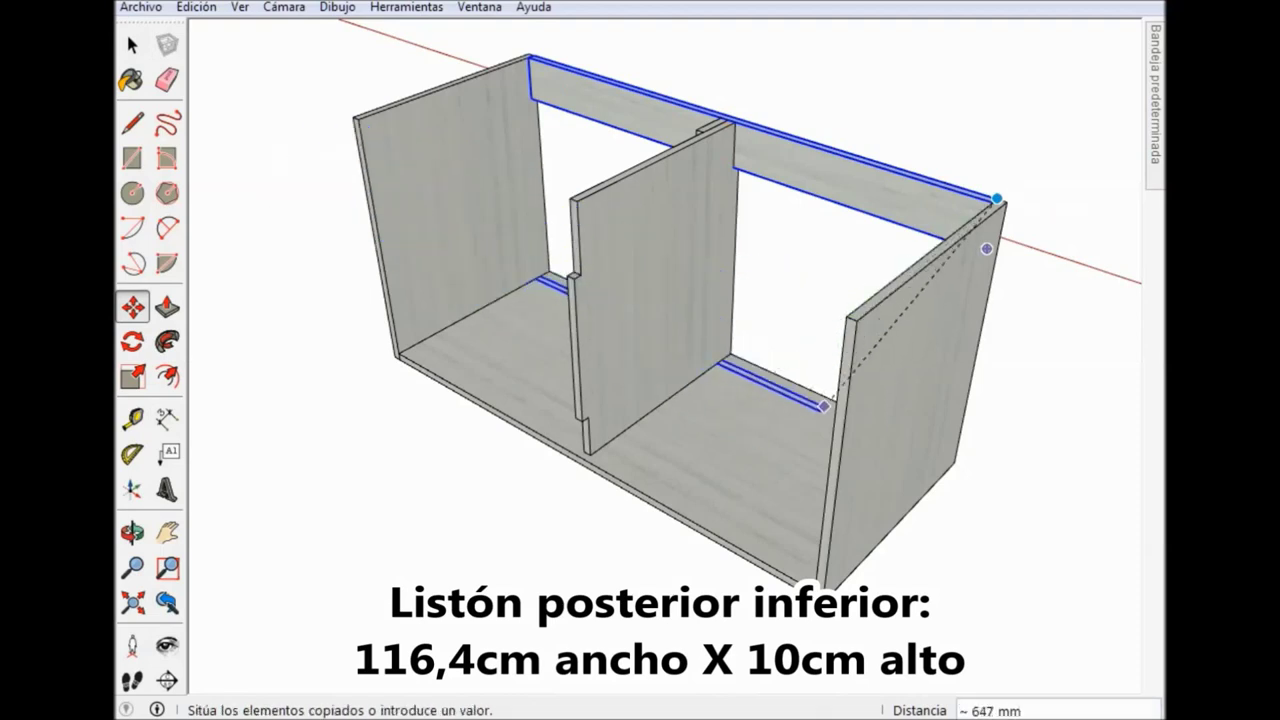
click(846, 317)
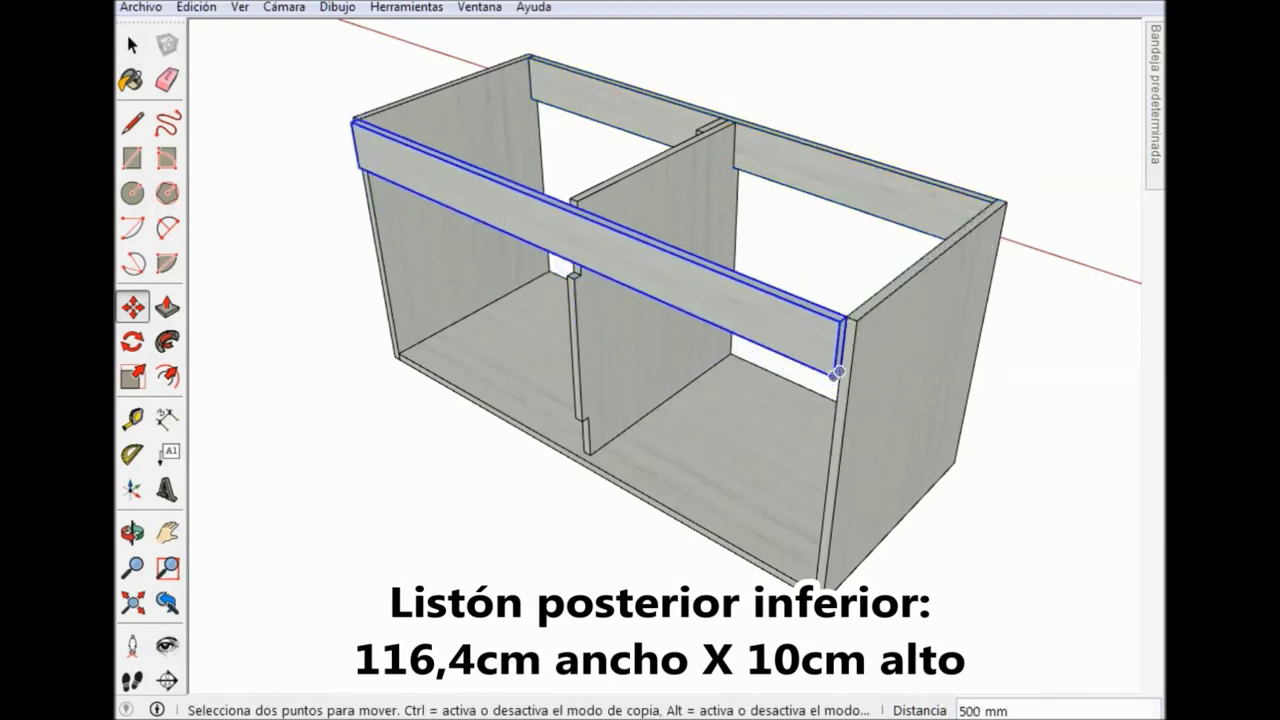
scroll(840, 410, up, 2)
scroll(839, 416, up, 2)
middle_drag(839, 416, 793, 205)
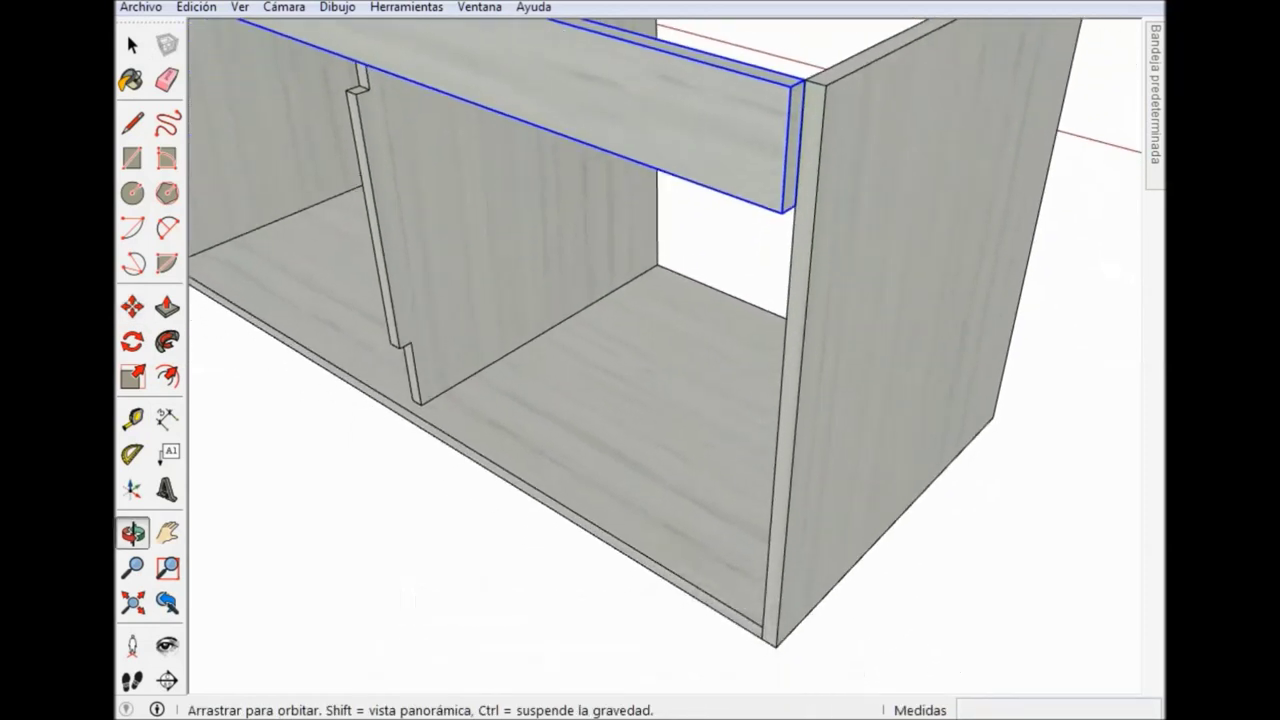
click(781, 212)
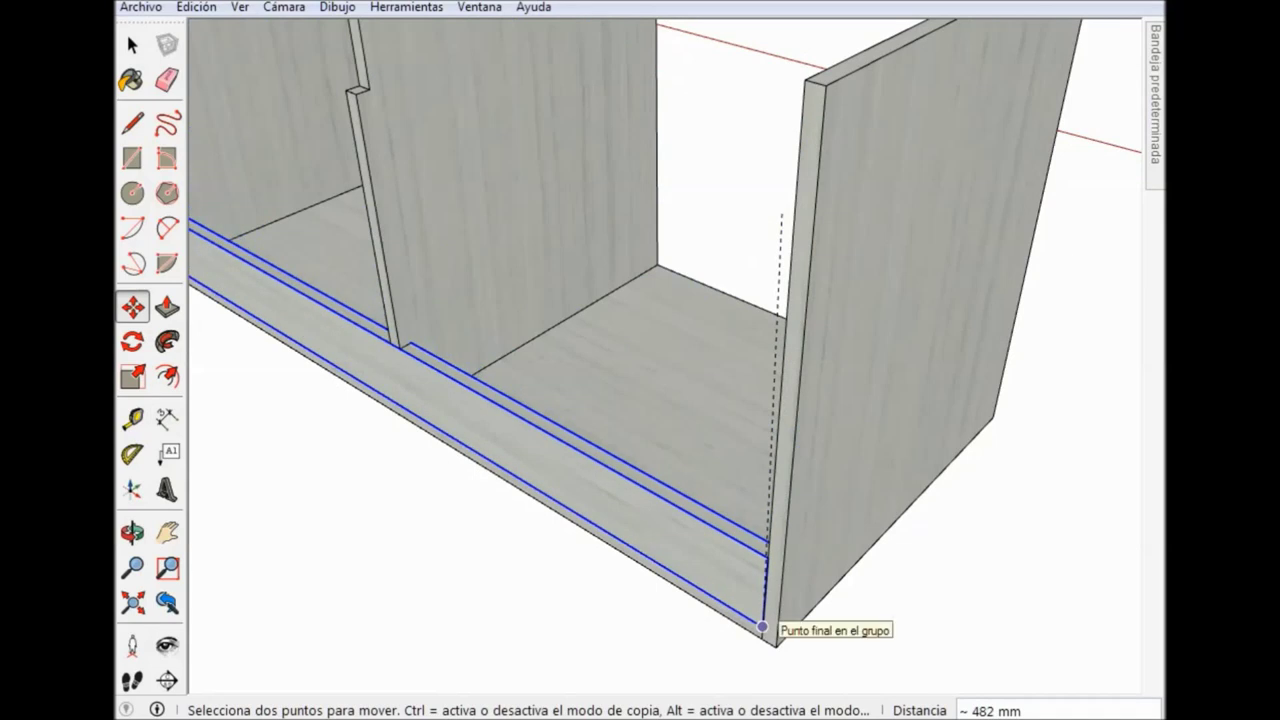
click(762, 627)
click(132, 44)
click(640, 660)
Copy the lower back rail up to the top of the back as the upper rail.
mouse_move(640, 400)
middle_down()
mouse_move(820, 360)
mouse_move(540, 410)
middle_up()
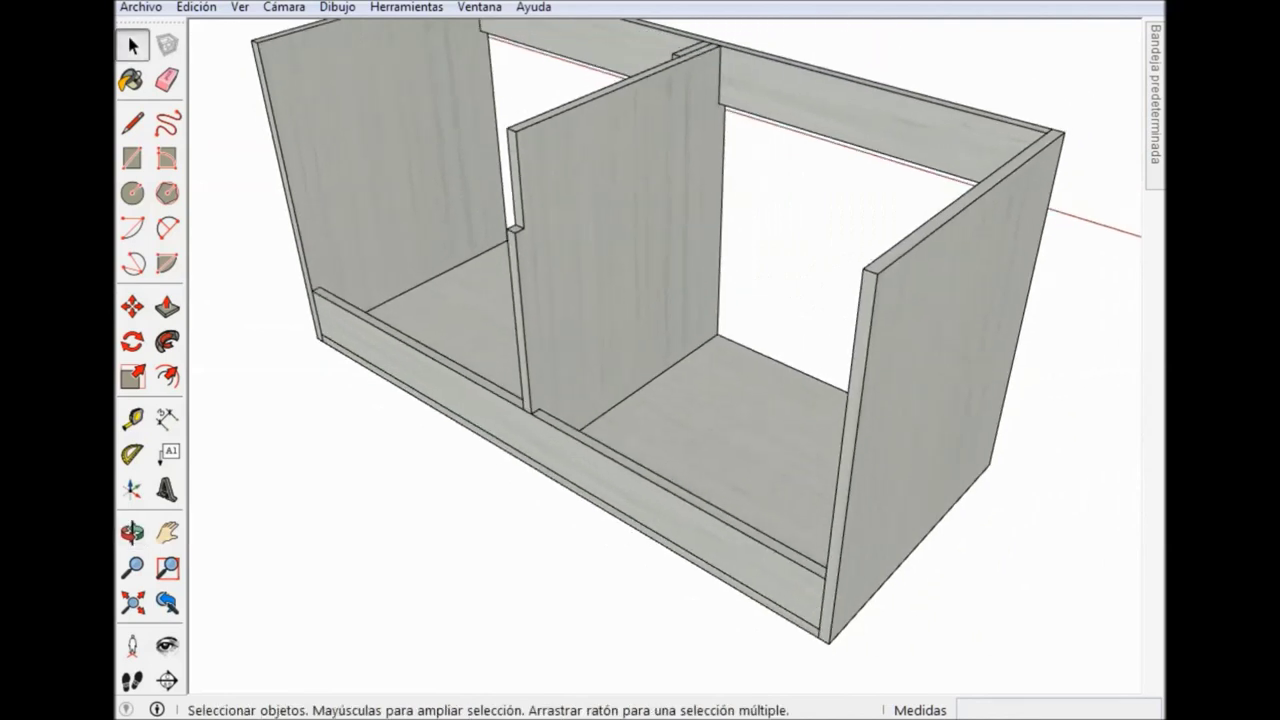
middle_drag(640, 400, 600, 380)
click(780, 600)
key(m)
click(804, 619)
key(ctrl)
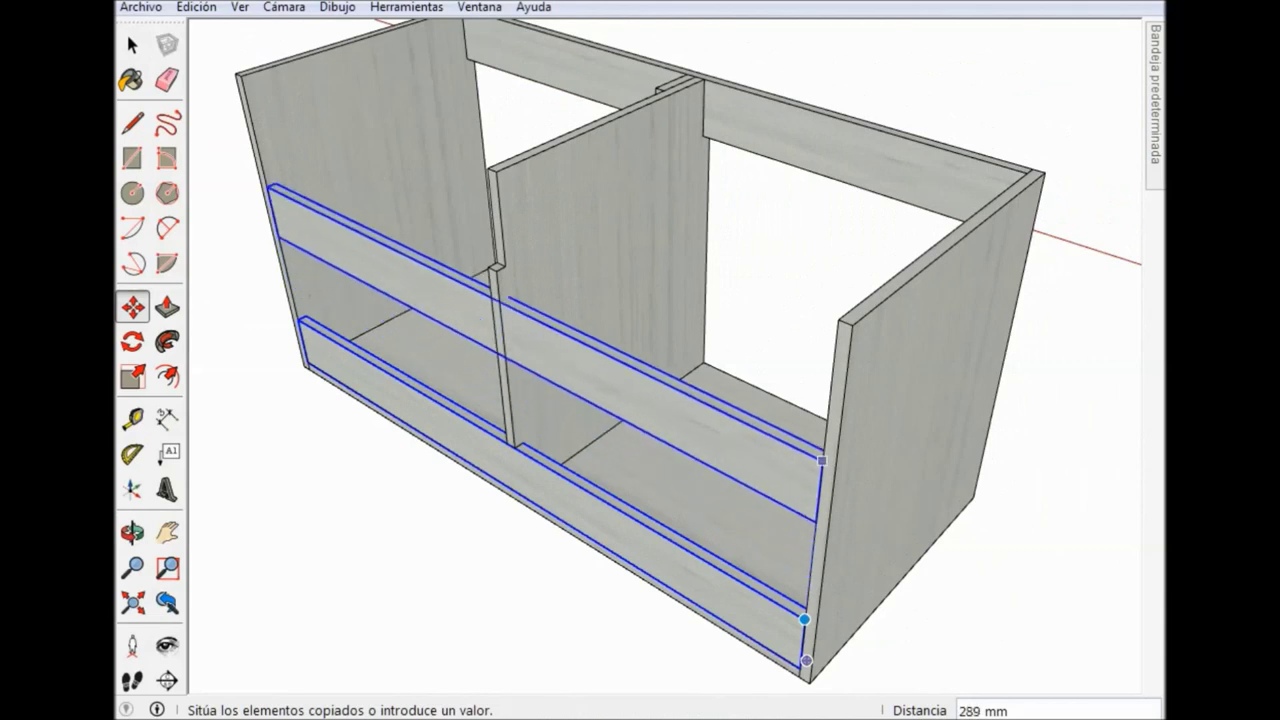
click(838, 318)
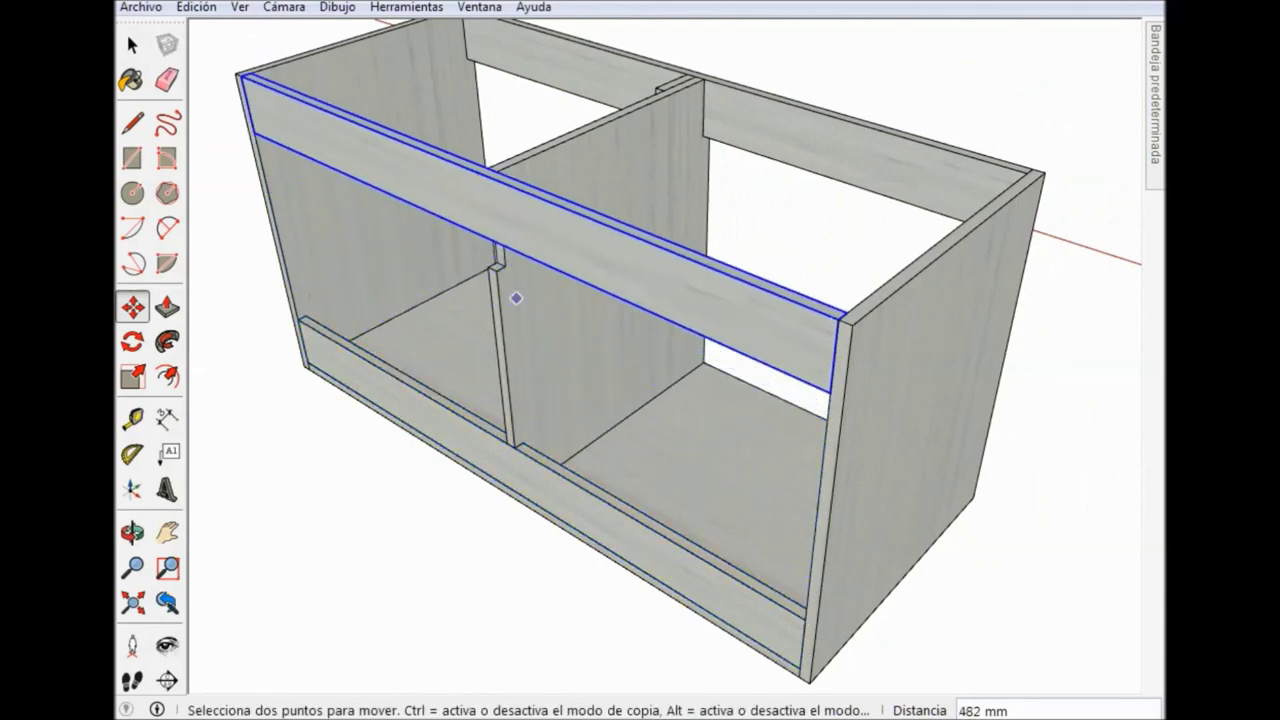
key(space)
scroll(440, 420, up, 3)
middle_drag(440, 420, 450, 415)
mouse_move(640, 360)
middle_down()
mouse_move(540, 380)
mouse_move(600, 340)
mouse_move(620, 300)
mouse_move(640, 330)
middle_up()
Edit the upper back rail and pull its bottom face down 50 mm, making it 15 cm tall.
scroll(700, 400, up, 2)
scroll(700, 400, up, 2)
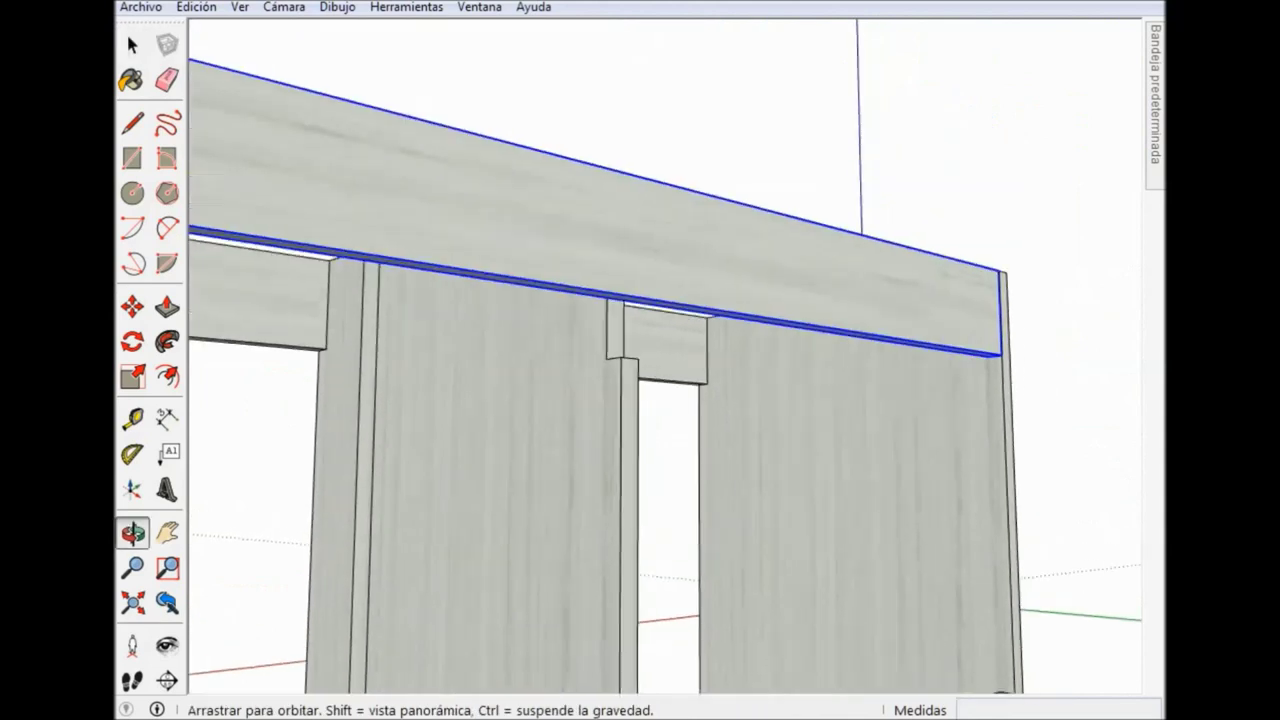
middle_drag(640, 360, 600, 305)
scroll(590, 330, up, 2)
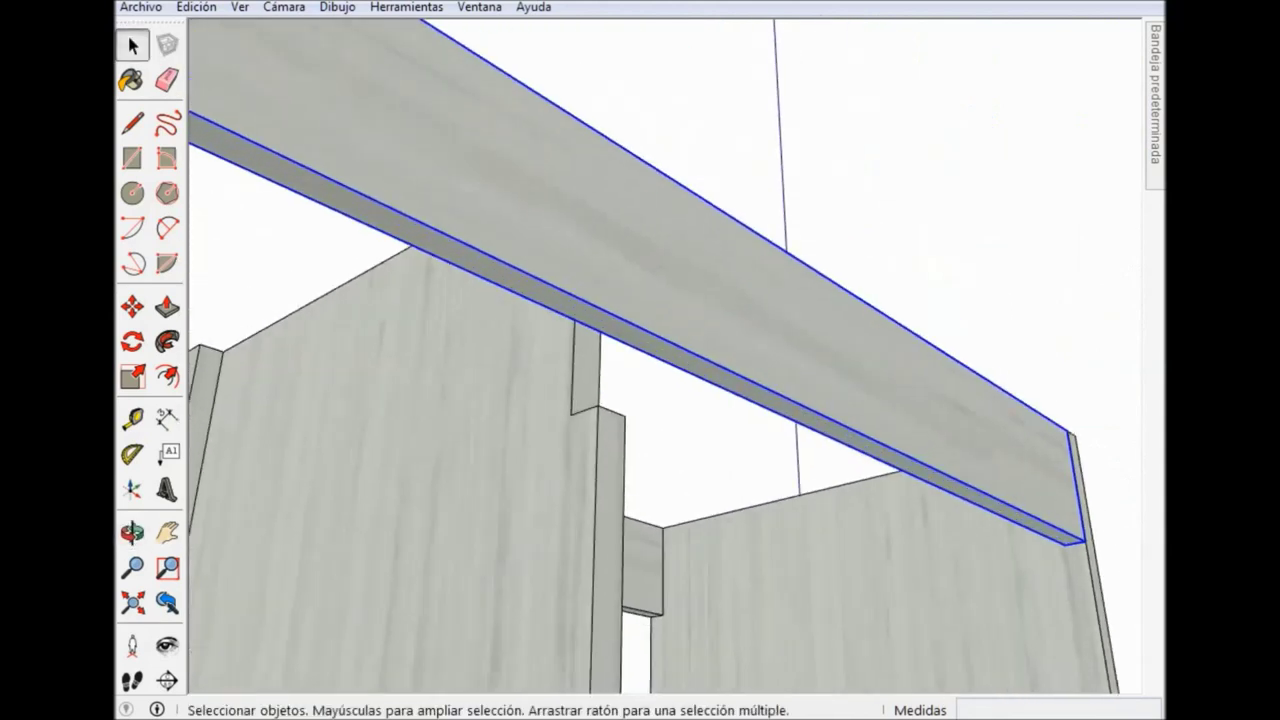
key(Return)
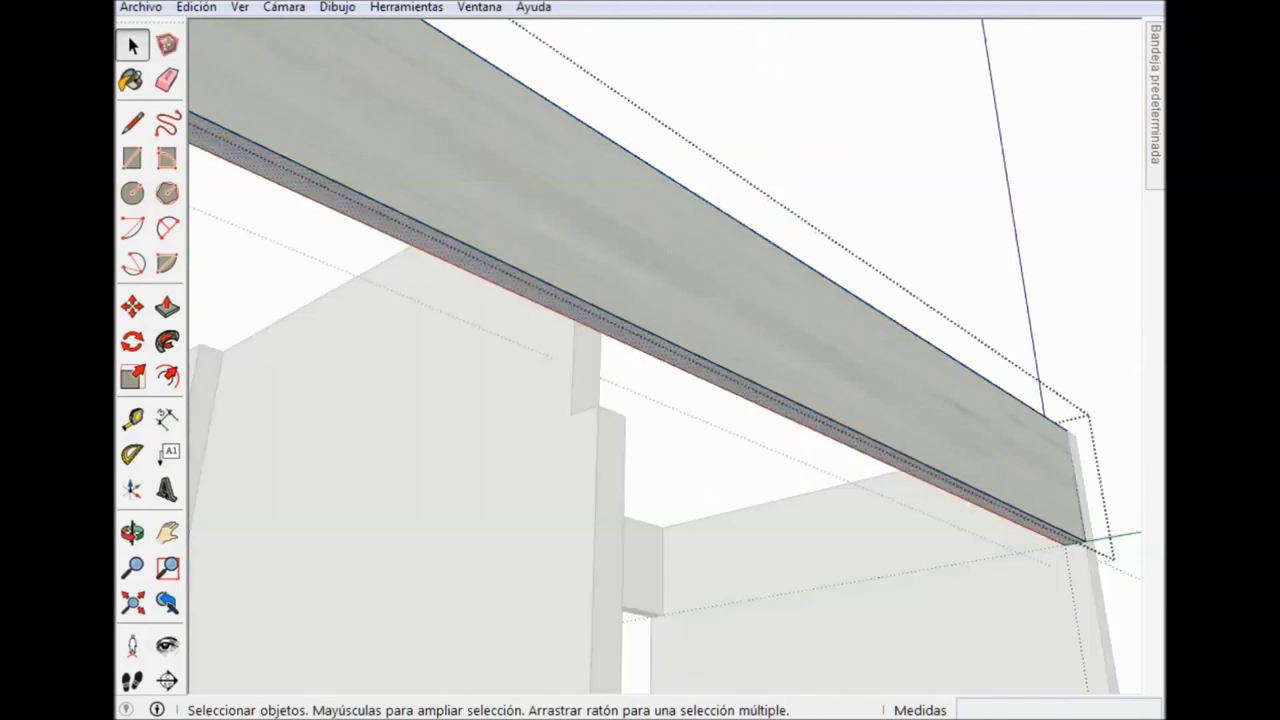
key(p)
click(634, 329)
text(50)
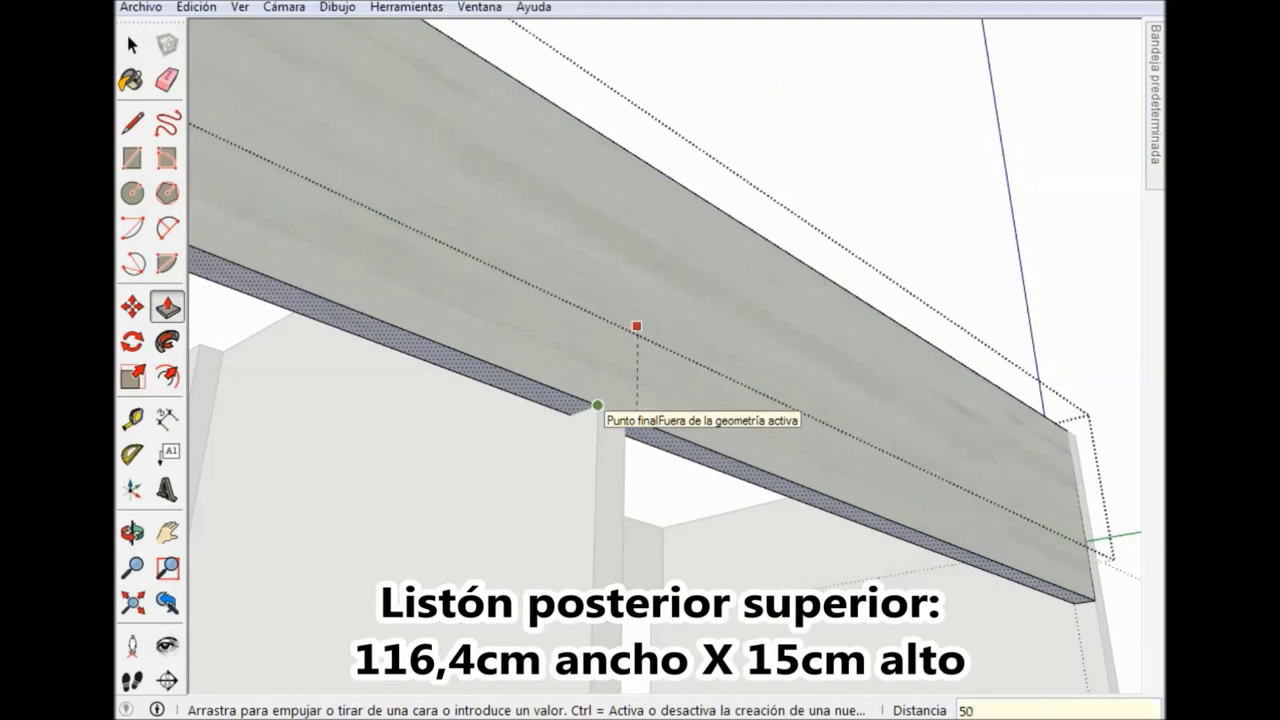
click(597, 405)
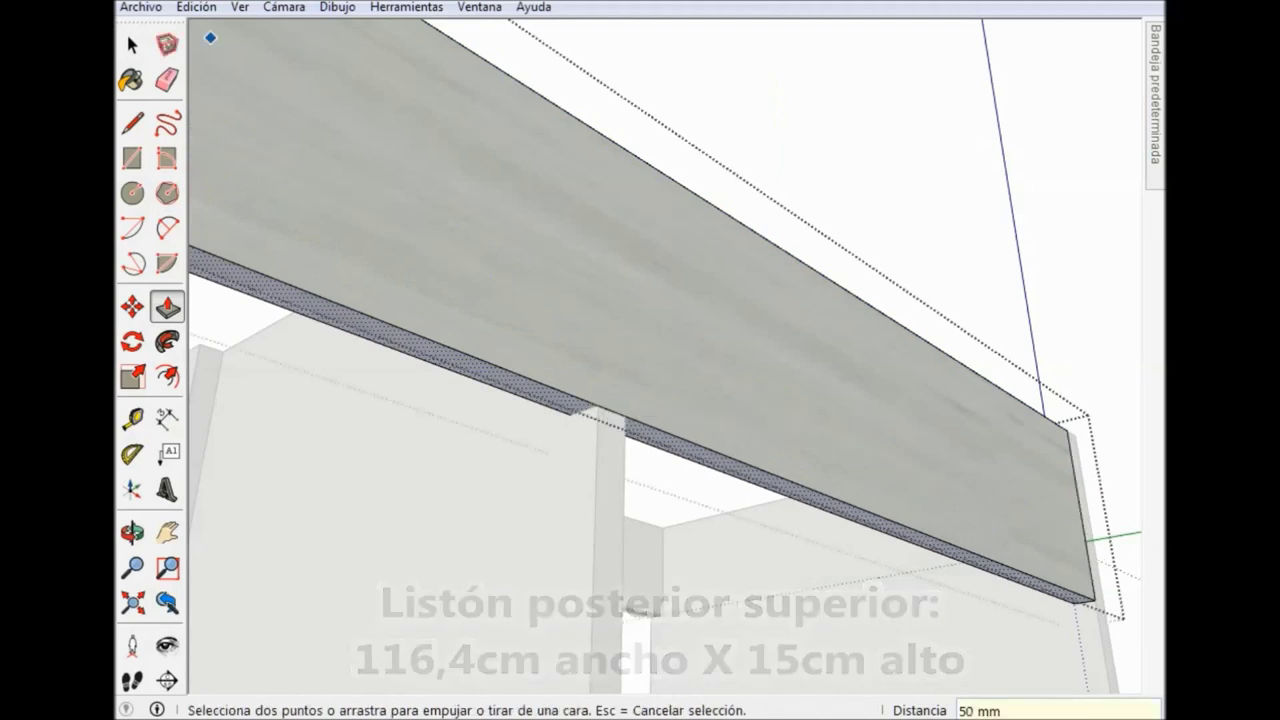
key(space)
middle_drag(640, 360, 600, 420)
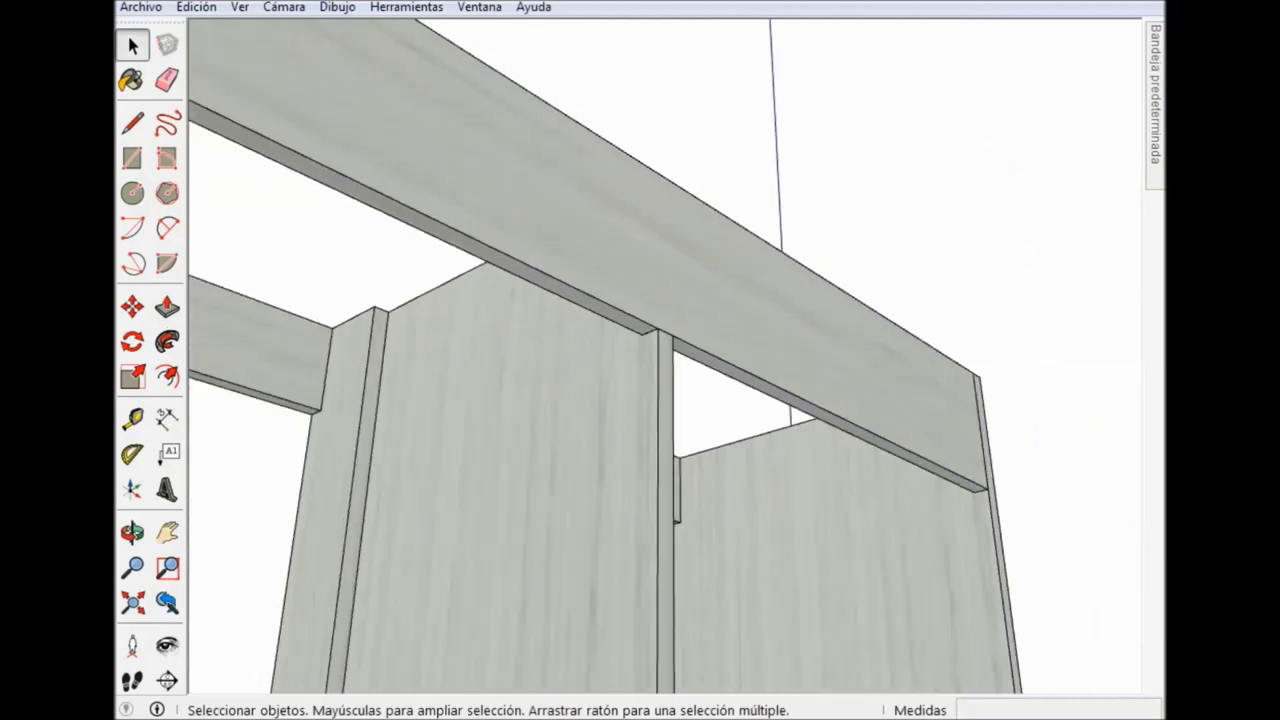
middle_drag(640, 360, 600, 400)
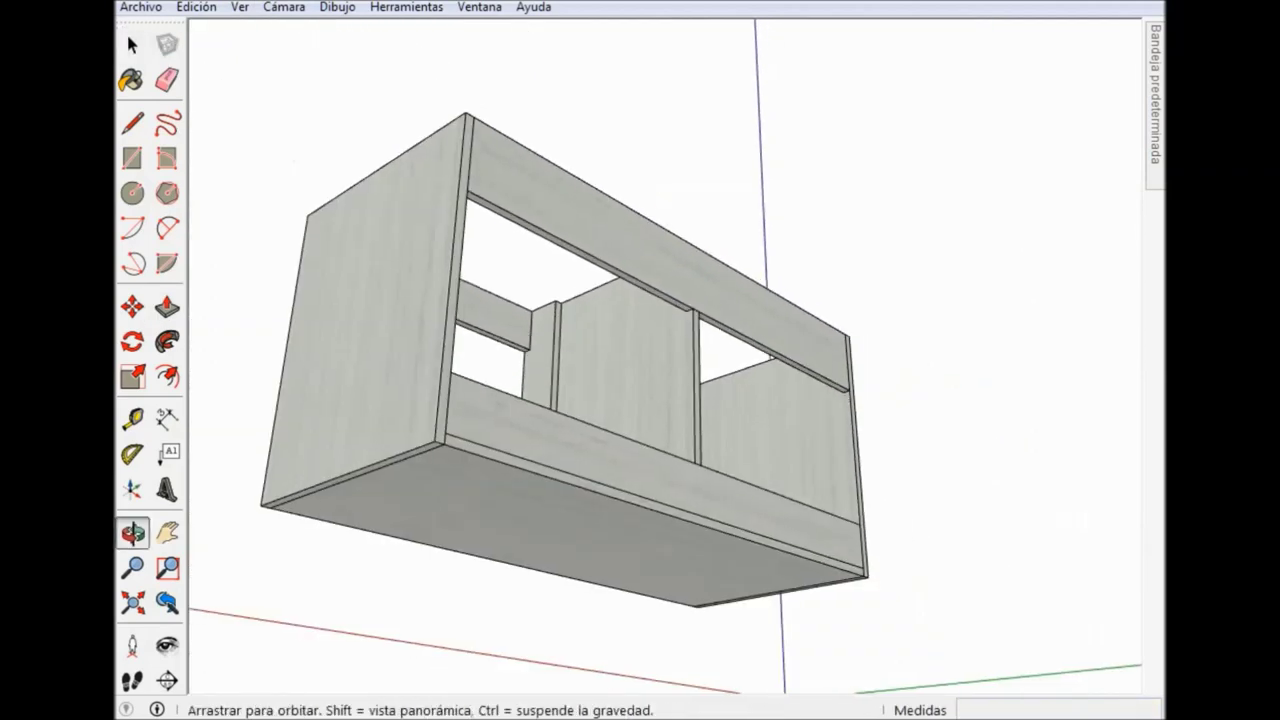
middle_drag(640, 360, 600, 300)
mouse_move(640, 360)
middle_down()
mouse_move(620, 320)
mouse_move(620, 340)
mouse_move(640, 330)
mouse_move(620, 345)
mouse_move(620, 405)
middle_up()
scroll(620, 400, down, 2)
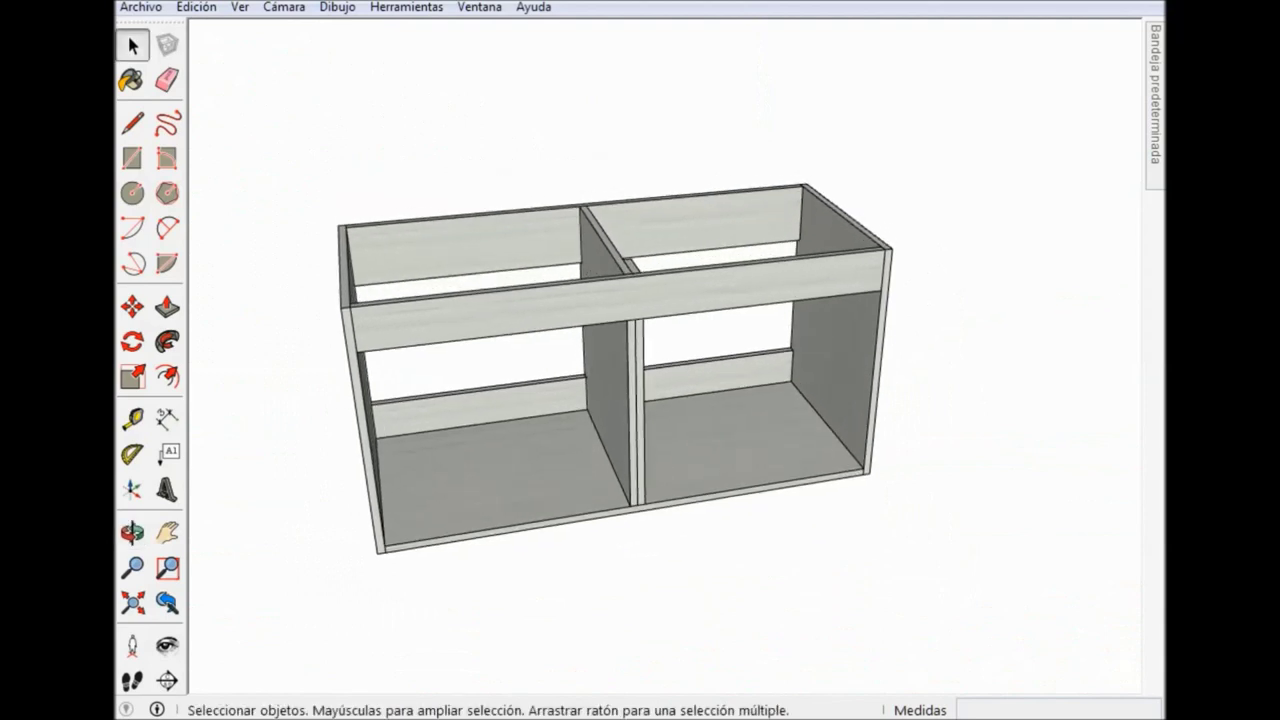
Place guide lines measured from the cabinet's left edge, one at 600 mm and another toward the right end.
click(132, 419)
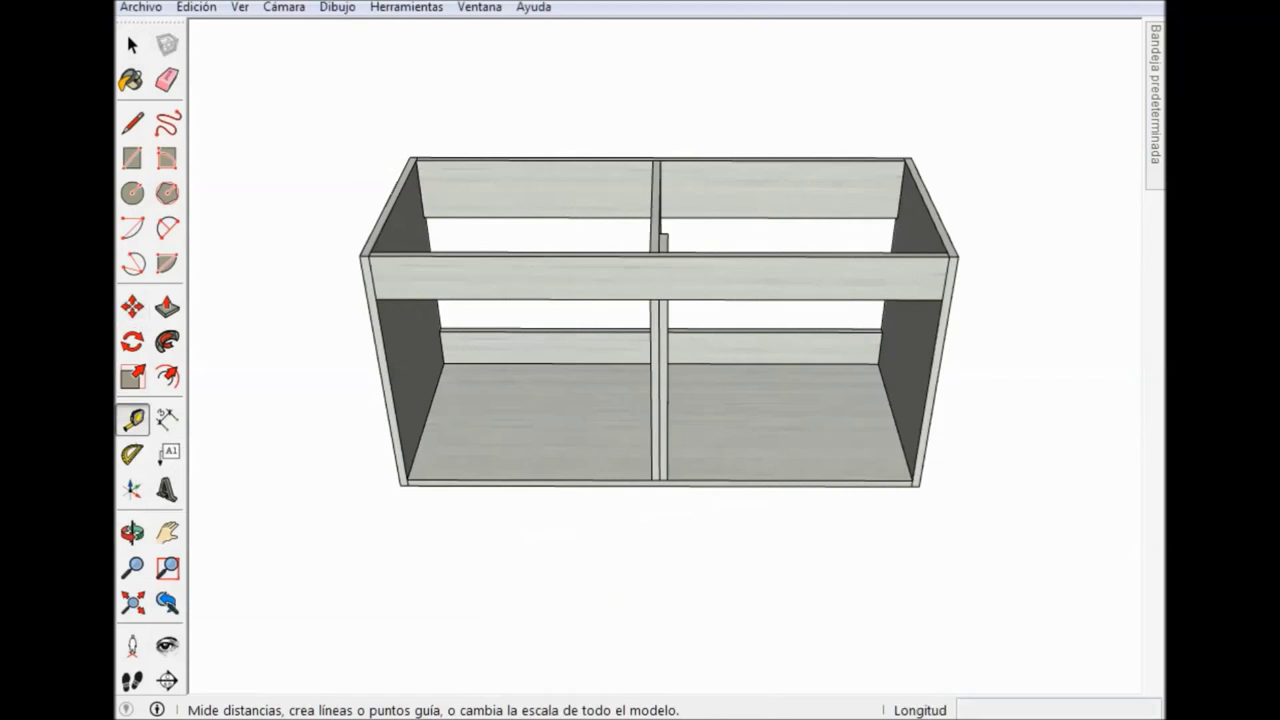
click(397, 470)
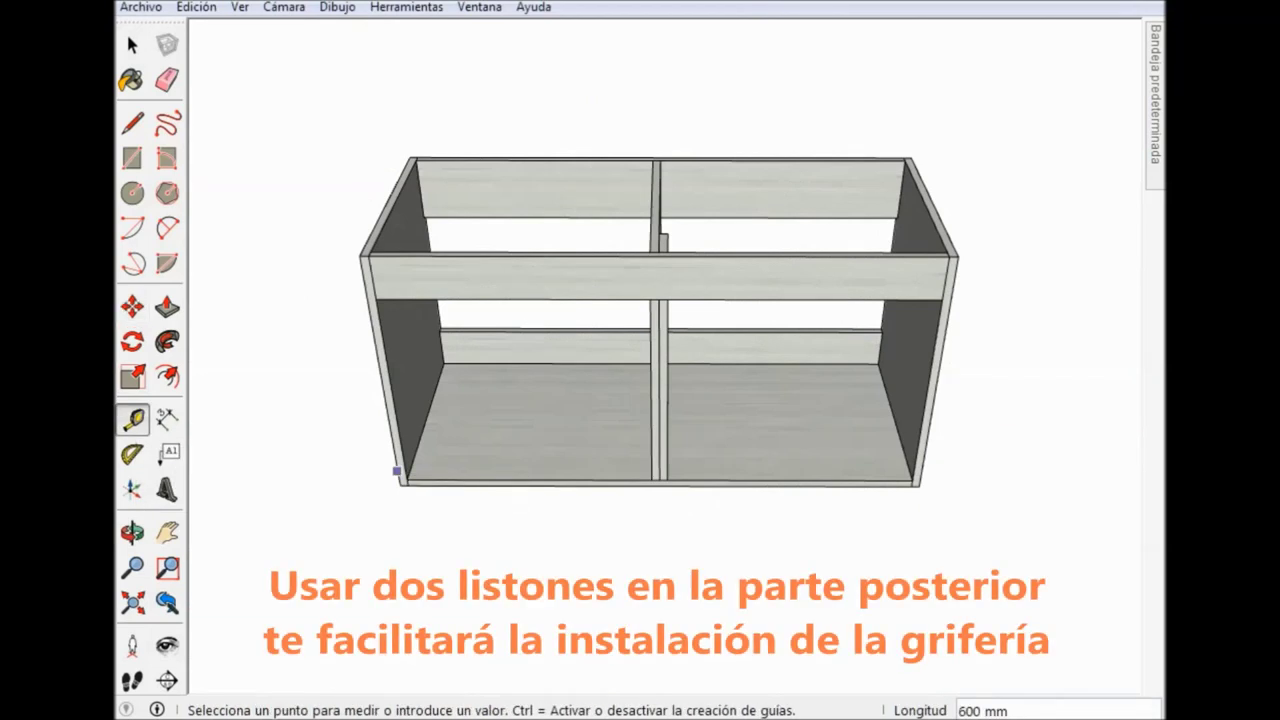
click(397, 470)
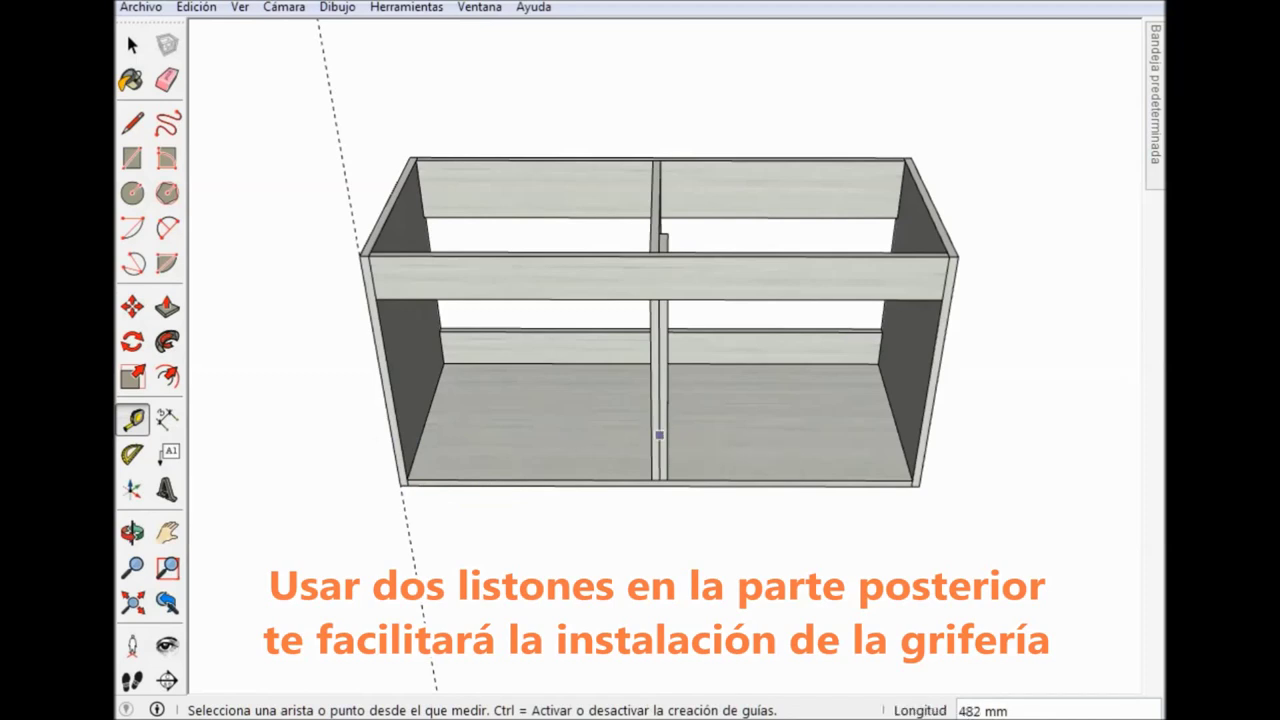
click(392, 443)
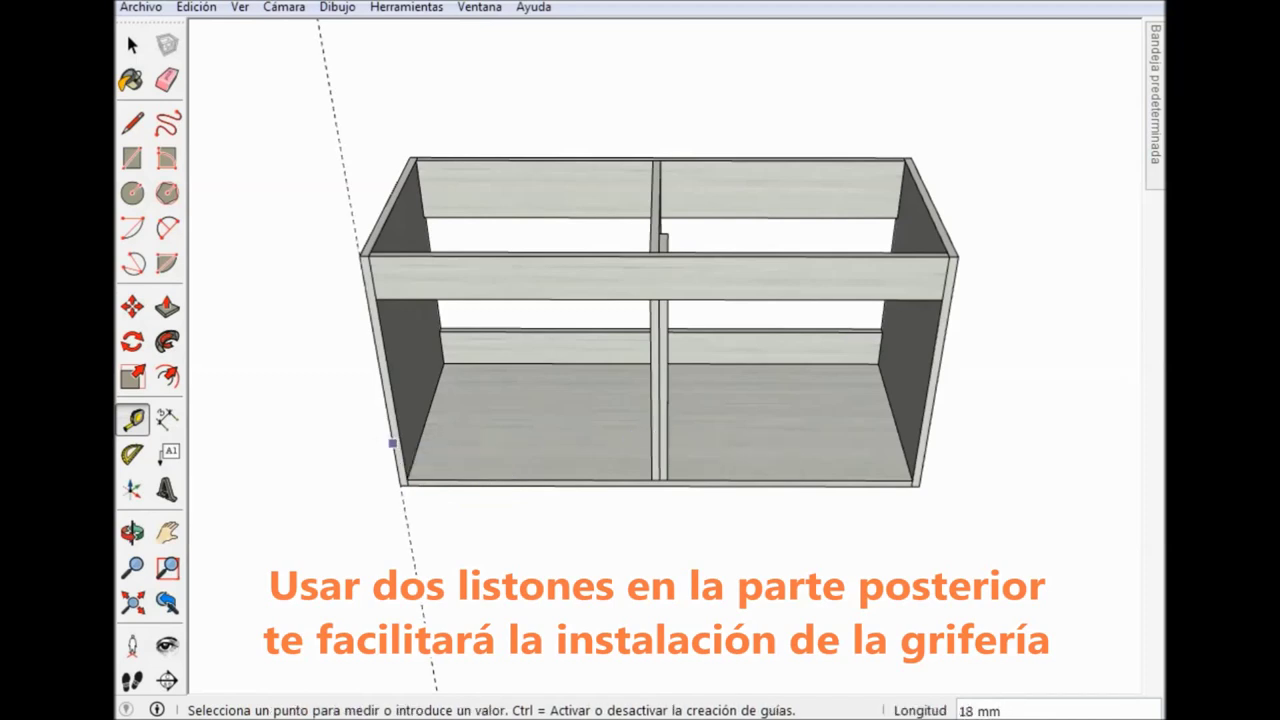
click(659, 460)
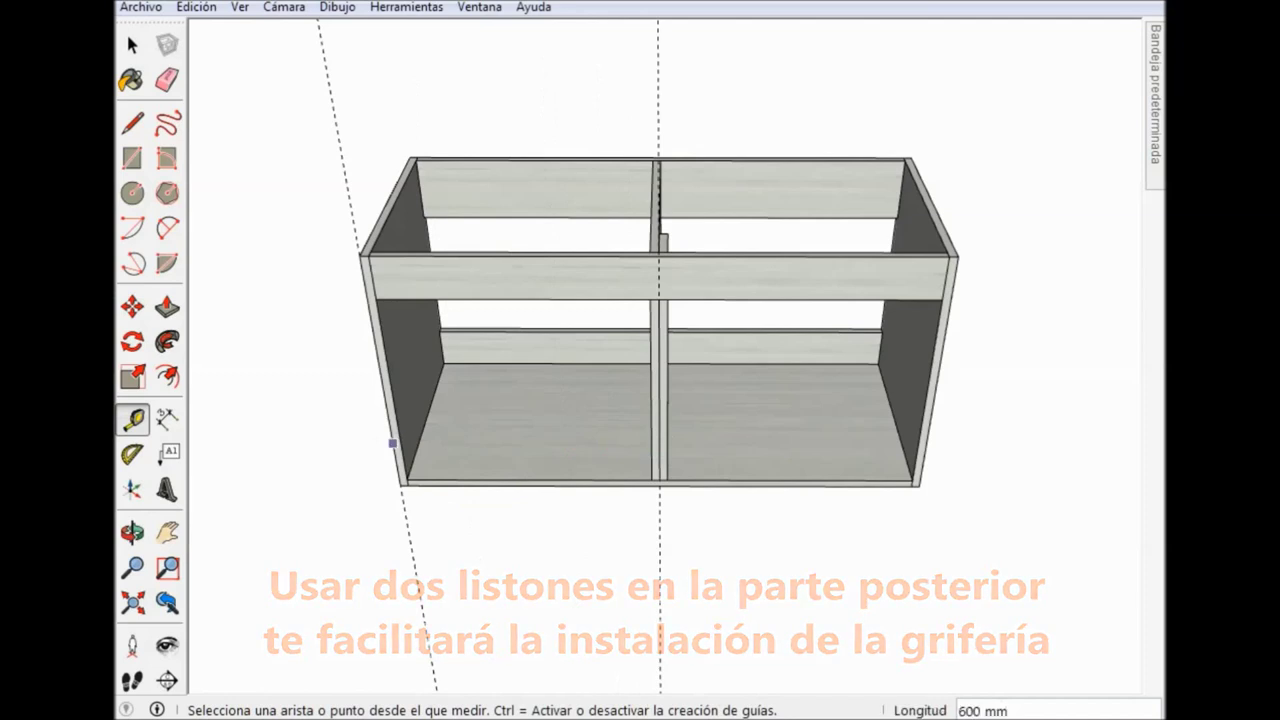
click(392, 443)
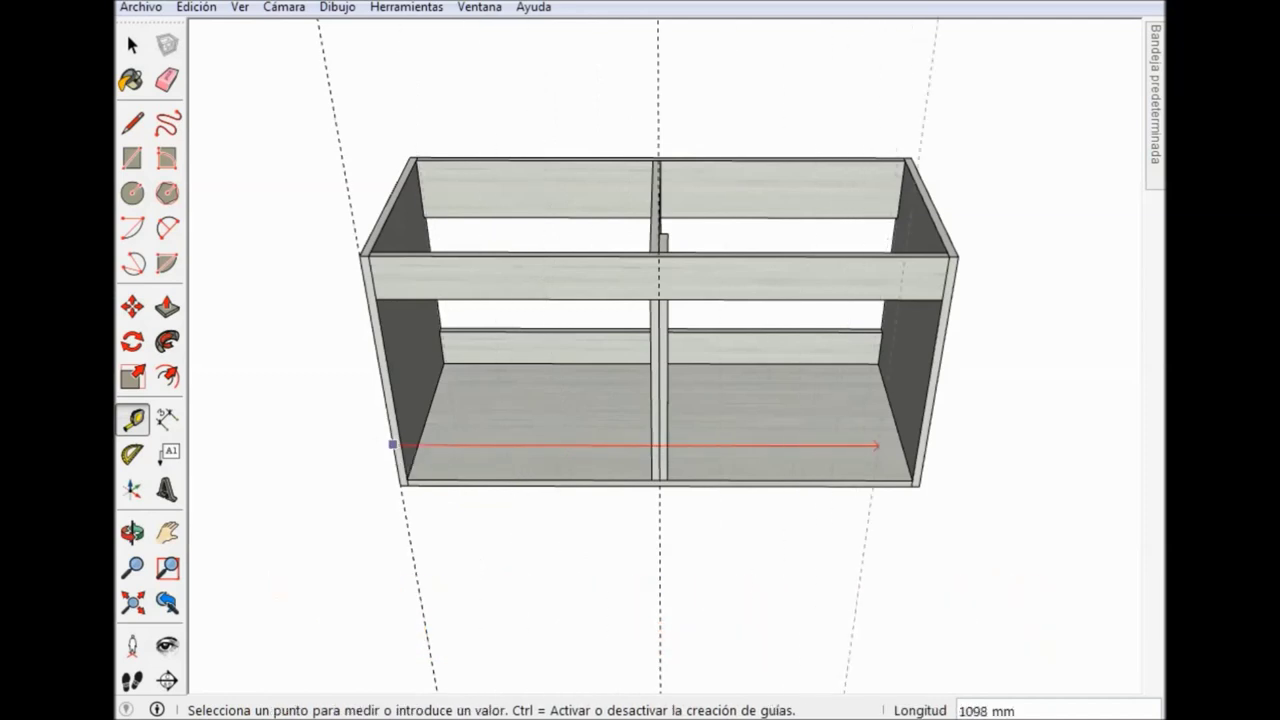
click(926, 444)
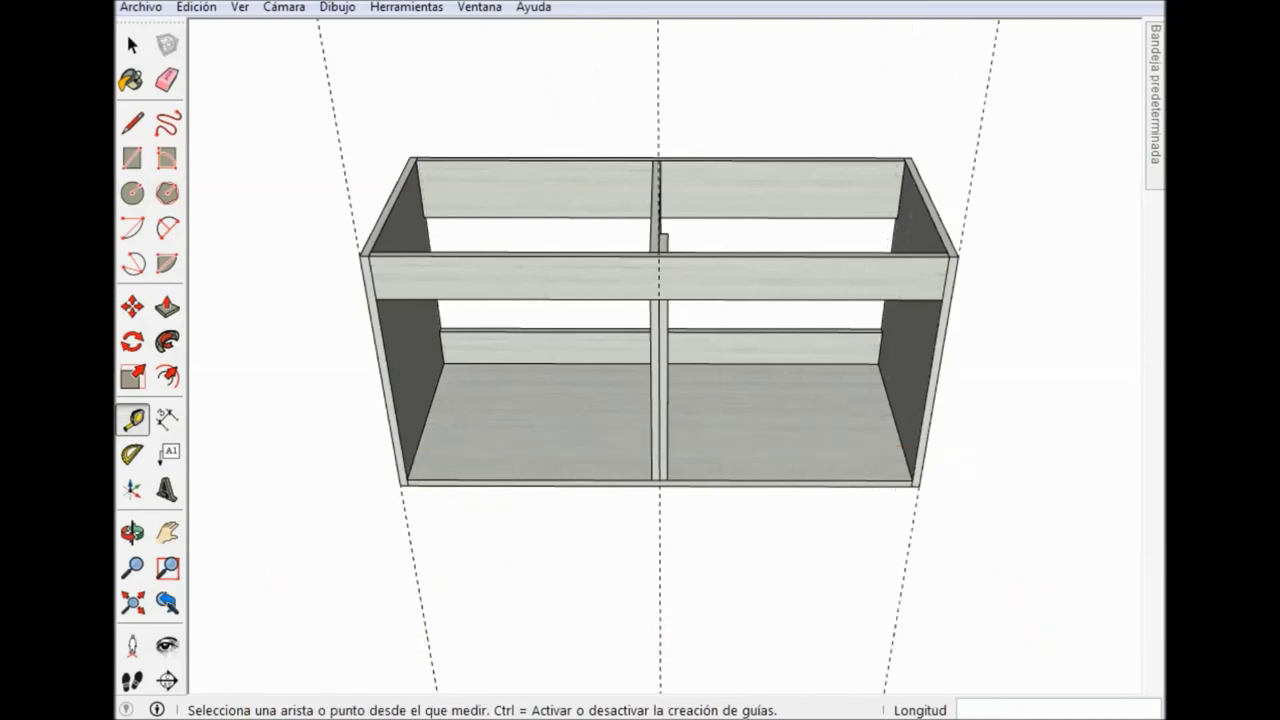
Add two side-by-side 600 mm dimensions below the cabinet base, one per half.
click(167, 419)
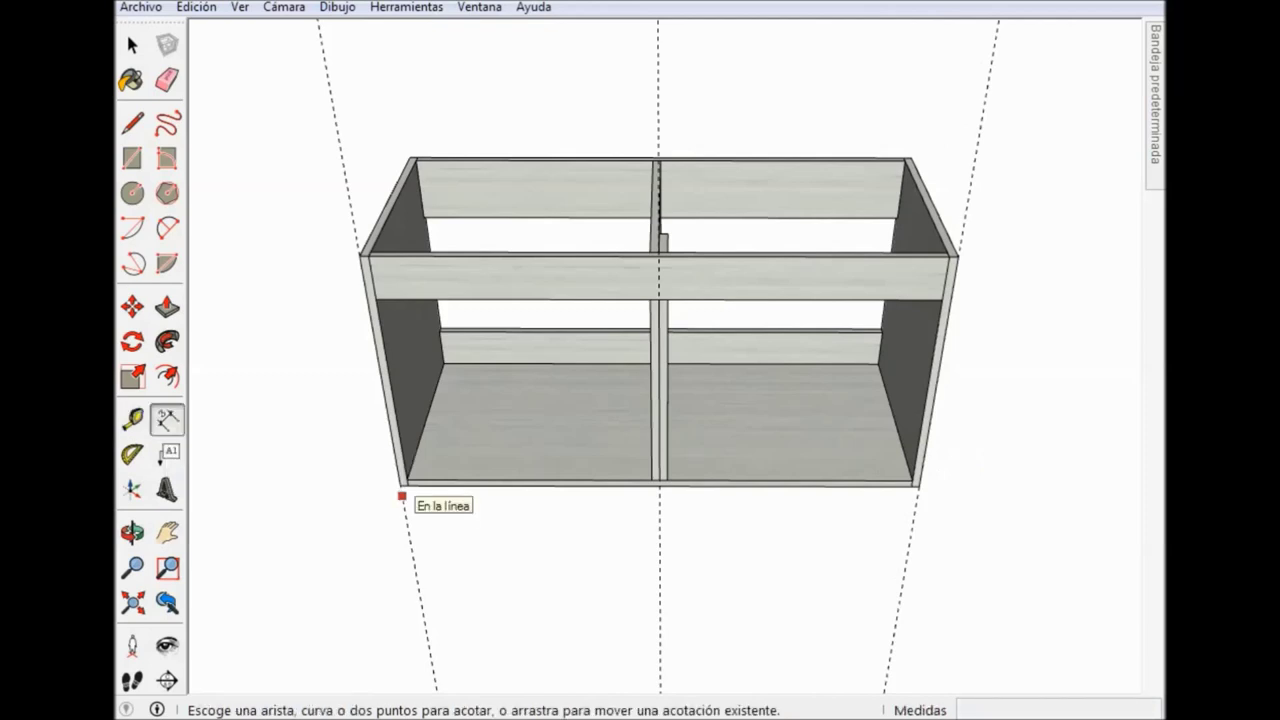
click(400, 485)
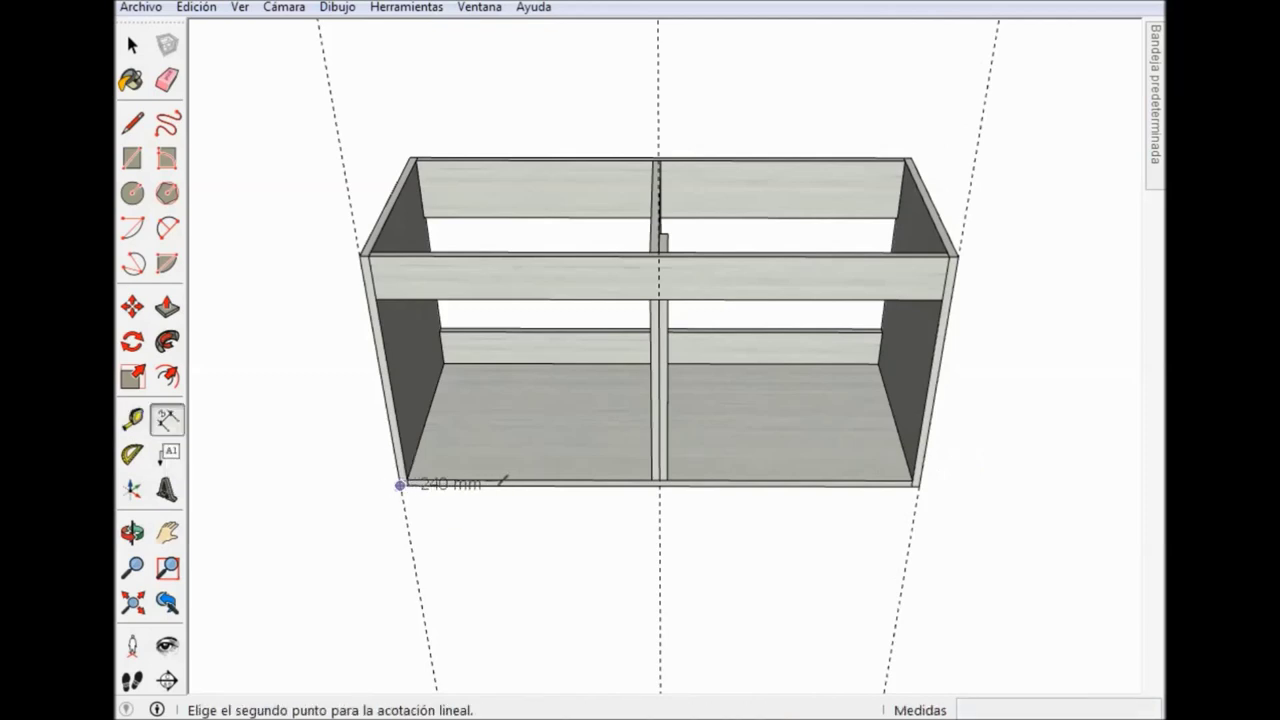
click(659, 486)
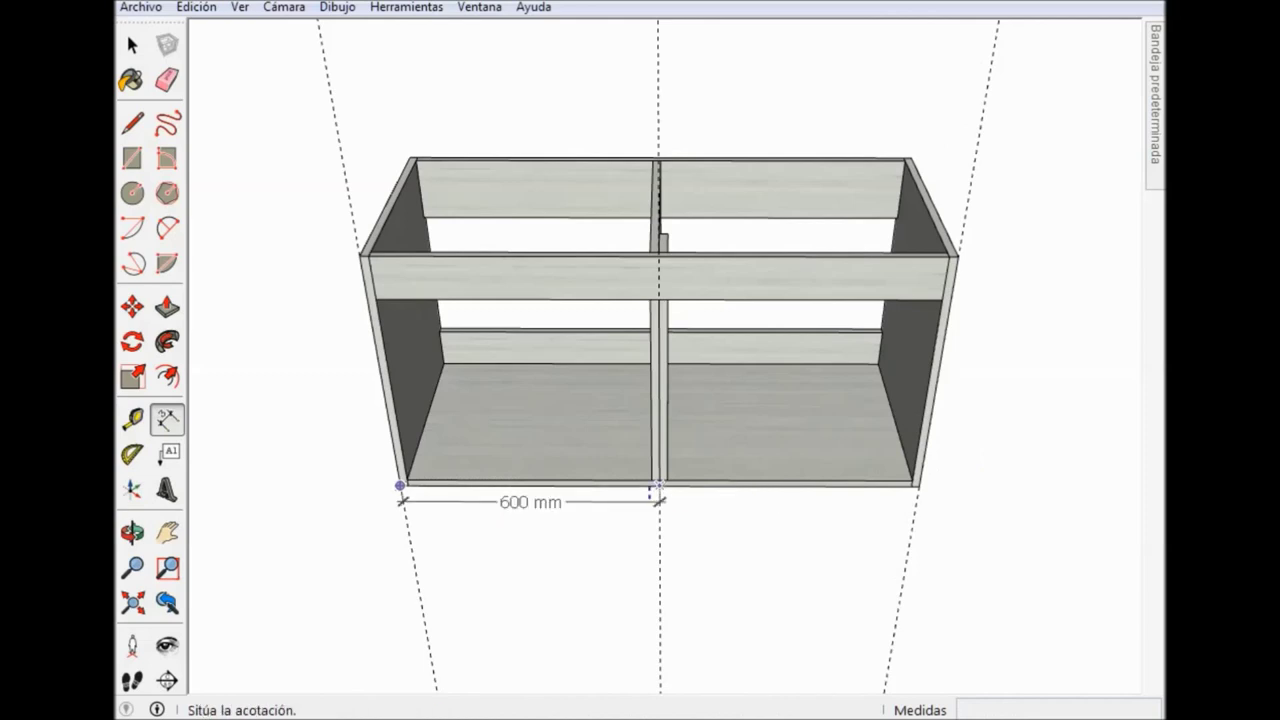
click(659, 533)
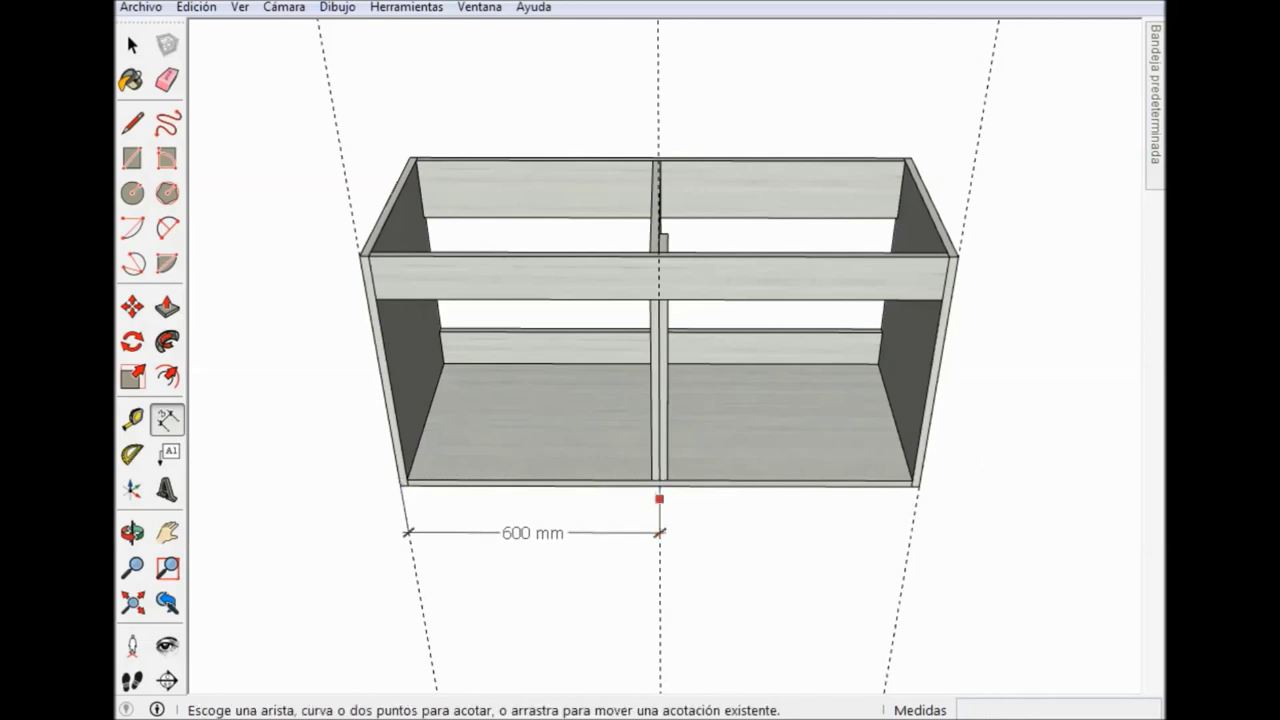
click(918, 486)
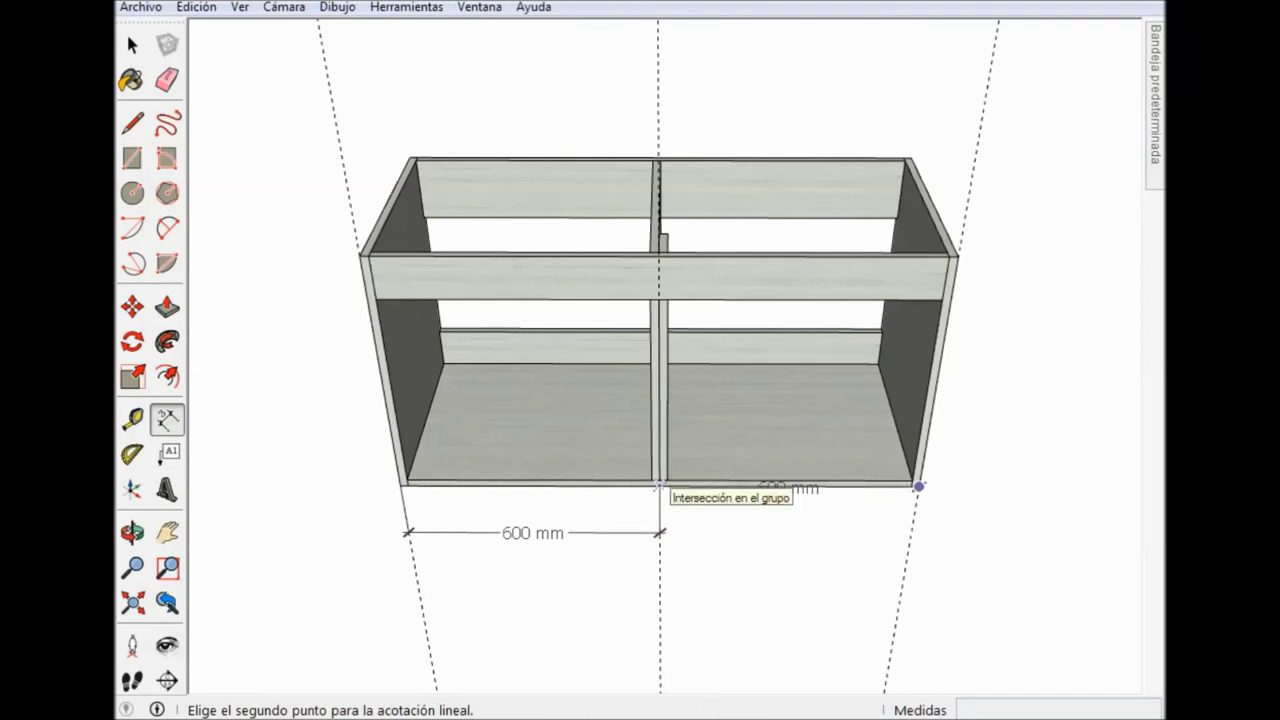
click(659, 486)
click(660, 533)
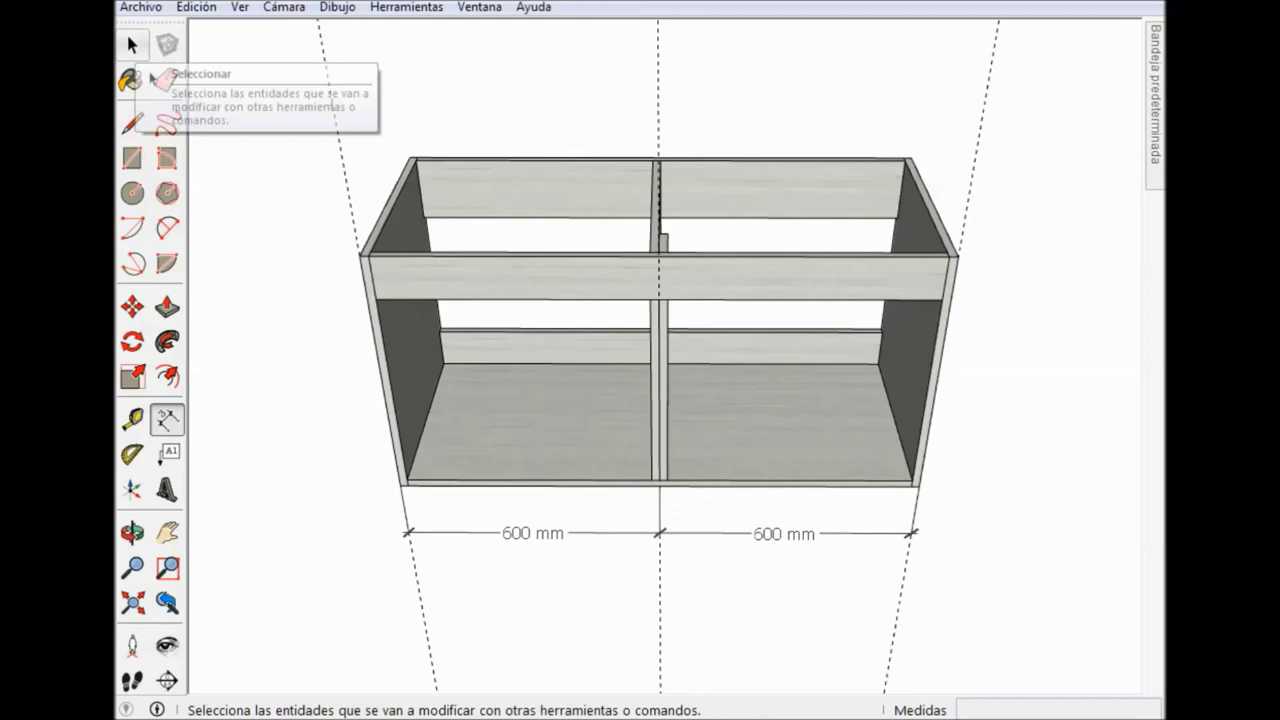
click(133, 45)
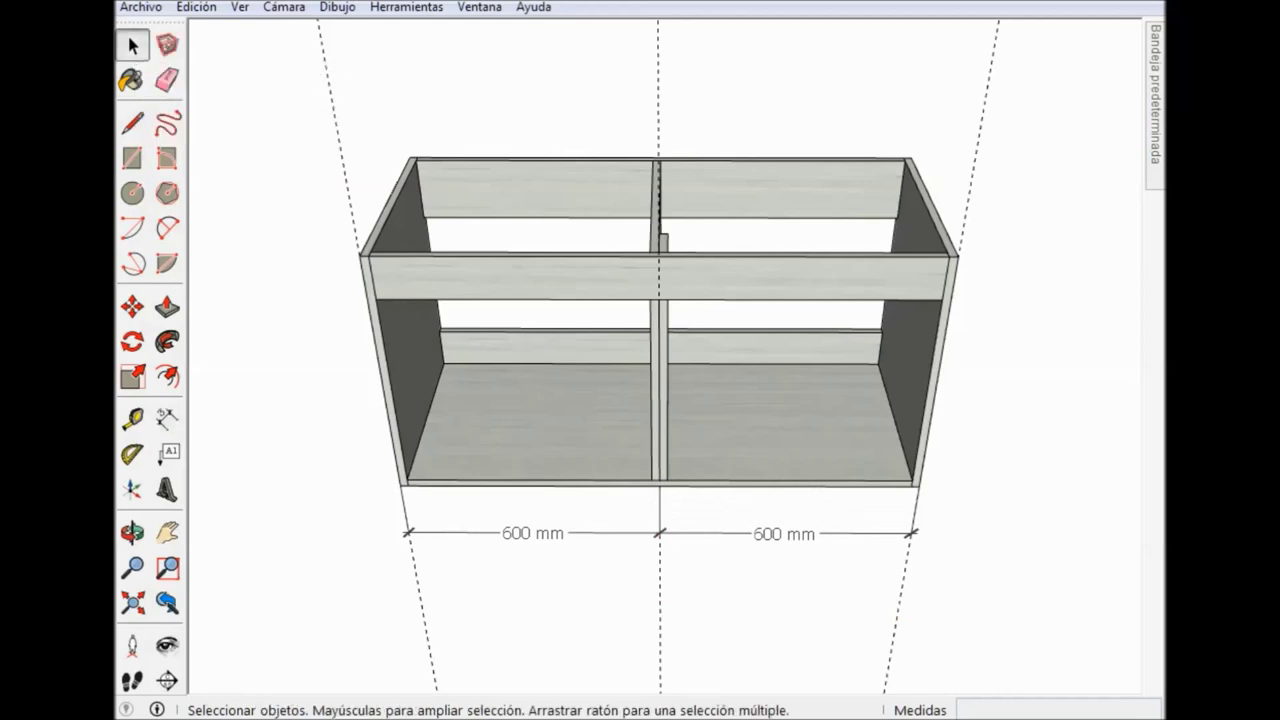
key(r)
click(343, 558)
text(297)
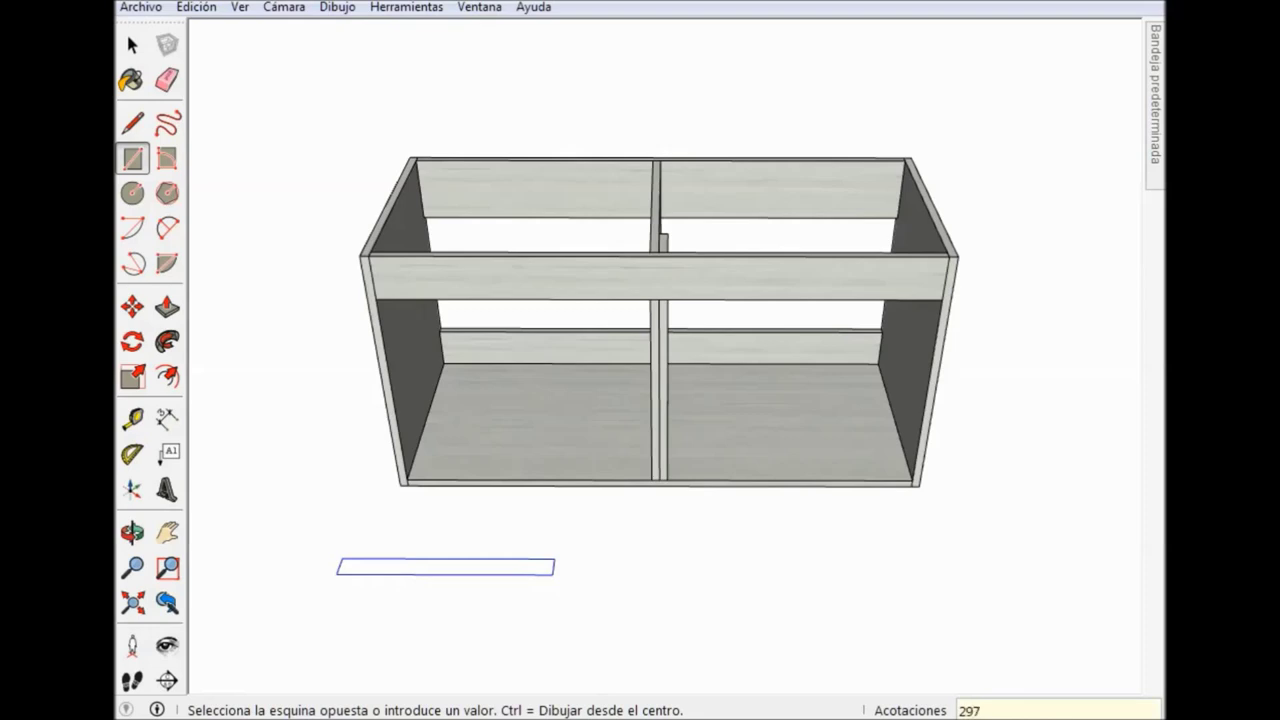
Finish the 297 by 18 rectangle in front of the cabinet and bring up Materials.
text(;)
key(Return)
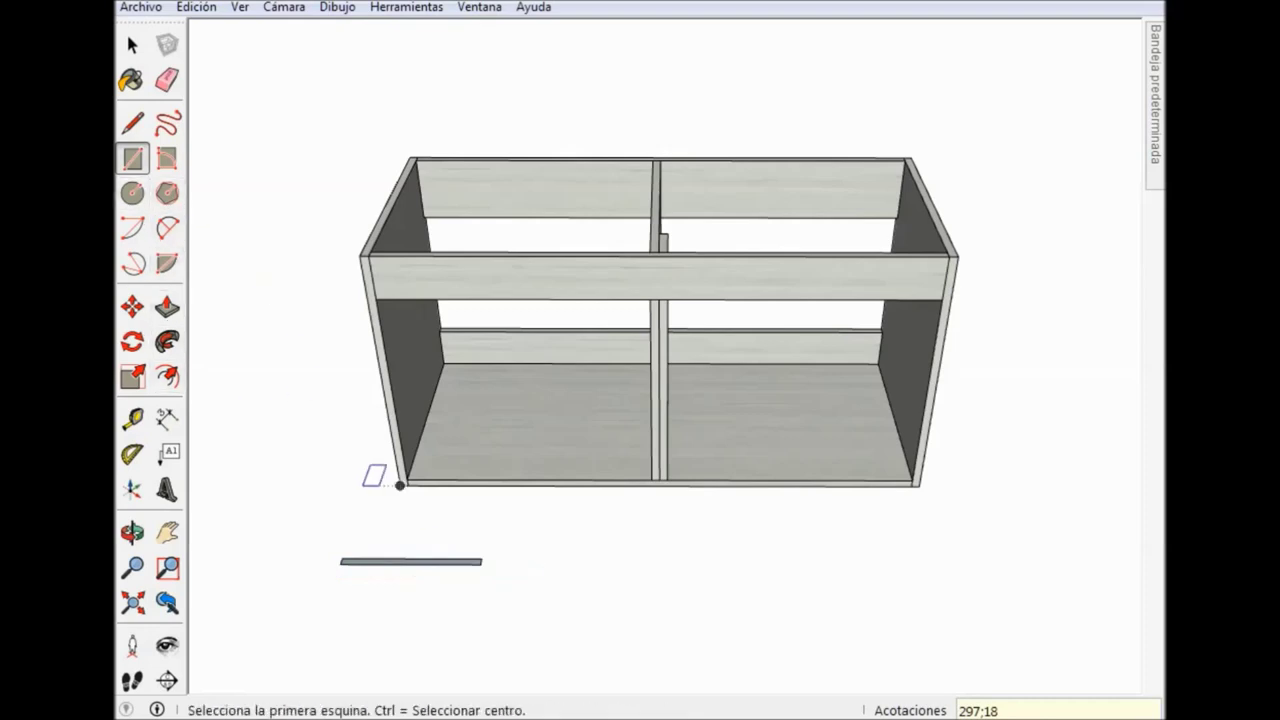
scroll(400, 485, up, 1)
scroll(400, 485, up, 1)
mouse_move(400, 485)
middle_down()
mouse_move(530, 422)
mouse_move(545, 440)
middle_up()
click(132, 80)
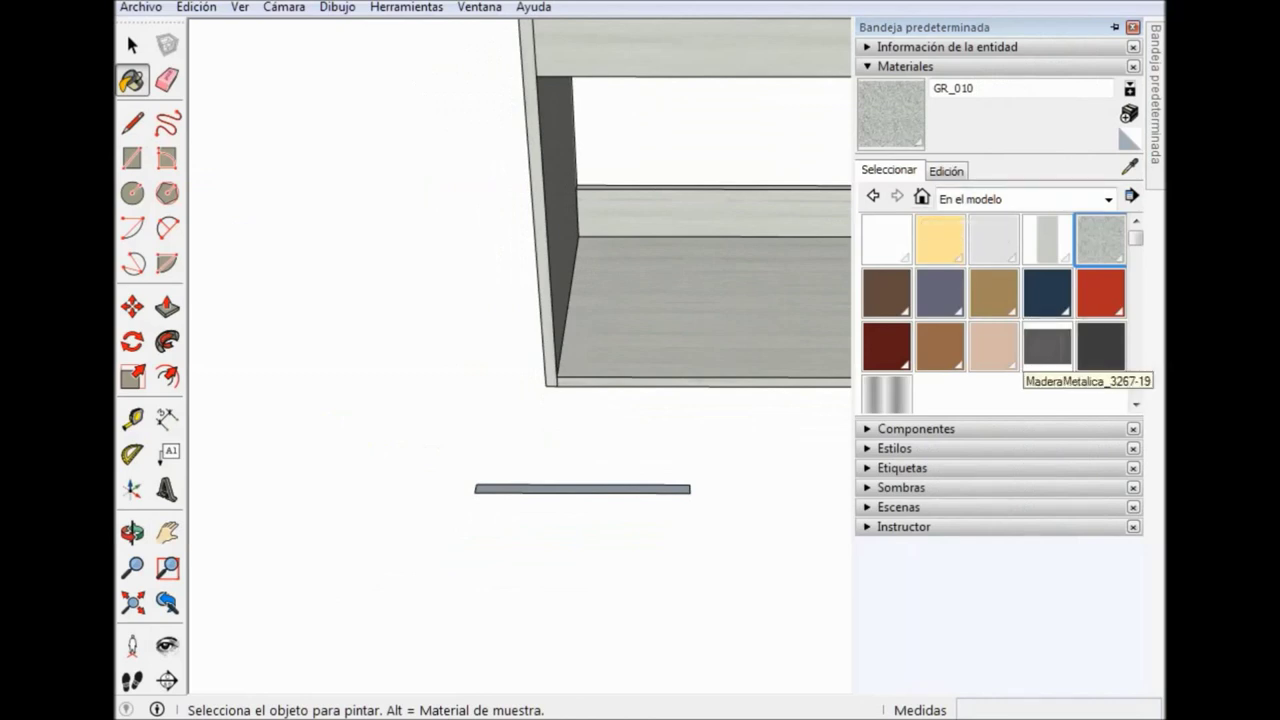
Paint the rectangle with MaderaMetalica_3267-19 and enlarge its wood grain via Texture Position.
click(1047, 346)
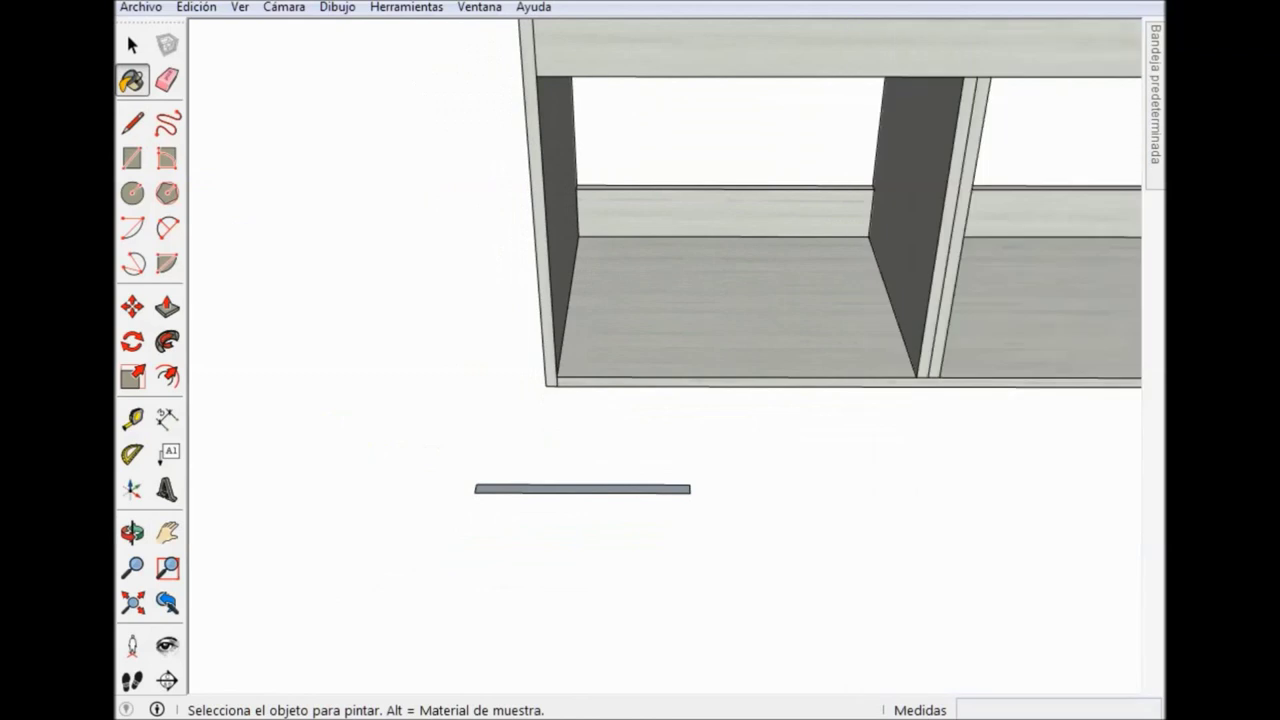
click(582, 489)
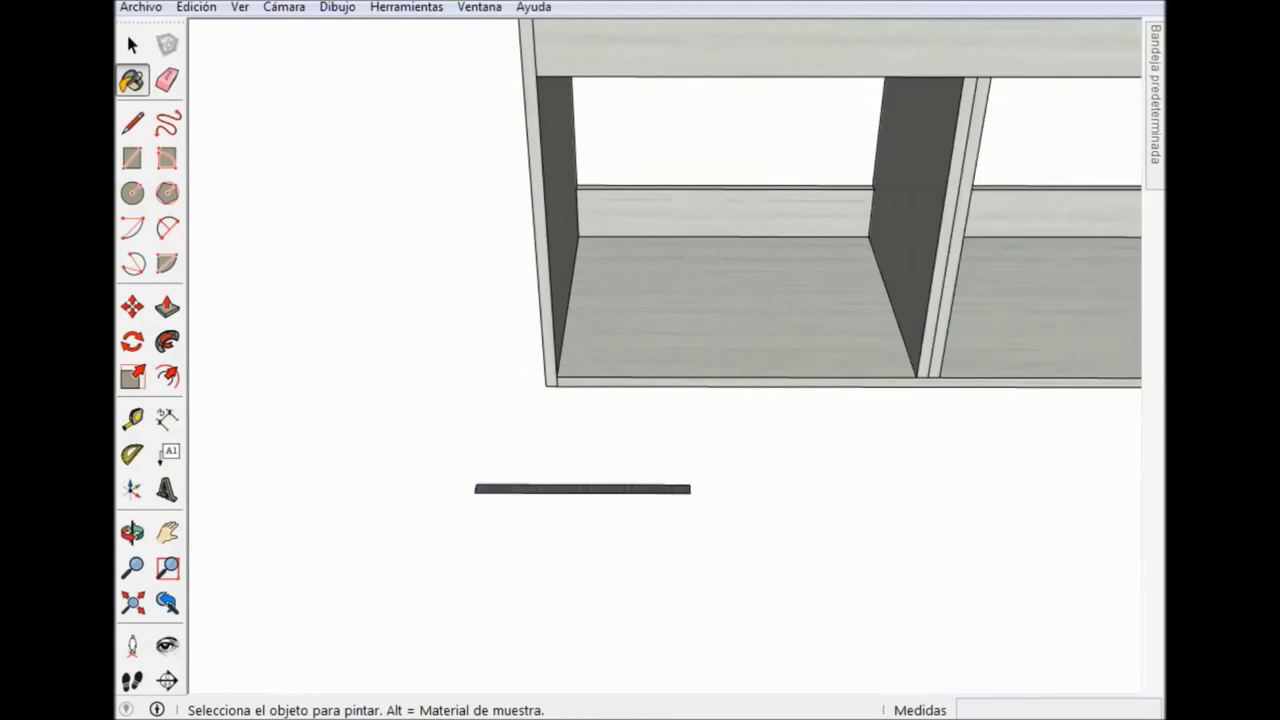
right_click(607, 175)
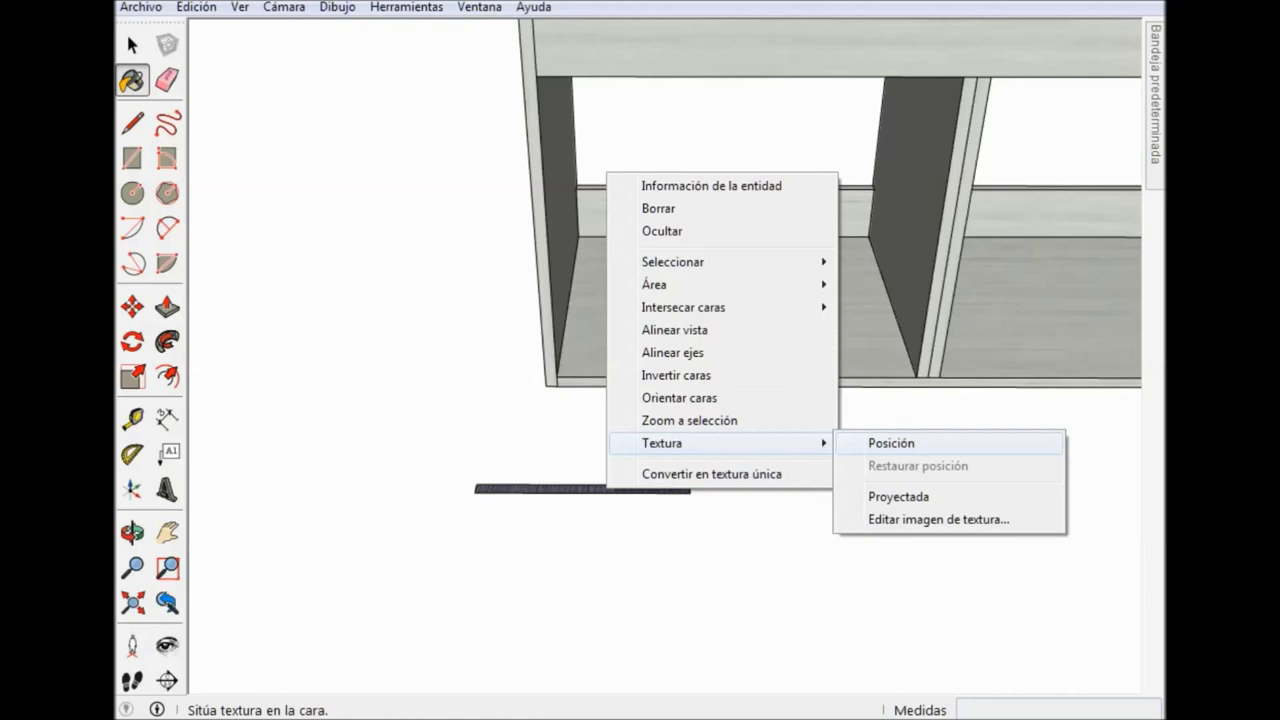
click(870, 443)
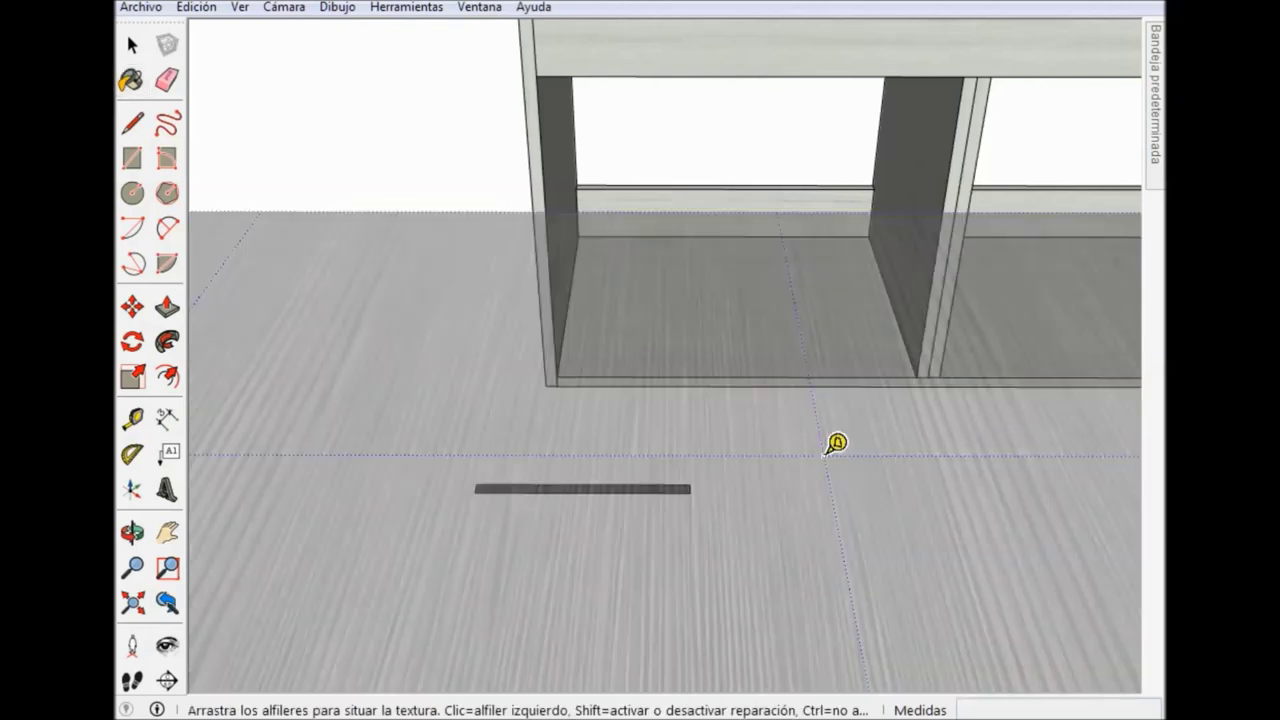
middle_drag(830, 450, 870, 380)
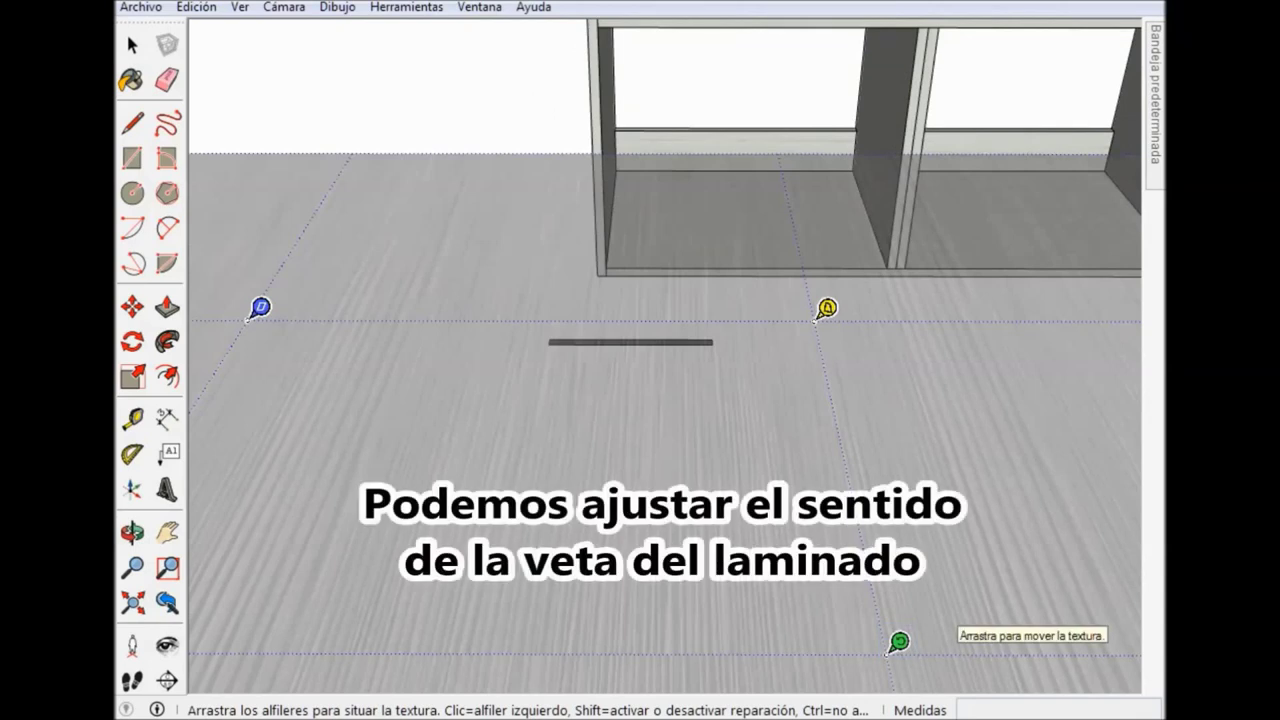
mouse_move(898, 641)
mouse_down()
mouse_move(979, 359)
mouse_move(283, 160)
mouse_move(343, 206)
mouse_move(328, 207)
mouse_up()
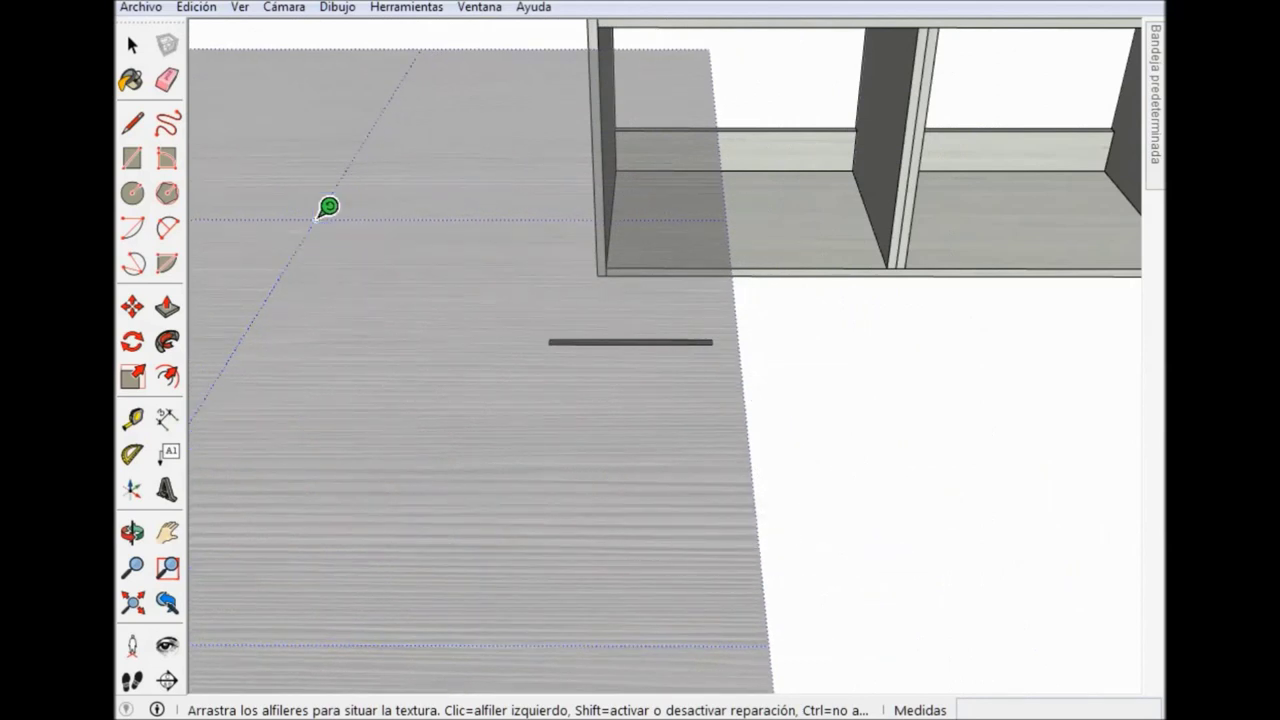
drag(329, 207, 434, 243)
key(Return)
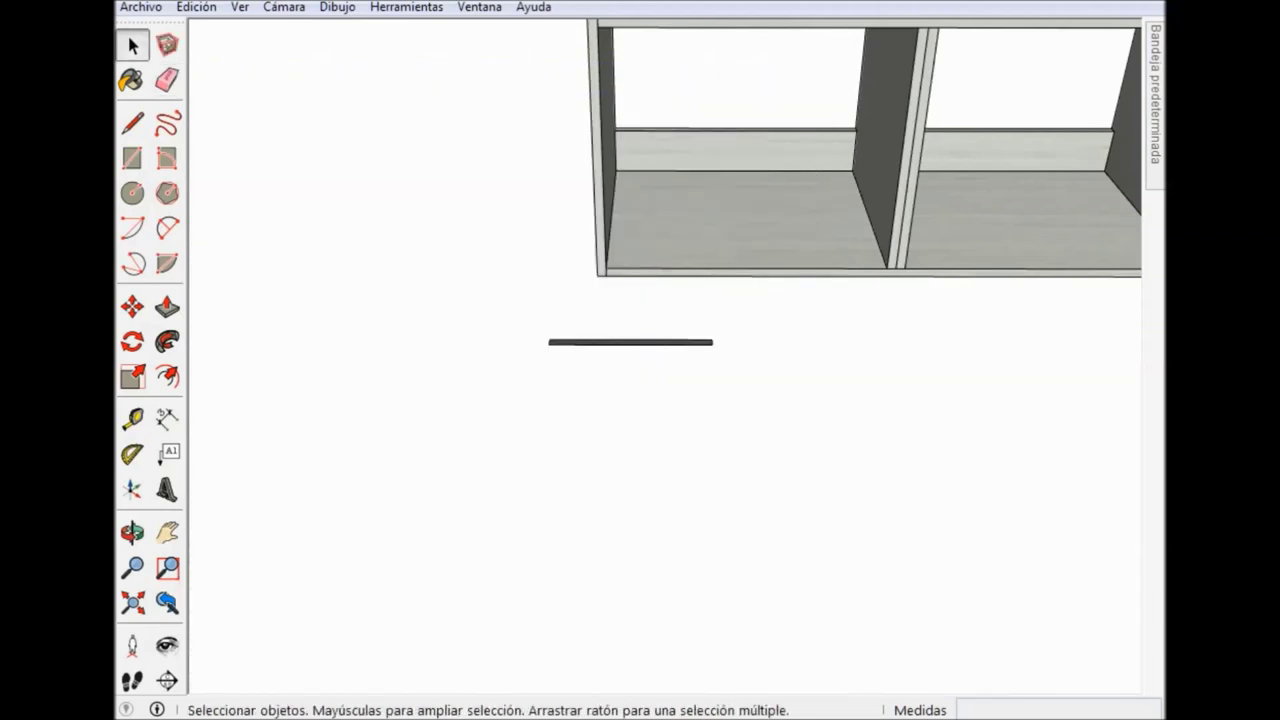
Zoom out to the whole cabinet and start a dimension at its bottom-right corner.
middle_drag(700, 400, 700, 350)
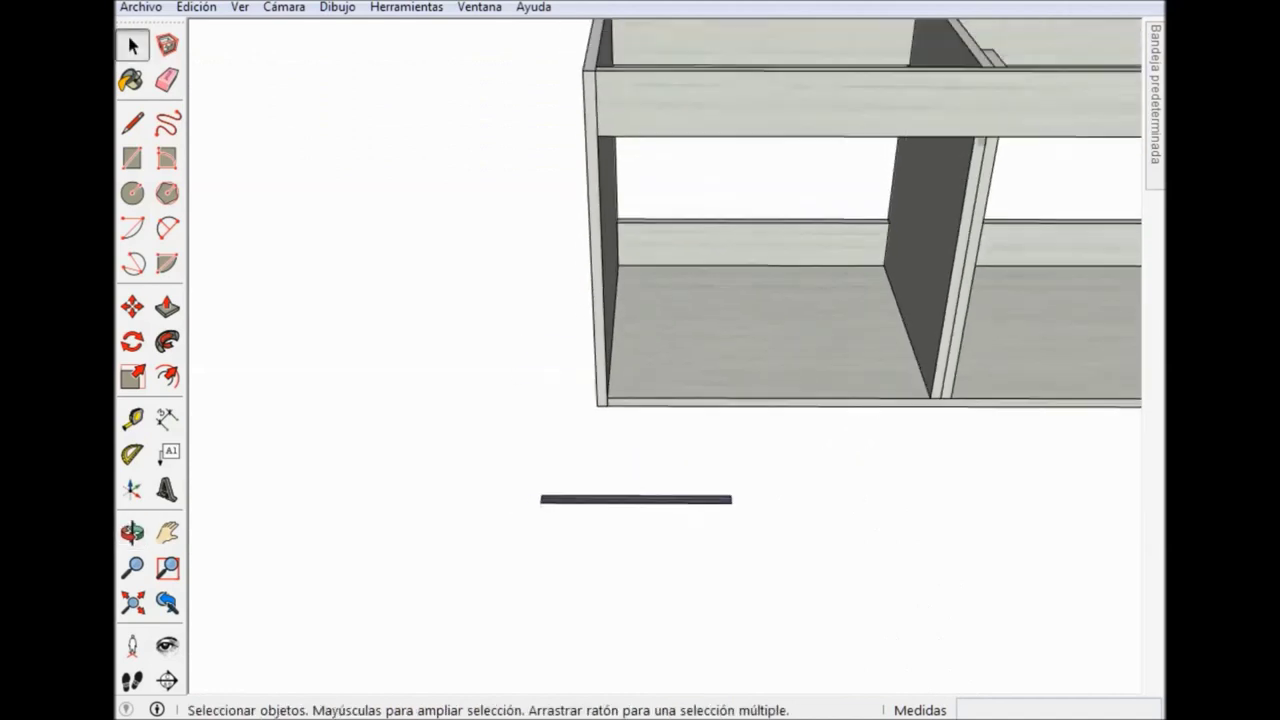
scroll(640, 300, down, 3)
middle_drag(640, 300, 640, 280)
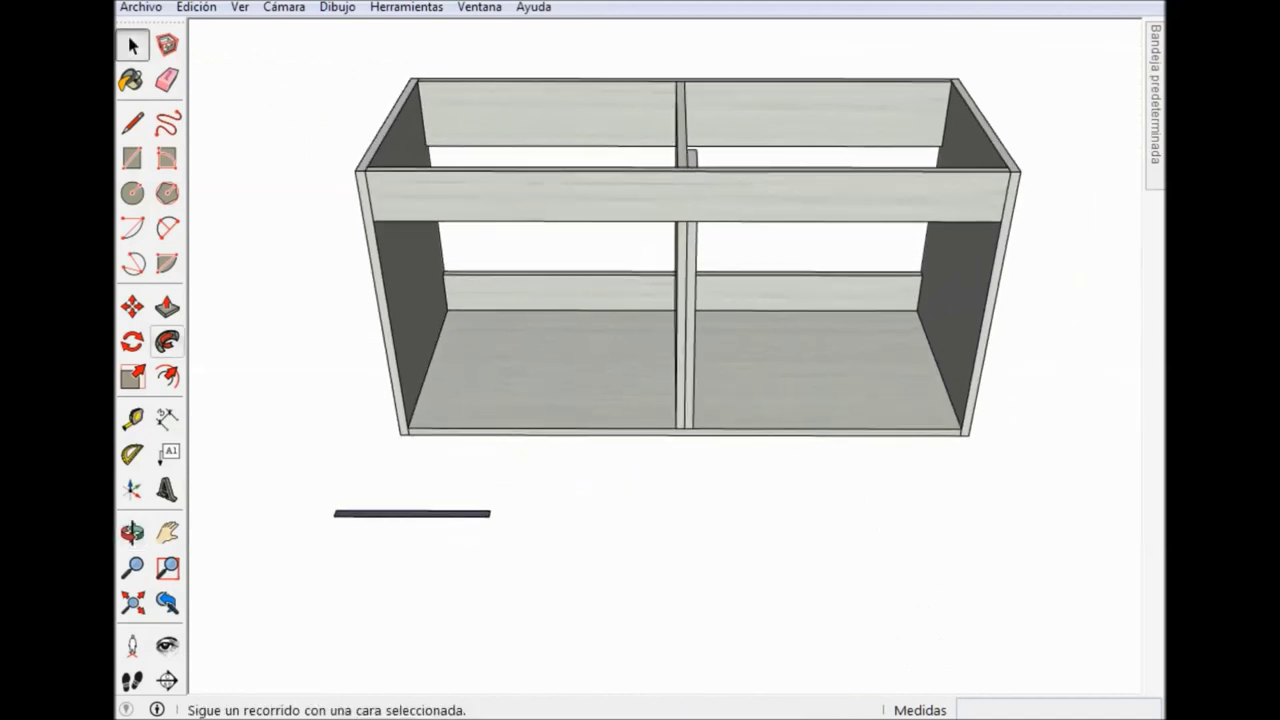
click(167, 418)
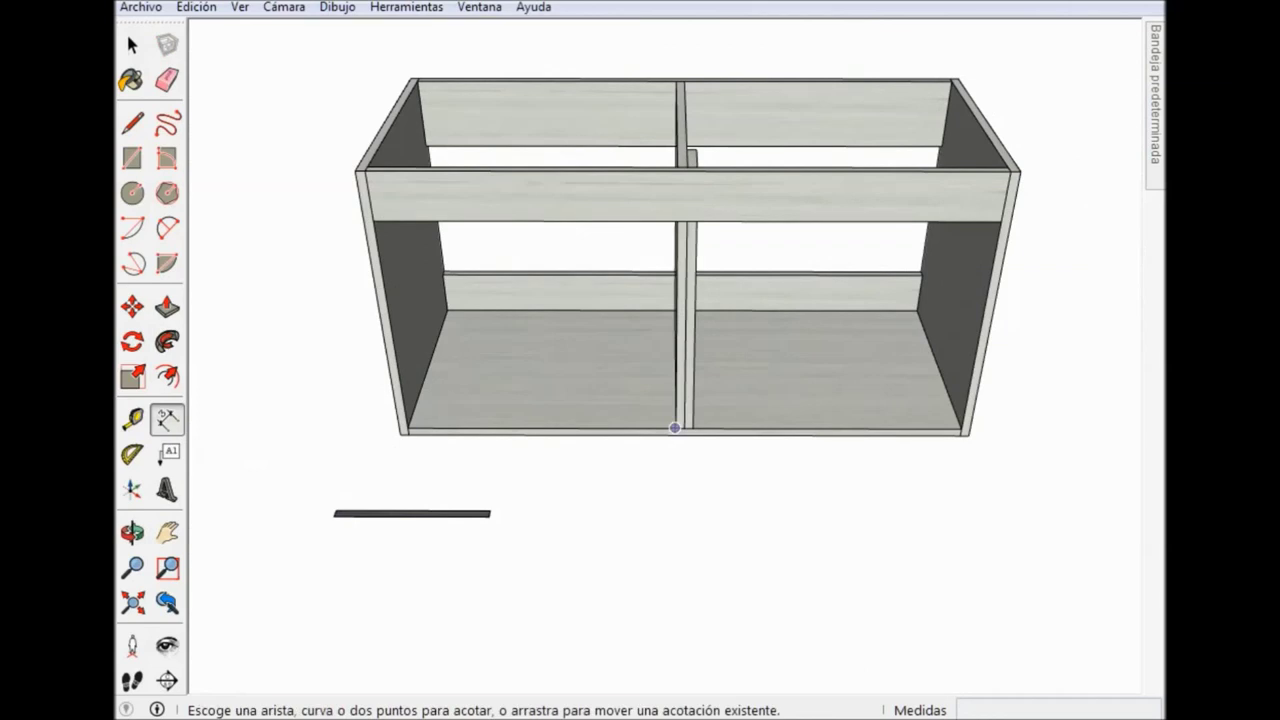
click(960, 434)
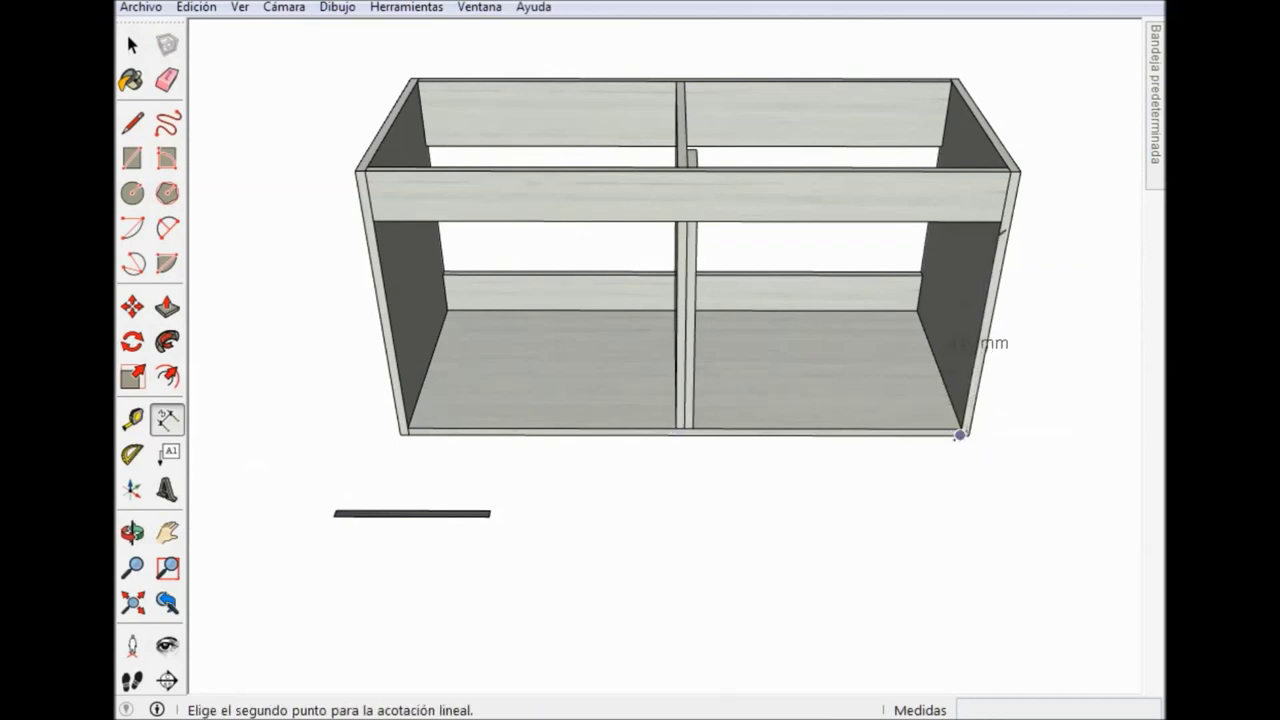
Place a 500 mm height dimension on the cabinet, then delete it.
click(1000, 221)
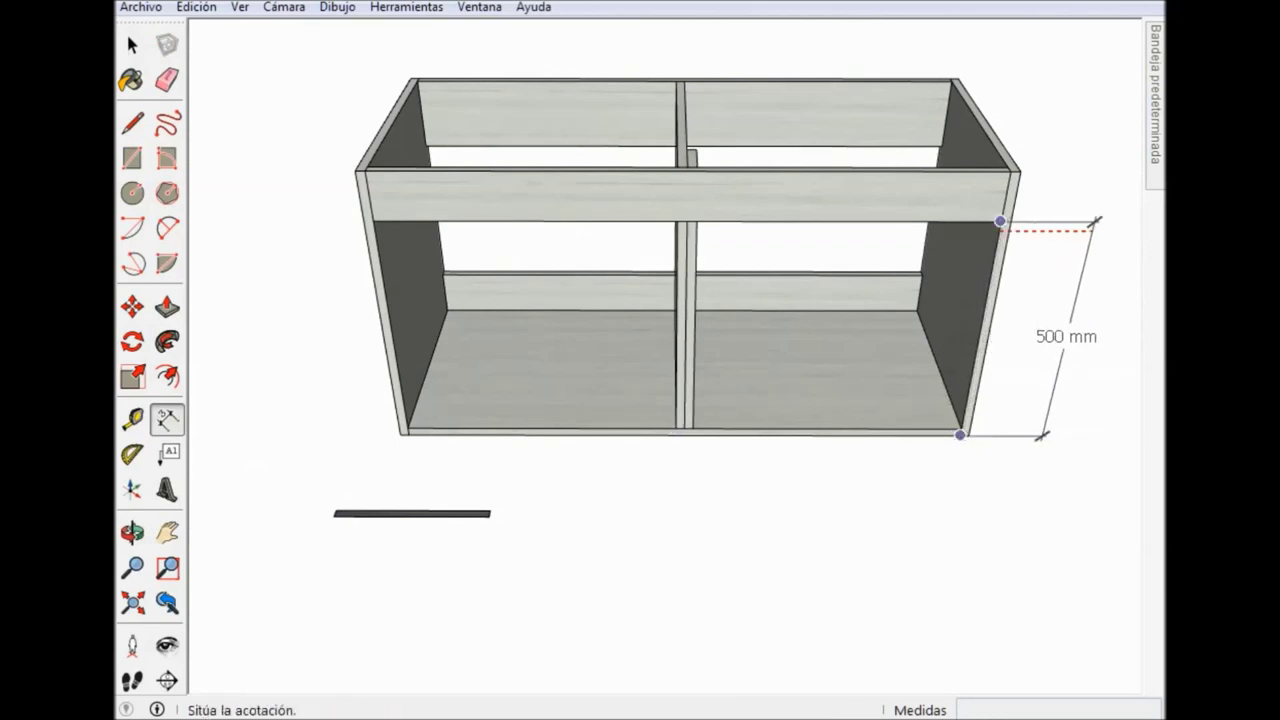
click(1095, 222)
click(133, 45)
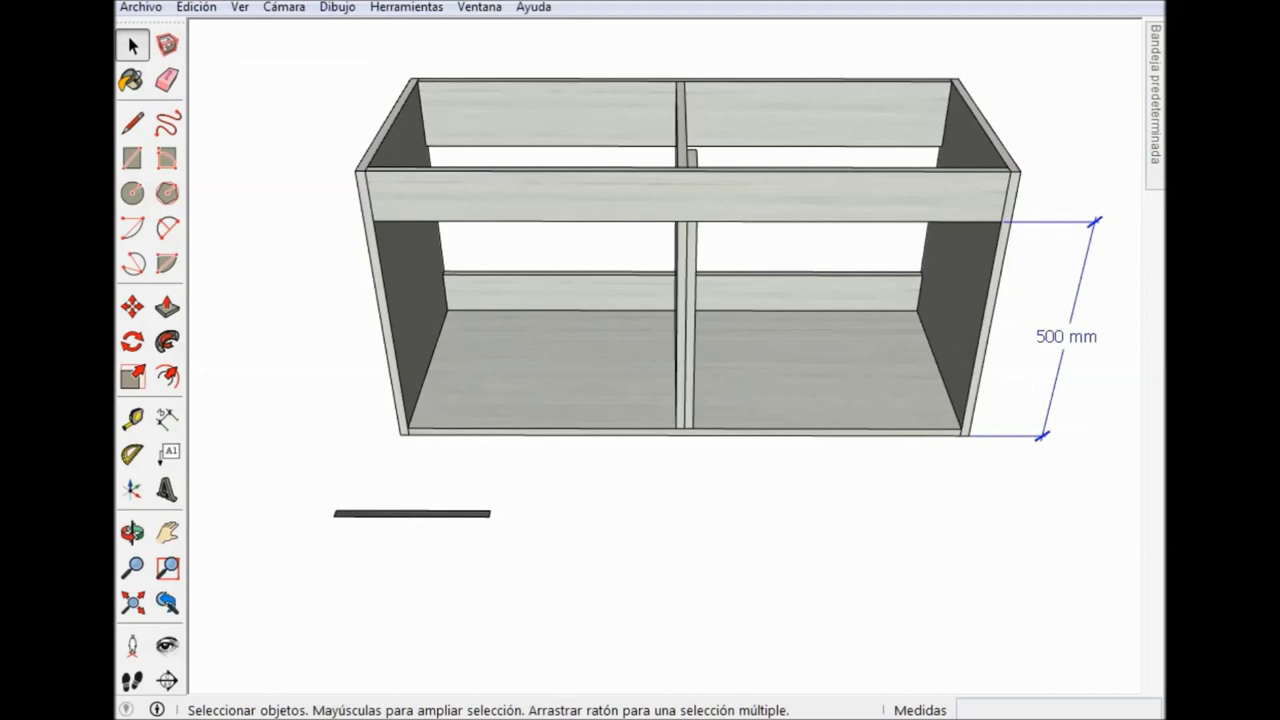
key(Delete)
Push/Pull the dark rectangle up 520 mm into a tall door panel.
scroll(544, 443, up, 3)
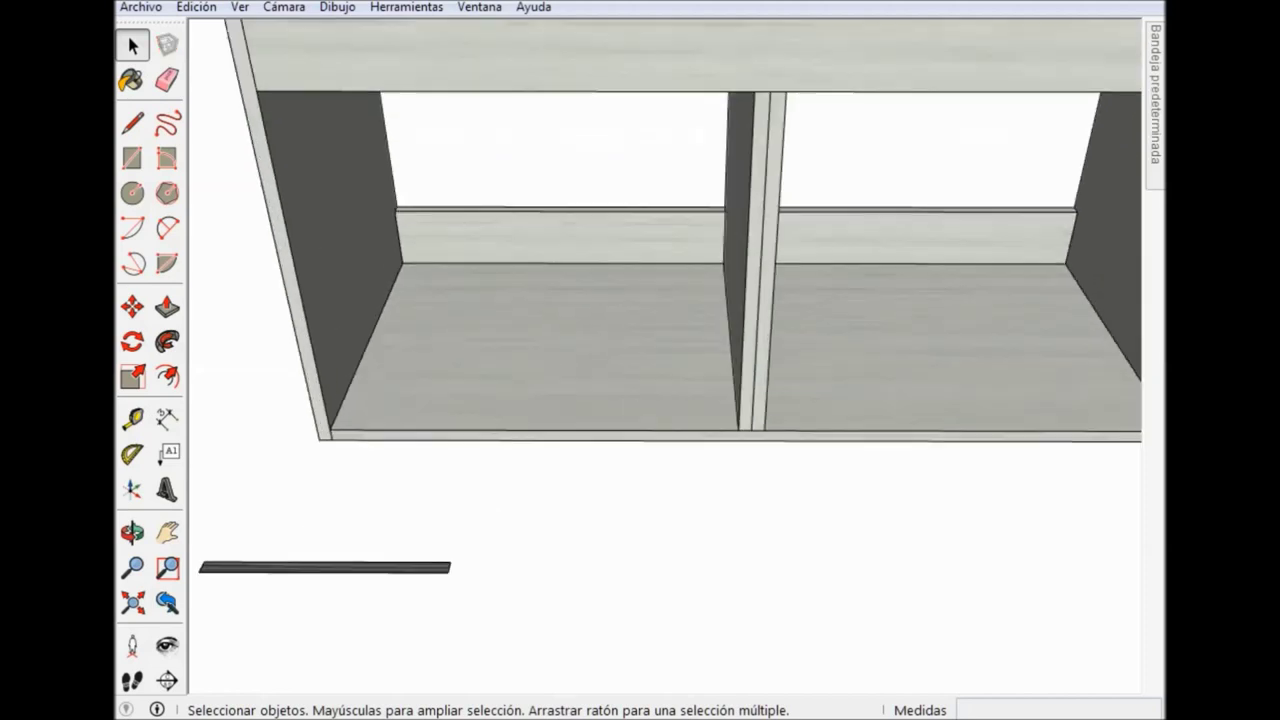
mouse_move(544, 443)
middle_down()
mouse_move(877, 387)
mouse_move(760, 395)
middle_up()
click(589, 488)
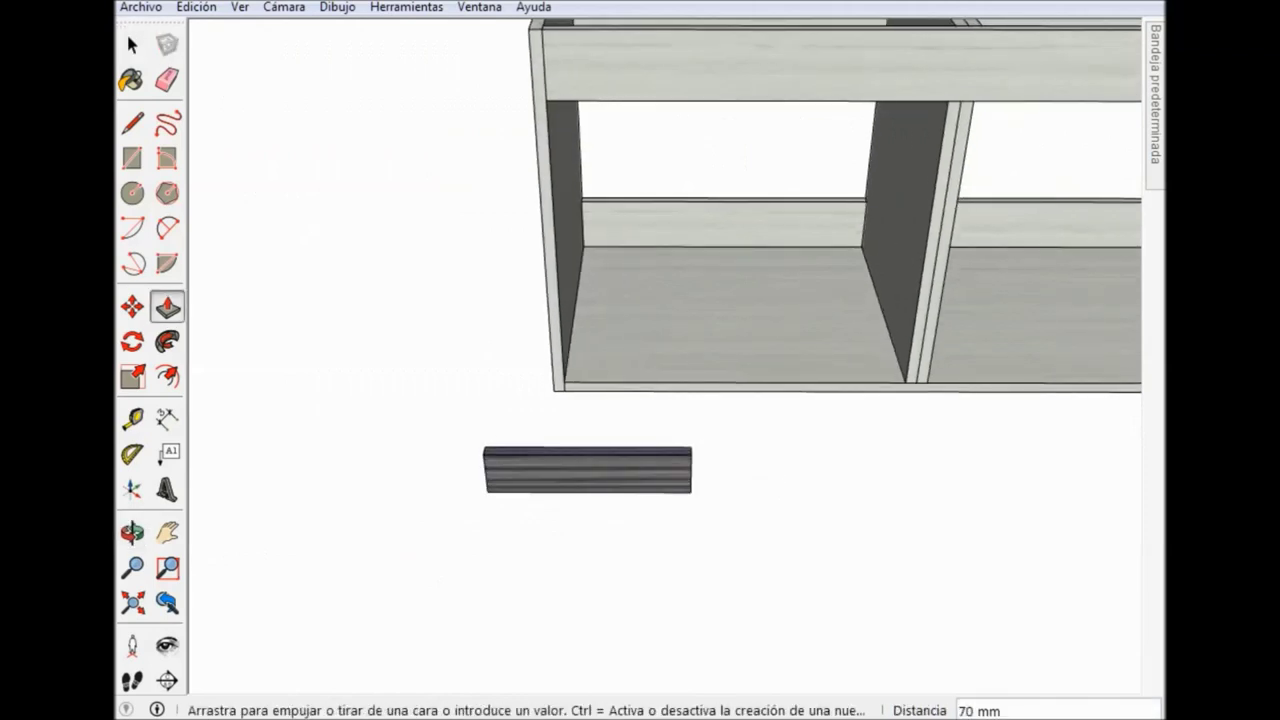
text(520)
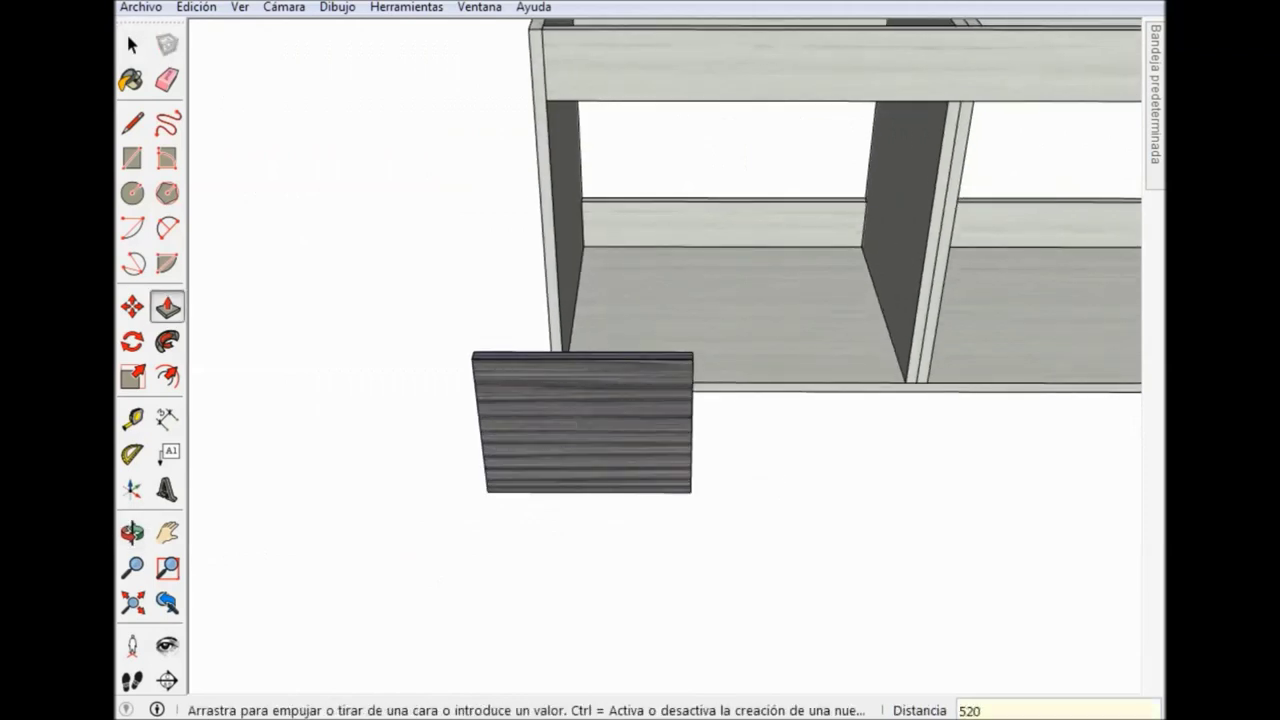
key(Return)
click(132, 44)
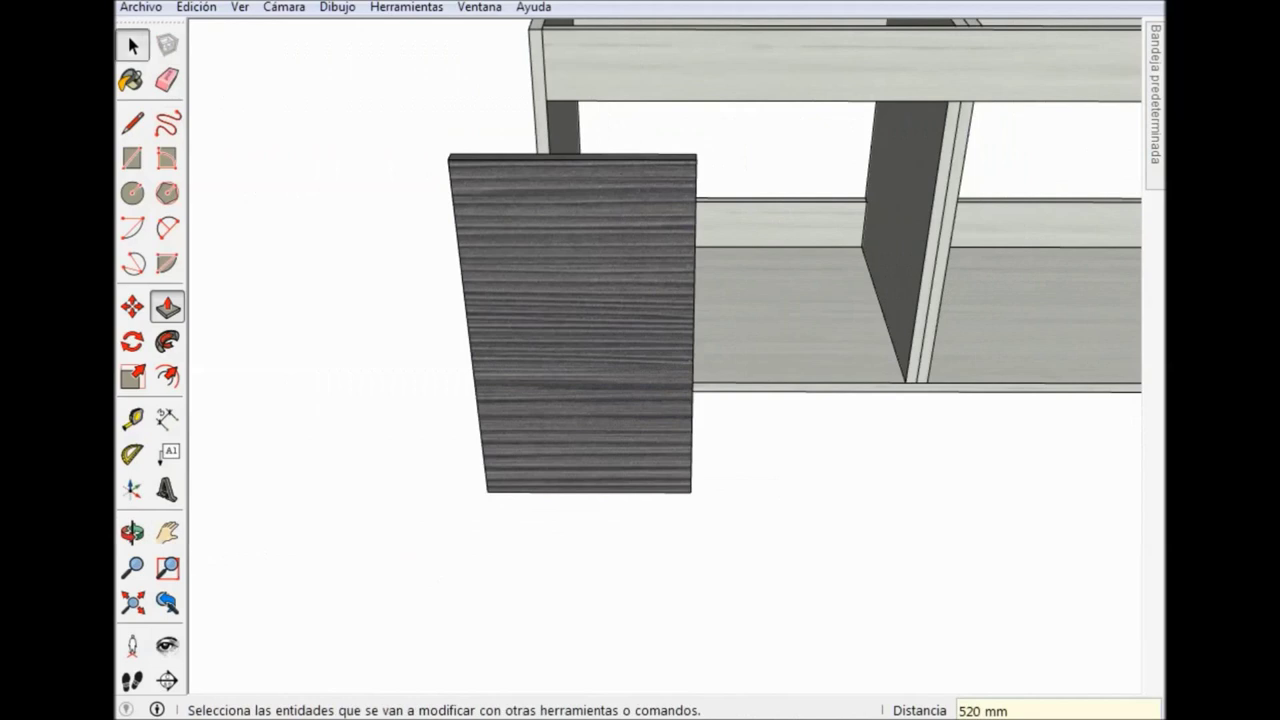
middle_drag(760, 450, 760, 420)
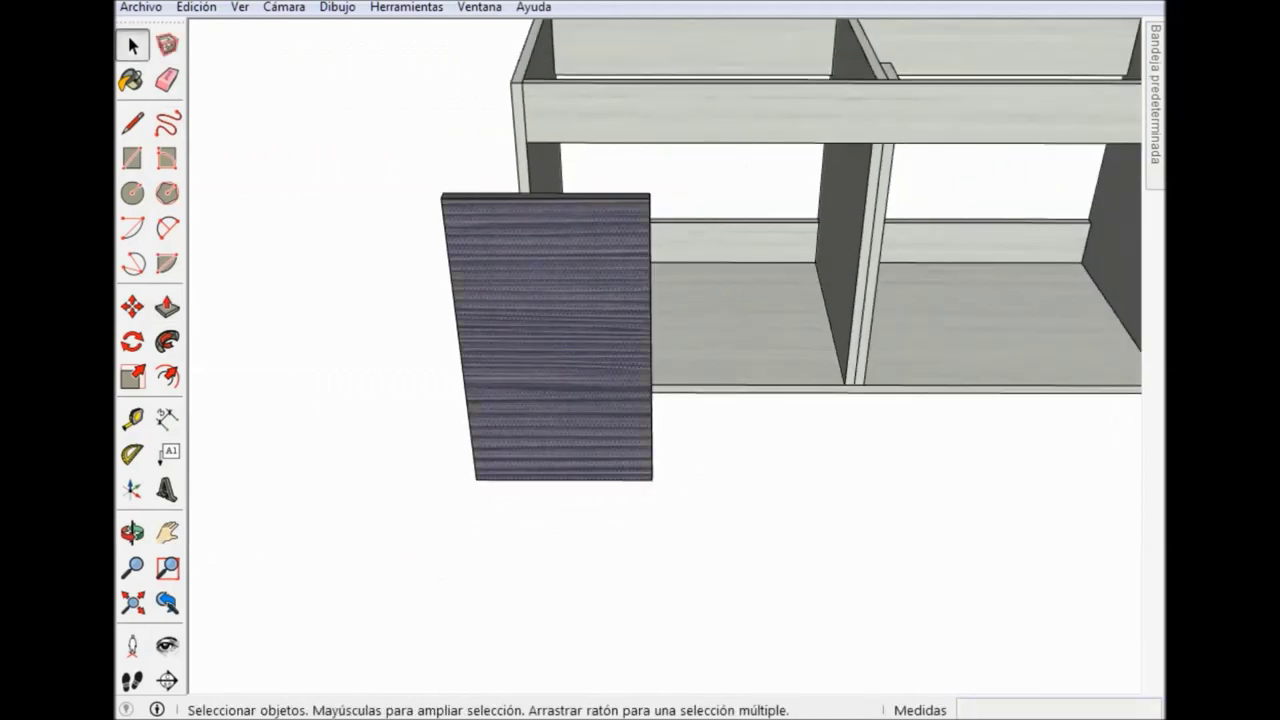
right_click(580, 328)
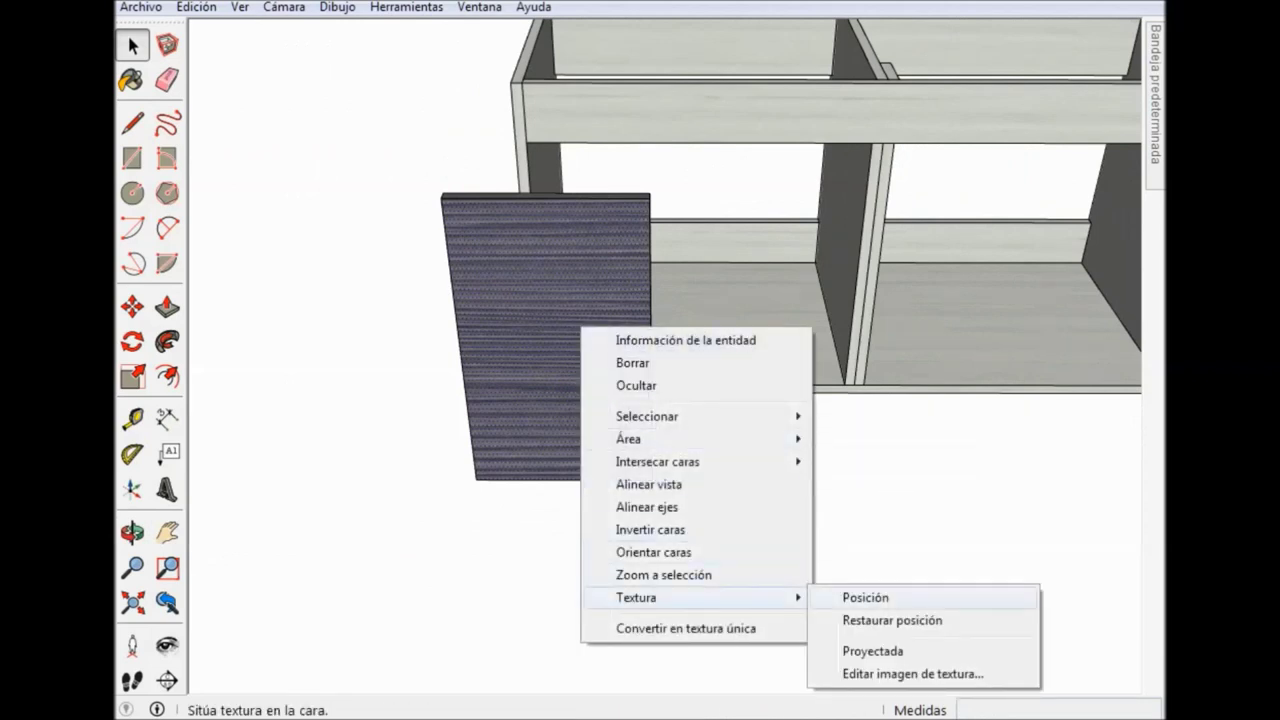
Rescale and shift the door's dark wood grain so the stripes run horizontally.
click(865, 597)
scroll(866, 578, down, 2)
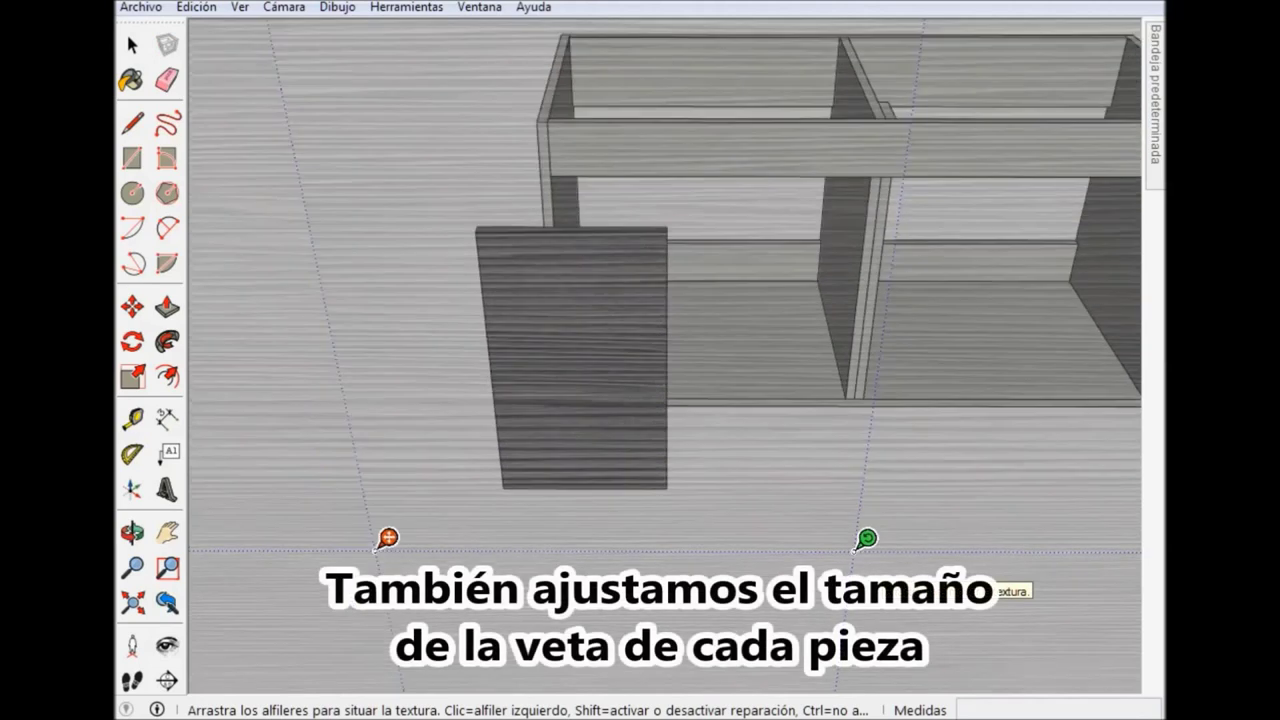
scroll(866, 578, down, 1)
scroll(866, 578, down, 1)
scroll(867, 548, down, 1)
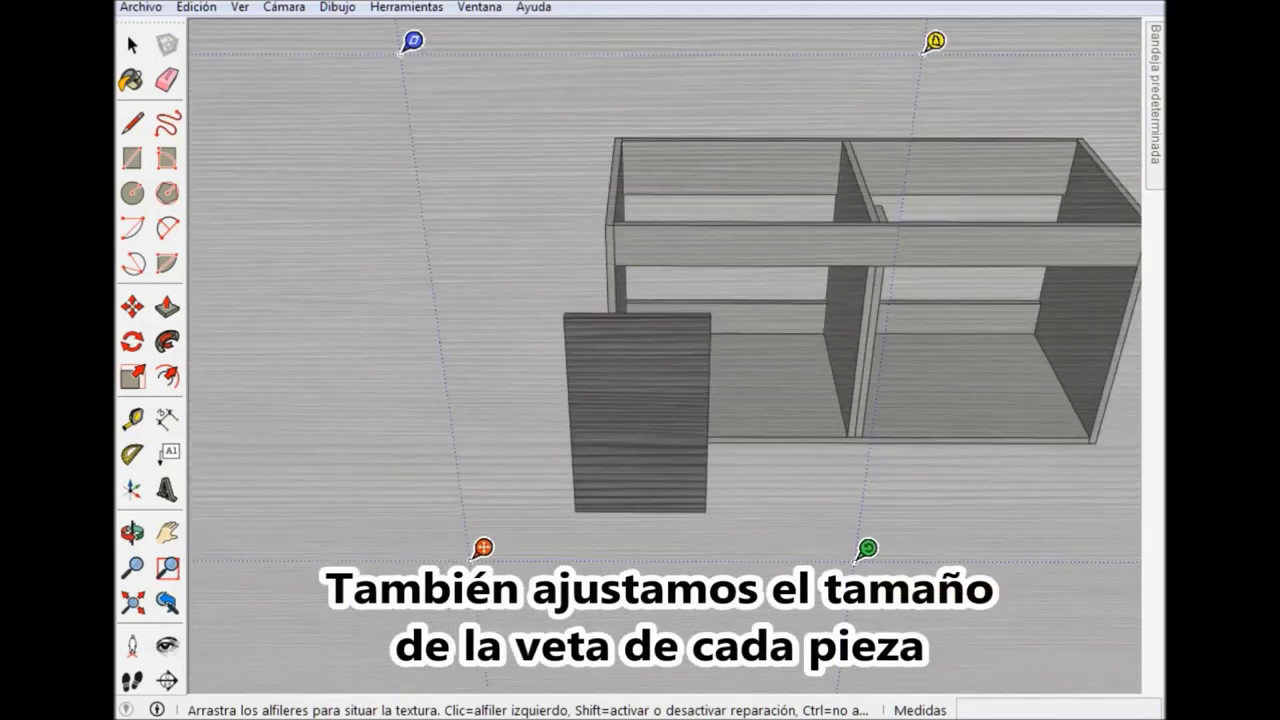
drag(867, 548, 764, 548)
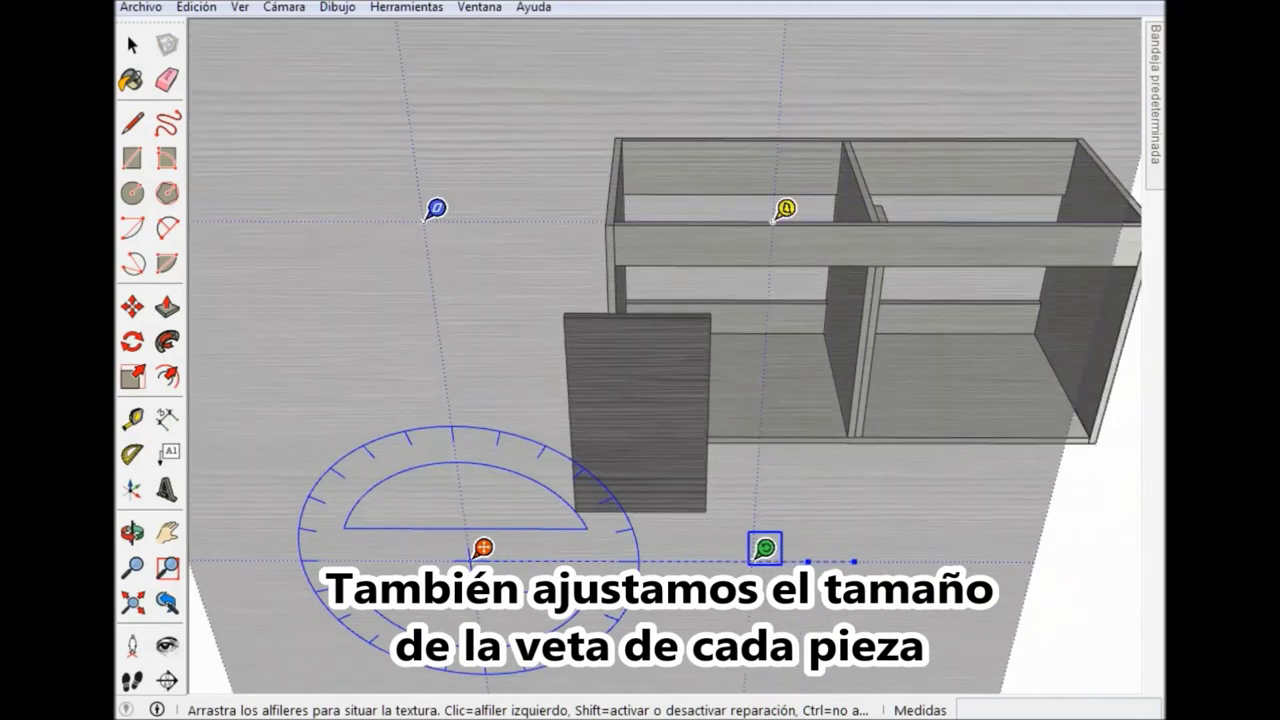
mouse_move(483, 547)
mouse_down()
mouse_move(545, 600)
mouse_move(587, 604)
mouse_up()
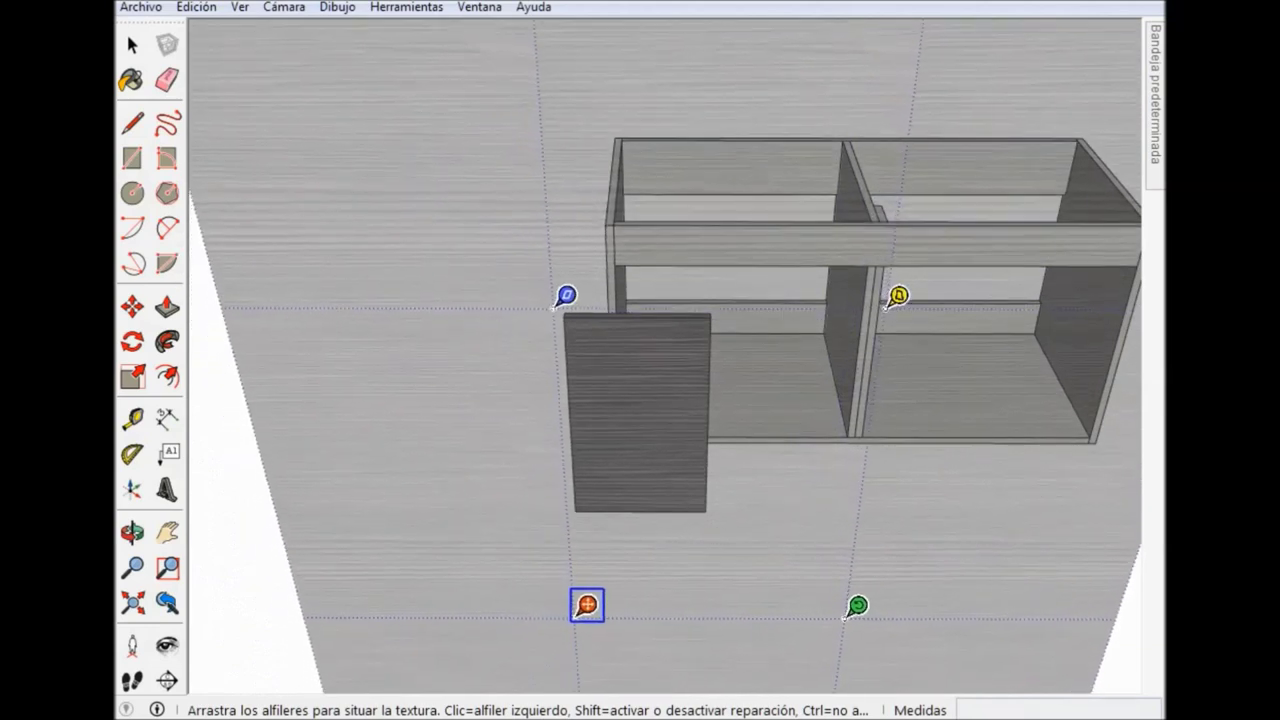
key(space)
middle_drag(850, 350, 850, 285)
click(132, 80)
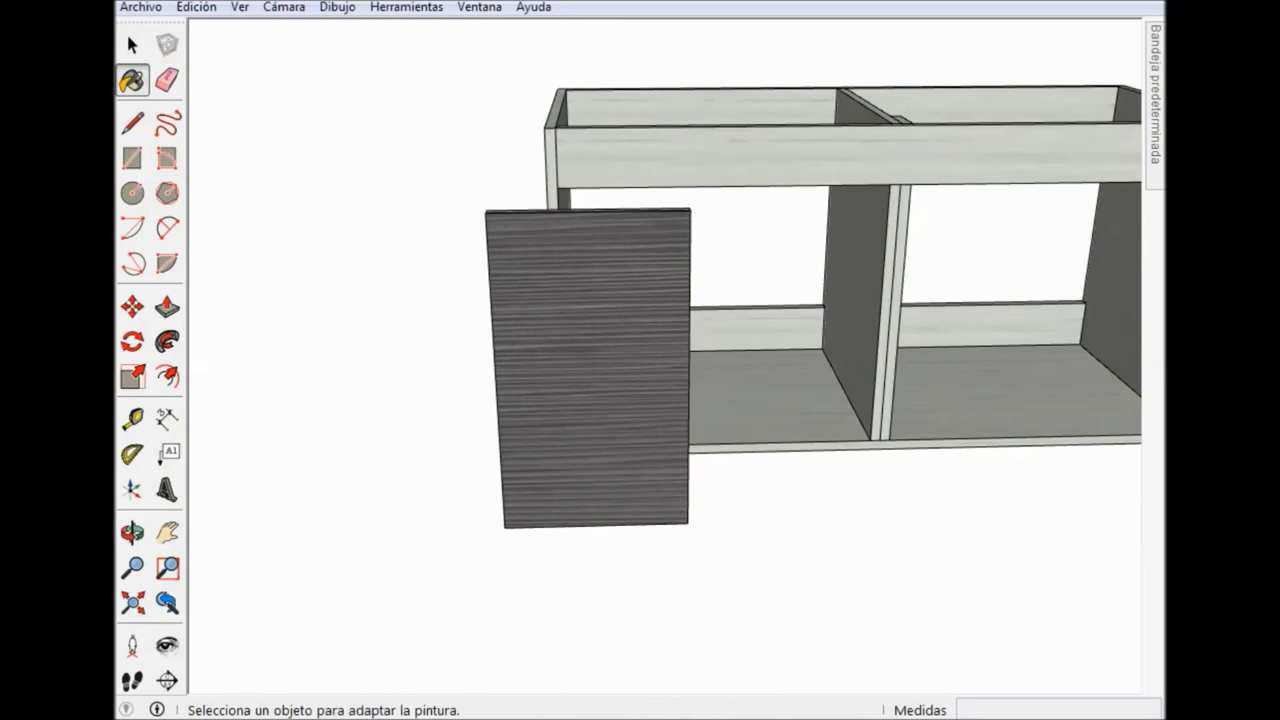
middle_drag(850, 300, 830, 470)
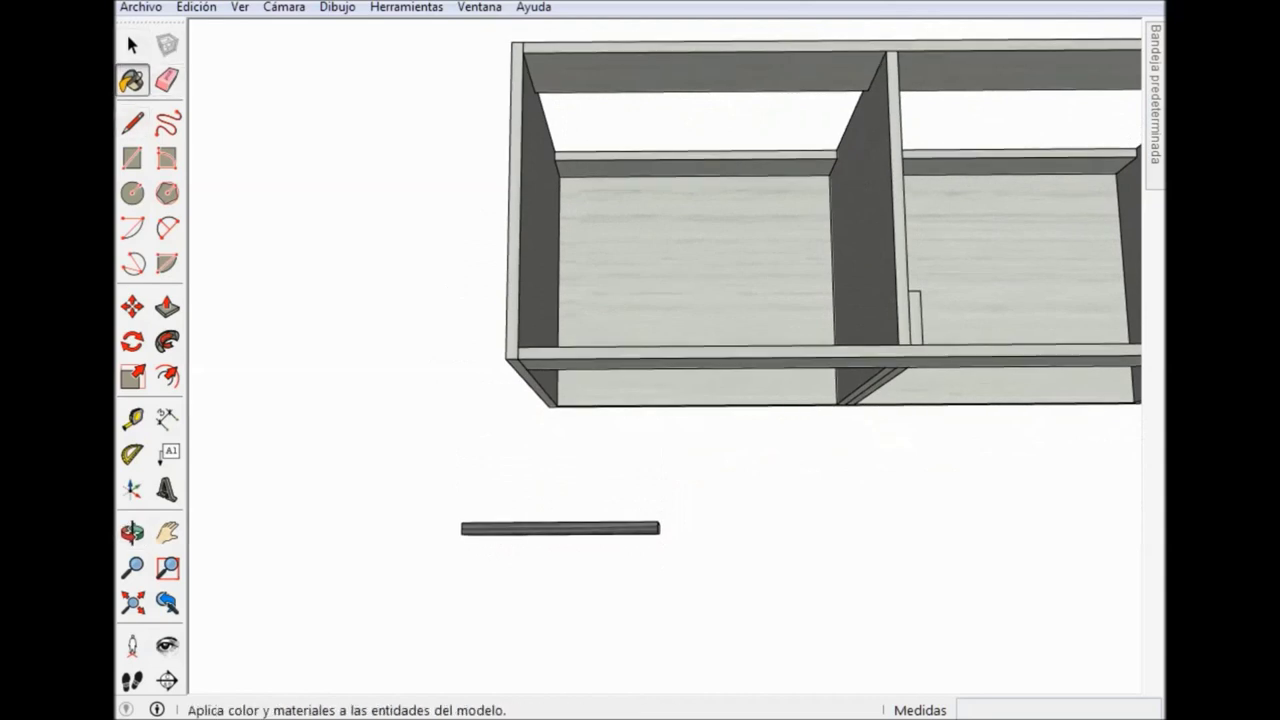
key(space)
click(560, 528)
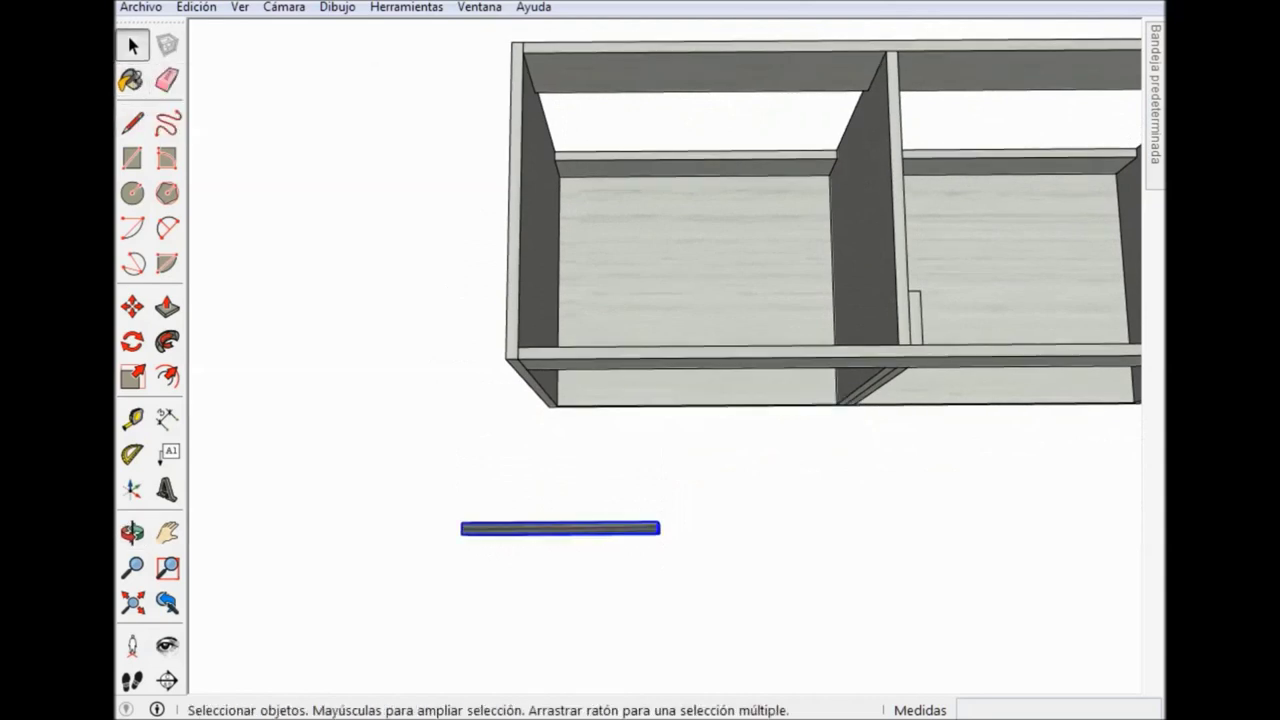
middle_drag(560, 528, 560, 460)
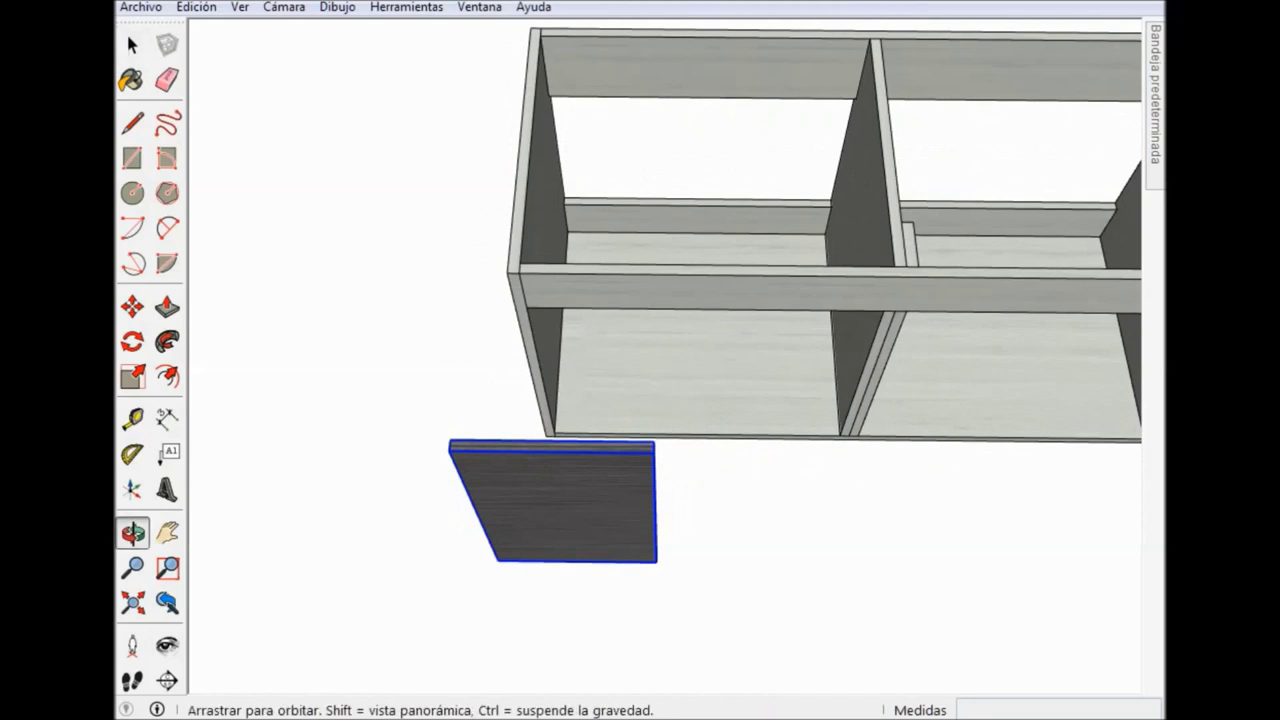
scroll(700, 350, up, 1)
middle_drag(700, 400, 640, 480)
mouse_move(720, 460)
middle_down()
mouse_move(700, 440)
mouse_move(770, 455)
middle_up()
scroll(720, 450, up, 2)
scroll(740, 440, up, 3)
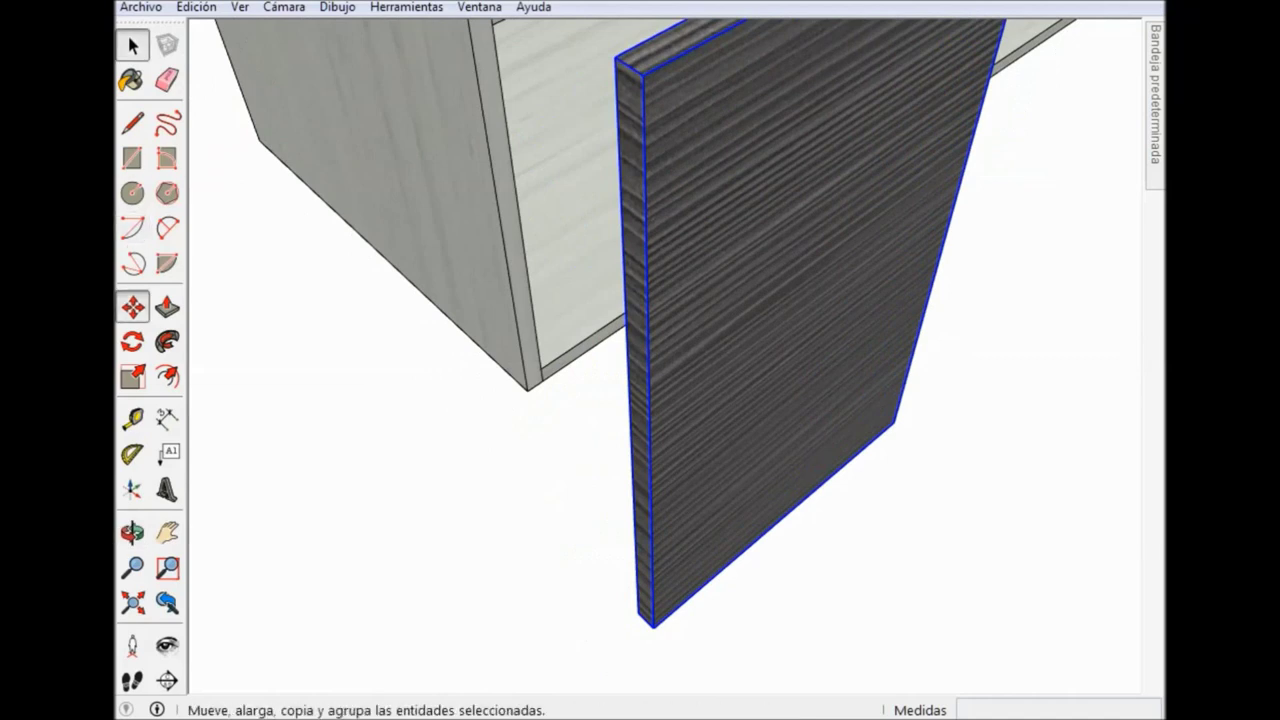
Move the door onto the cabinet's bottom front corner with a 2 mm offset.
click(133, 307)
click(638, 612)
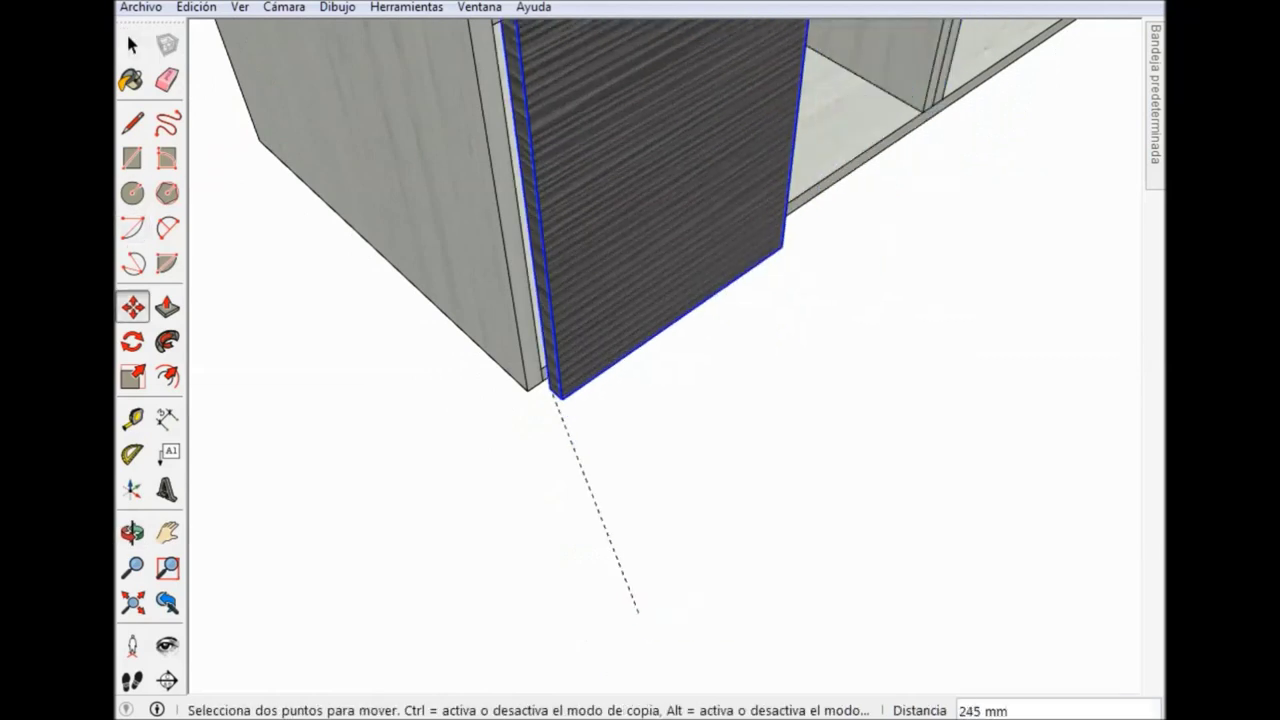
click(538, 400)
middle_drag(538, 400, 541, 403)
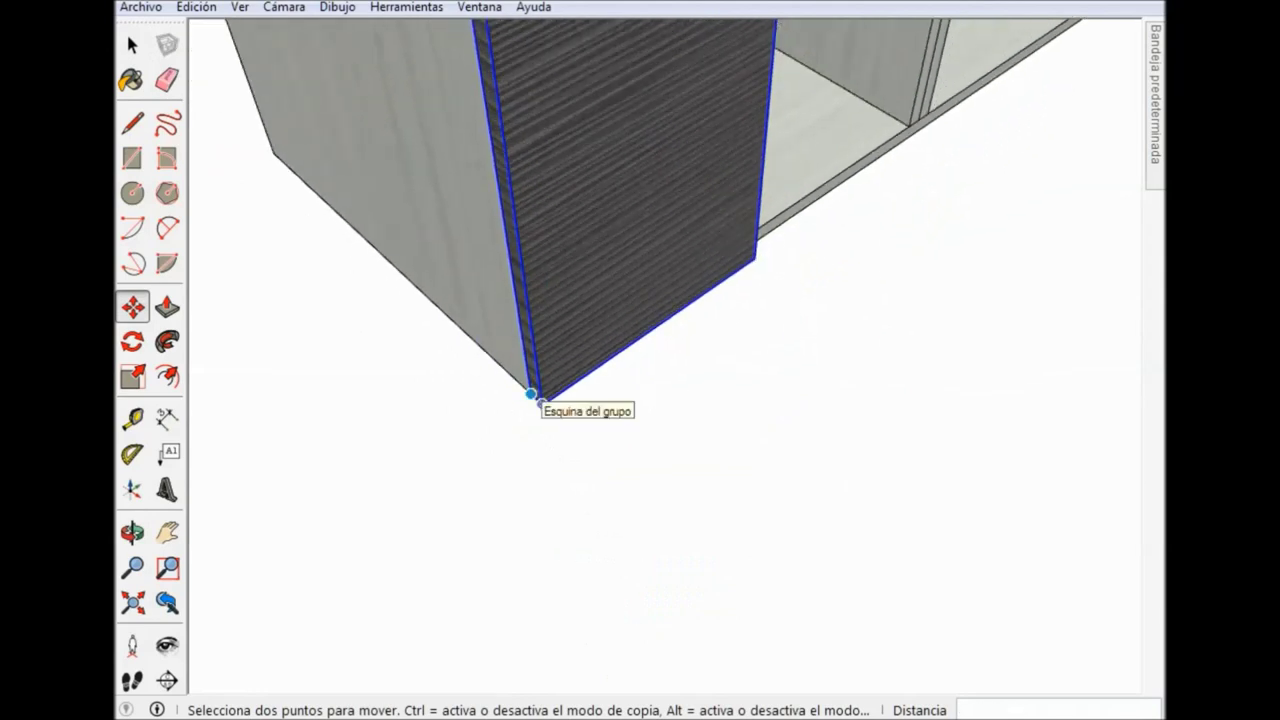
click(531, 394)
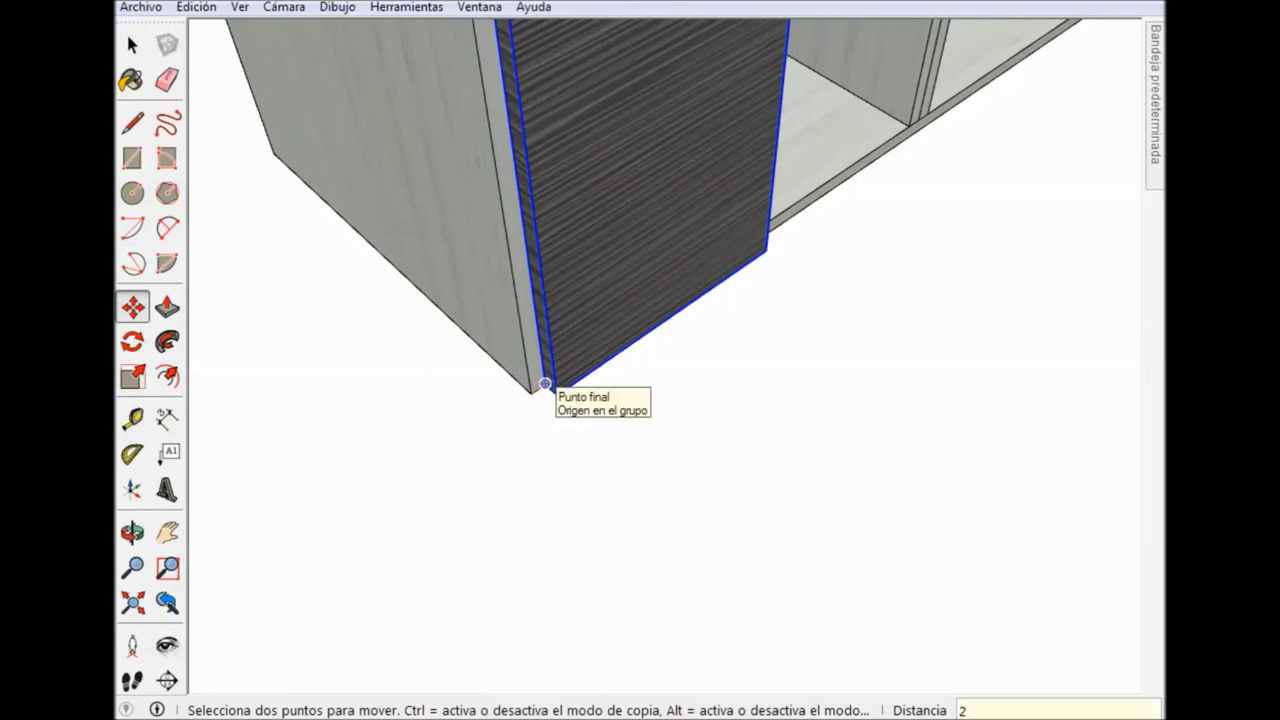
key(Return)
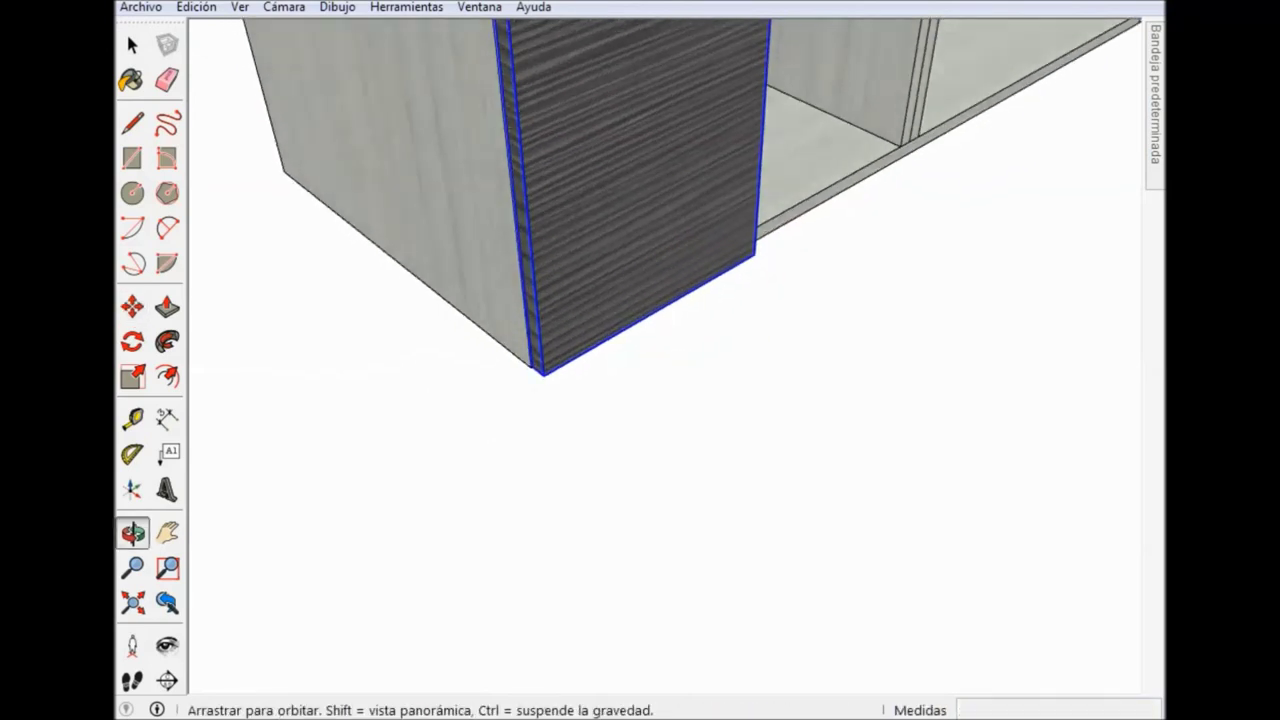
Inspect the door's fit from below and around the cabinet, cancelling an upward move.
mouse_move(543, 400)
middle_down()
mouse_move(557, 180)
mouse_move(590, 410)
middle_up()
scroll(586, 380, up, 2)
scroll(588, 386, up, 4)
middle_drag(584, 568, 588, 546)
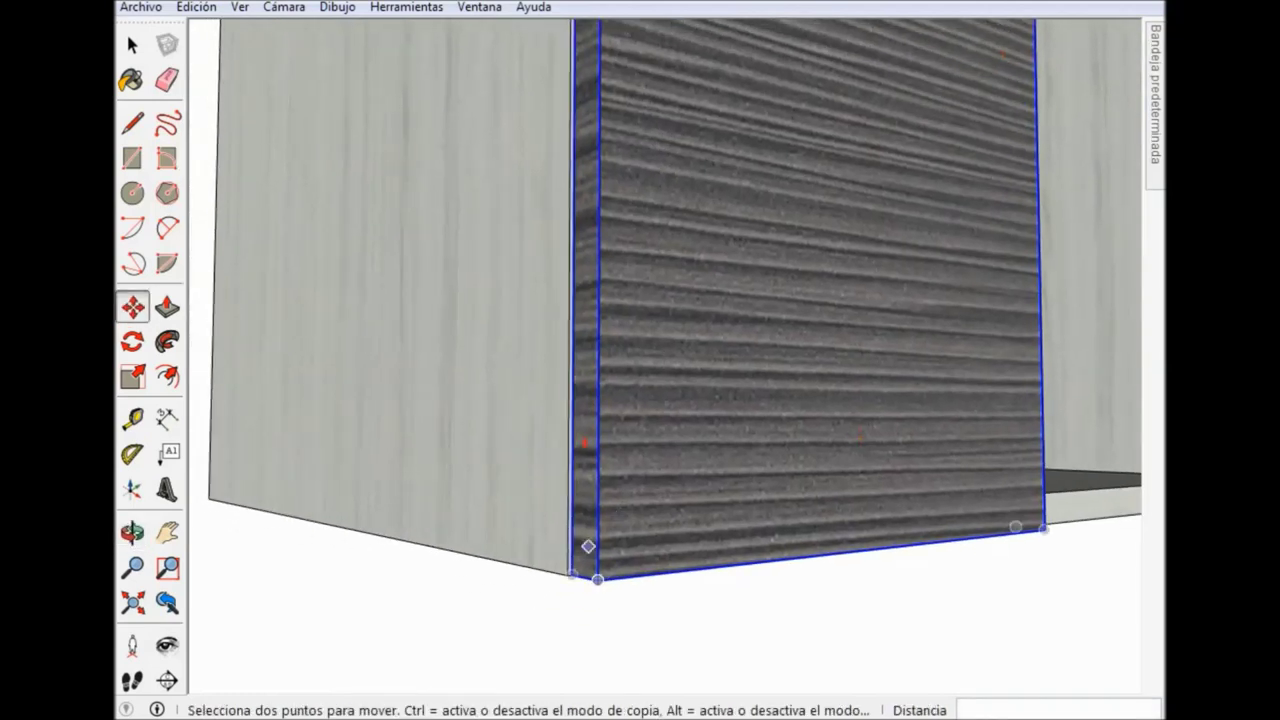
click(572, 575)
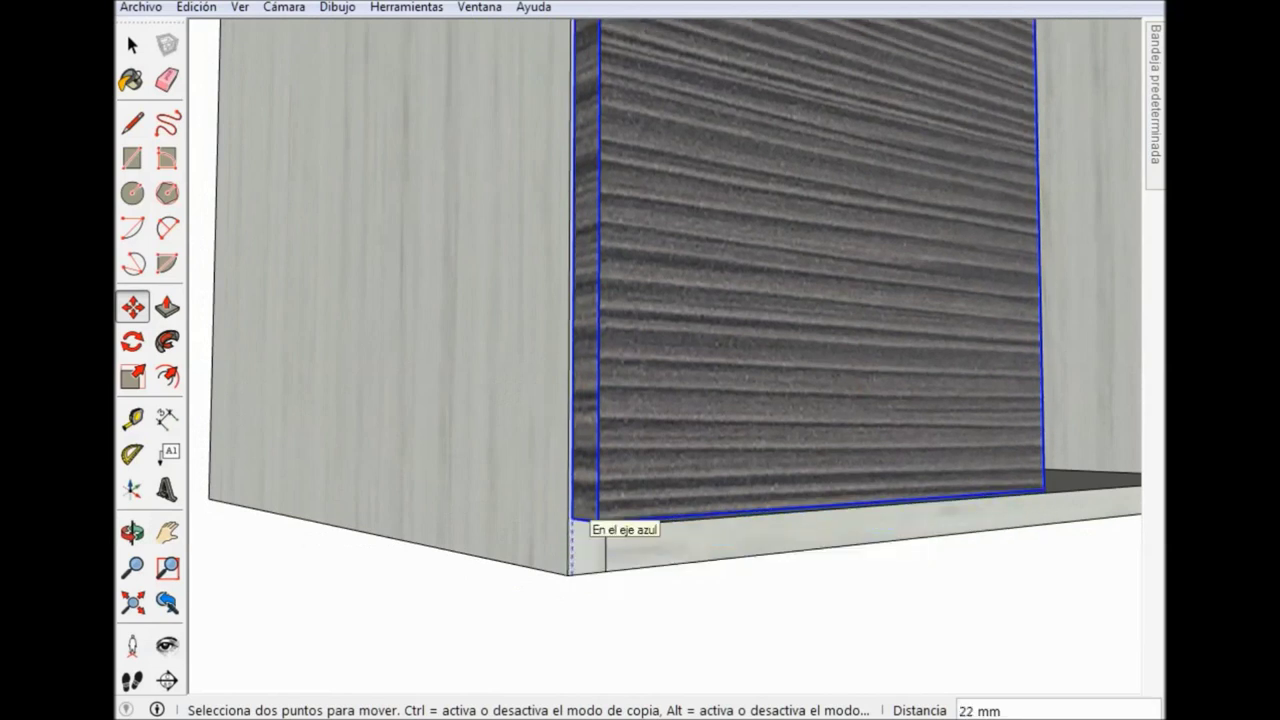
text(2)
key(Escape)
key(space)
middle_drag(590, 560, 580, 480)
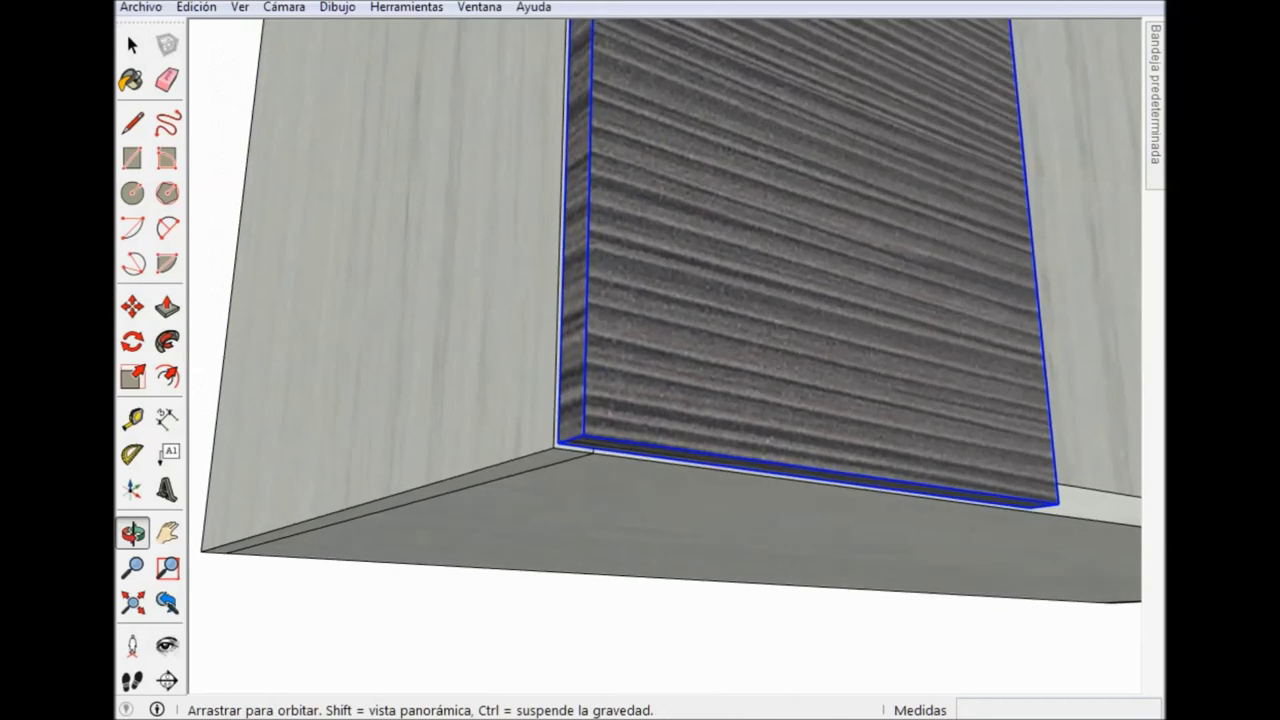
key(ctrl+t)
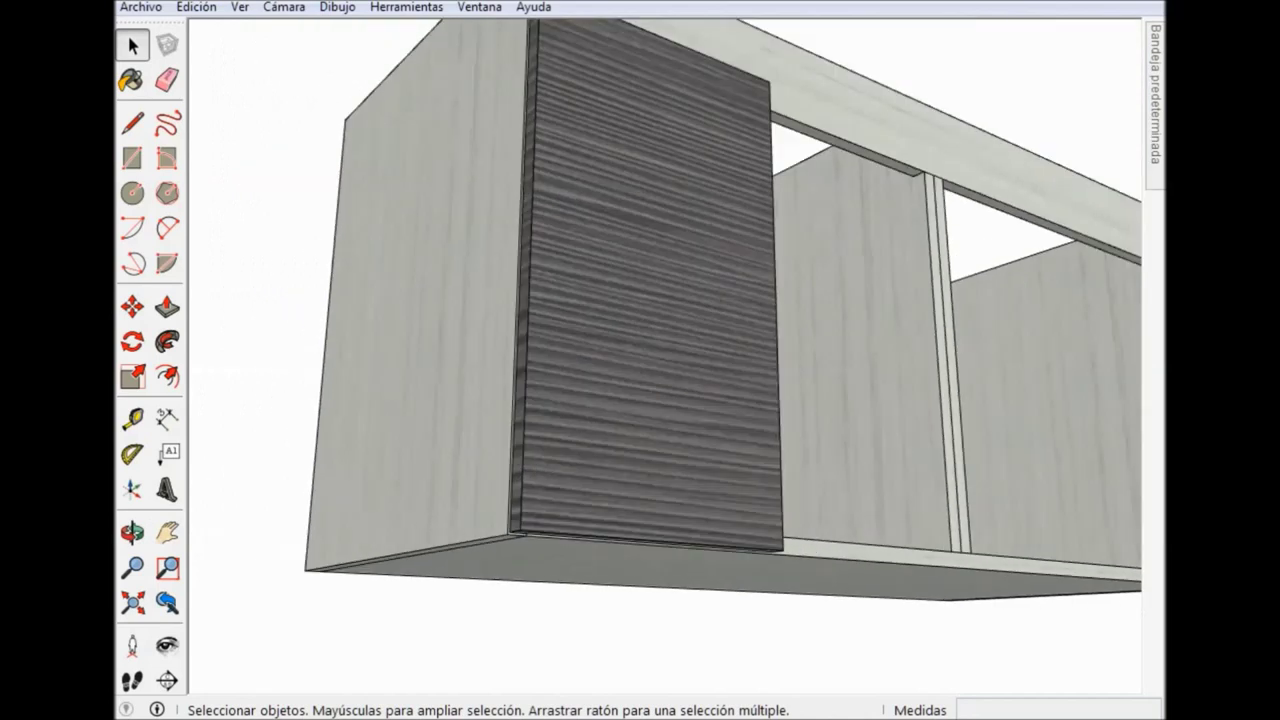
middle_drag(640, 400, 600, 400)
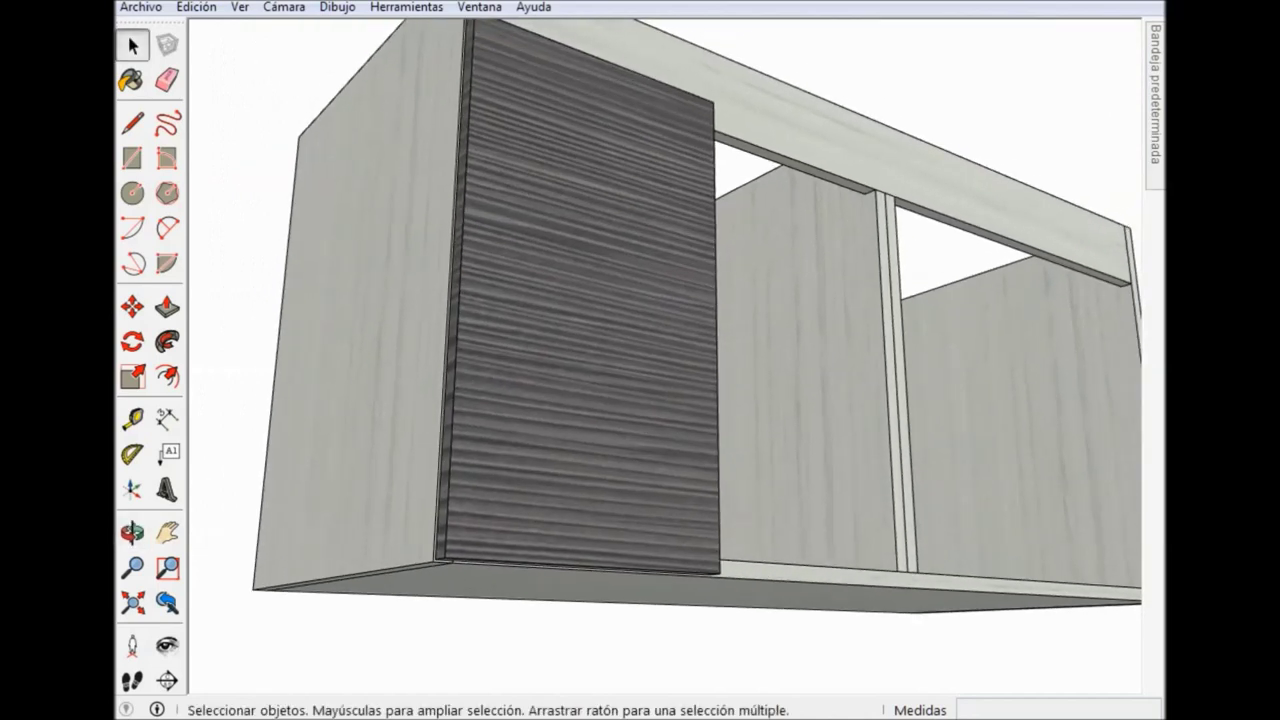
mouse_move(640, 400)
middle_down()
mouse_move(600, 380)
mouse_move(620, 360)
mouse_move(640, 430)
mouse_move(620, 440)
middle_up()
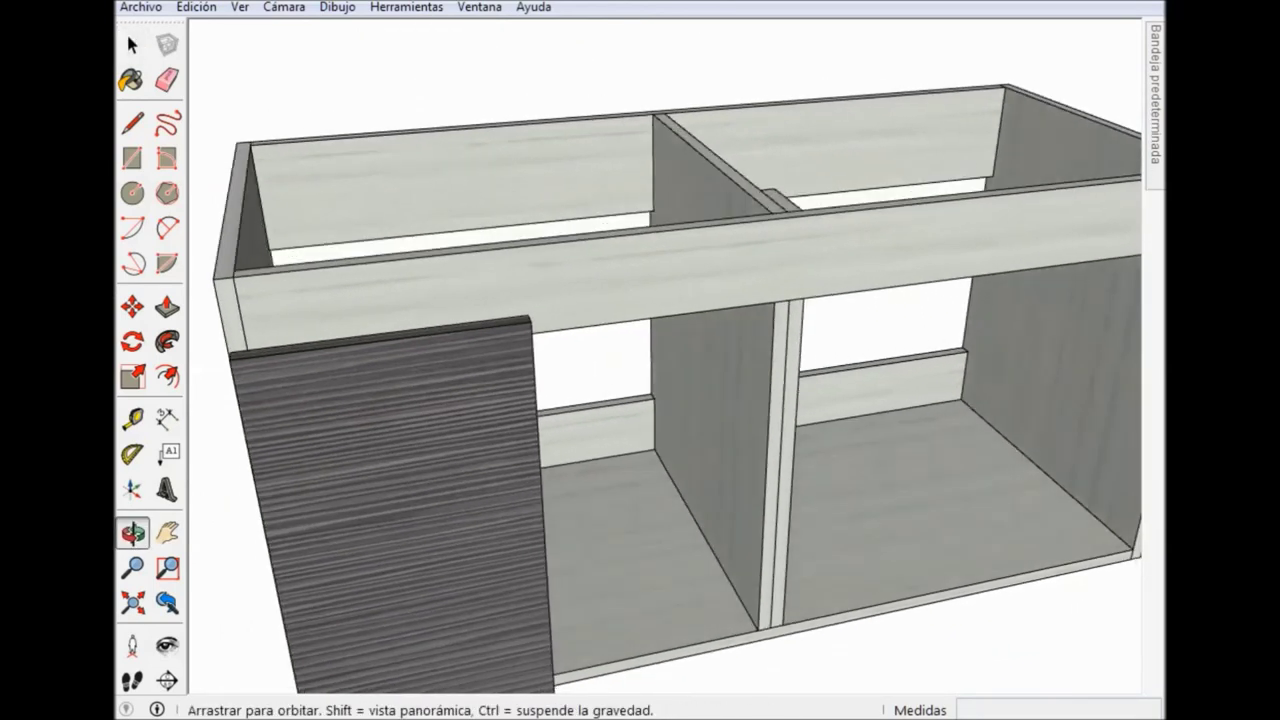
key(space)
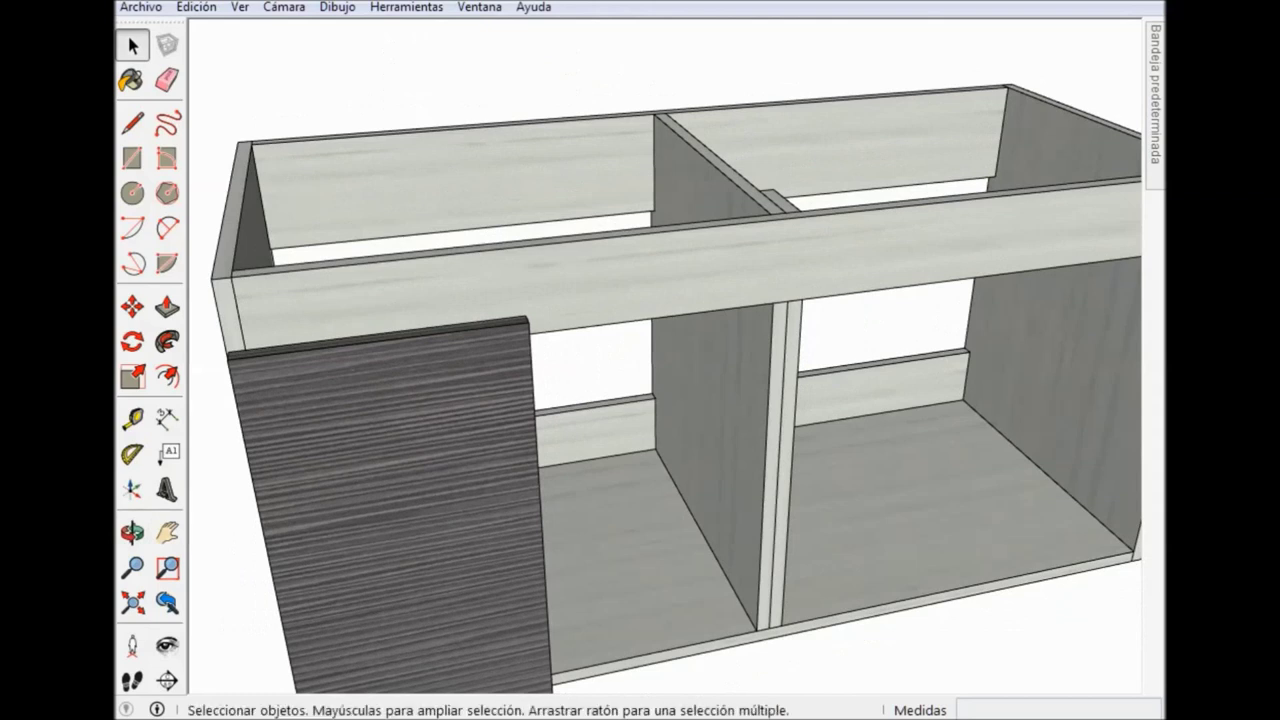
Place a guide line on the cabinet front and copy the door to its right.
click(133, 418)
click(792, 451)
click(133, 45)
click(390, 500)
click(133, 307)
key(ctrl)
click(426, 370)
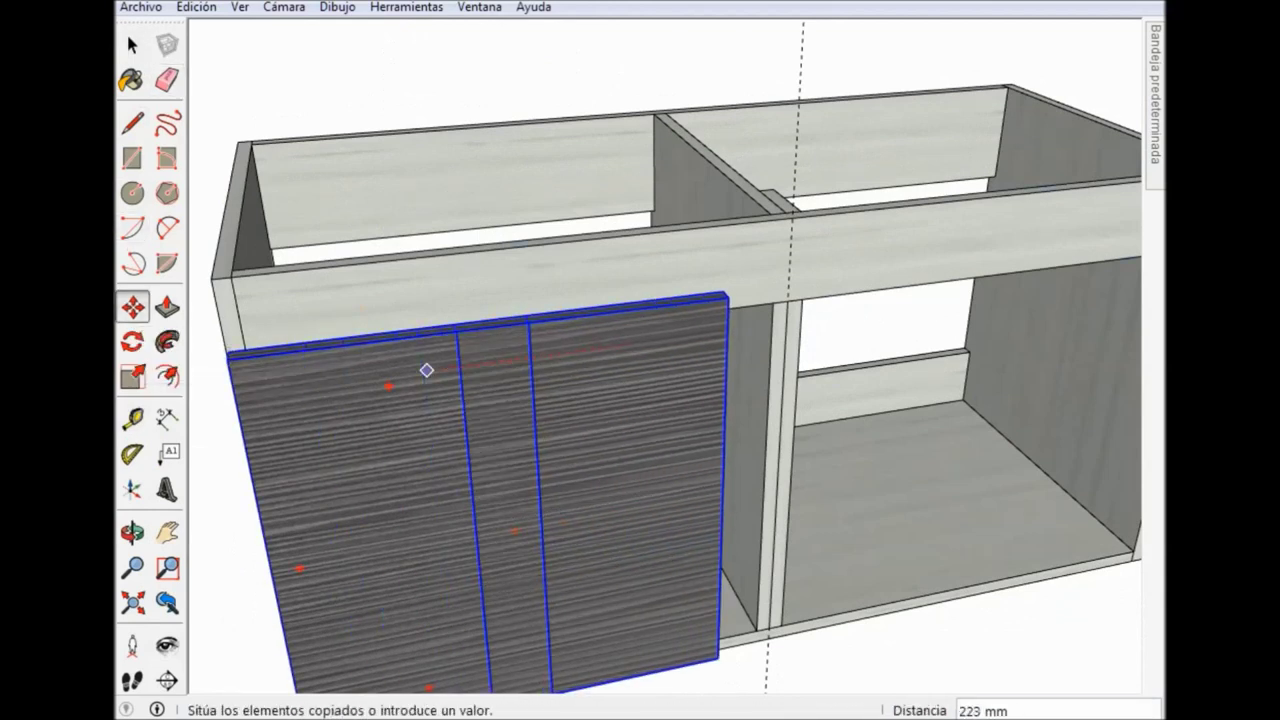
click(712, 340)
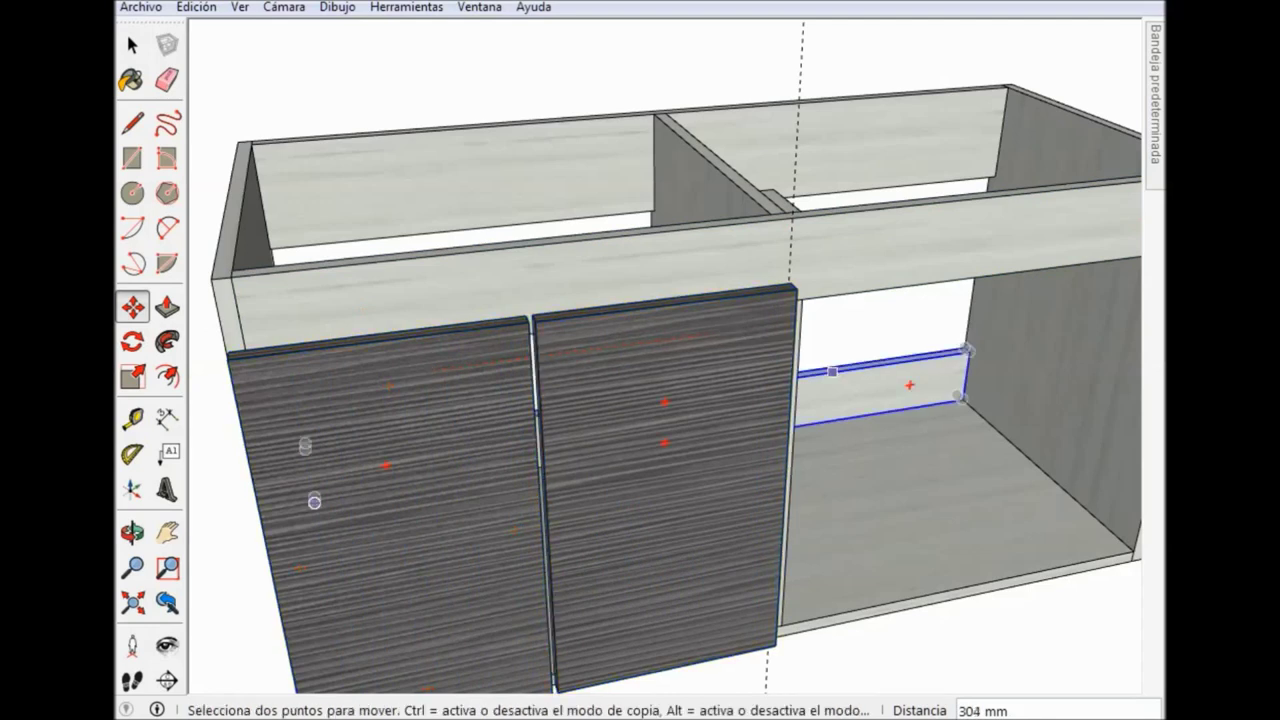
Shift the door copy to leave a 2 mm gap and zoom in on the seam.
scroll(717, 411, up, 5)
middle_drag(717, 411, 690, 260)
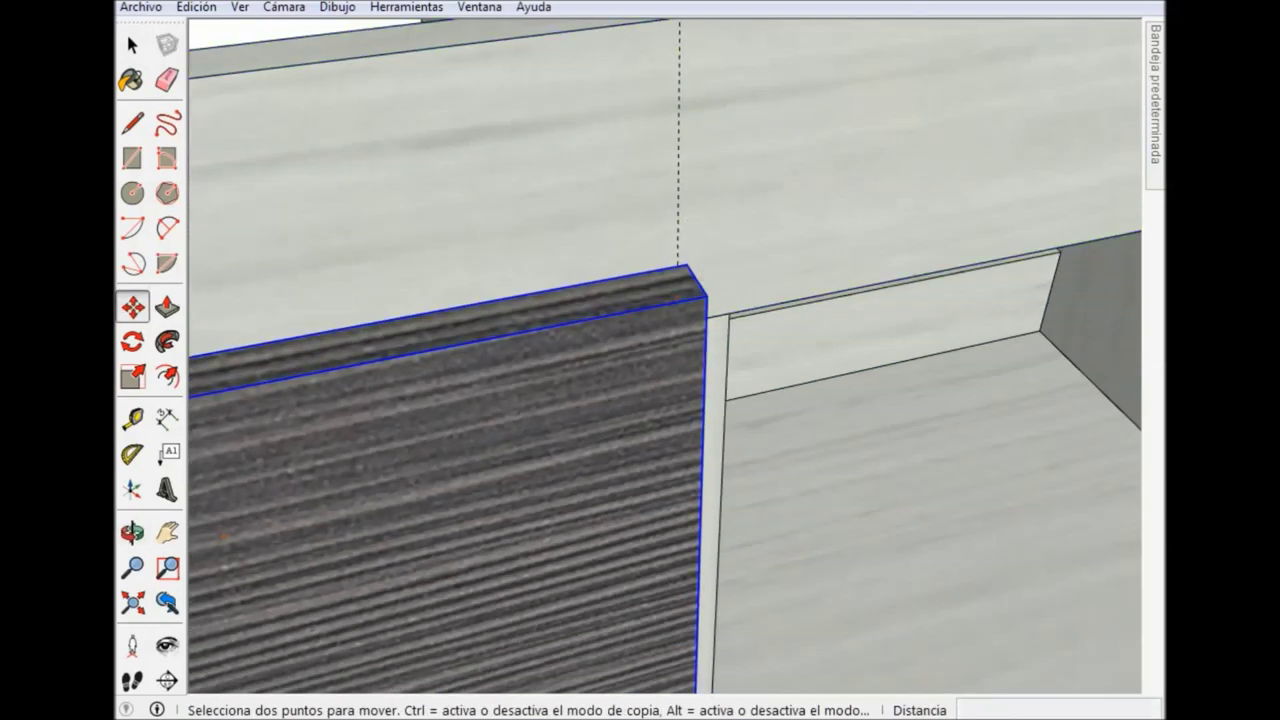
click(680, 268)
click(677, 267)
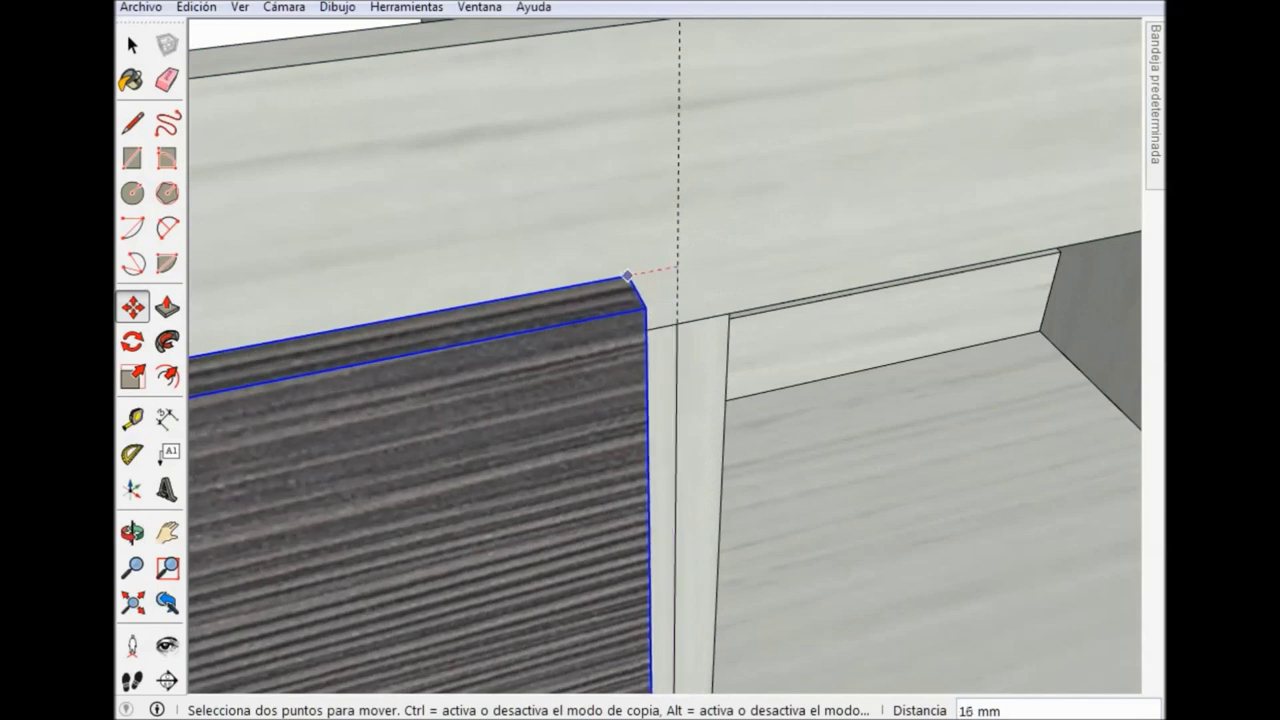
text(2)
key(Return)
key(space)
middle_drag(677, 268, 700, 360)
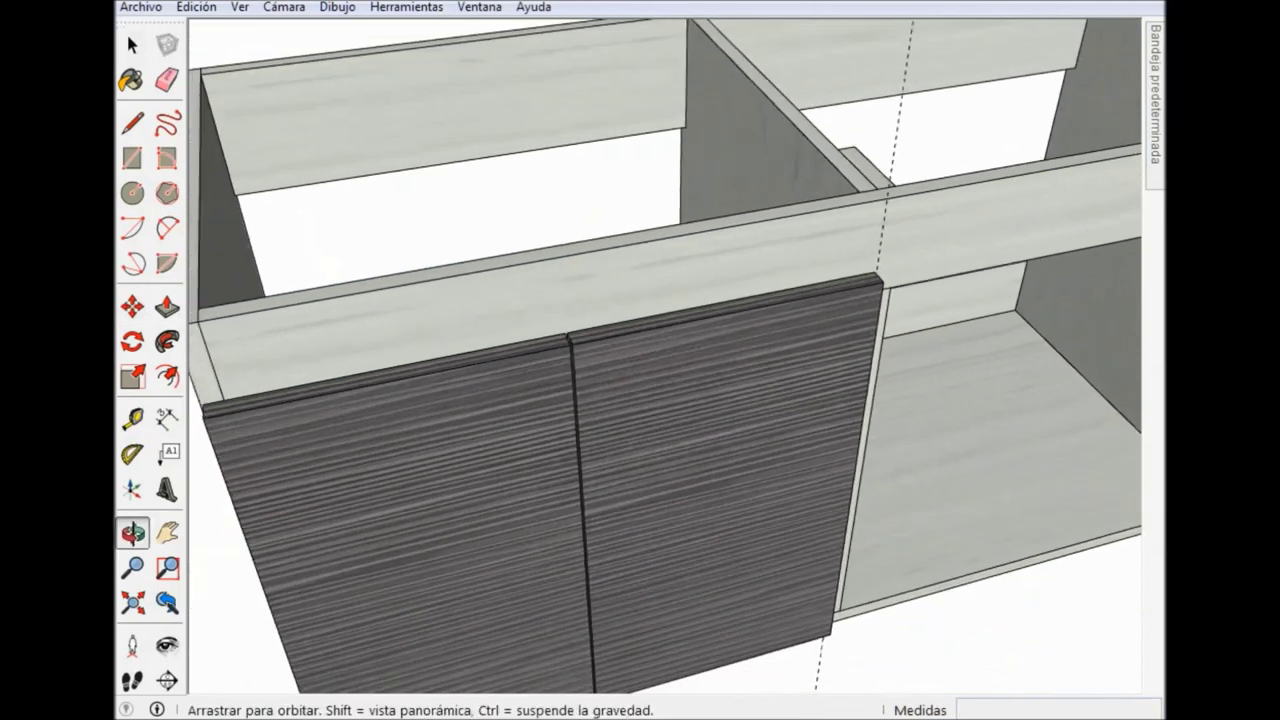
middle_drag(640, 400, 580, 380)
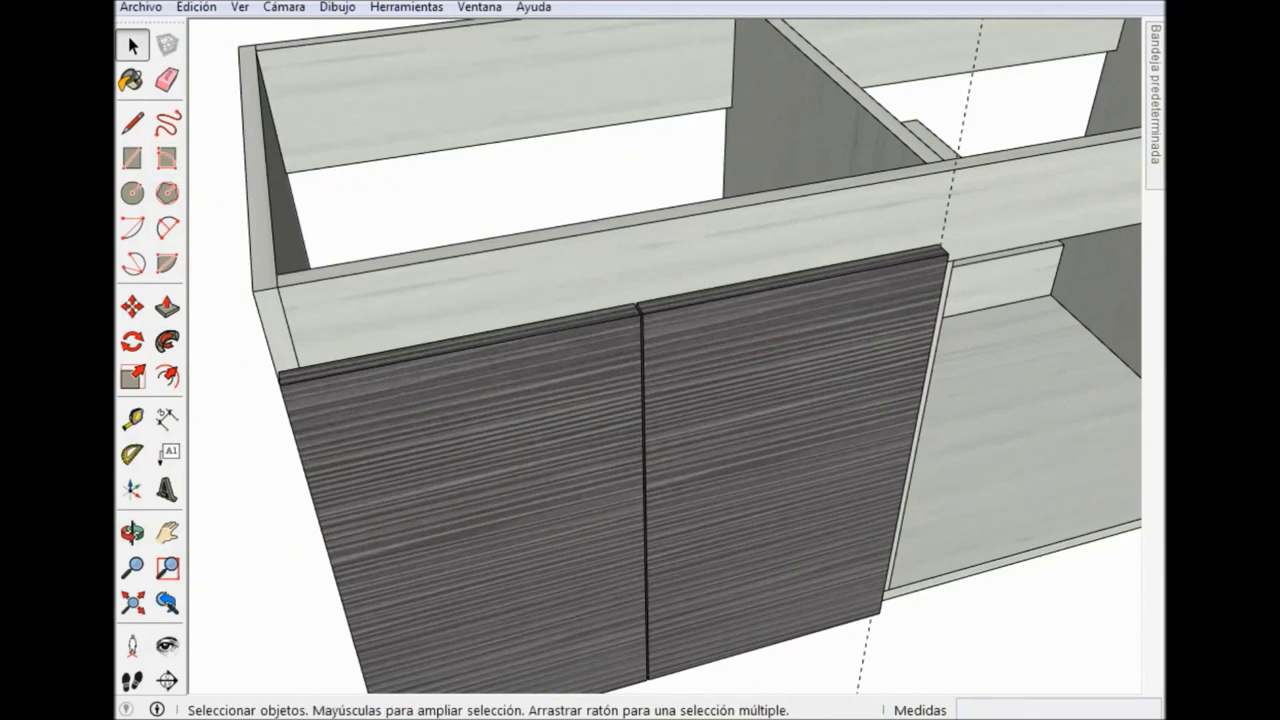
scroll(640, 330, up, 10)
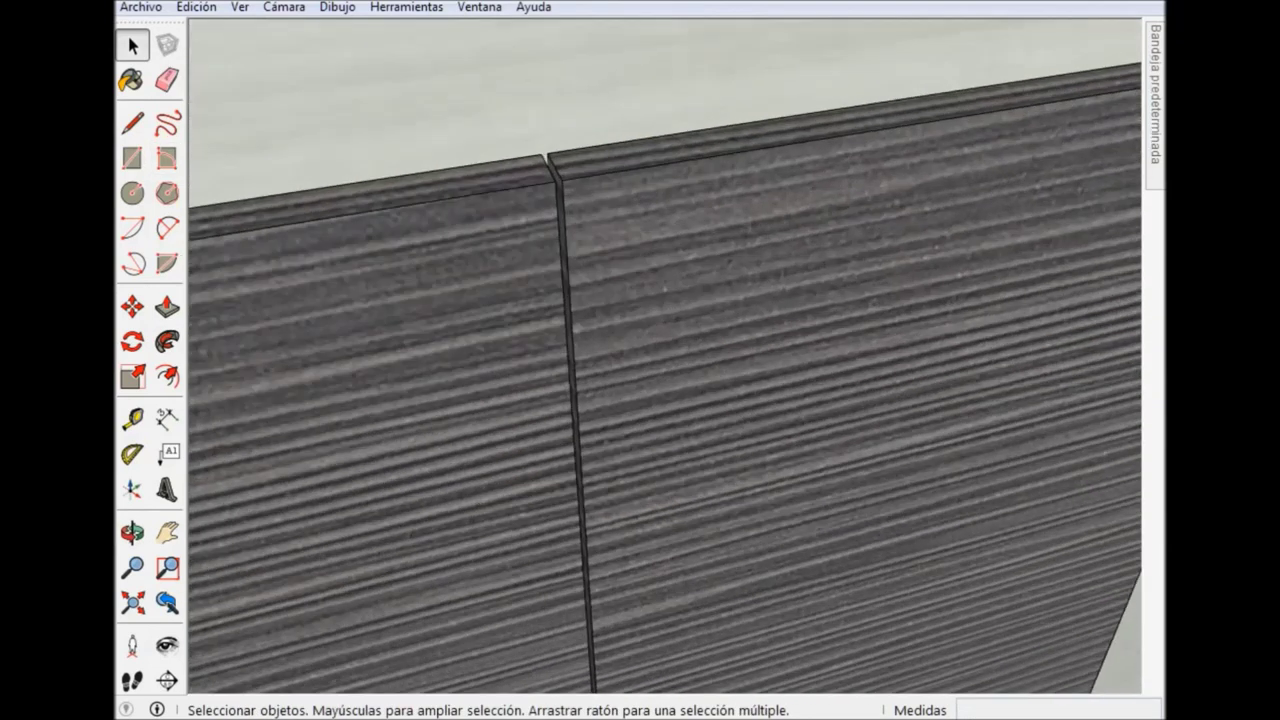
middle_drag(640, 330, 640, 420)
Dimension the 2 mm gap between the doors with text position Outside Start.
click(167, 419)
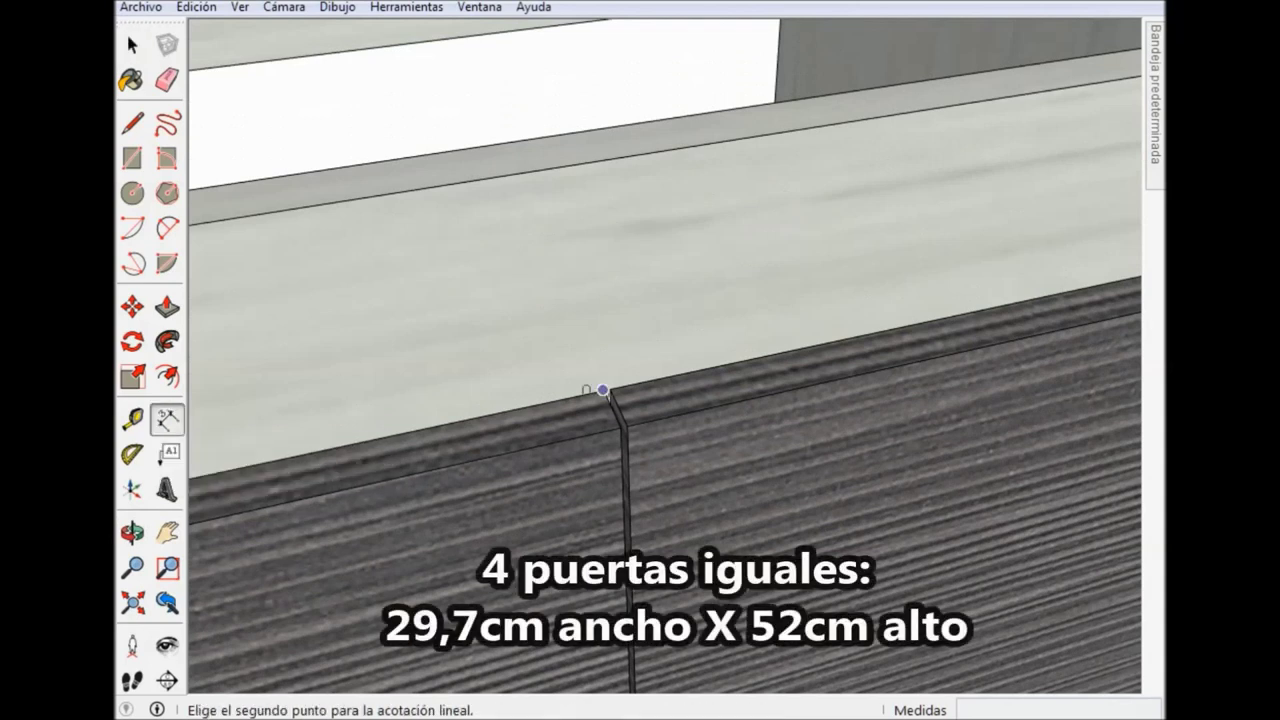
scroll(603, 390, up, 3)
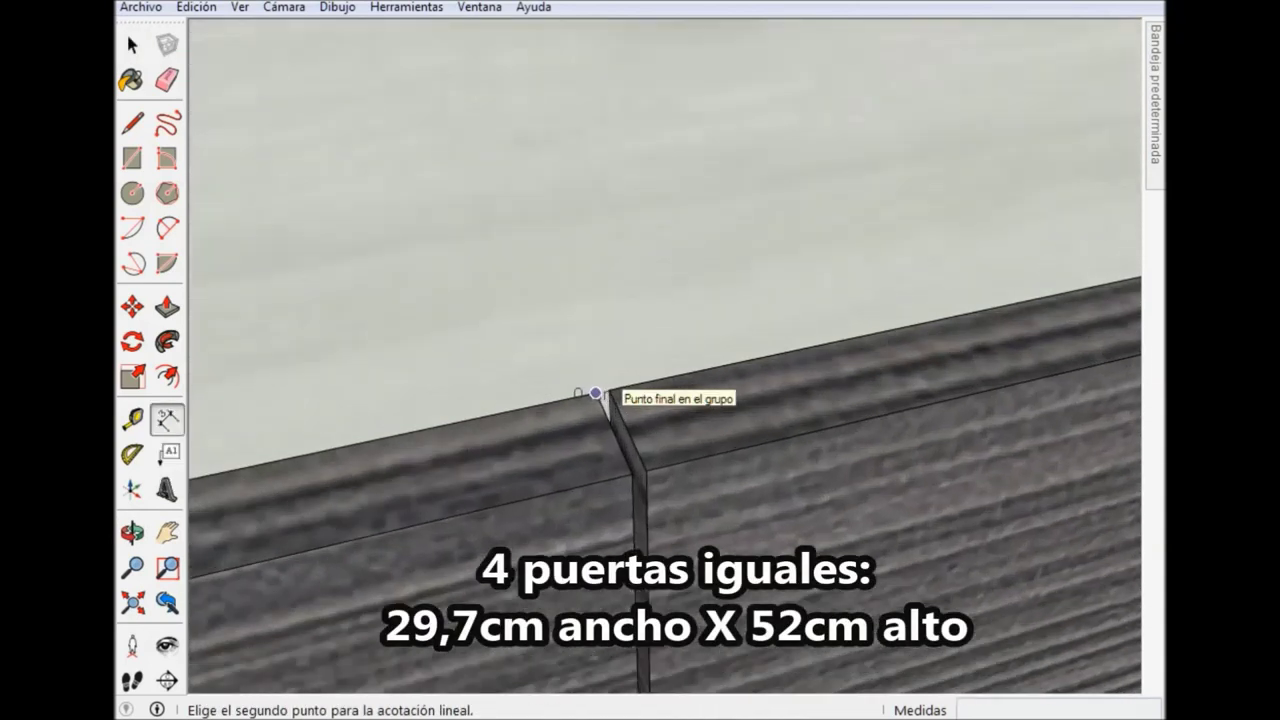
click(603, 258)
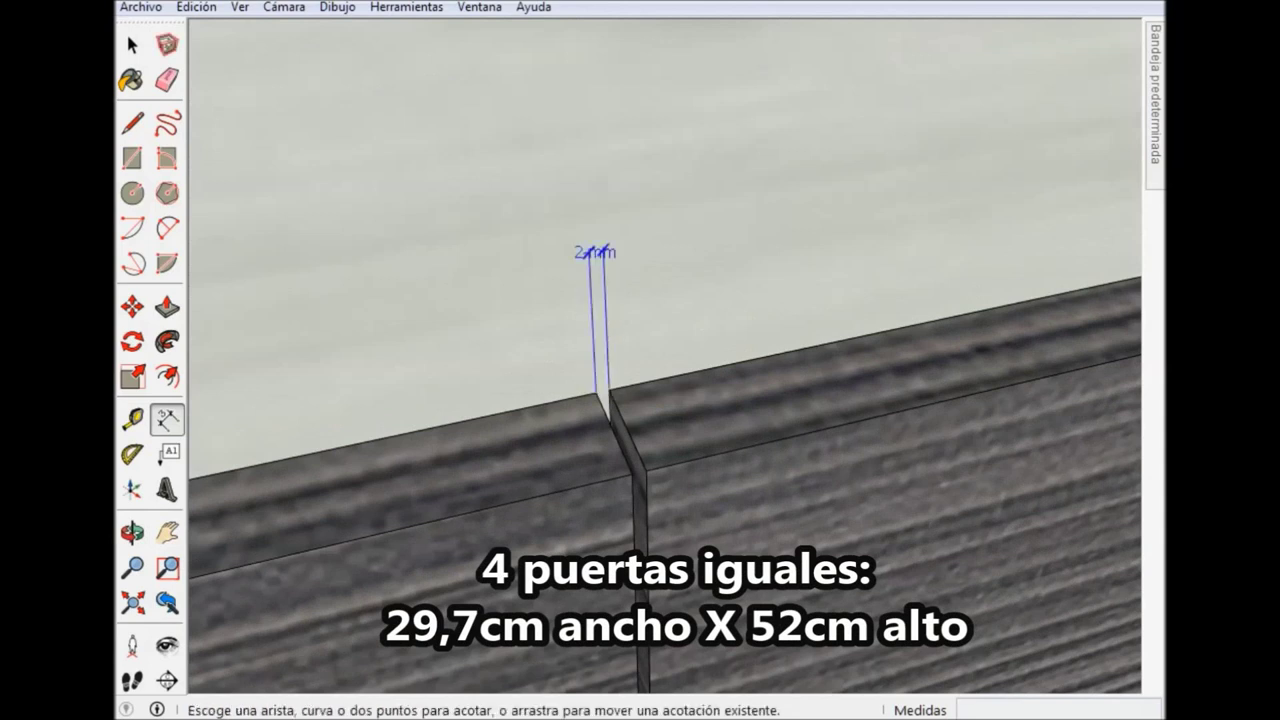
right_click(610, 257)
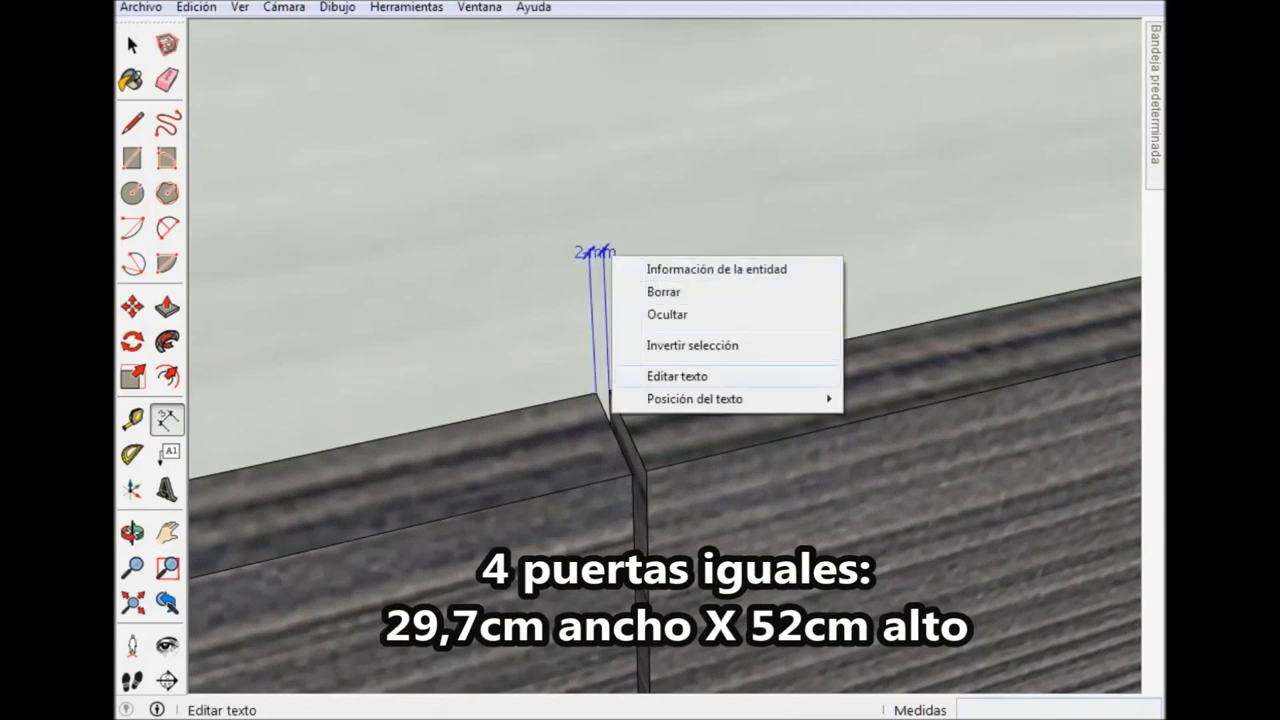
click(955, 399)
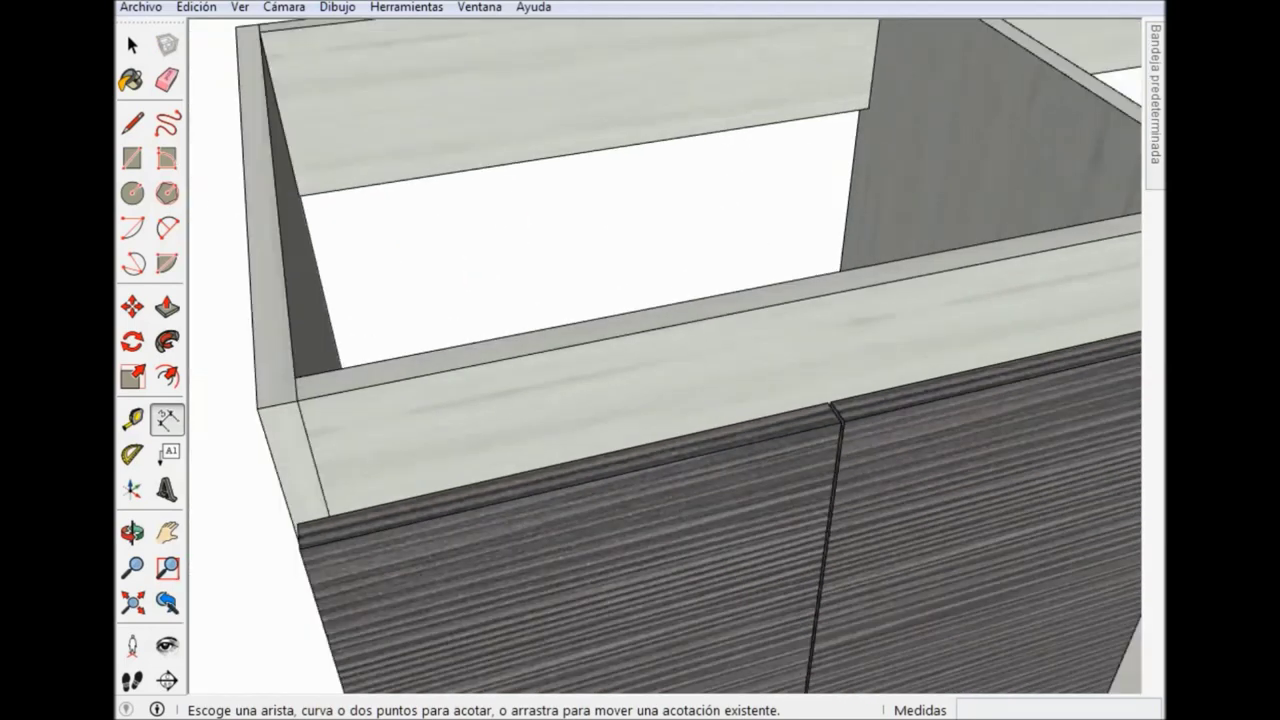
mouse_move(660, 360)
middle_down()
mouse_move(700, 380)
mouse_move(640, 362)
middle_up()
scroll(660, 360, down, 3)
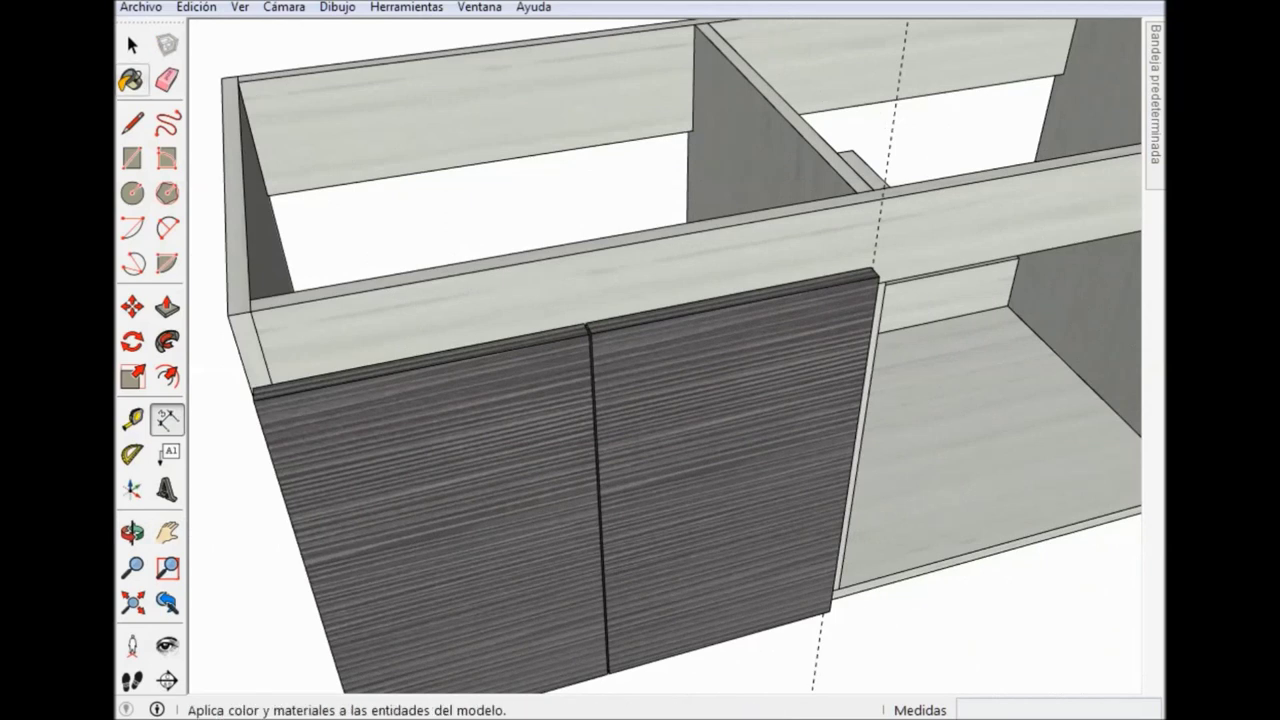
Copy both doors to the right of the second door, leaving a 2 mm gap.
click(132, 45)
click(560, 500)
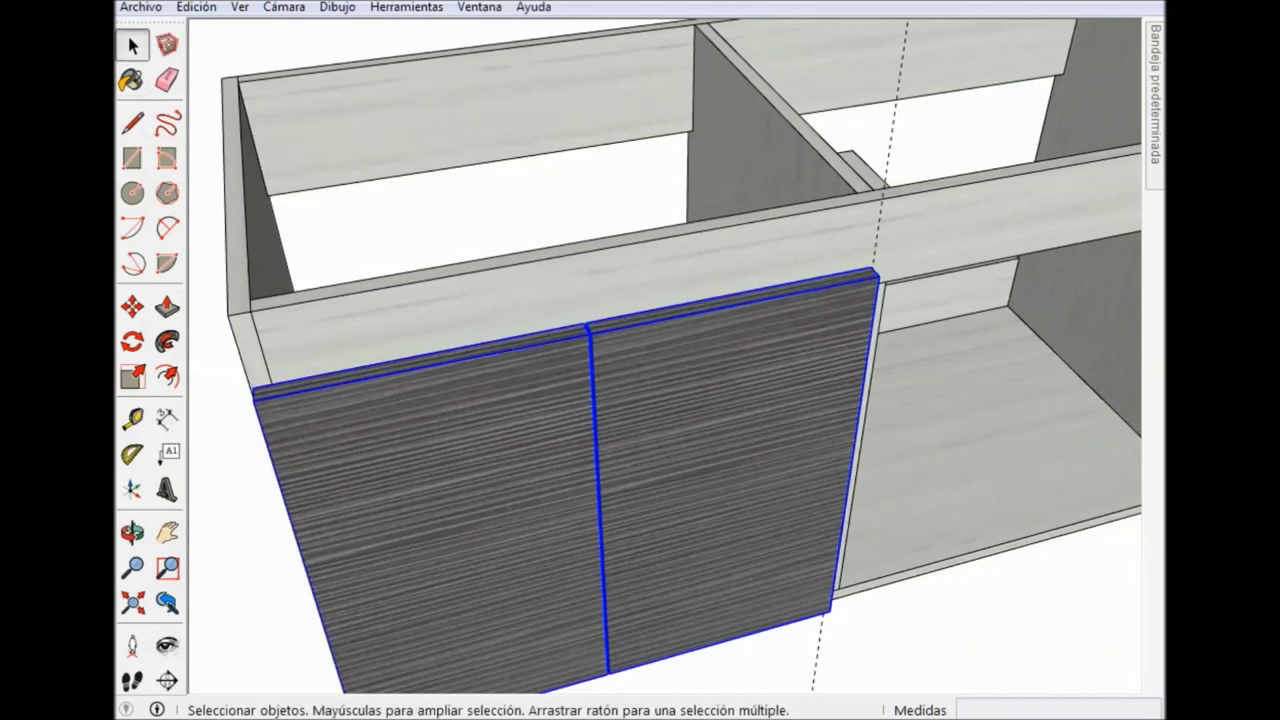
click(132, 307)
key(ctrl)
click(252, 388)
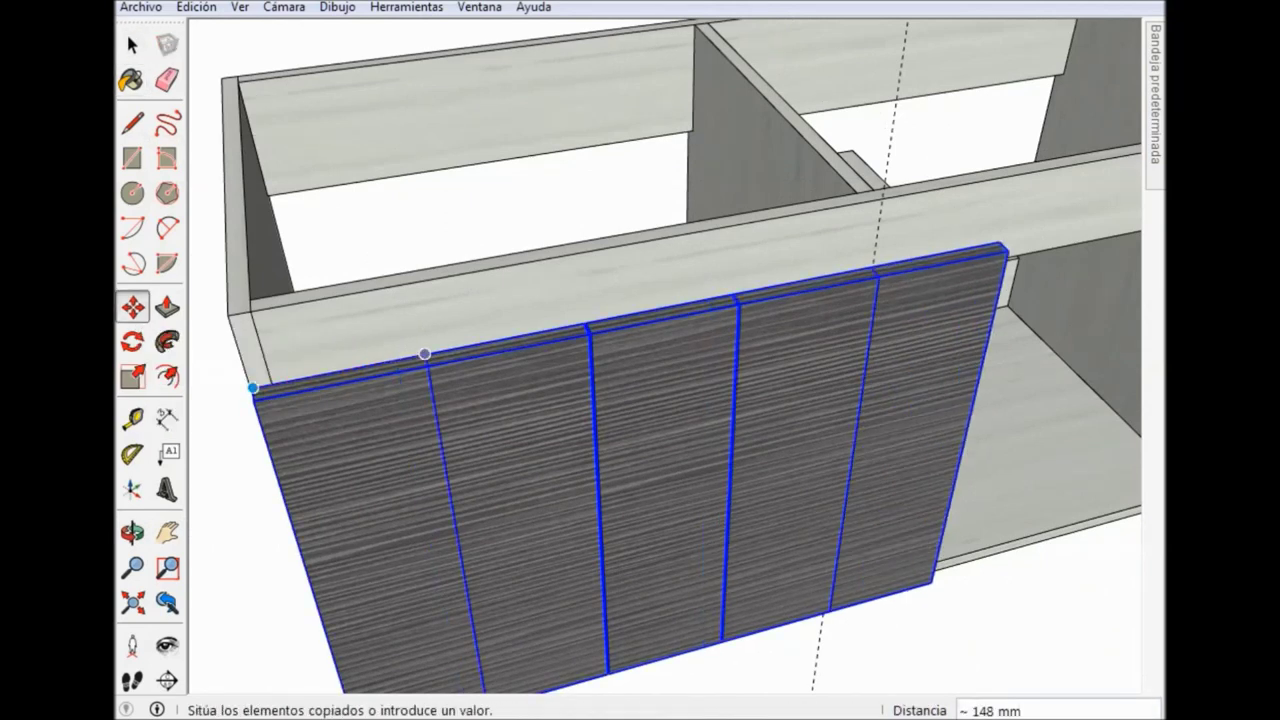
scroll(900, 262, up, 5)
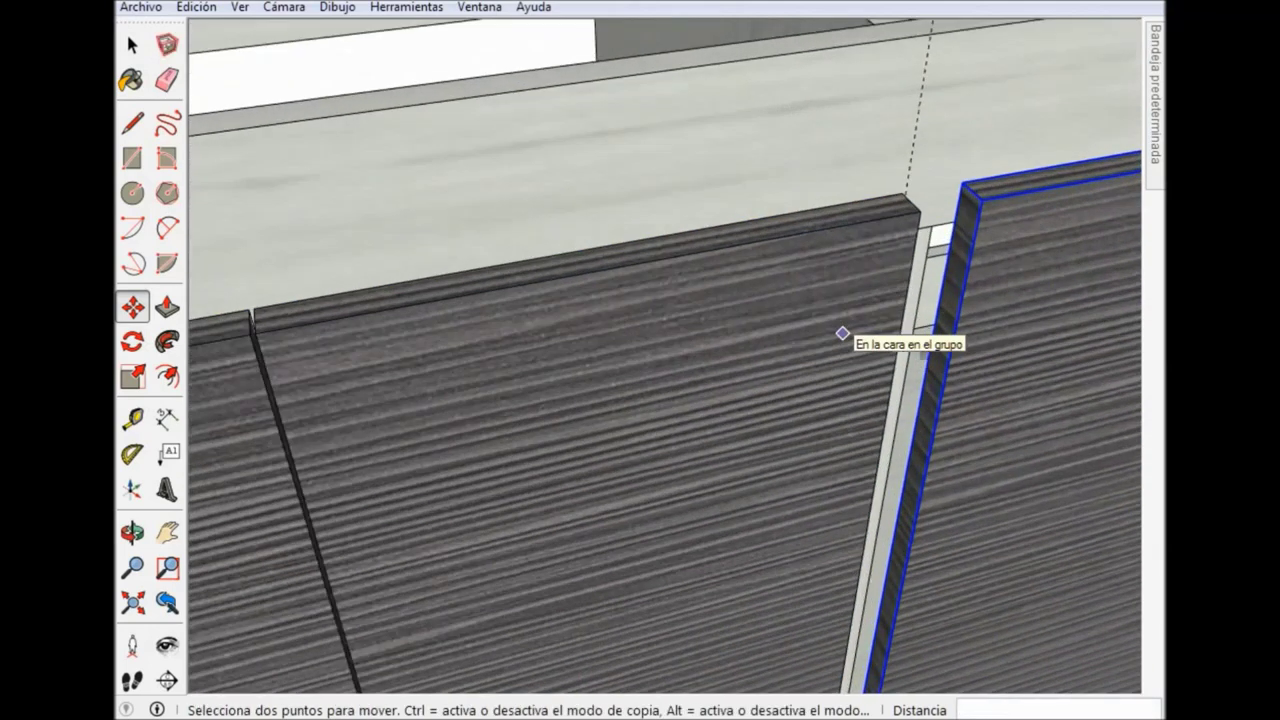
middle_drag(843, 334, 700, 300)
scroll(600, 290, up, 3)
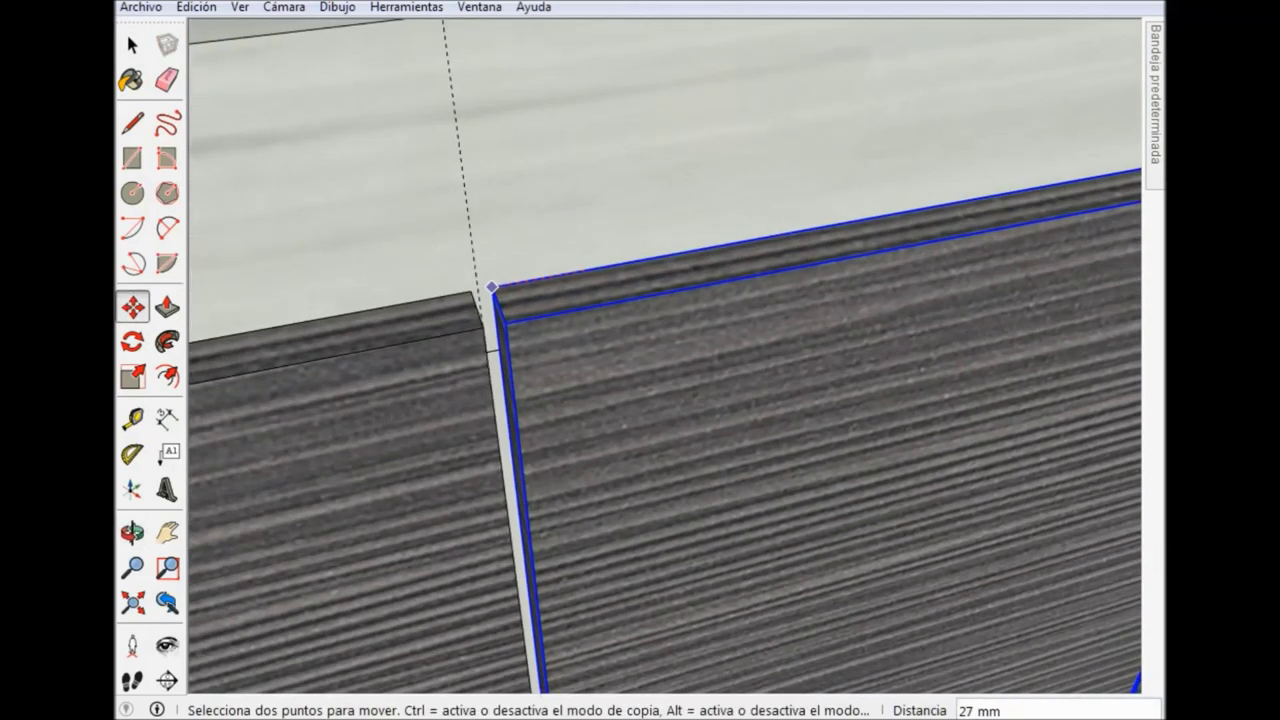
click(477, 292)
text(2)
key(Return)
key(space)
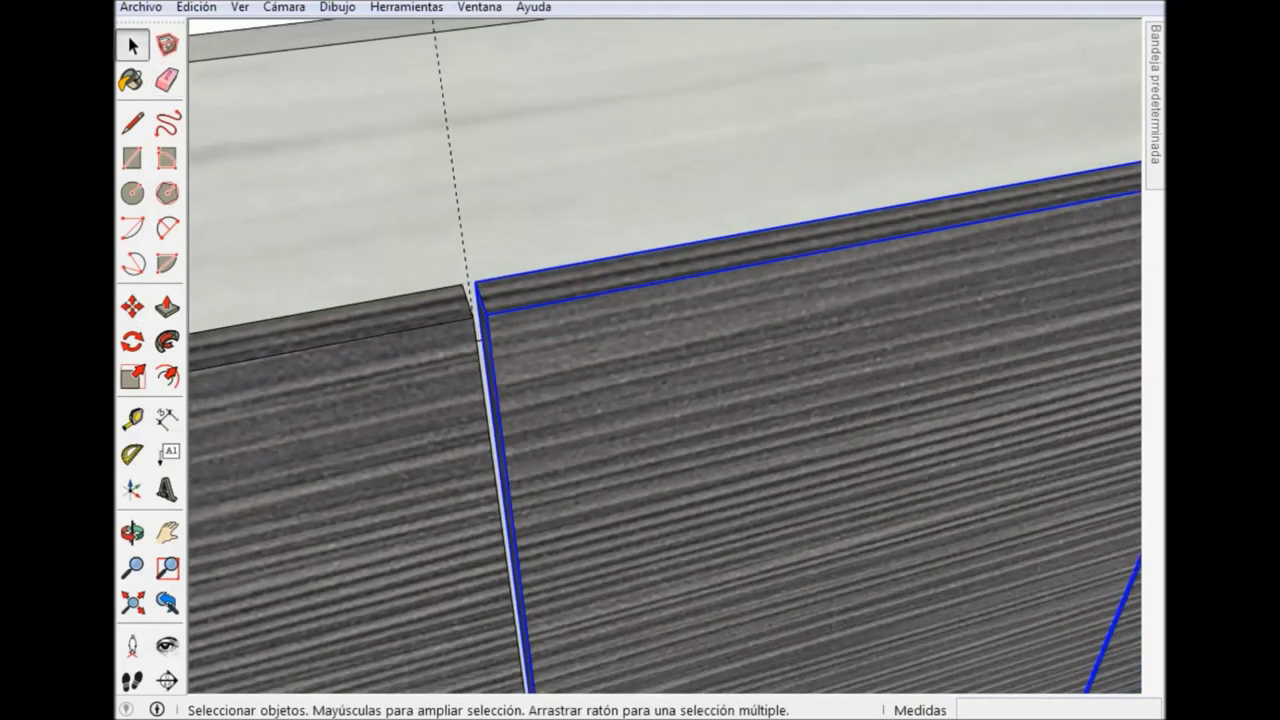
middle_drag(700, 400, 640, 415)
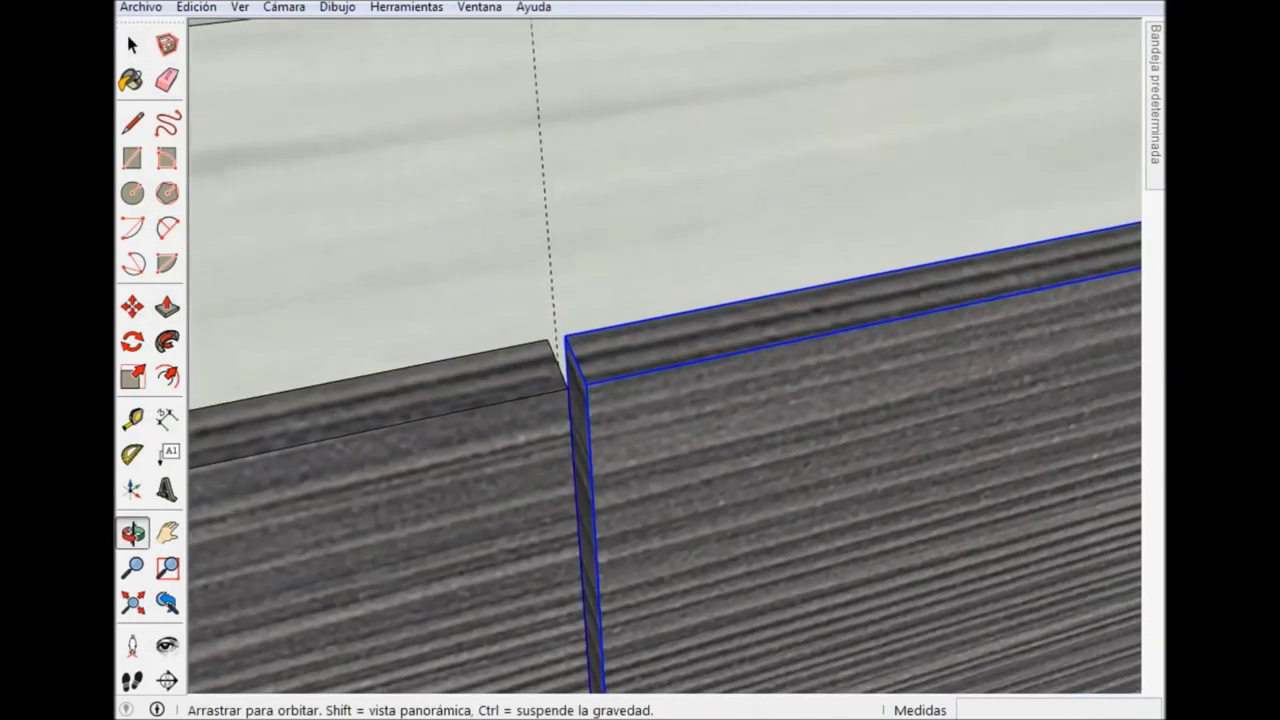
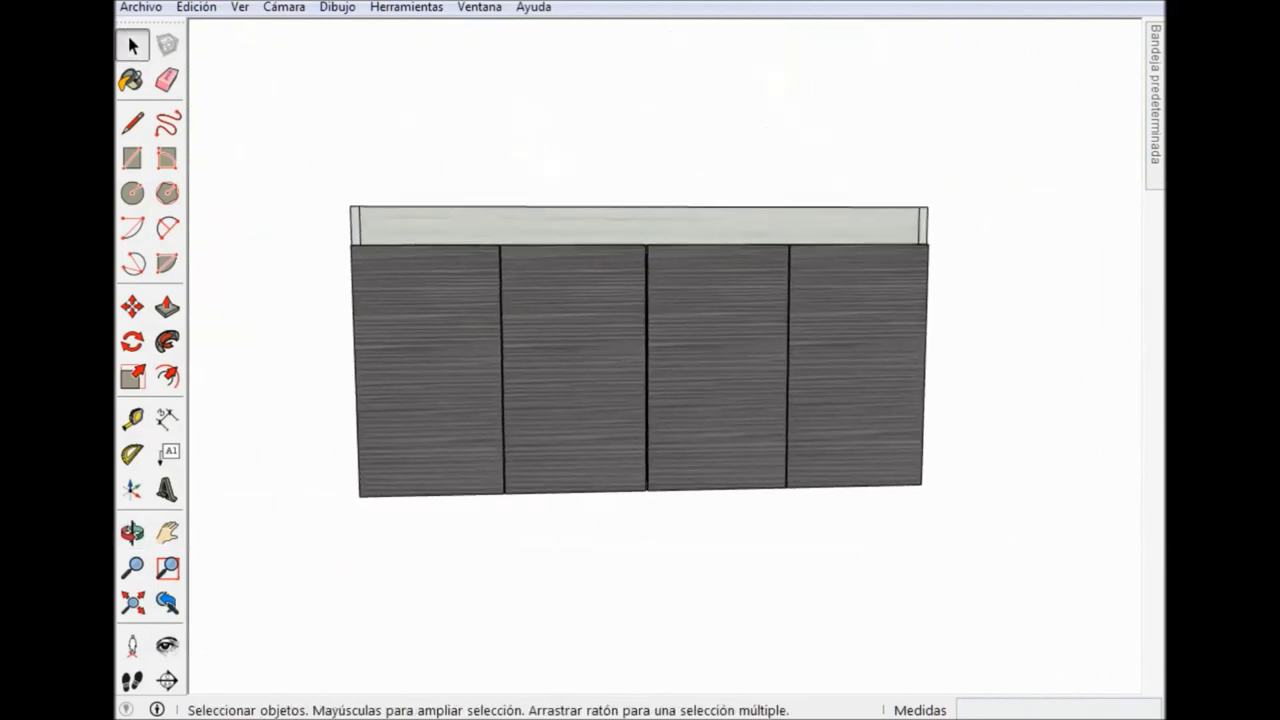
Orbit down into the open-topped cabinet and pan so the yellow board sits beside it.
middle_drag(640, 300, 640, 400)
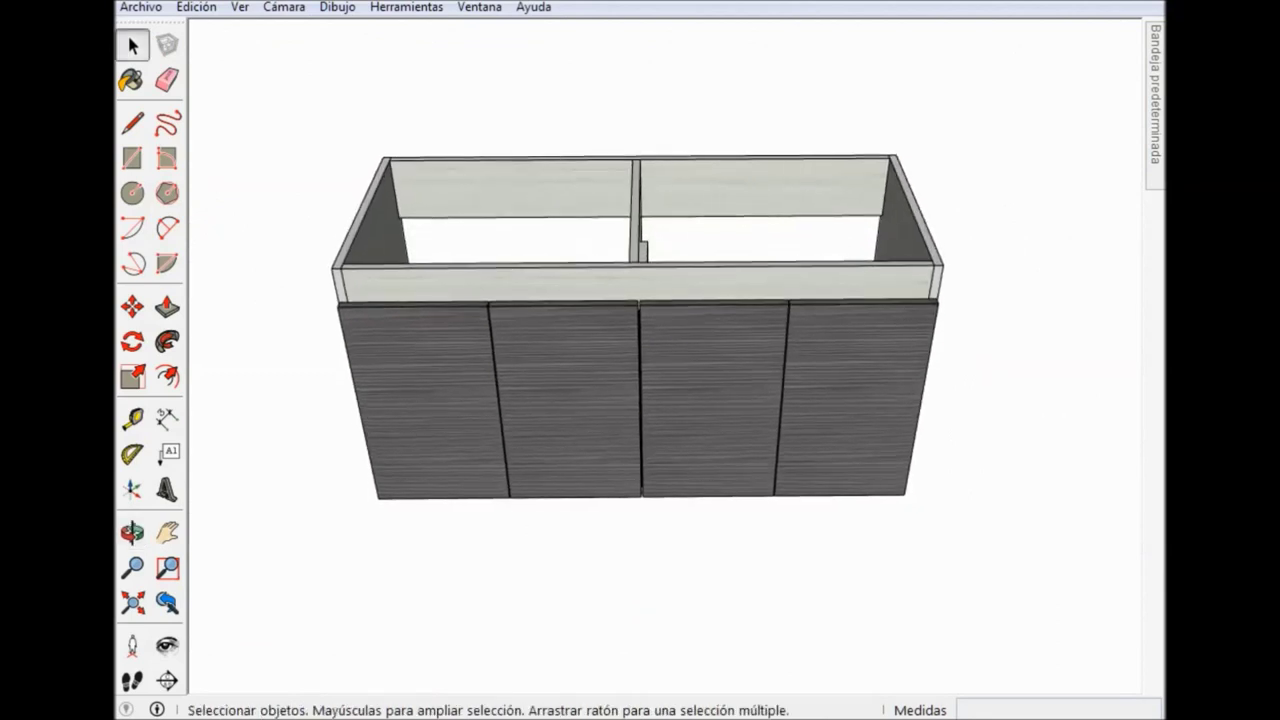
middle_drag(640, 400, 590, 455)
middle_drag(640, 360, 480, 420)
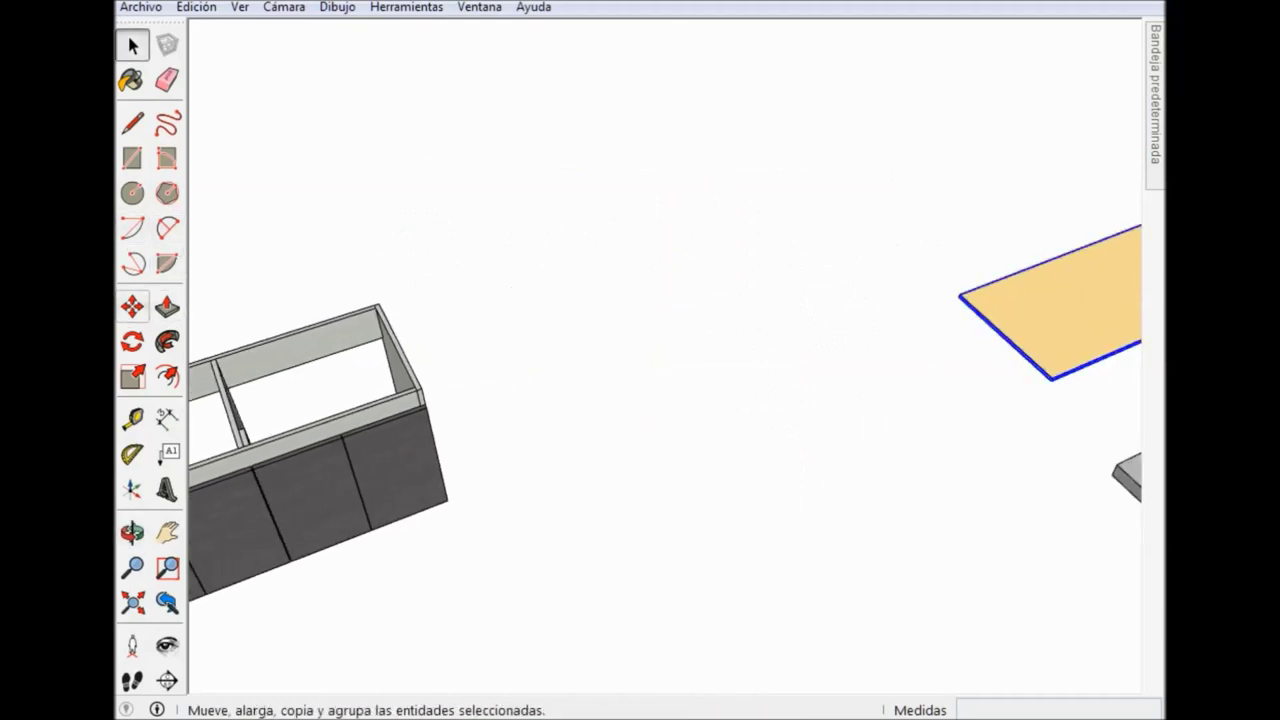
click(132, 307)
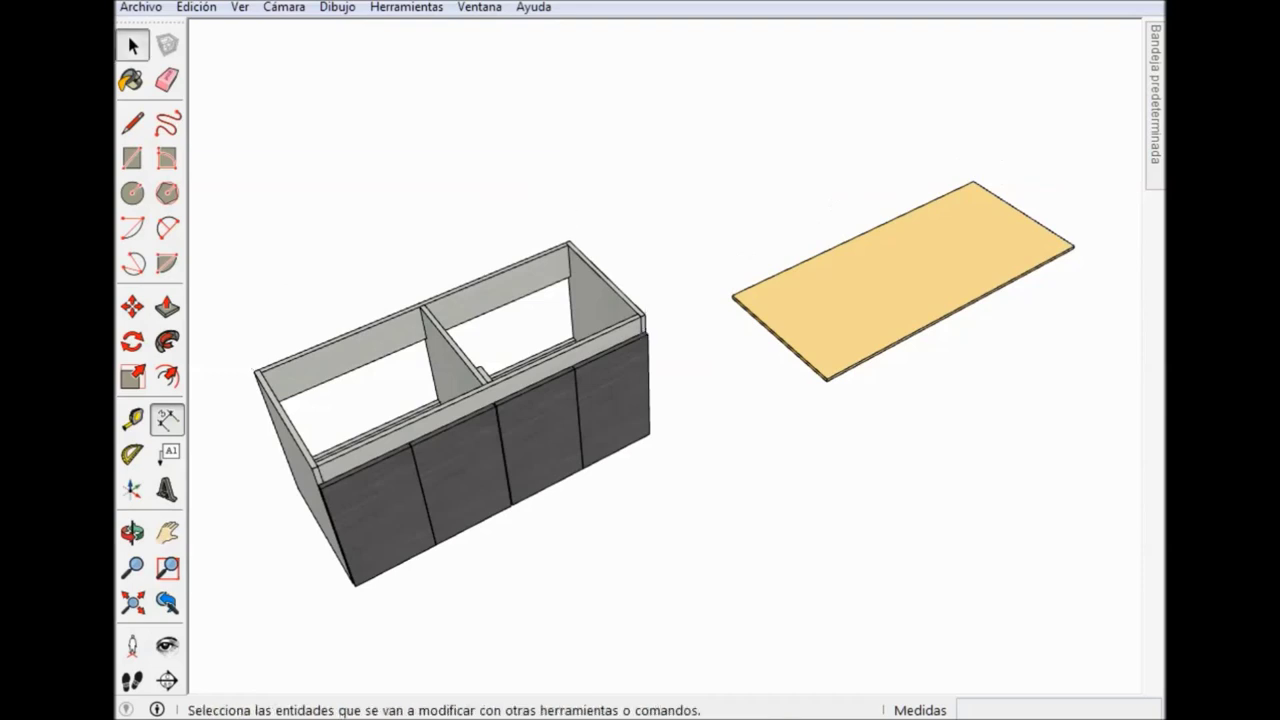
shift+middle_drag(450, 420, 565, 422)
click(132, 420)
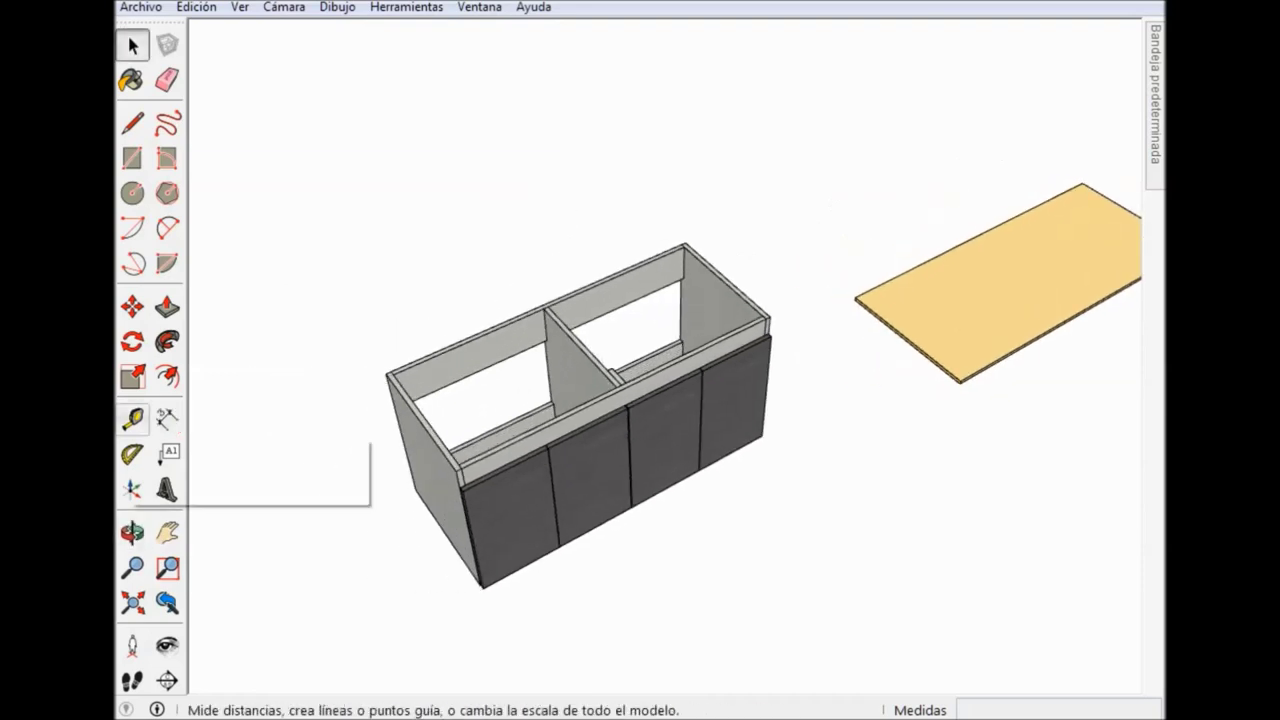
Move the yellow board by its corner over the cabinet, then zoom in on the cabinet's top corner.
click(132, 306)
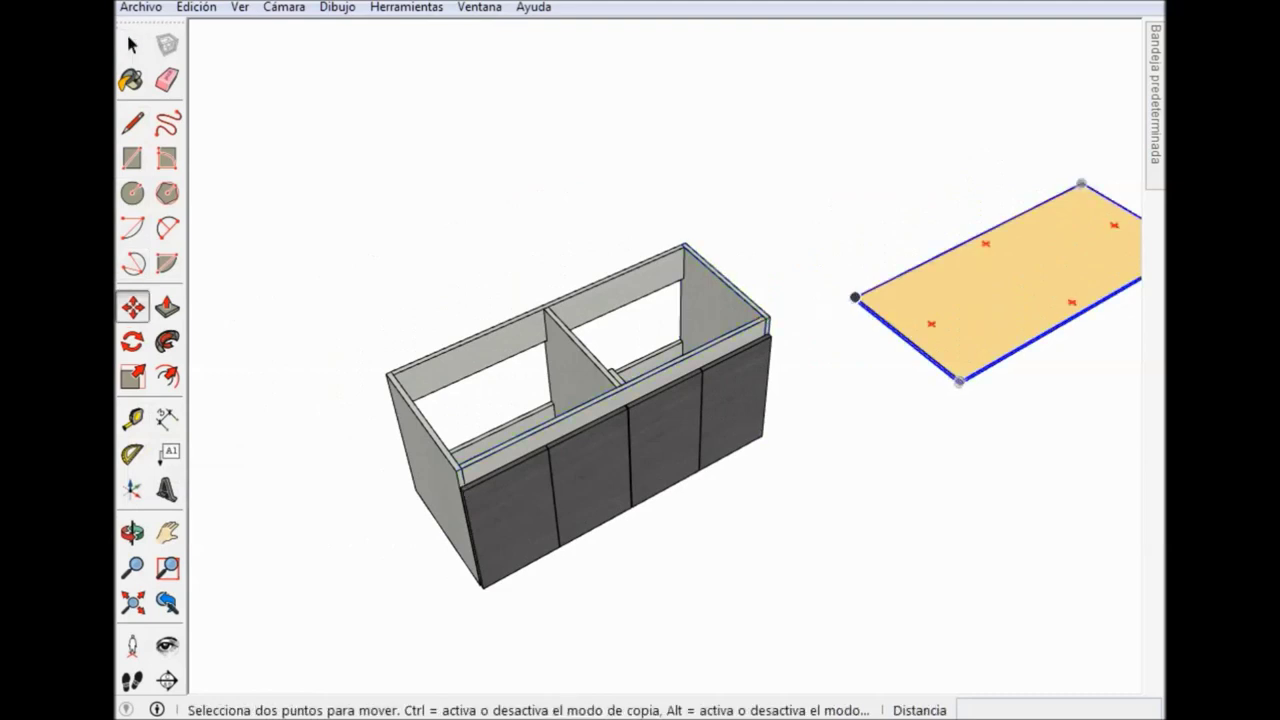
click(855, 297)
click(401, 338)
middle_drag(401, 385, 430, 390)
scroll(530, 390, up, 3)
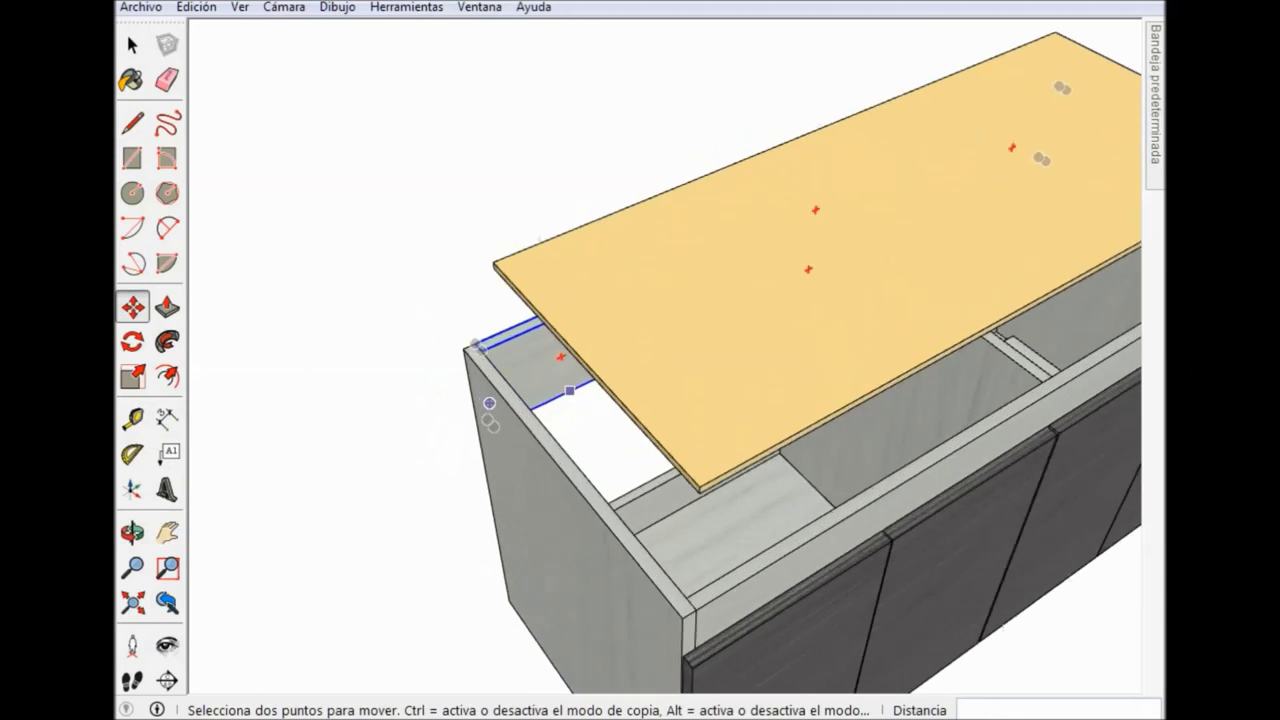
scroll(569, 389, up, 2)
middle_drag(569, 389, 640, 420)
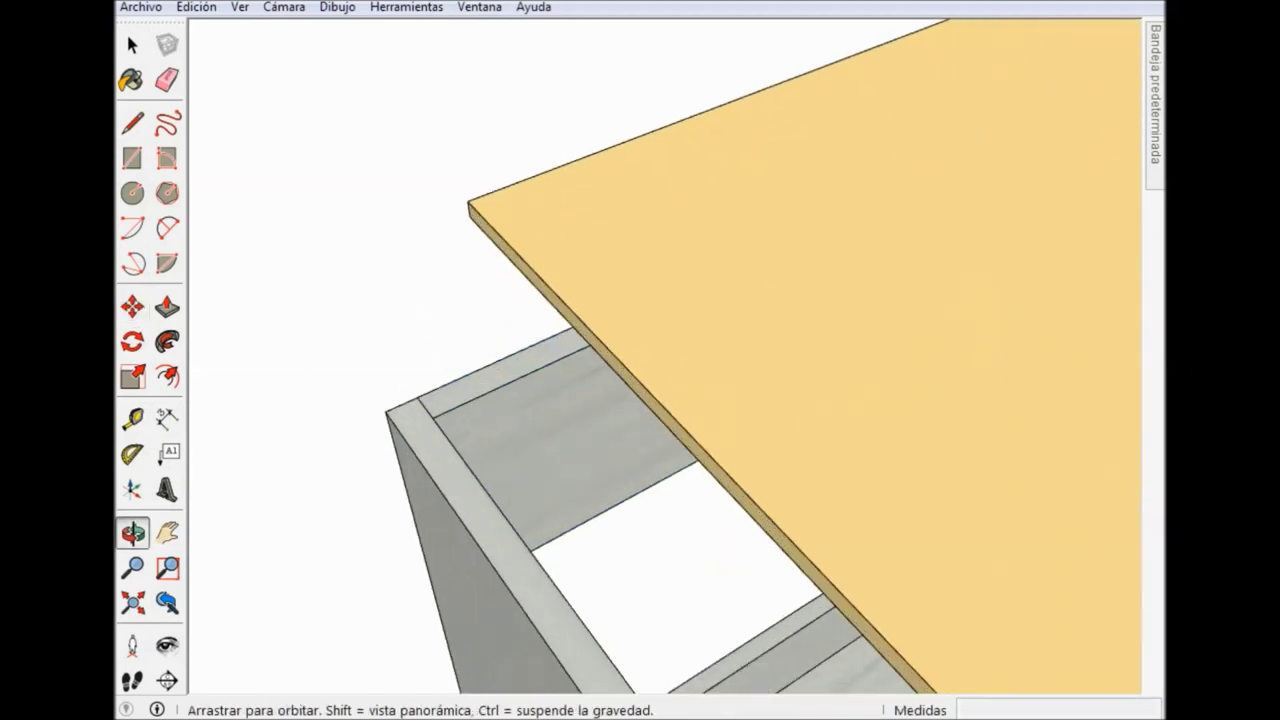
Snap the board's corner flush onto the cabinet's top corner and zoom to show everything.
click(632, 200)
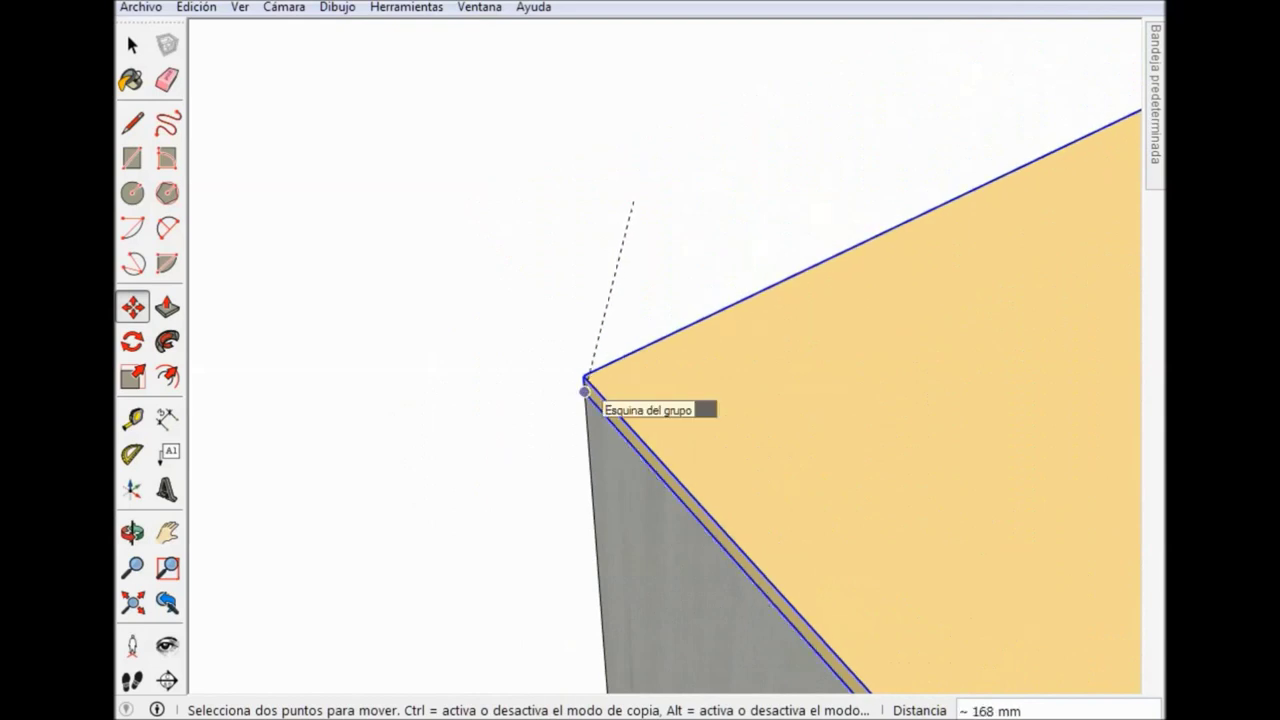
click(585, 378)
key(space)
key(shift+z)
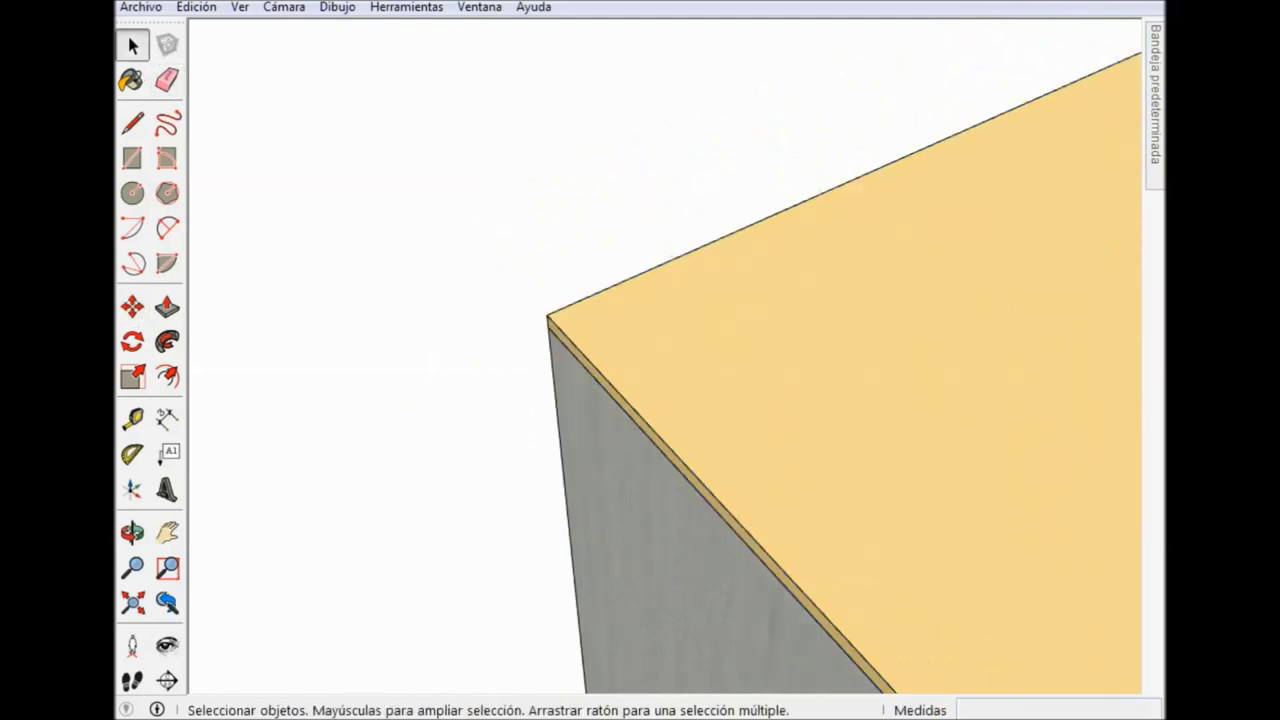
Orbit the cabinet to inspect its open back.
mouse_move(660, 360)
middle_down()
mouse_move(700, 340)
mouse_move(660, 380)
mouse_move(600, 360)
middle_up()
middle_drag(640, 400, 540, 360)
scroll(800, 400, up, 3)
scroll(850, 420, down, 3)
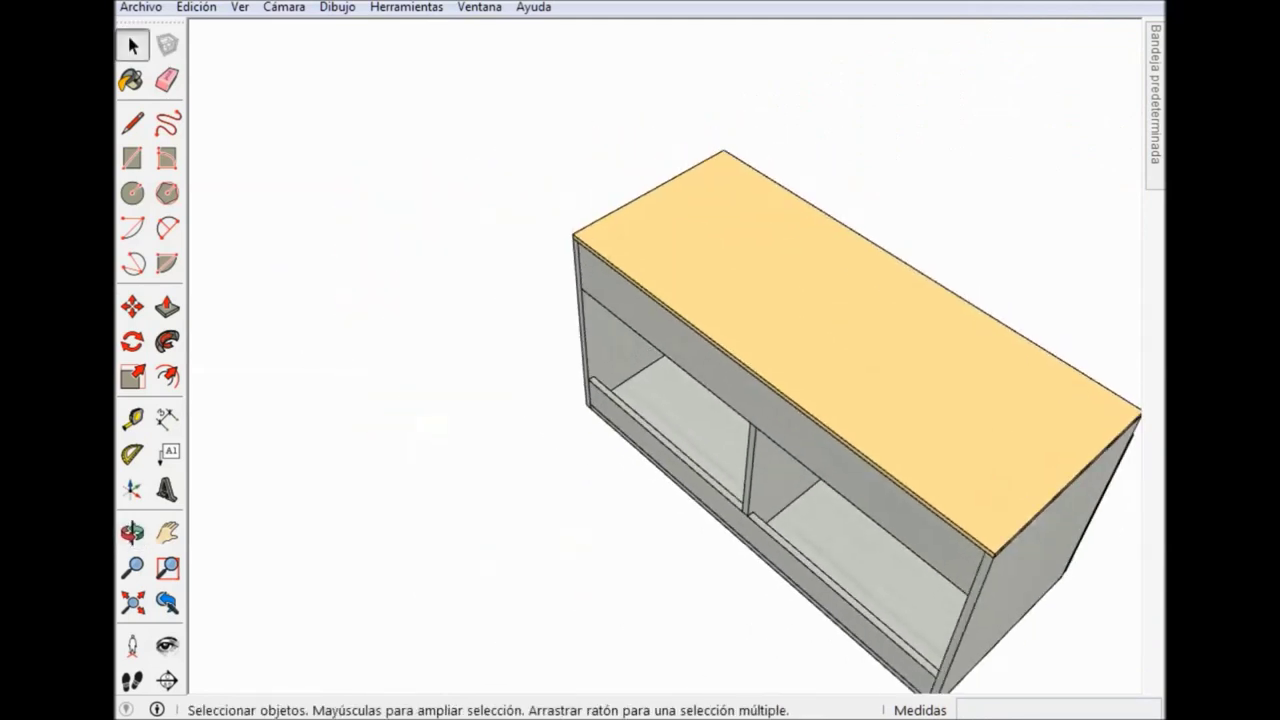
scroll(850, 420, down, 2)
mouse_move(850, 400)
middle_down()
mouse_move(850, 440)
mouse_move(850, 360)
middle_up()
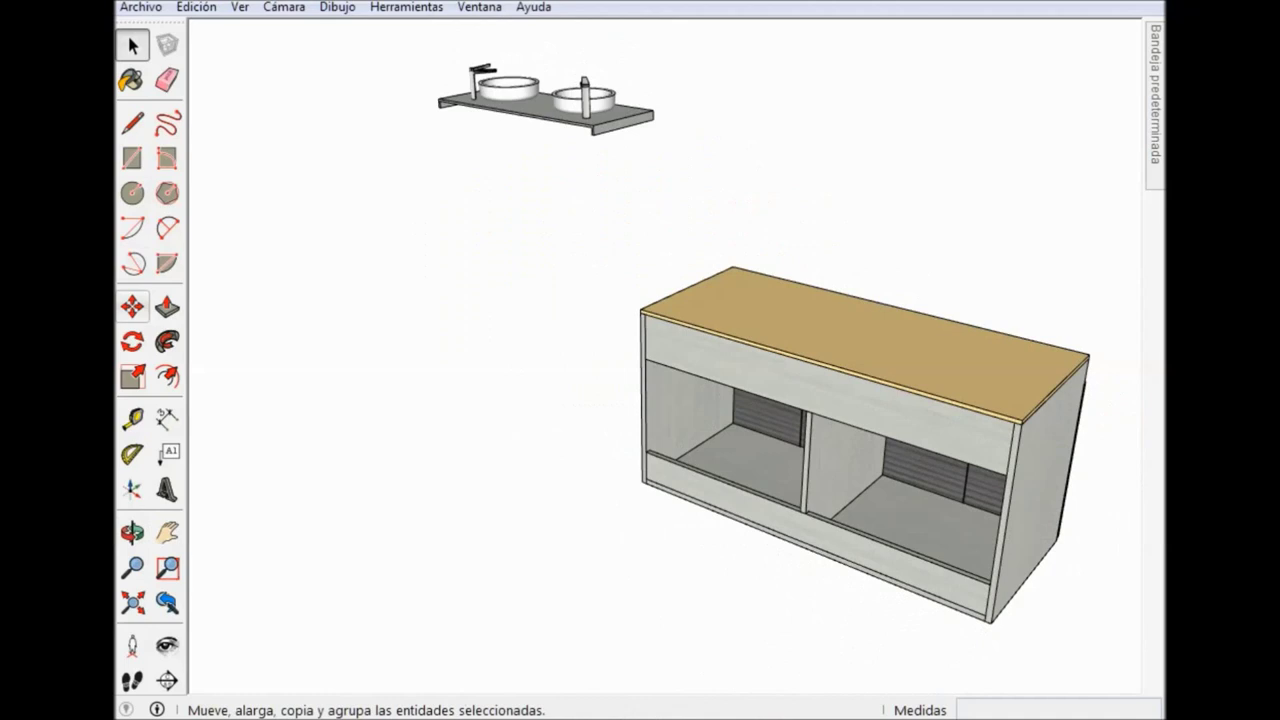
Move the granite countertop with its two sinks onto the cabinet top, then zoom in on its front corner.
click(133, 307)
click(437, 99)
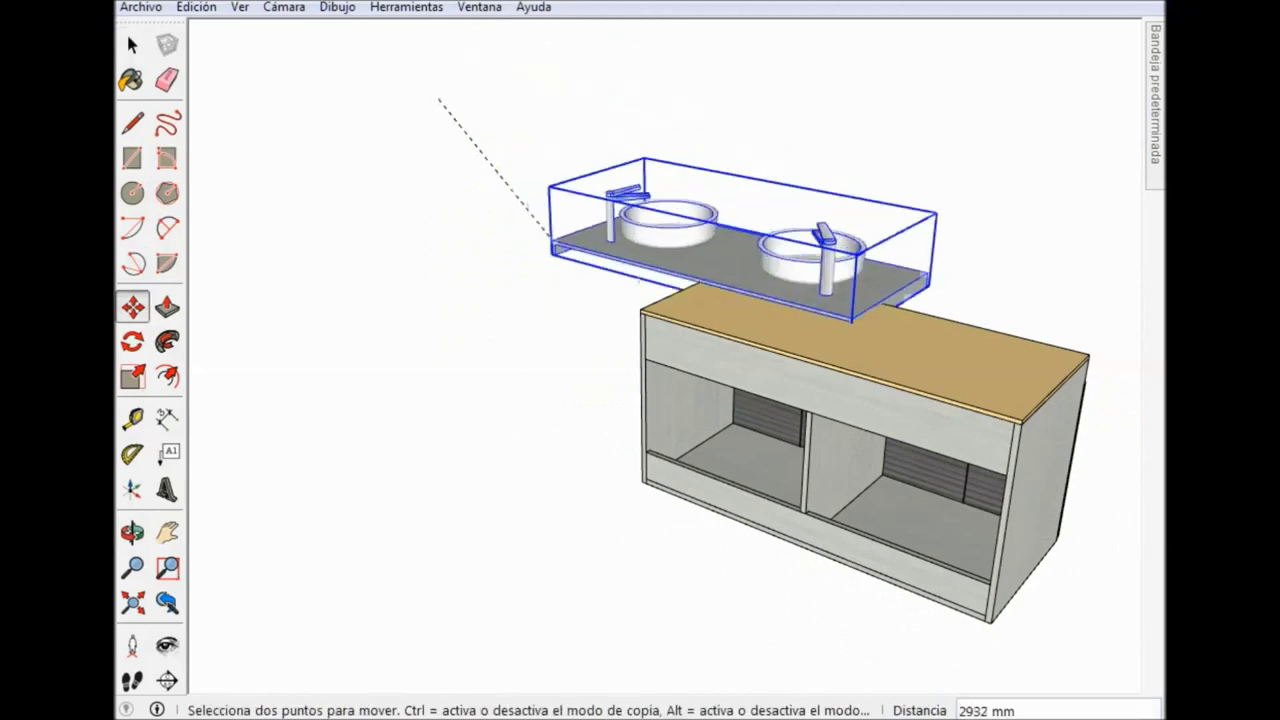
click(628, 300)
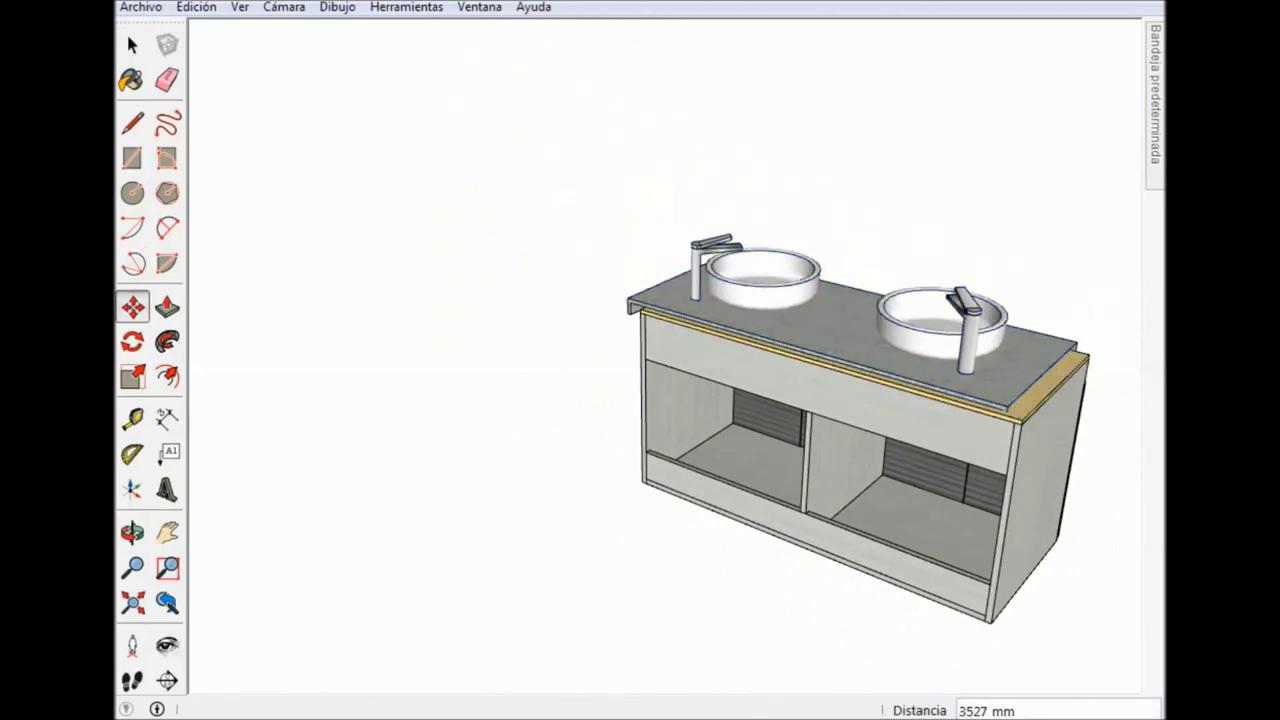
scroll(652, 385, up, 3)
scroll(652, 385, up, 2)
mouse_move(652, 385)
middle_down()
mouse_move(700, 450)
mouse_move(748, 205)
middle_up()
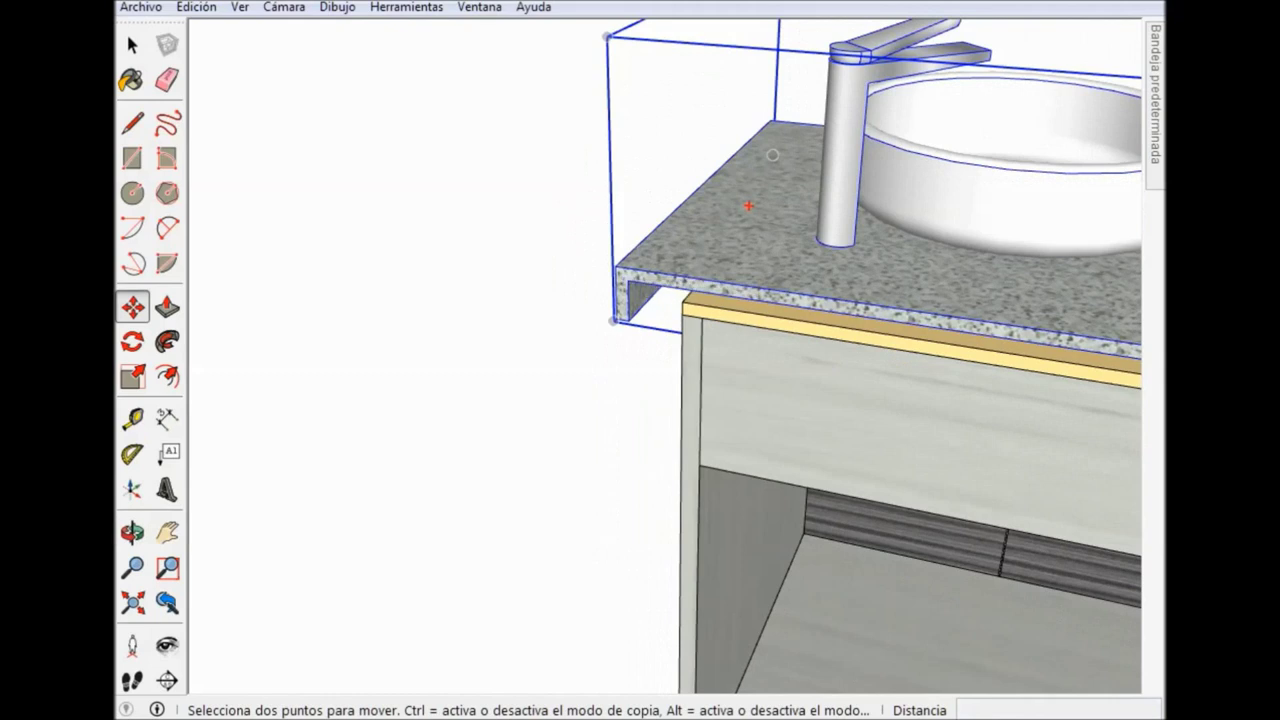
Shift the countertop about 66 mm to align with the cabinet's front edge, then view the whole vanity.
click(620, 278)
click(672, 298)
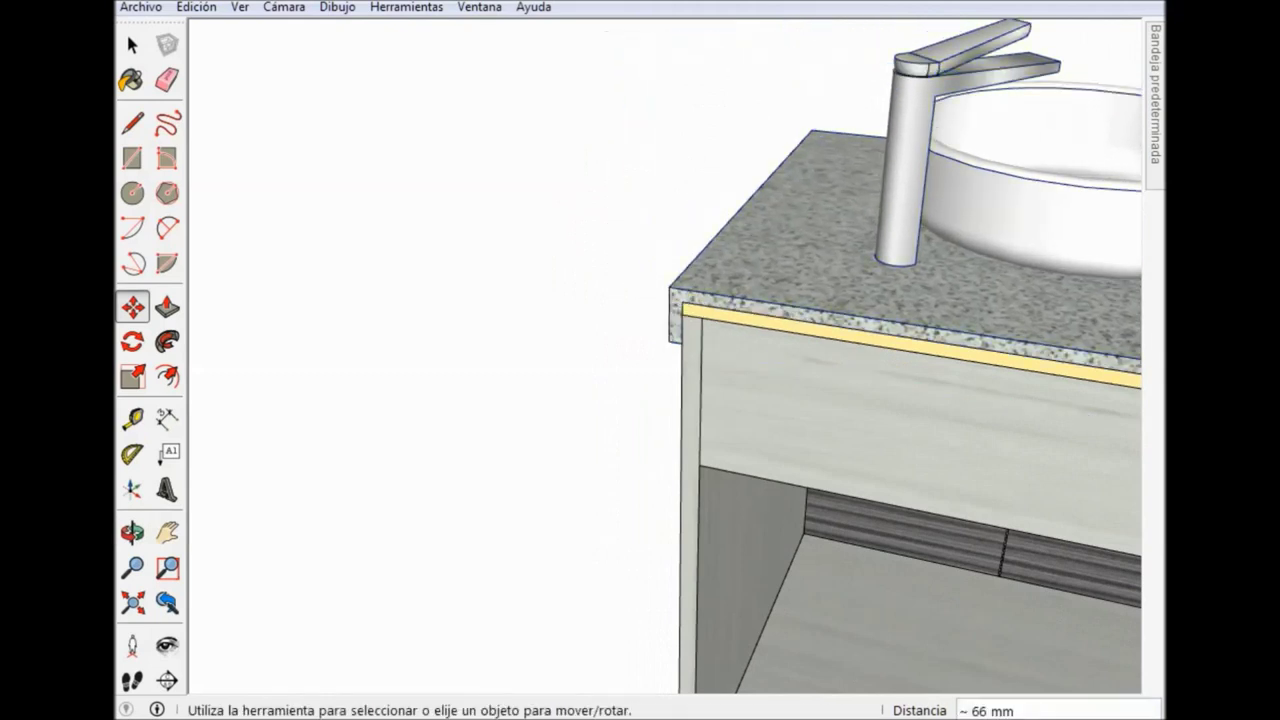
click(127, 32)
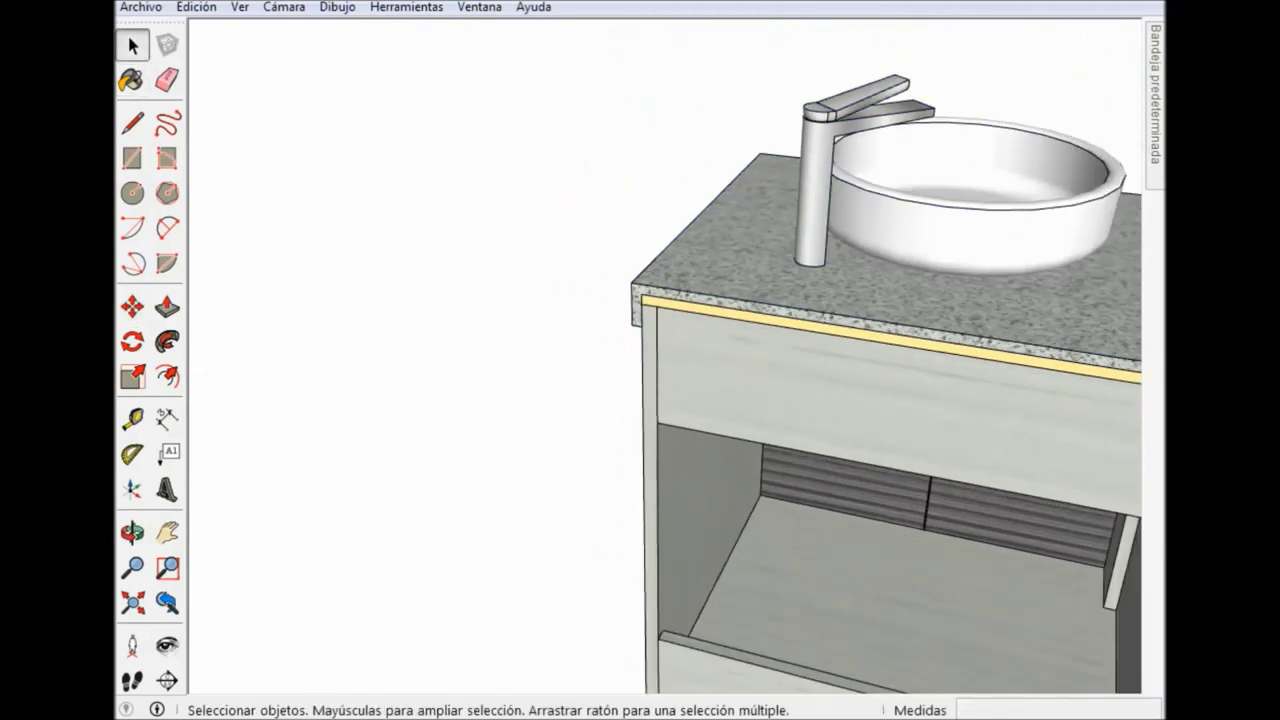
scroll(850, 400, down, 5)
mouse_move(850, 400)
middle_down()
mouse_move(640, 380)
mouse_move(480, 400)
middle_up()
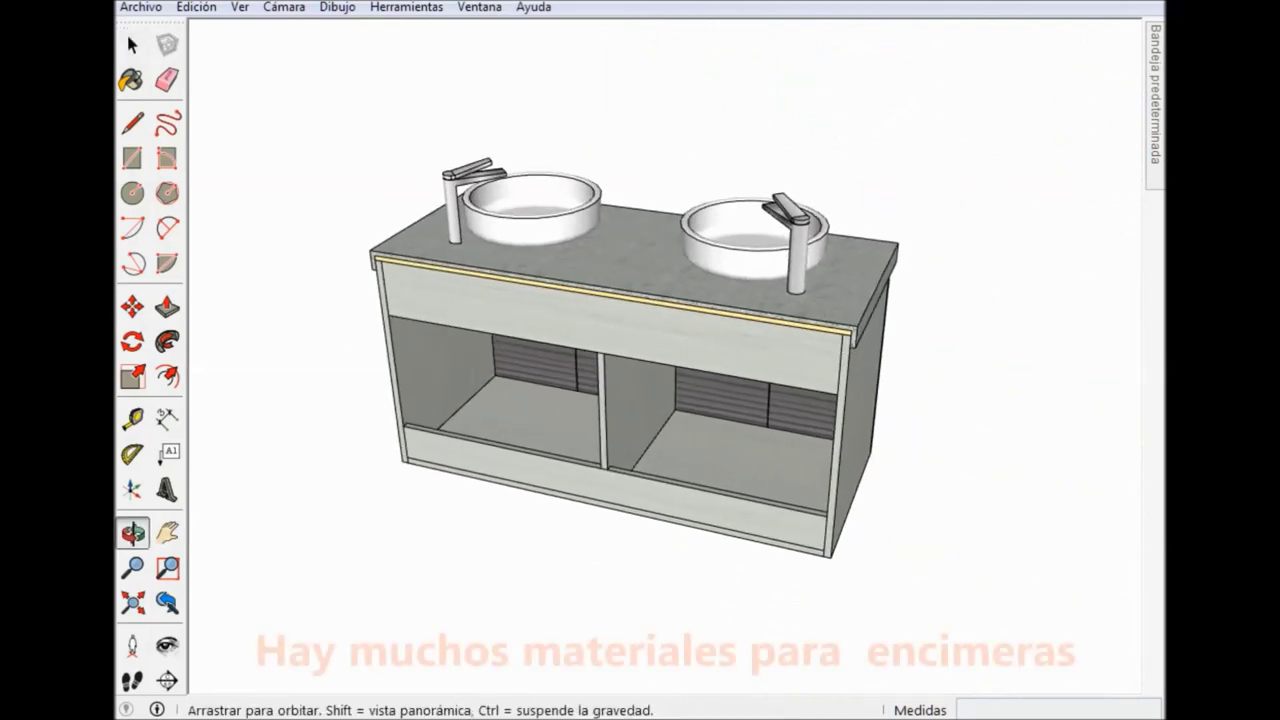
middle_drag(640, 400, 520, 400)
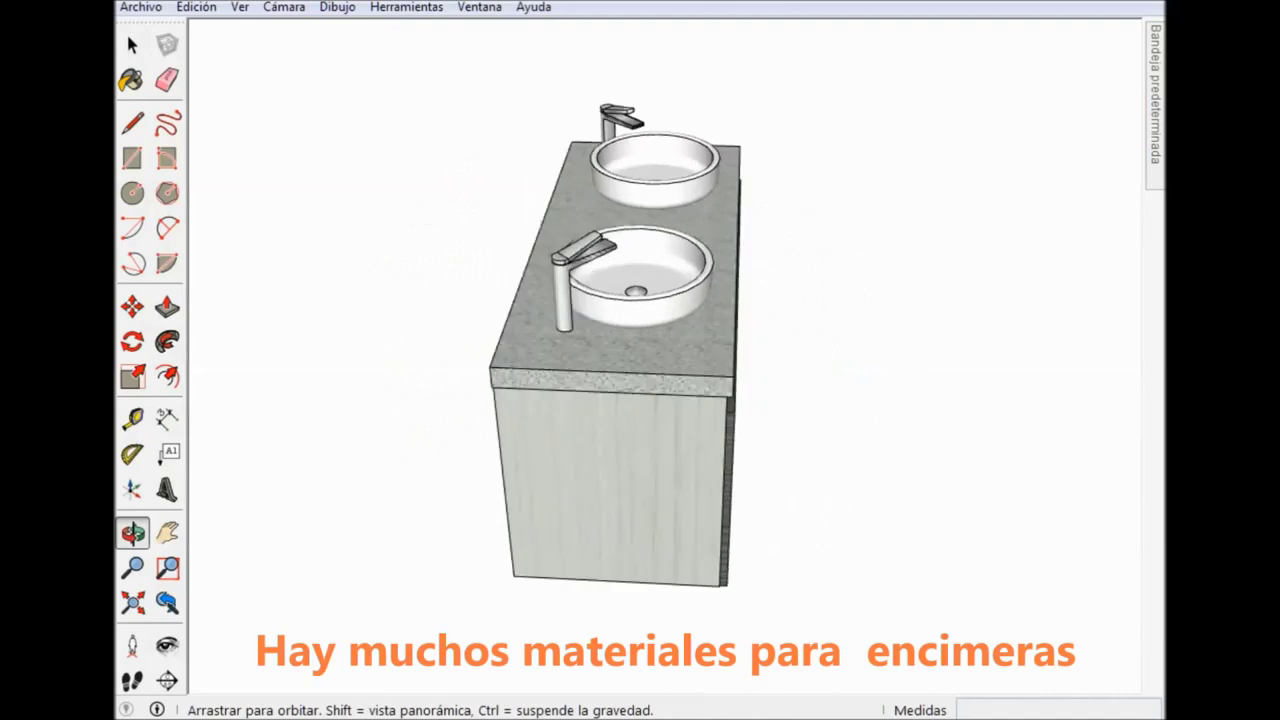
middle_drag(640, 400, 560, 400)
mouse_move(640, 400)
middle_down()
mouse_move(580, 390)
mouse_move(640, 460)
middle_up()
middle_drag(640, 400, 640, 450)
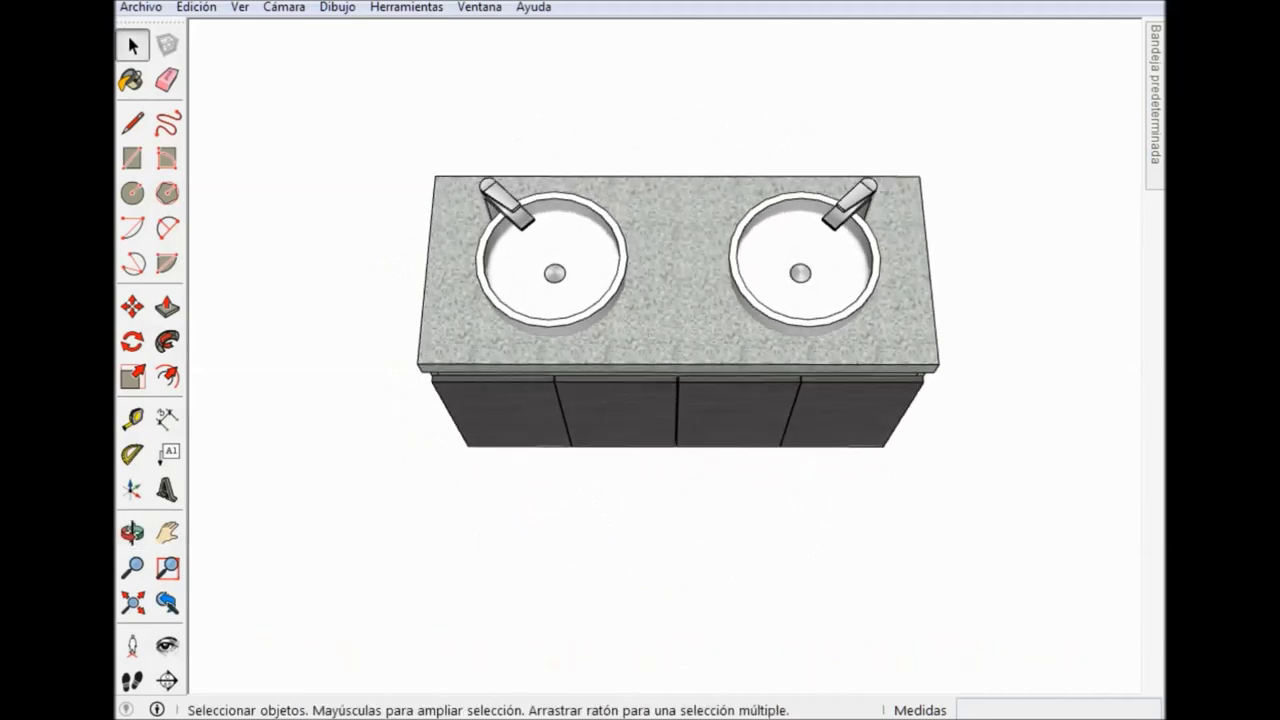
middle_drag(640, 400, 640, 350)
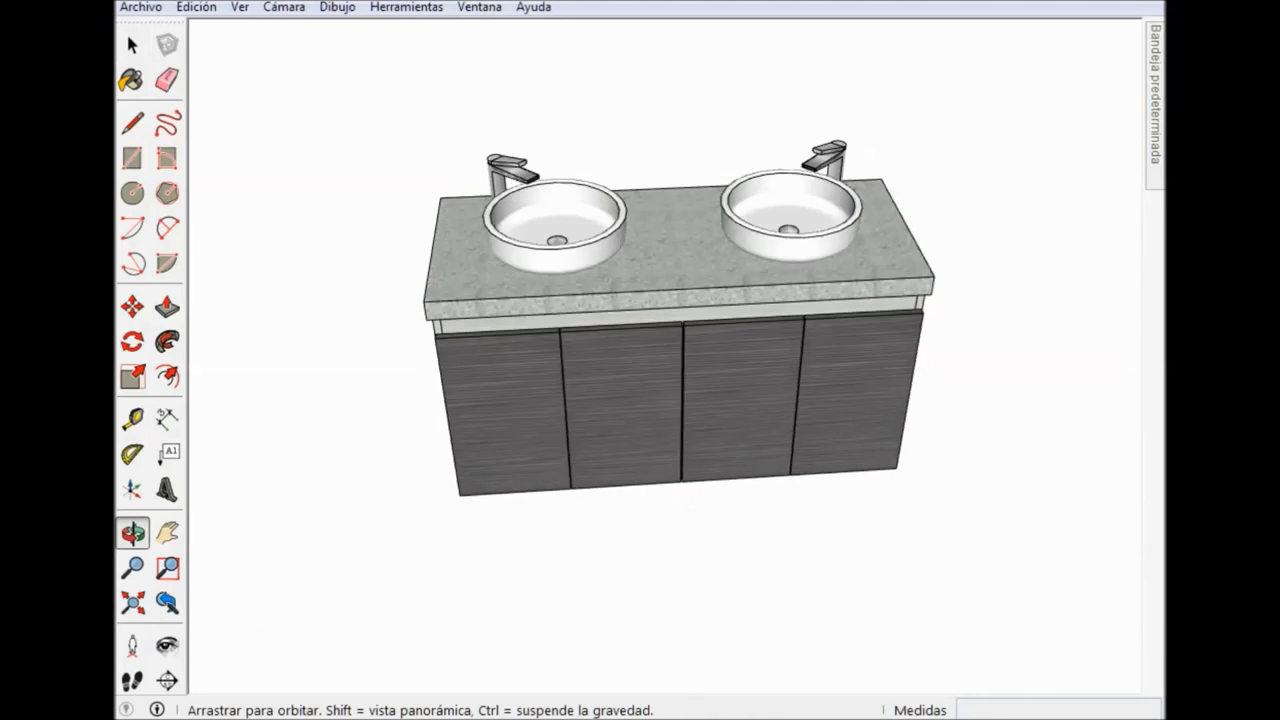
mouse_move(640, 400)
middle_down()
mouse_move(640, 370)
mouse_move(700, 420)
mouse_move(780, 440)
middle_up()
middle_drag(700, 400, 740, 360)
scroll(700, 380, down, 1)
middle_drag(835, 360, 827, 362)
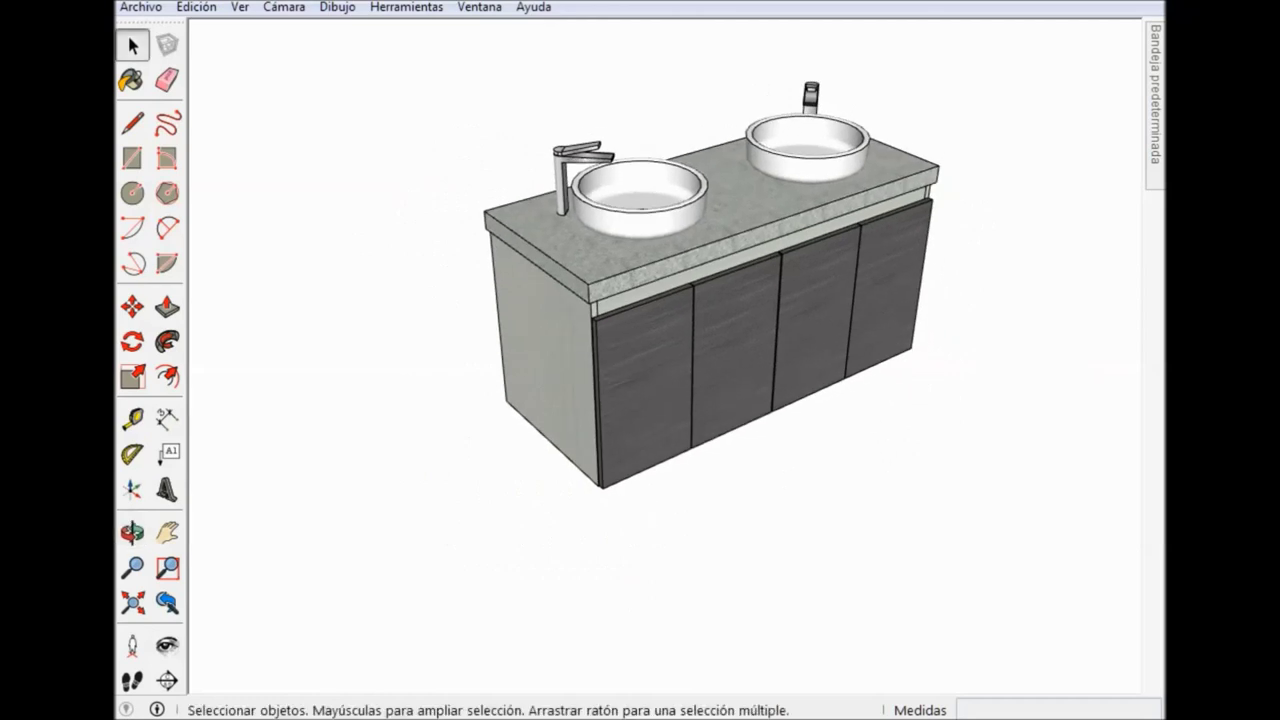
scroll(835, 360, up, 2)
middle_drag(660, 360, 690, 335)
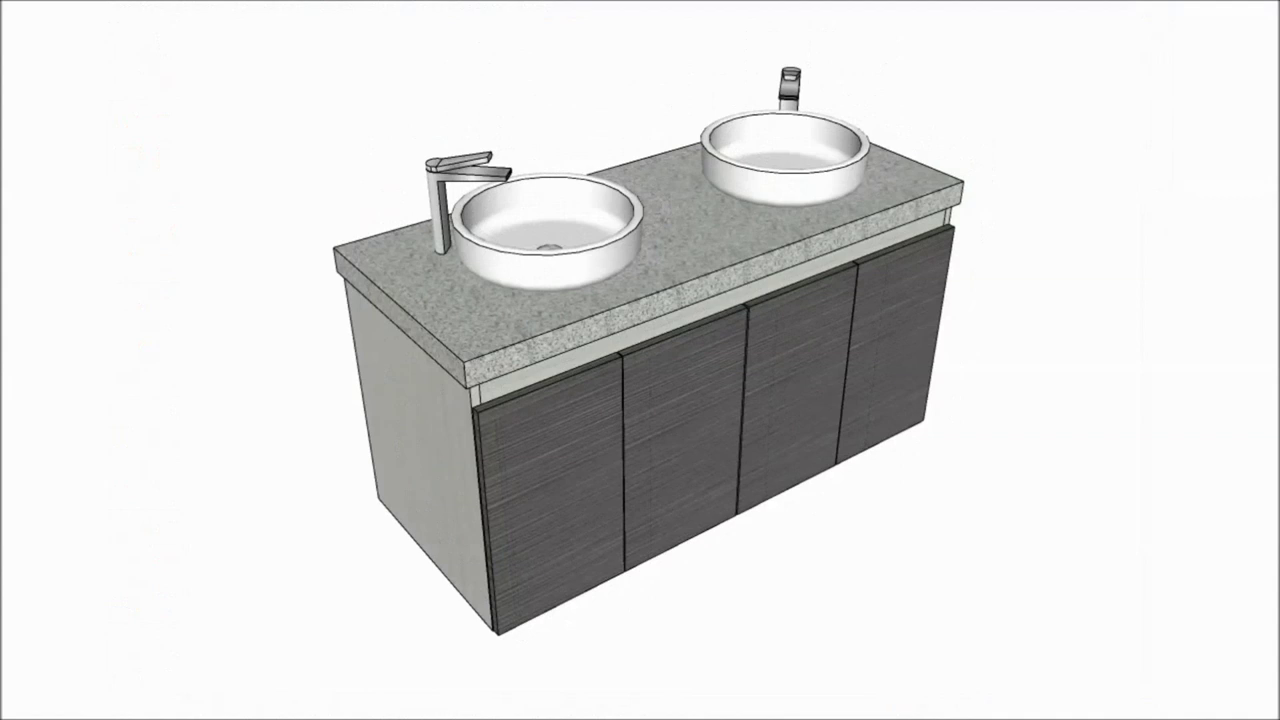